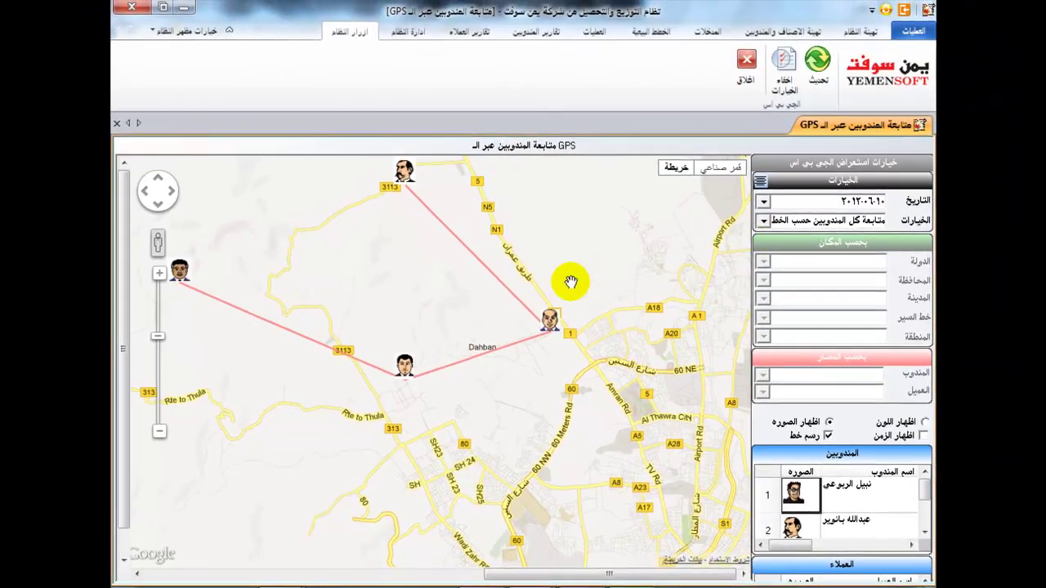
# Switch the GPS map option to 'تحديد مواقع كل المندوبين' and refresh the map.
pyautogui.scroll(-2, 570, 282)
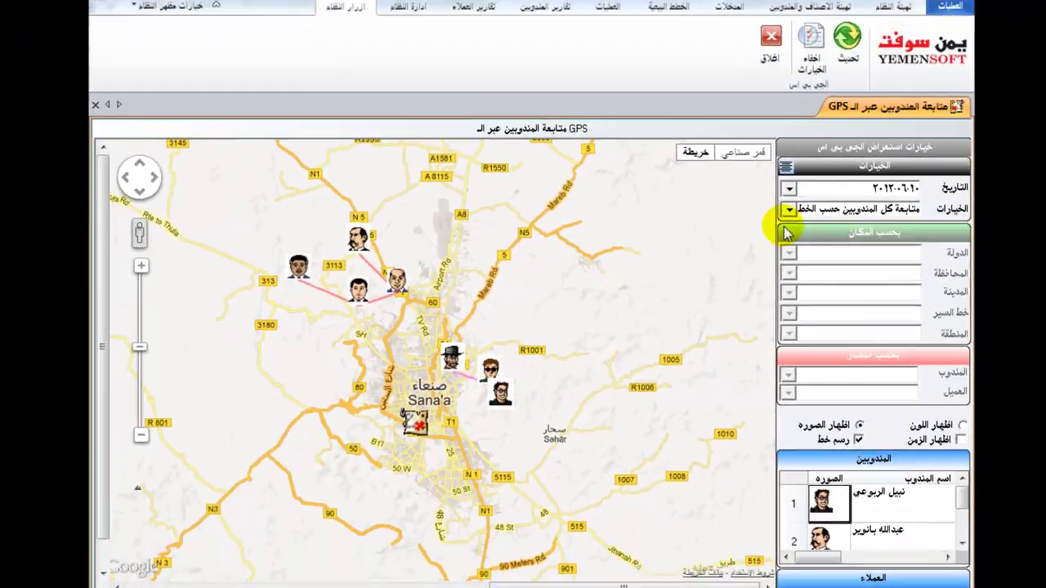
pyautogui.click(784, 219)
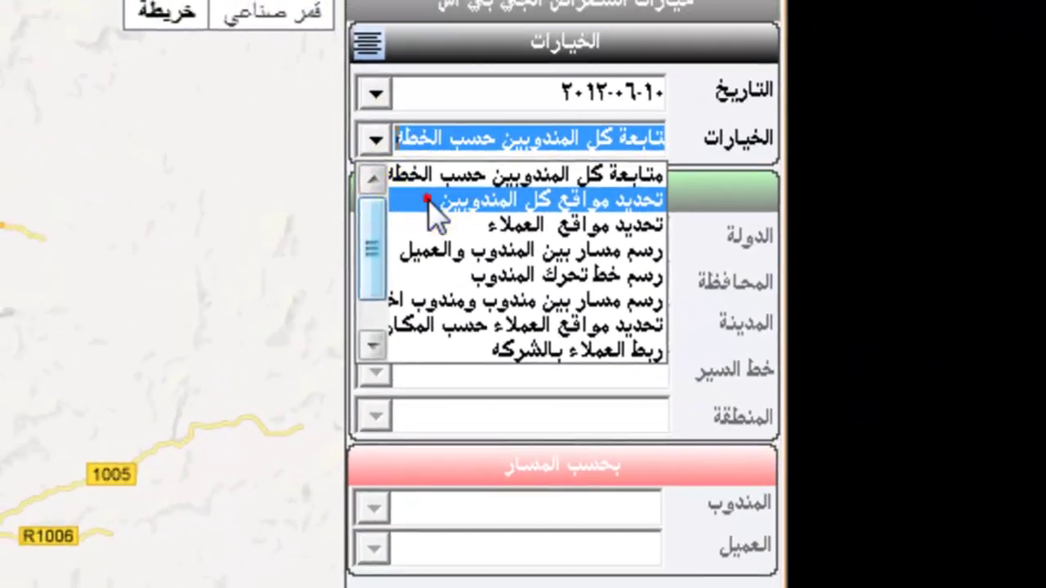
pyautogui.click(682, 230)
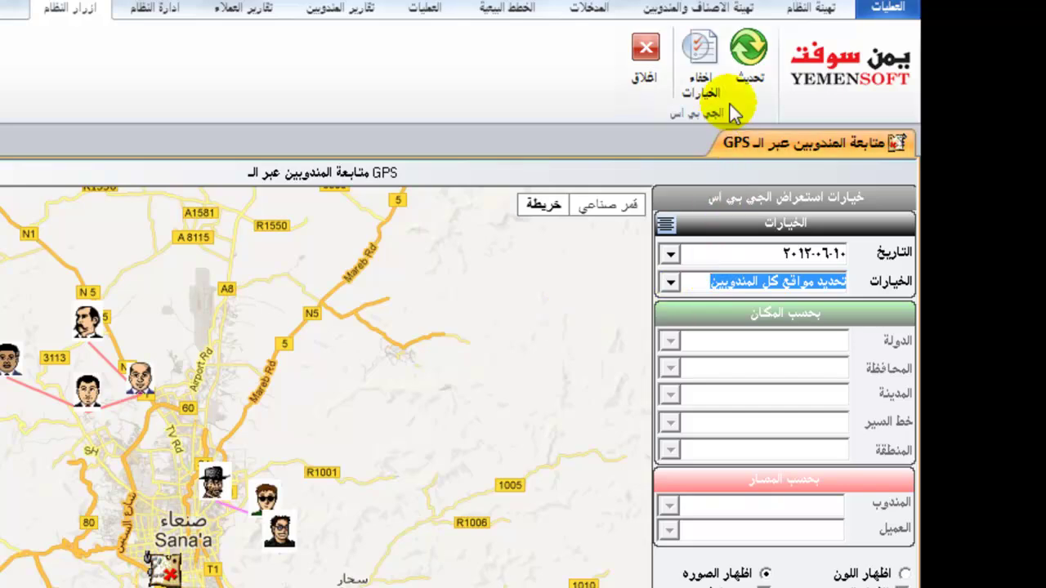
pyautogui.click(749, 82)
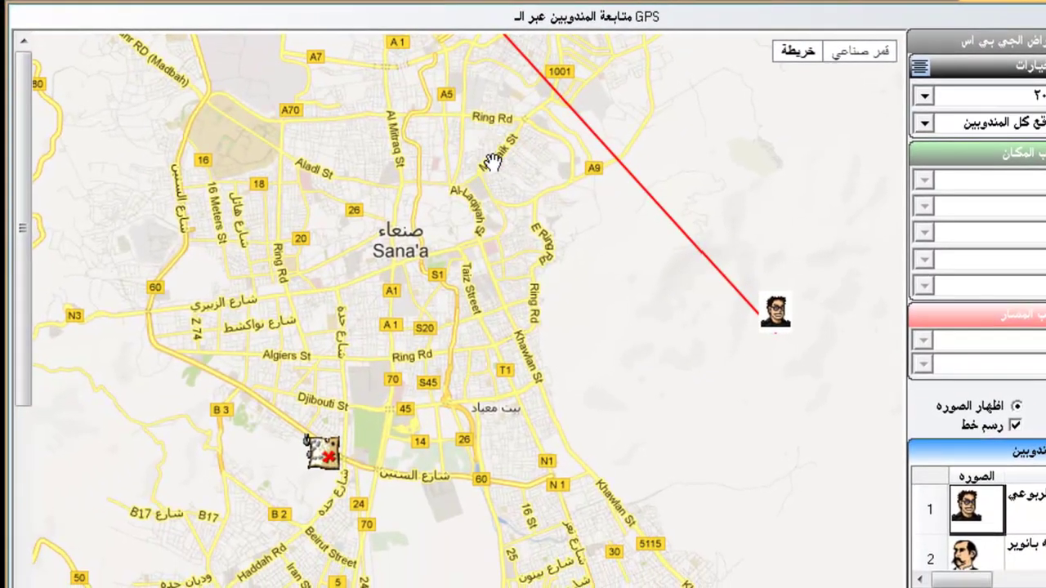
# Bring the upper rep and red route line into view and toggle the position times.
pyautogui.moveTo(495, 187); pyautogui.dragTo(518, 445)
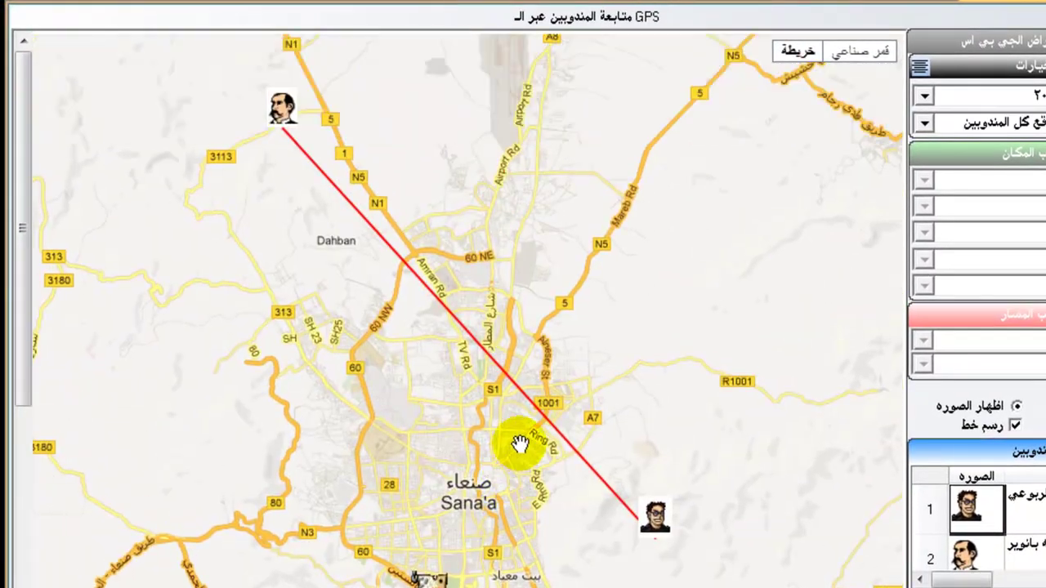
pyautogui.scroll(-1, 518, 419)
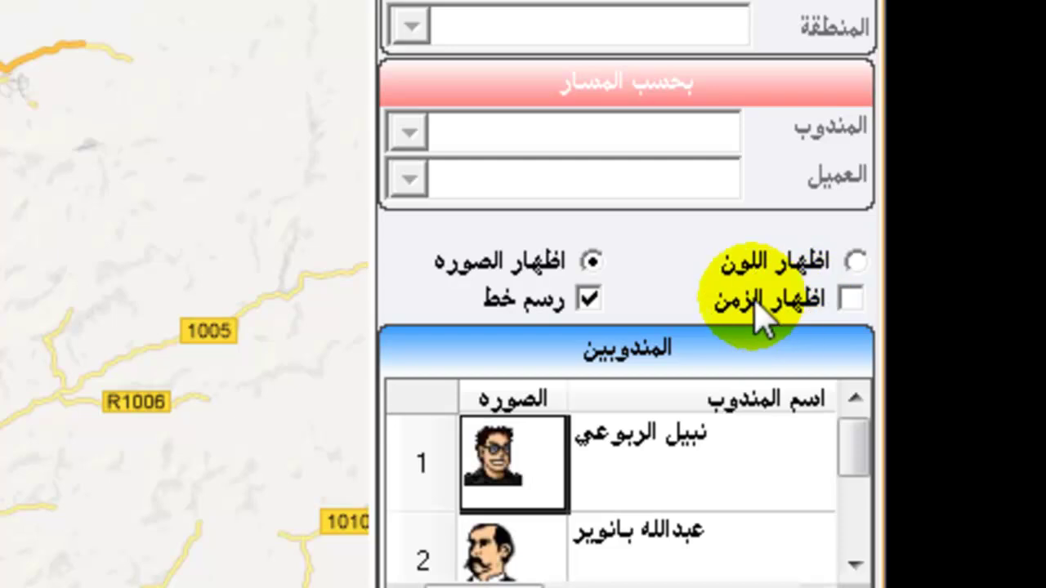
pyautogui.click(760, 315)
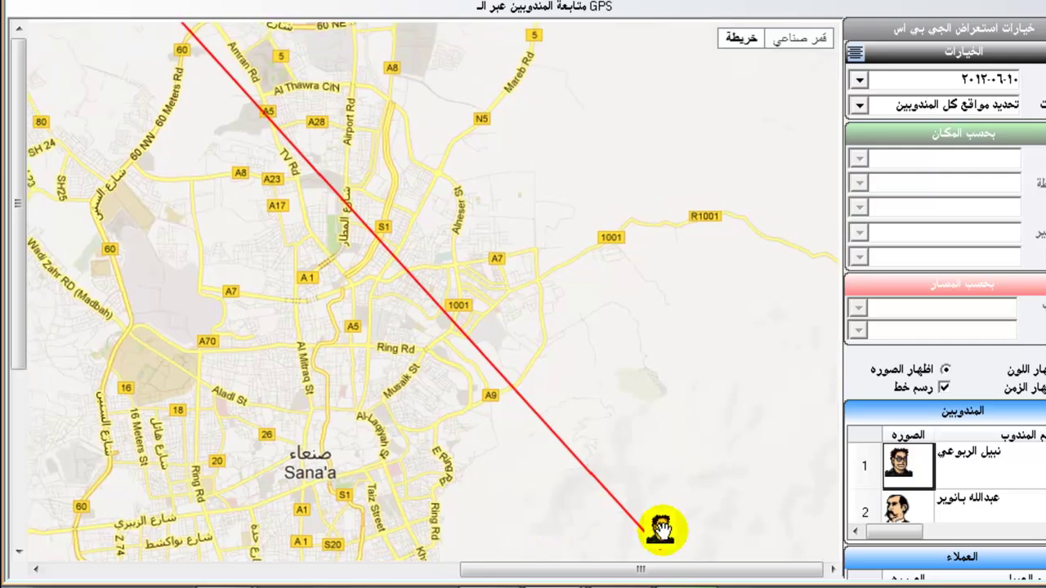
pyautogui.scroll(-1, 647, 482)
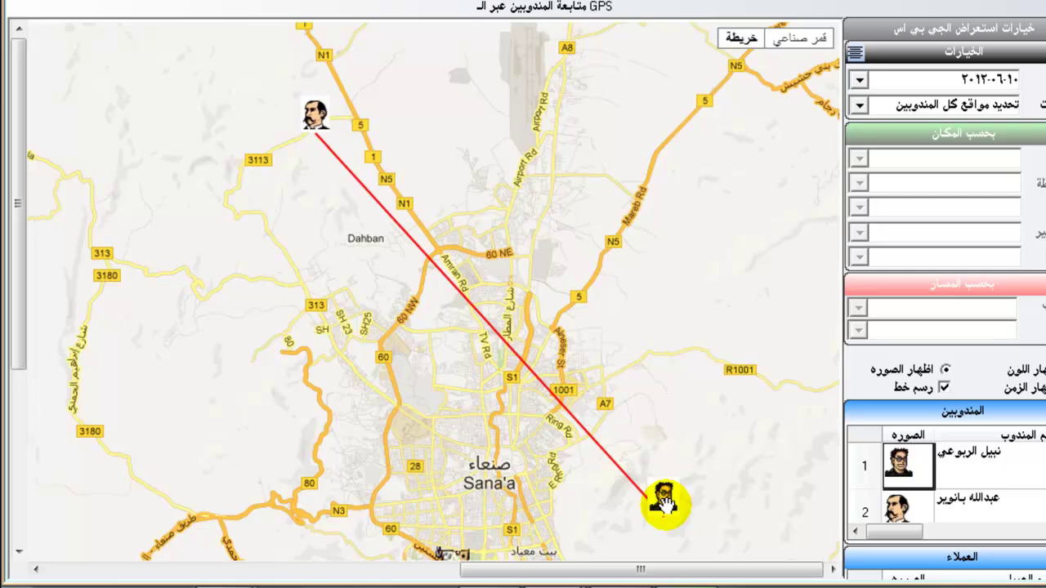
pyautogui.scroll(-1, 664, 504)
pyautogui.moveTo(670, 496)
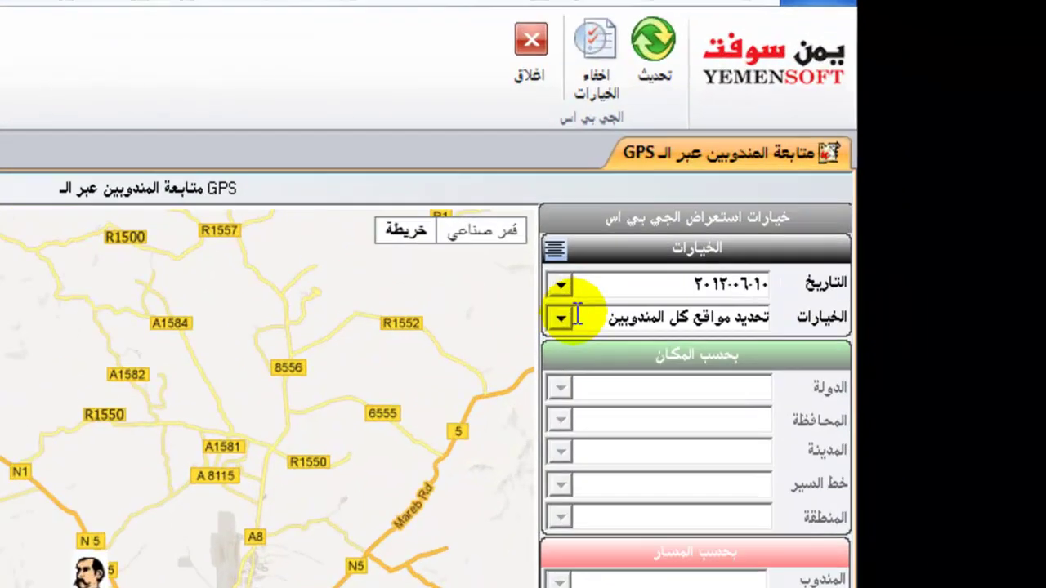
# Switch the GPS map option to 'تحديد مواقع العملاء' and refresh the map.
pyautogui.click(763, 221)
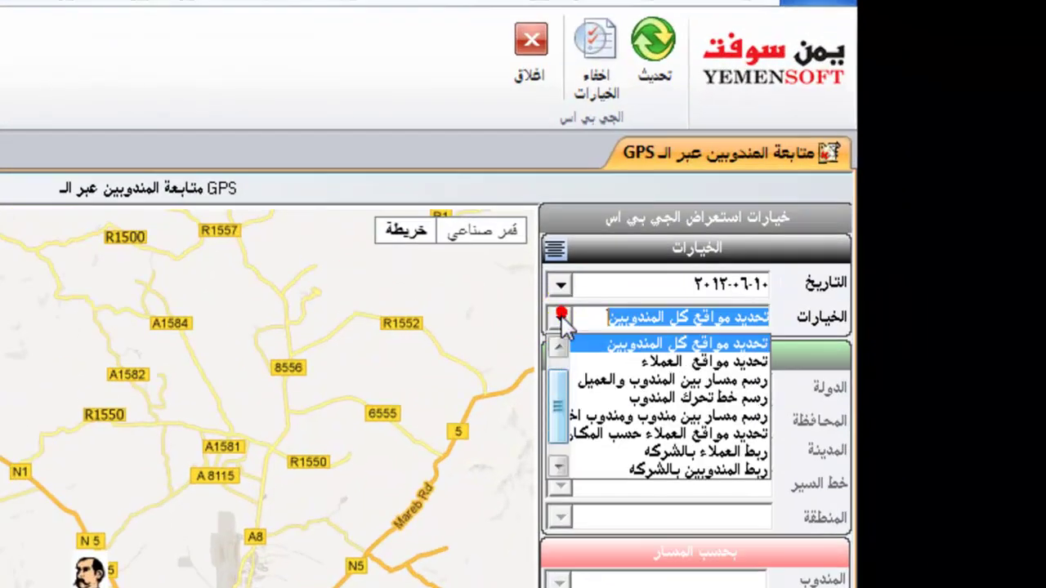
pyautogui.click(575, 365)
pyautogui.click(657, 81)
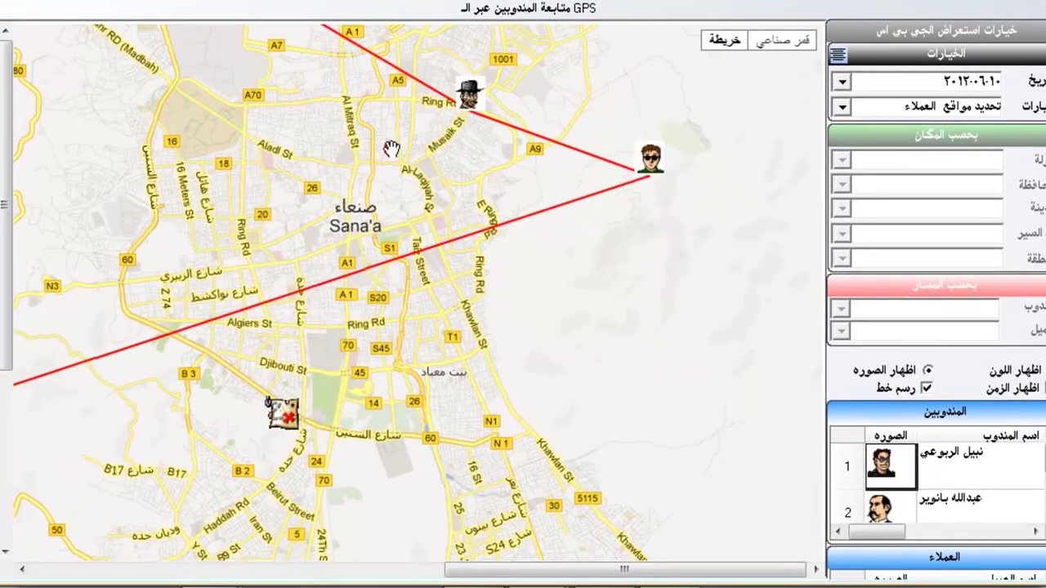
# Pan and zoom the map in onto the customers around central Sana'a.
pyautogui.scroll(-1, 392, 149)
pyautogui.moveTo(392, 148)
pyautogui.mouseDown()
pyautogui.moveTo(400, 181)
pyautogui.moveTo(379, 414)
pyautogui.mouseUp()
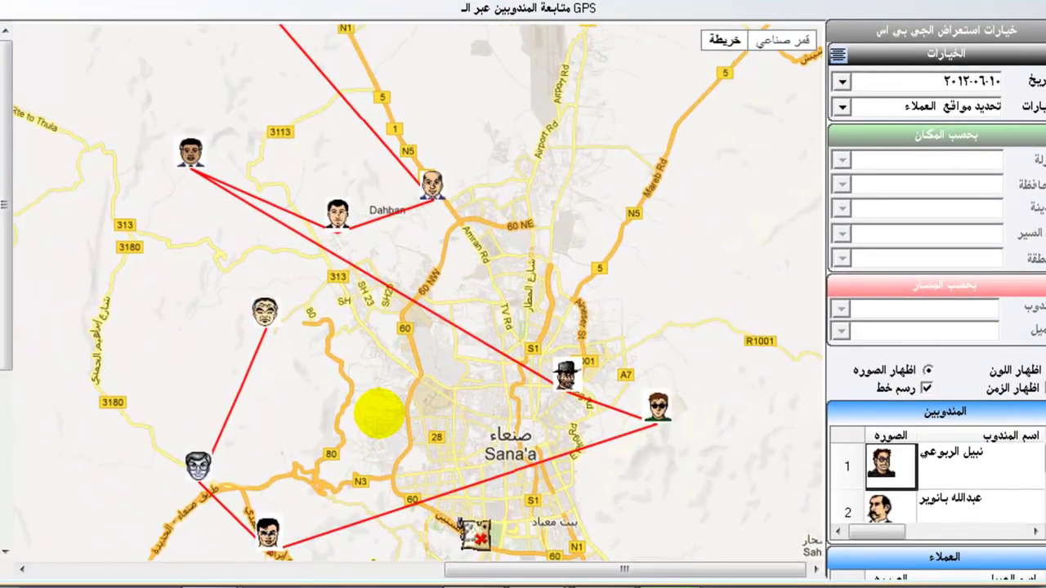
pyautogui.scroll(-1, 372, 339)
pyautogui.moveTo(318, 134)
pyautogui.mouseDown()
pyautogui.moveTo(390, 158)
pyautogui.moveTo(455, 205)
pyautogui.mouseUp()
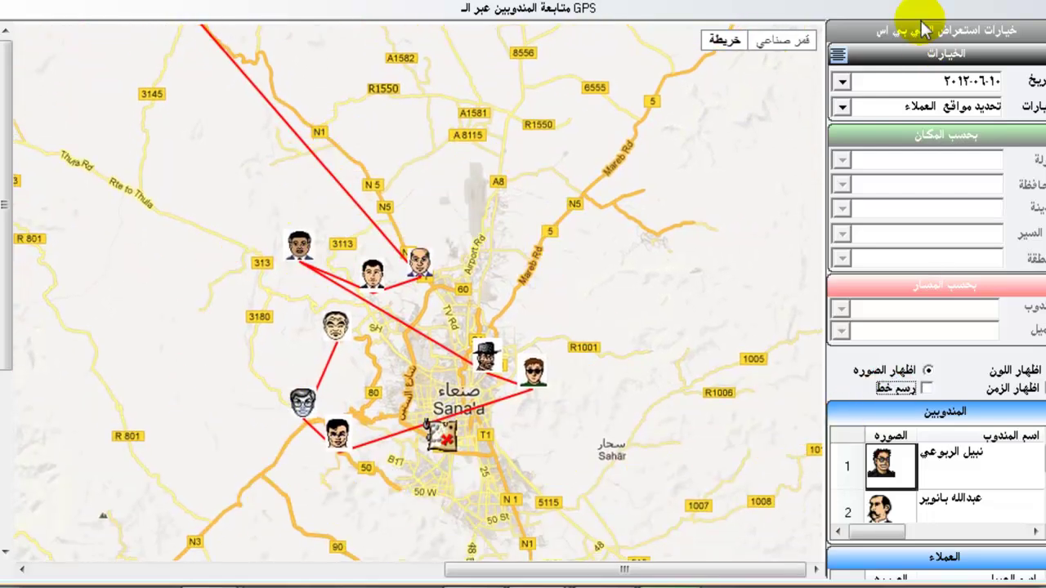
pyautogui.scroll(2, 360, 289)
pyautogui.moveTo(359, 289); pyautogui.dragTo(440, 263)
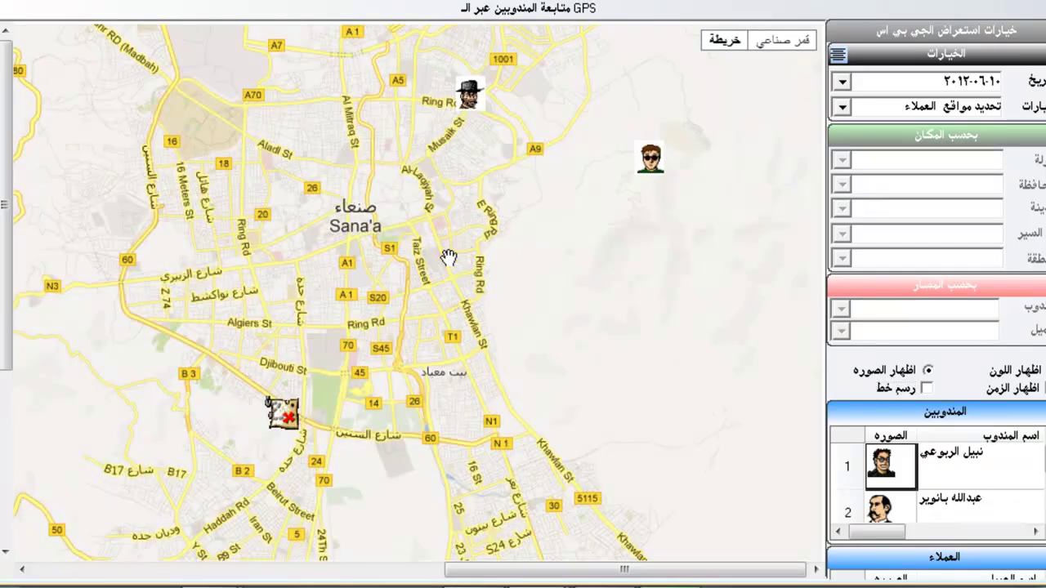
pyautogui.scroll(-2, 449, 258)
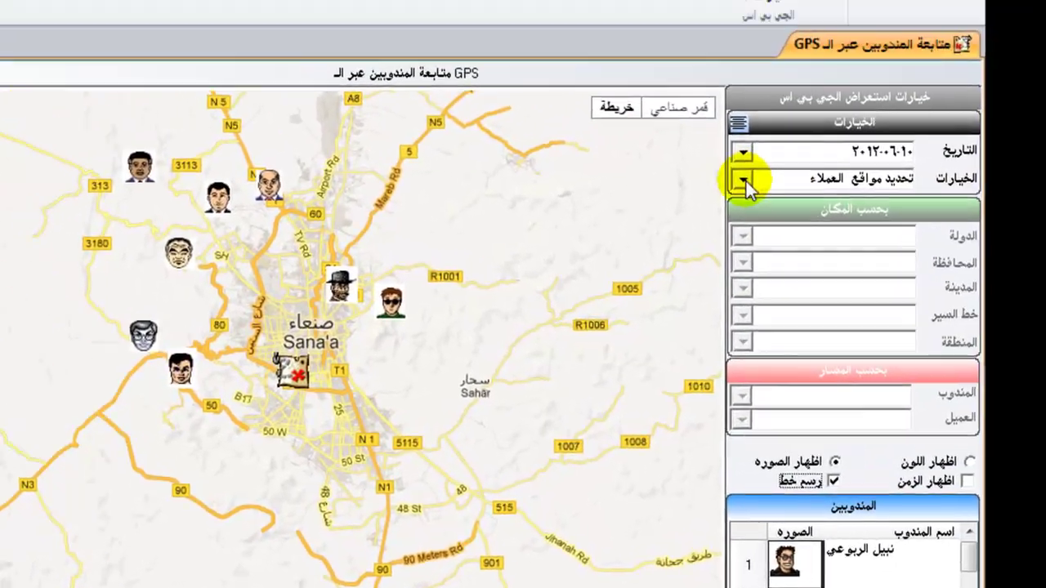
# Choose 'رسم مسار بين المندوب والعميل' and pick the sales rep and customer for the route.
pyautogui.click(849, 108)
pyautogui.click(635, 321)
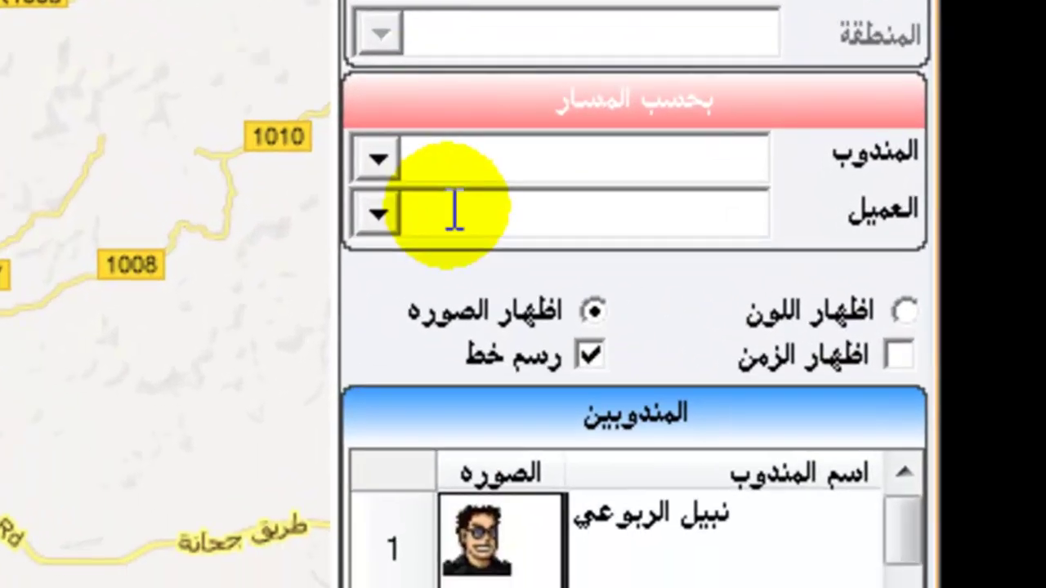
pyautogui.click(612, 508)
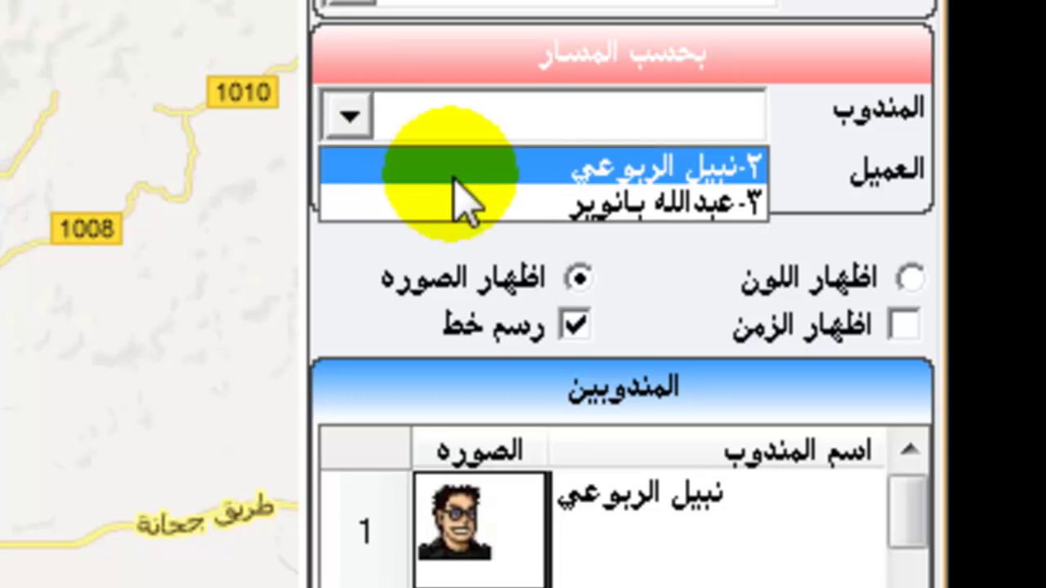
pyautogui.click(459, 168)
pyautogui.click(343, 176)
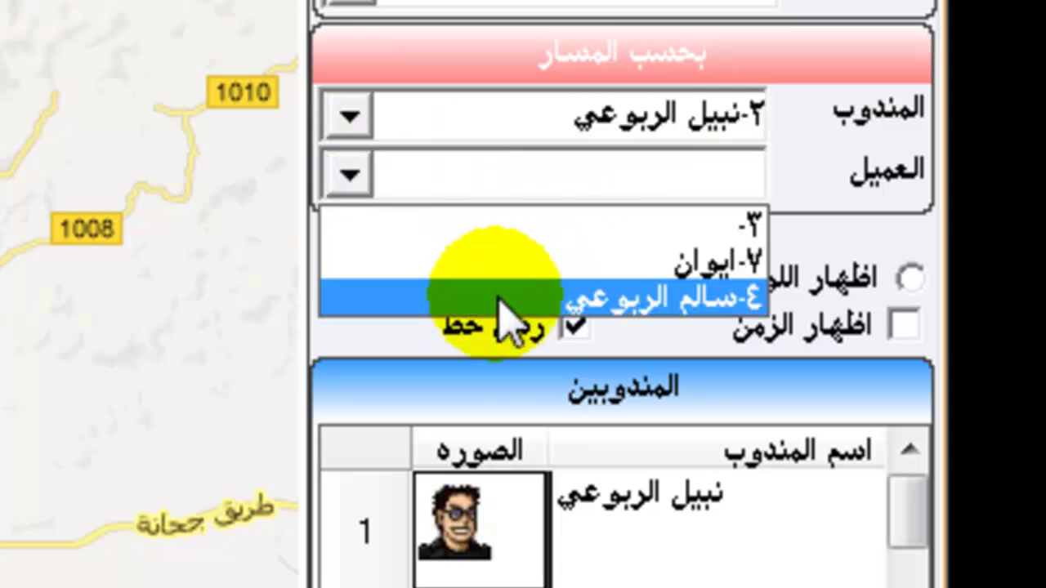
pyautogui.click(497, 299)
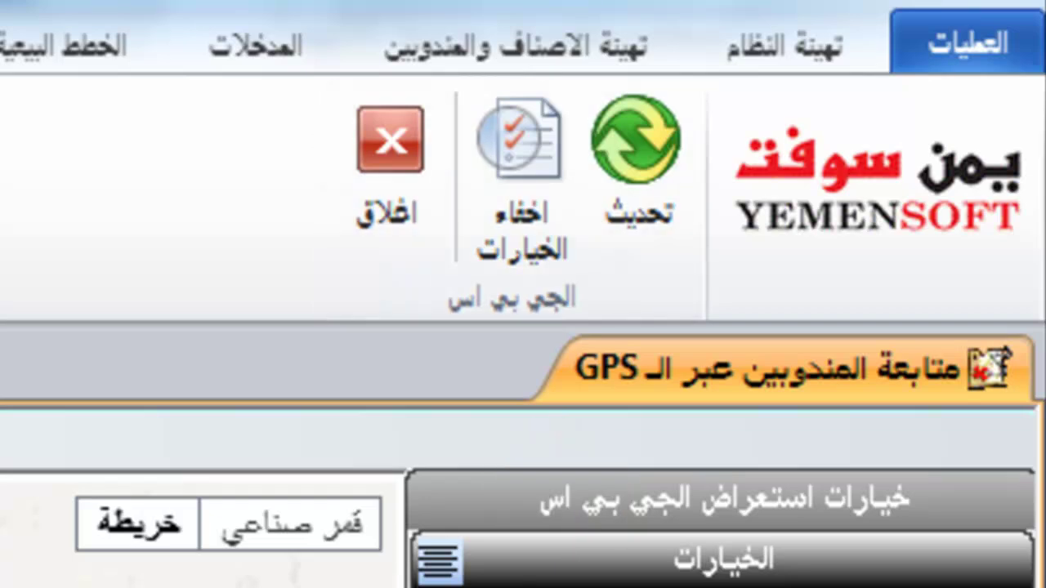
# Refresh the map to trace the rep's route past the customer stops east of Sana'a.
pyautogui.click(646, 209)
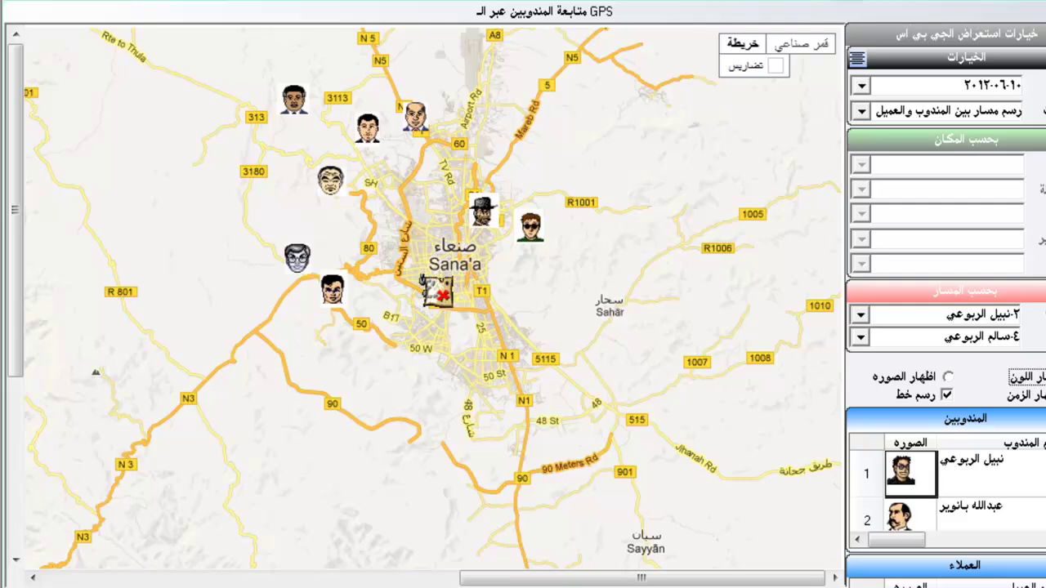
pyautogui.click(467, 192)
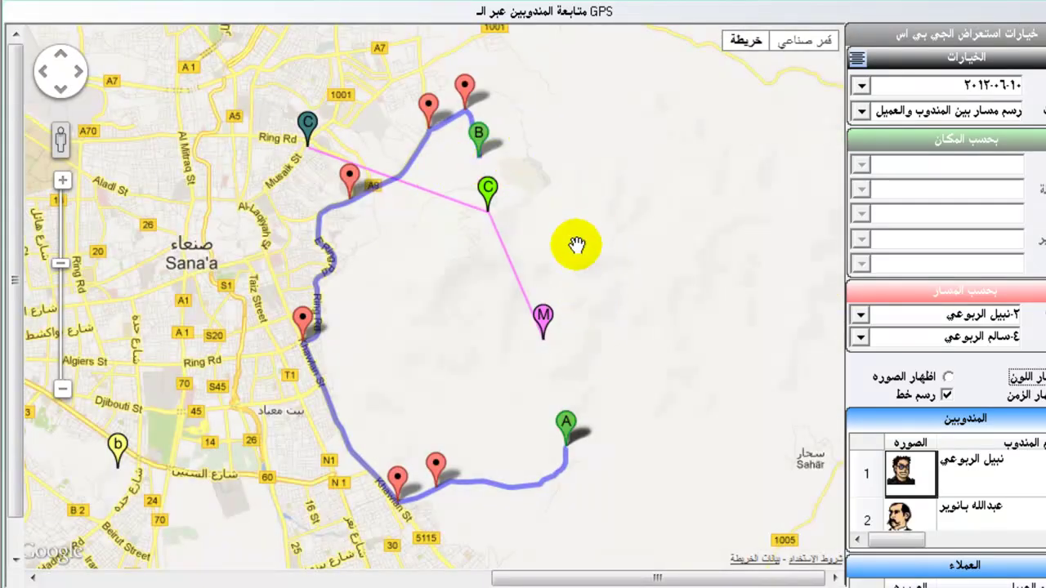
pyautogui.scroll(-2, 577, 237)
pyautogui.scroll(2, 577, 237)
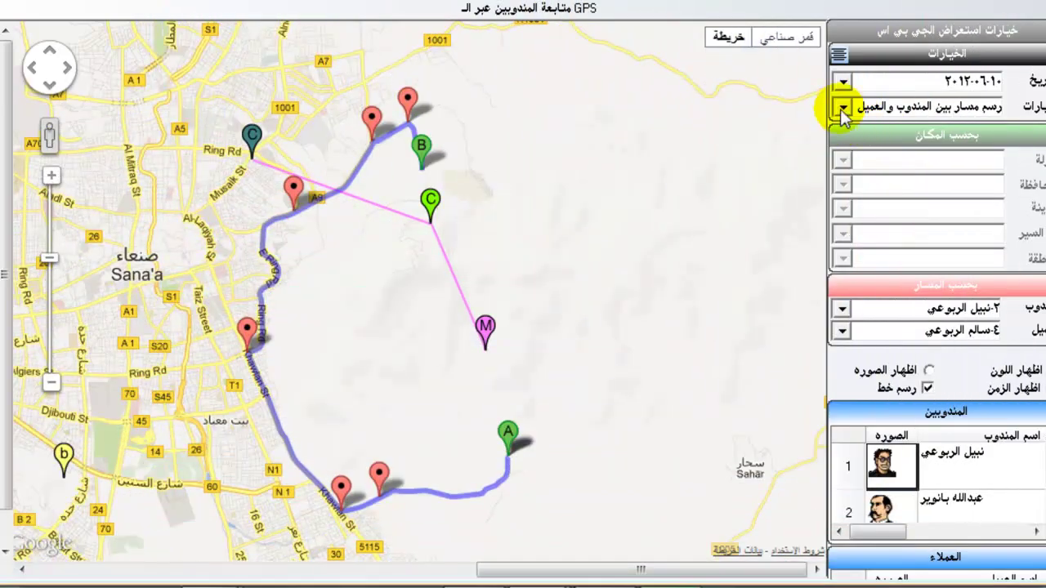
# Switch the map option to 'رسم خط تحرك المندوب' and refresh the map.
pyautogui.click(841, 107)
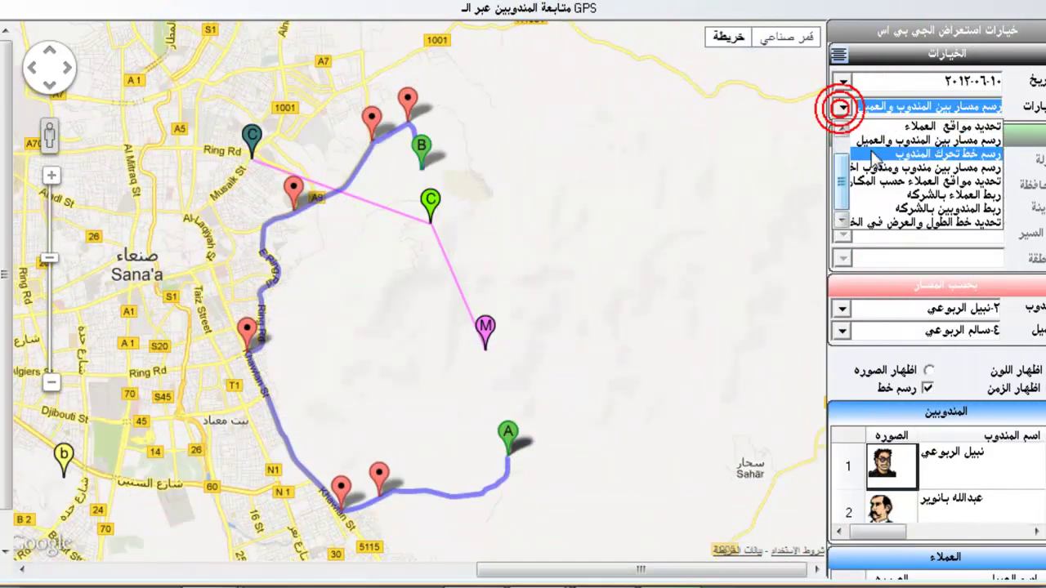
pyautogui.click(872, 154)
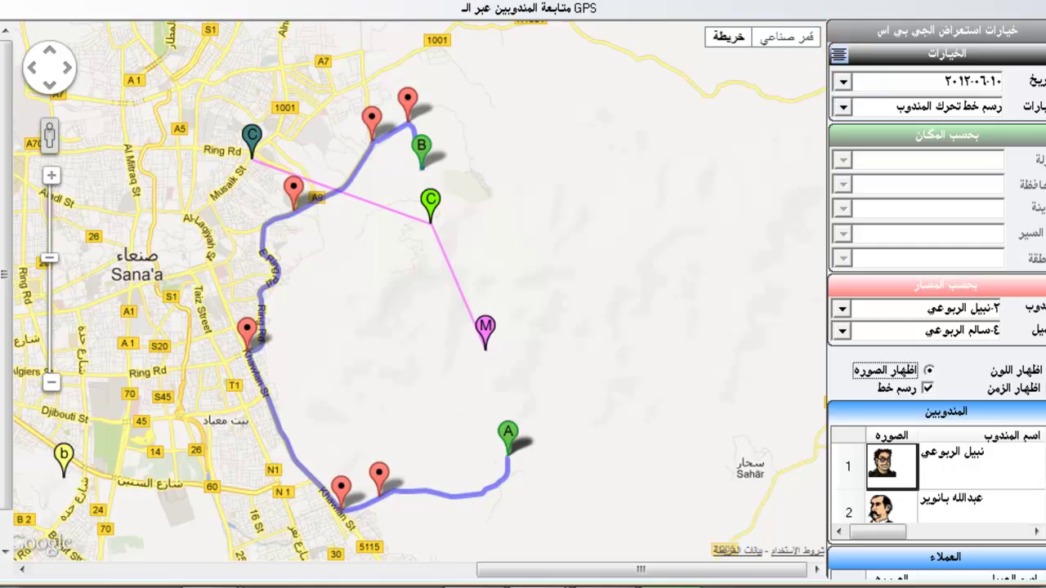
pyautogui.click(411, 105)
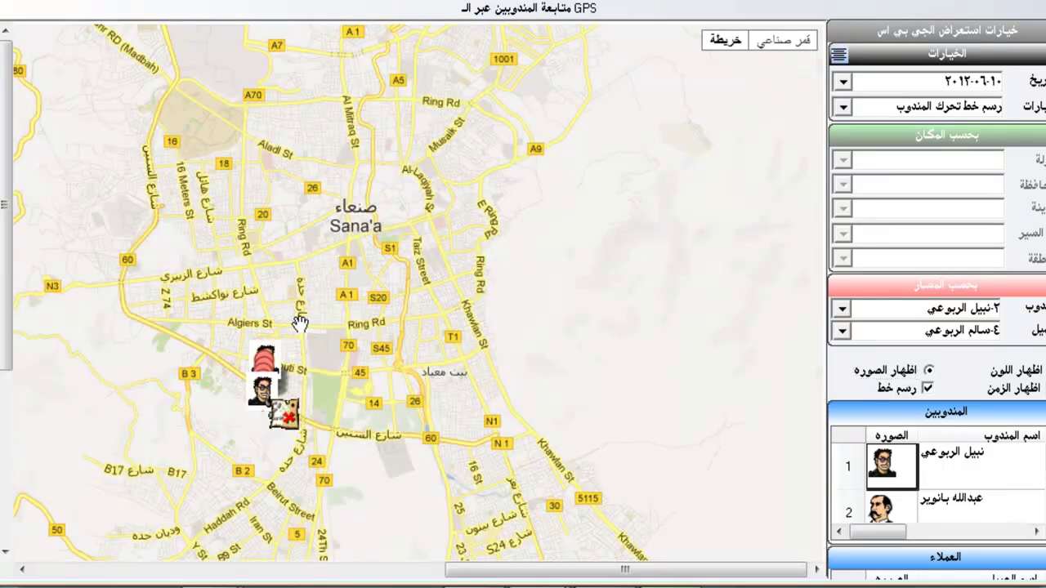
# Zoom and pan onto the rep's line of route pins along 60 Meters Rd.
pyautogui.doubleClick(299, 325)
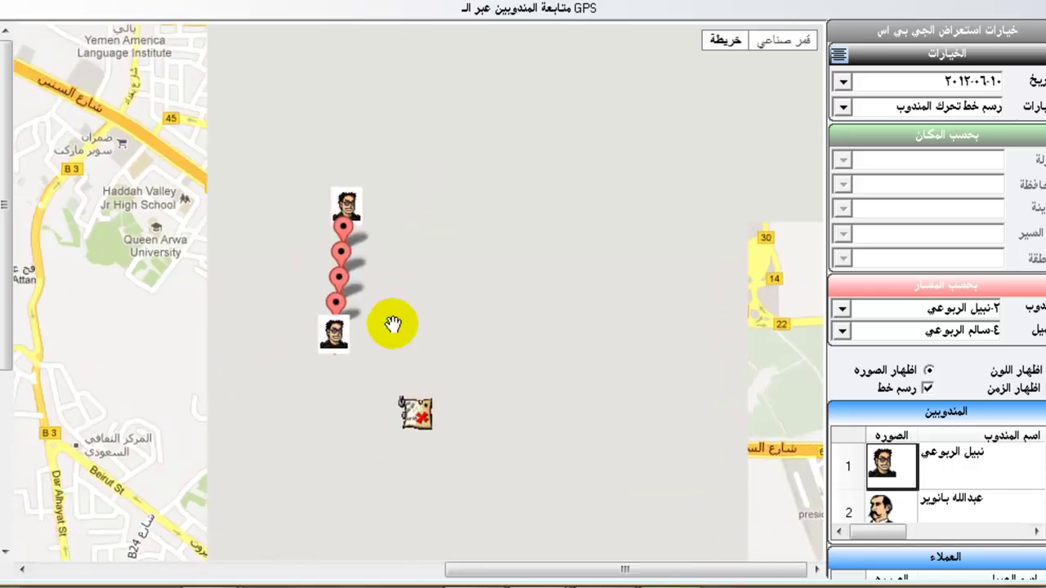
pyautogui.moveTo(415, 158); pyautogui.dragTo(416, 290)
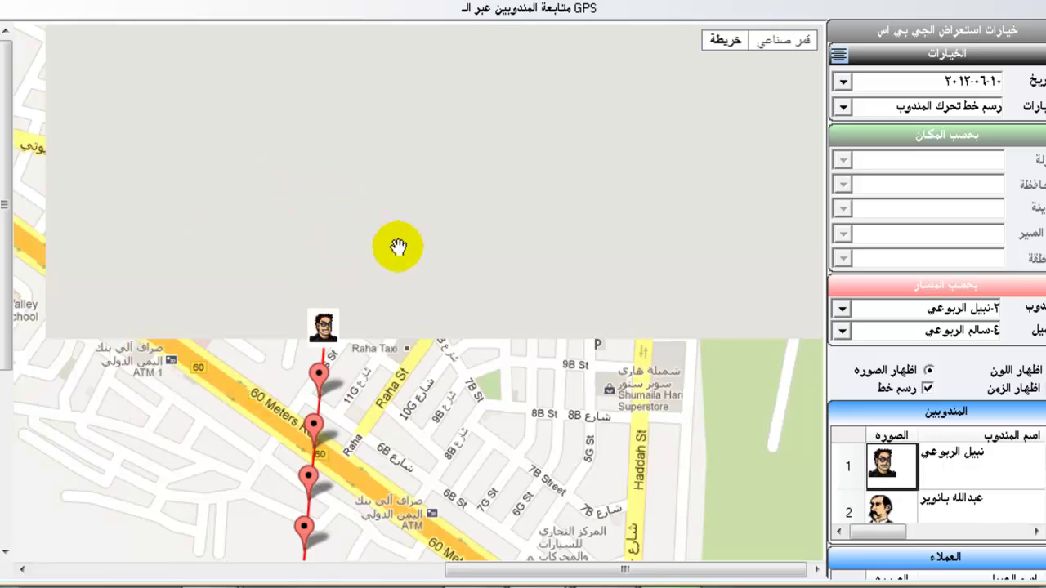
pyautogui.moveTo(375, 410); pyautogui.dragTo(397, 303)
pyautogui.moveTo(423, 130); pyautogui.dragTo(453, 94)
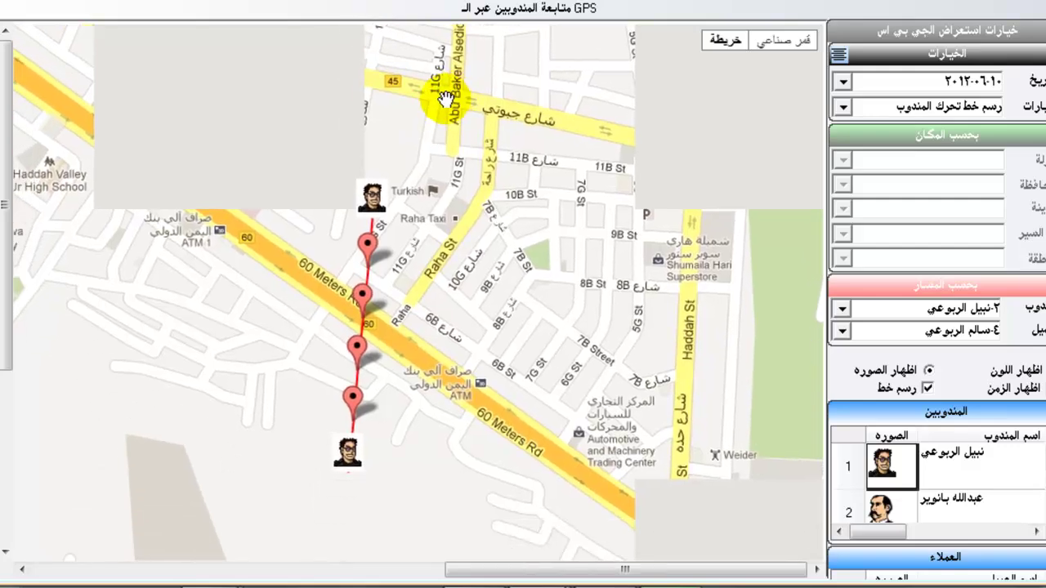
pyautogui.scroll(-1, 436, 136)
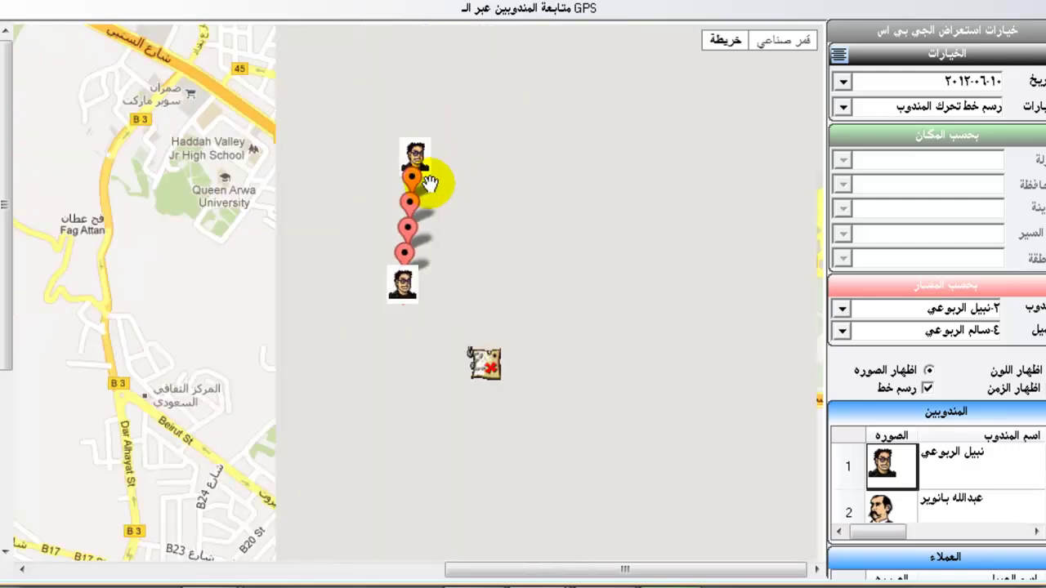
pyautogui.doubleClick(431, 184)
pyautogui.moveTo(428, 170); pyautogui.dragTo(420, 349)
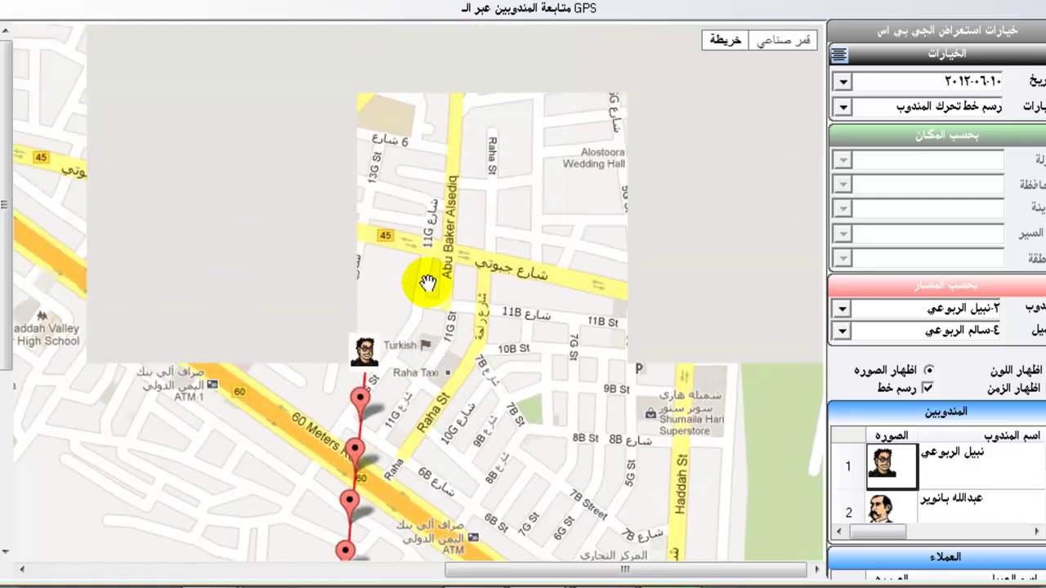
pyautogui.moveTo(491, 315); pyautogui.dragTo(480, 156)
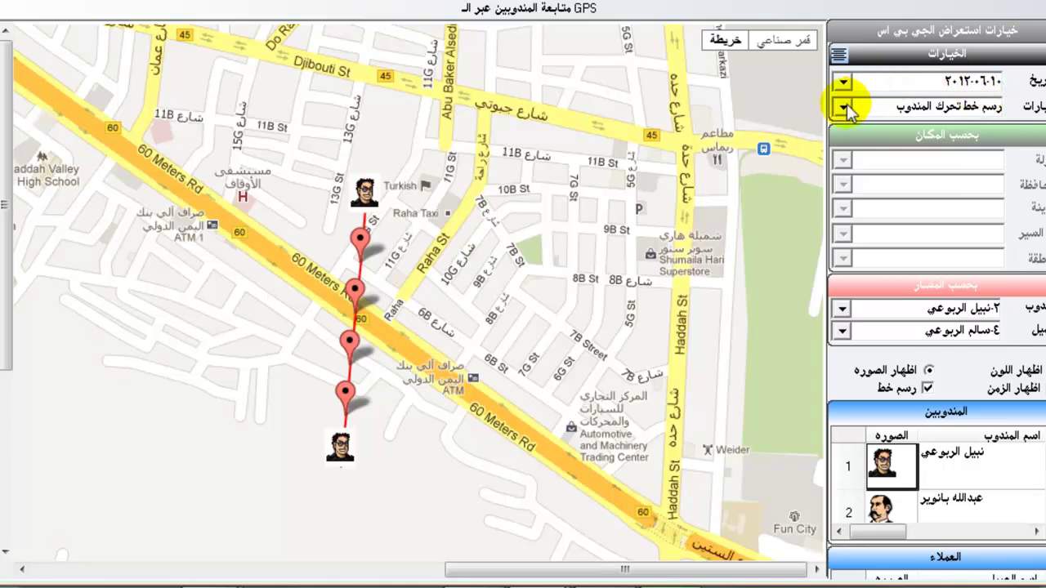
# Choose 'رسم مسار بين مندوب ومندوب اخر', pick the second rep, and zoom onto the route.
pyautogui.click(842, 107)
pyautogui.click(866, 165)
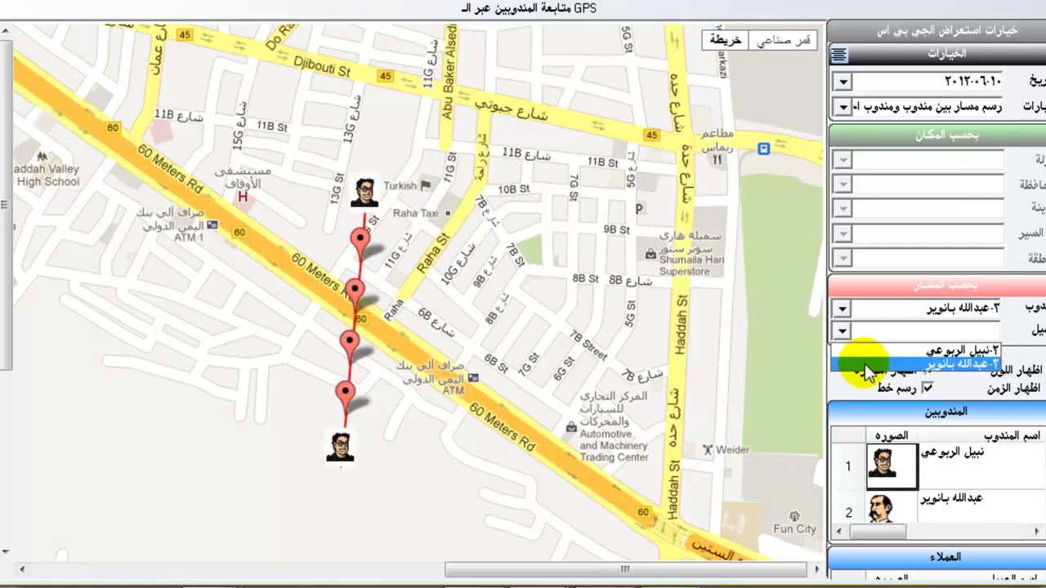
pyautogui.click(874, 350)
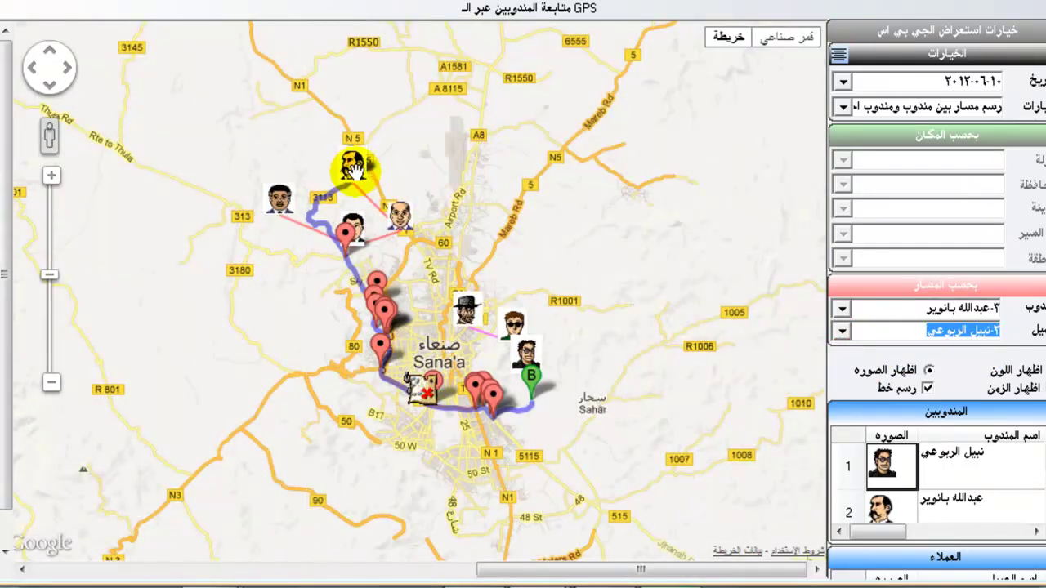
pyautogui.doubleClick(558, 300)
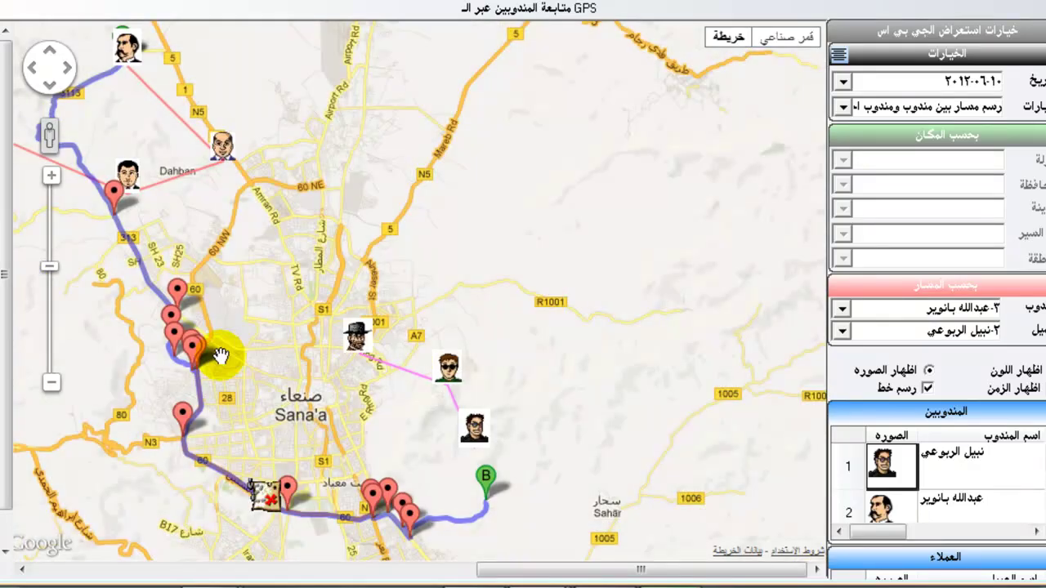
# Show the turn directions for a stop on the route, then close the directions bubble.
pyautogui.click(174, 313)
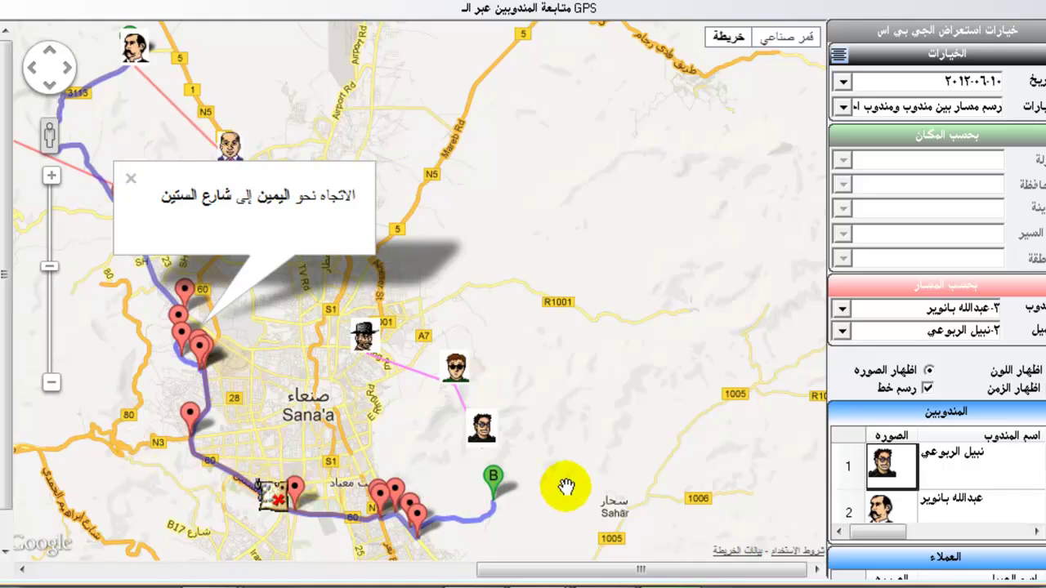
pyautogui.click(130, 179)
pyautogui.click(842, 106)
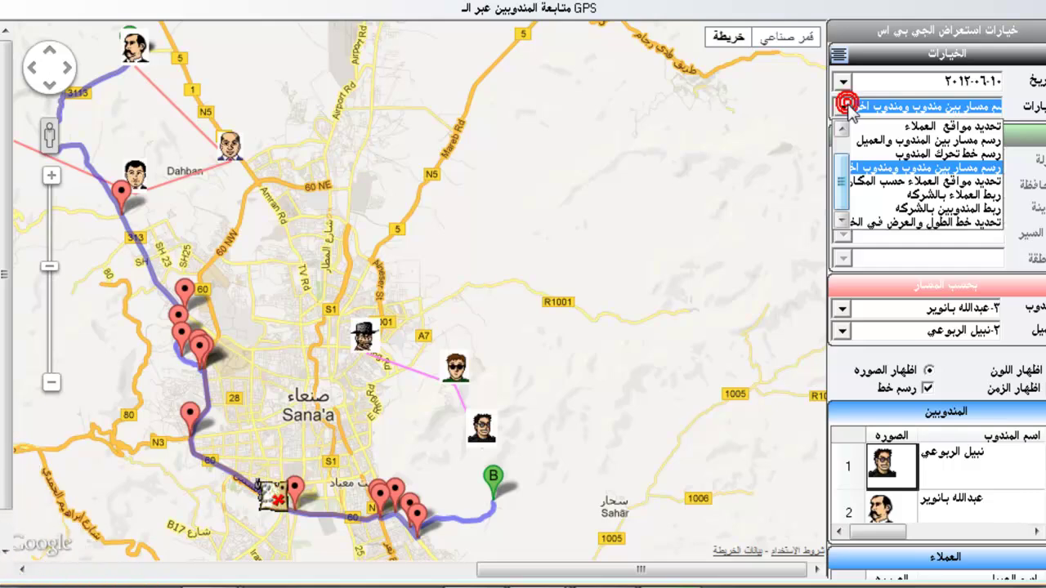
# Switch the map to 'تحديد مواقع العملاء حسب المكان' and pan to reveal more customers.
pyautogui.click(872, 181)
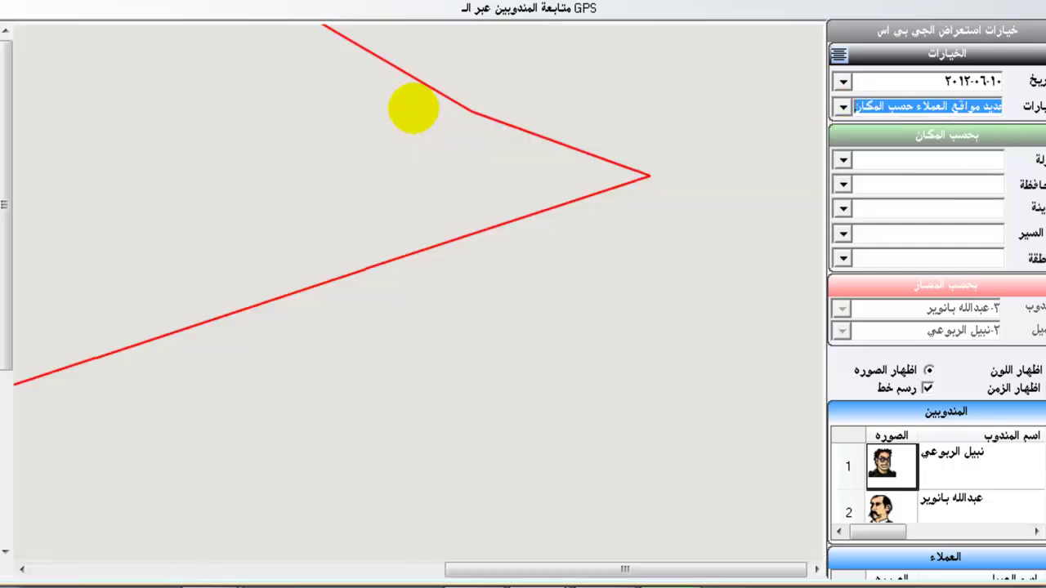
pyautogui.scroll(-1, 301, 193)
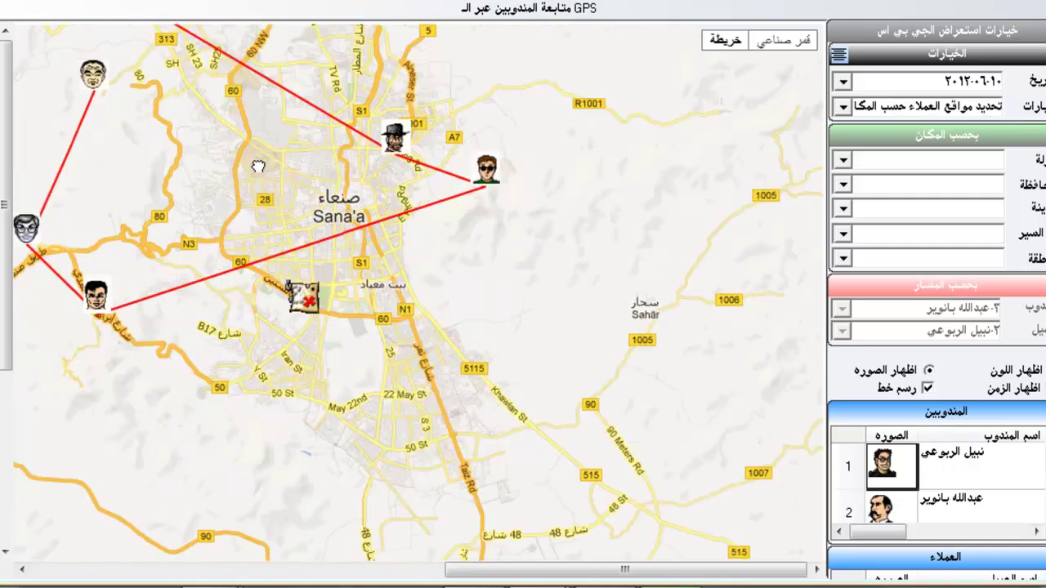
pyautogui.moveTo(257, 166); pyautogui.dragTo(446, 308)
pyautogui.scroll(-1, 449, 303)
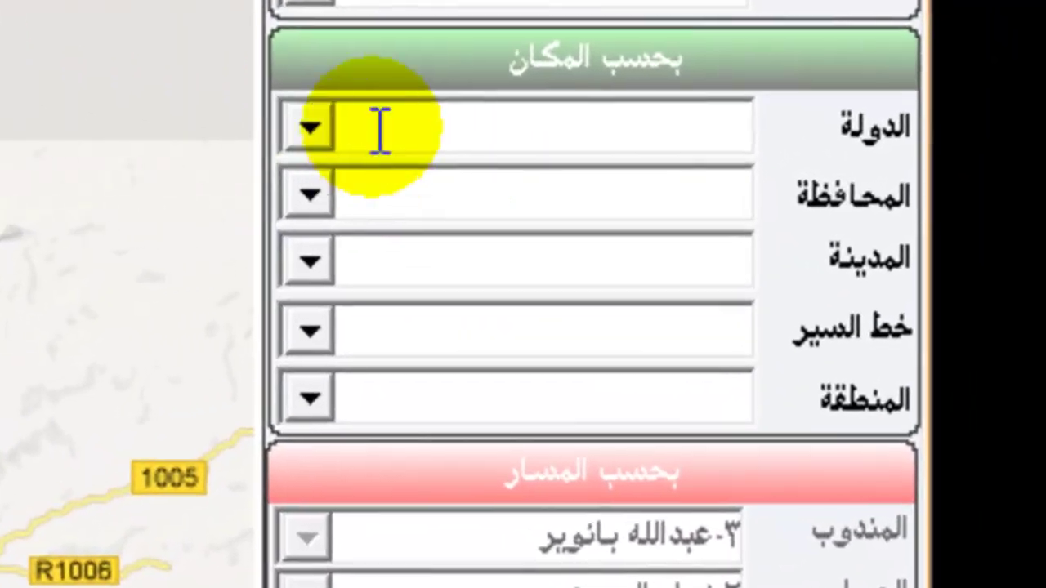
# Filter customers to Yemen, Sana'a governorate, Hadda city, the first Hadda route and Mujahid region.
pyautogui.click(542, 142)
pyautogui.click(598, 167)
pyautogui.click(309, 194)
pyautogui.click(460, 238)
pyautogui.click(304, 262)
pyautogui.click(484, 317)
pyautogui.click(304, 330)
pyautogui.click(535, 377)
pyautogui.click(306, 398)
pyautogui.click(516, 452)
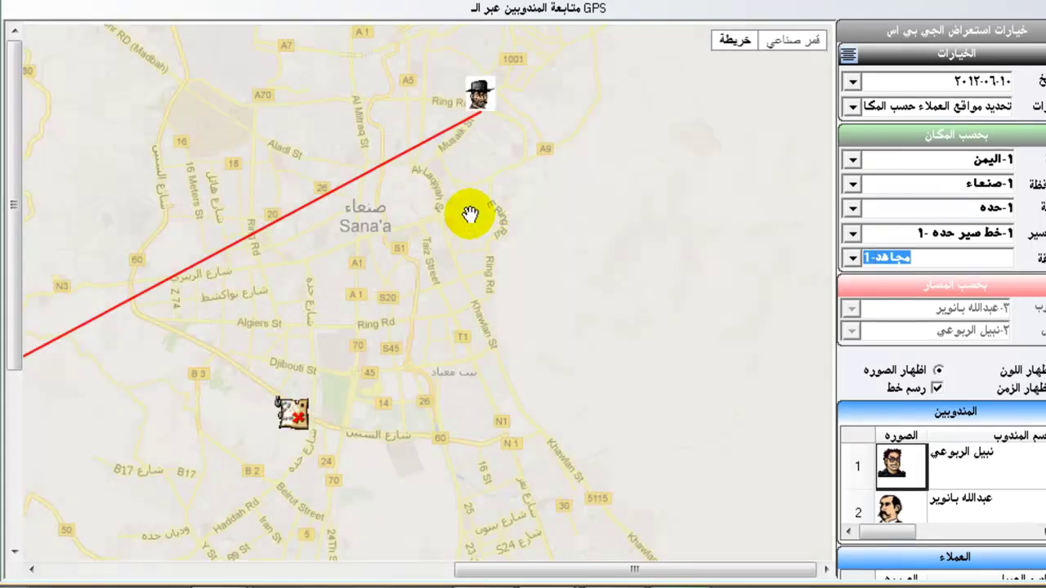
pyautogui.scroll(-1, 372, 197)
pyautogui.click(353, 179)
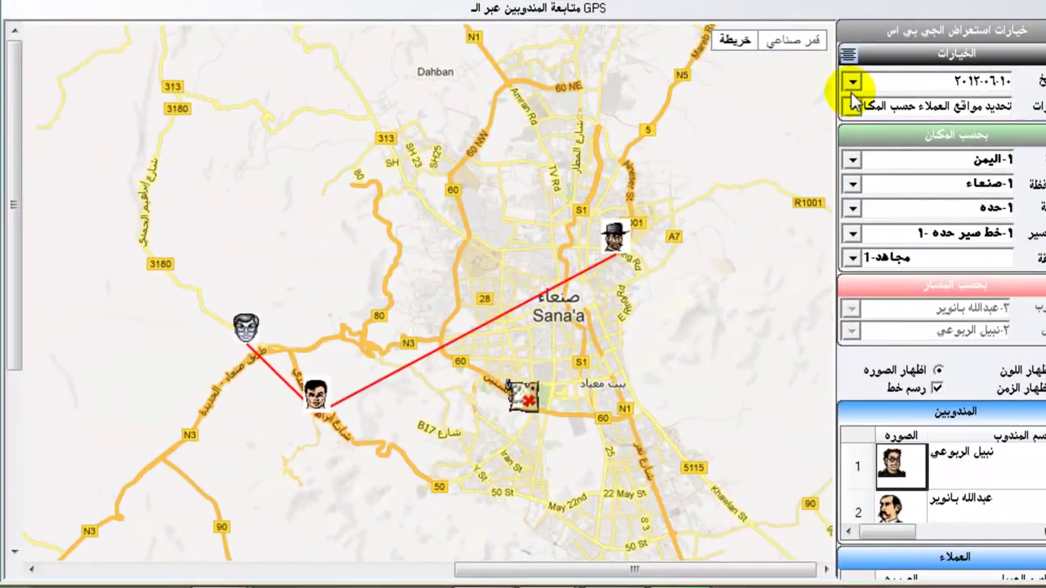
# Choose 'ربط العملاء بالشركة' and pan the map to see customers linked to the company site.
pyautogui.click(852, 107)
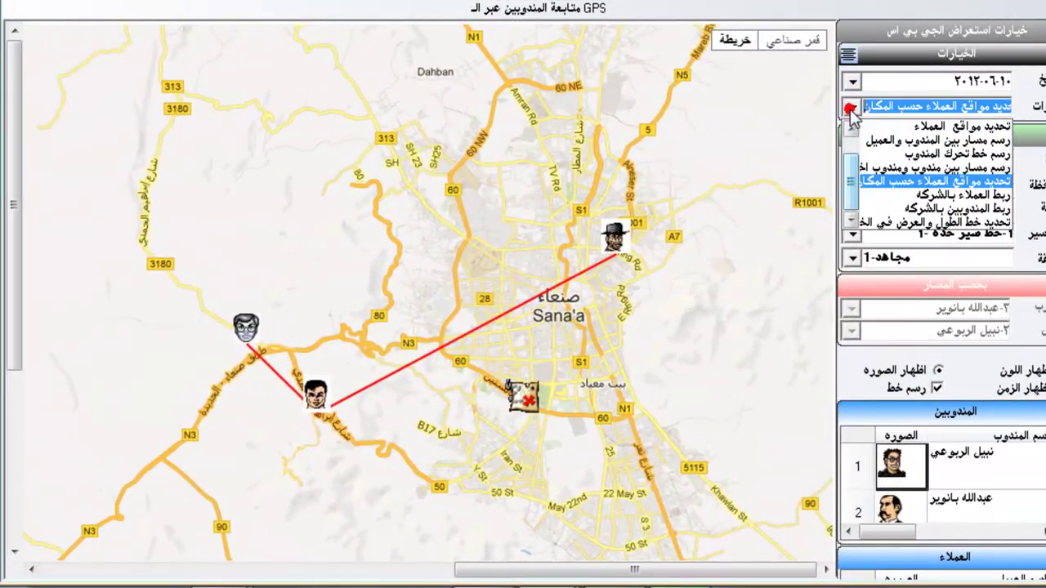
pyautogui.click(895, 197)
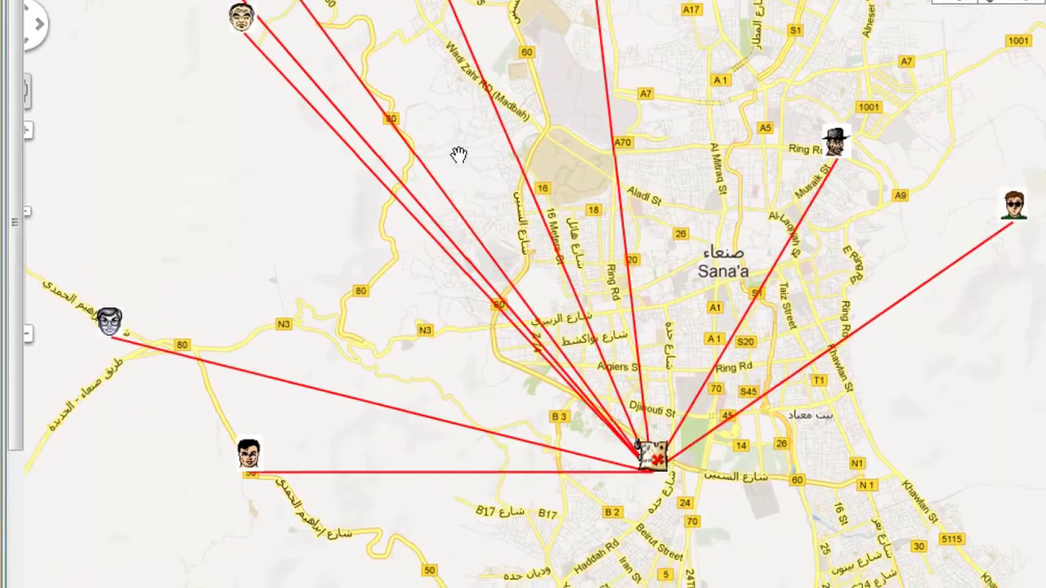
pyautogui.moveTo(457, 158); pyautogui.dragTo(498, 420)
pyautogui.scroll(-1, 486, 413)
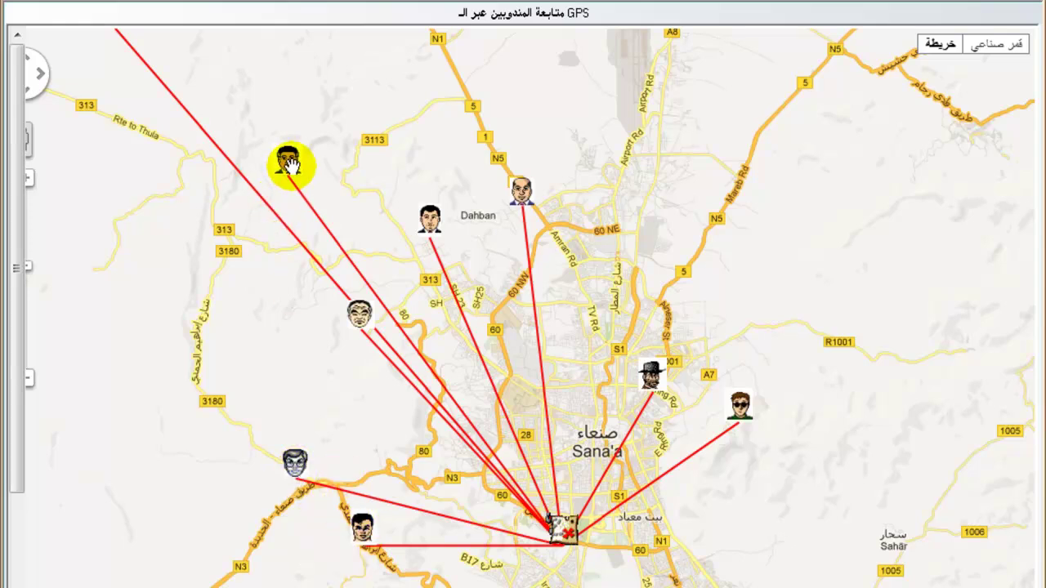
pyautogui.moveTo(230, 416); pyautogui.dragTo(315, 425)
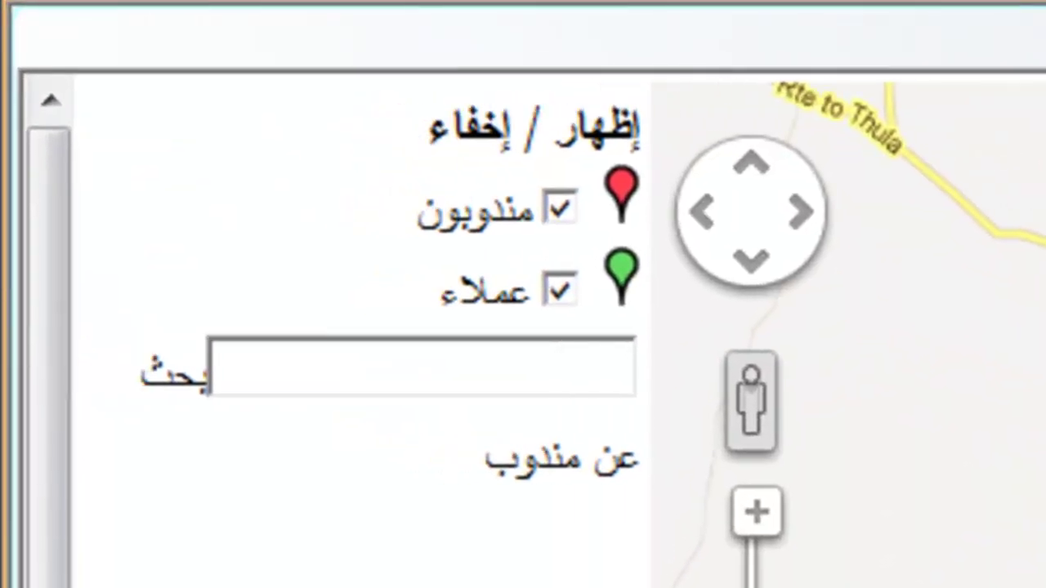
pyautogui.click(535, 367)
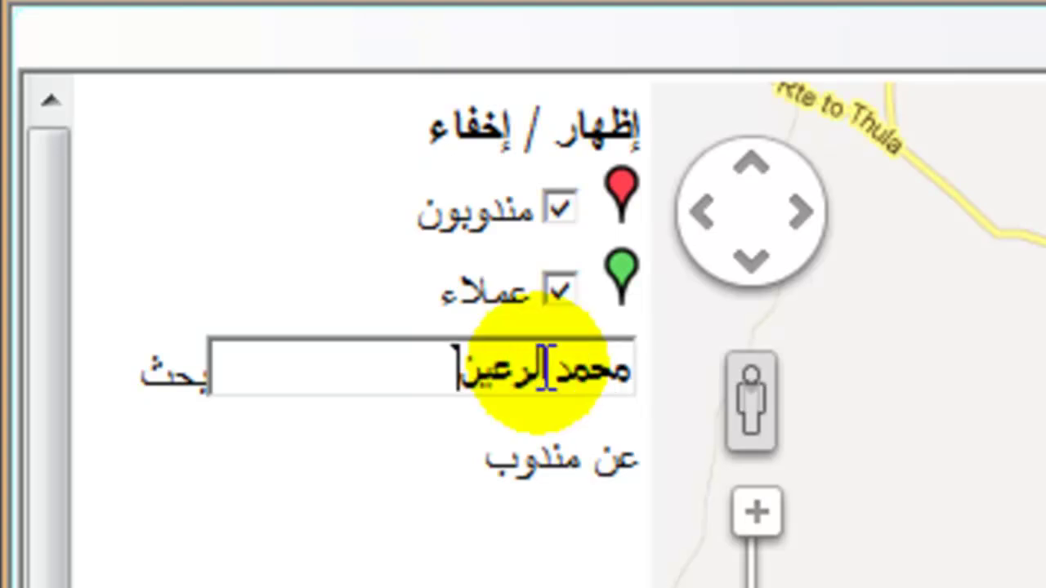
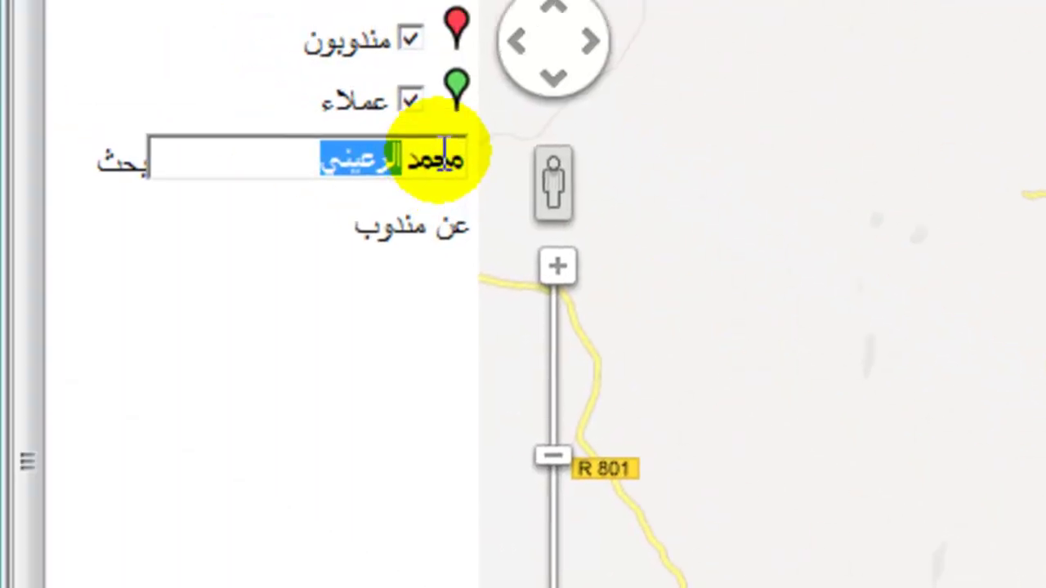
# Search the company-link map for a customer by typing their name.
pyautogui.click(478, 173)
pyautogui.doubleClick(479, 175)
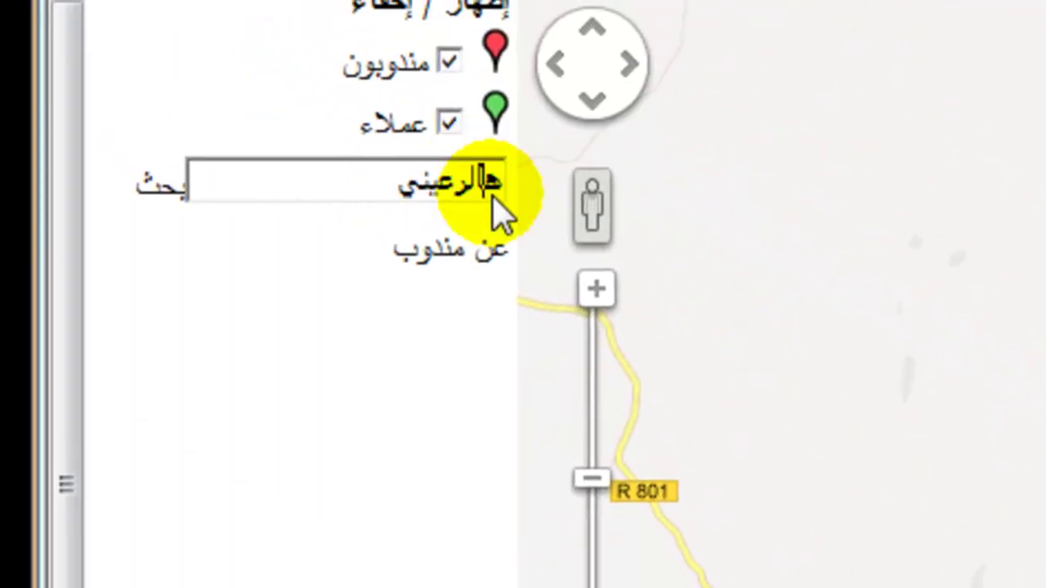
# Edit the search to another customer's name, run it, and restore the options panel.
pyautogui.click(448, 159)
pyautogui.doubleClick(425, 189)
pyautogui.click(346, 186)
pyautogui.press('Return')
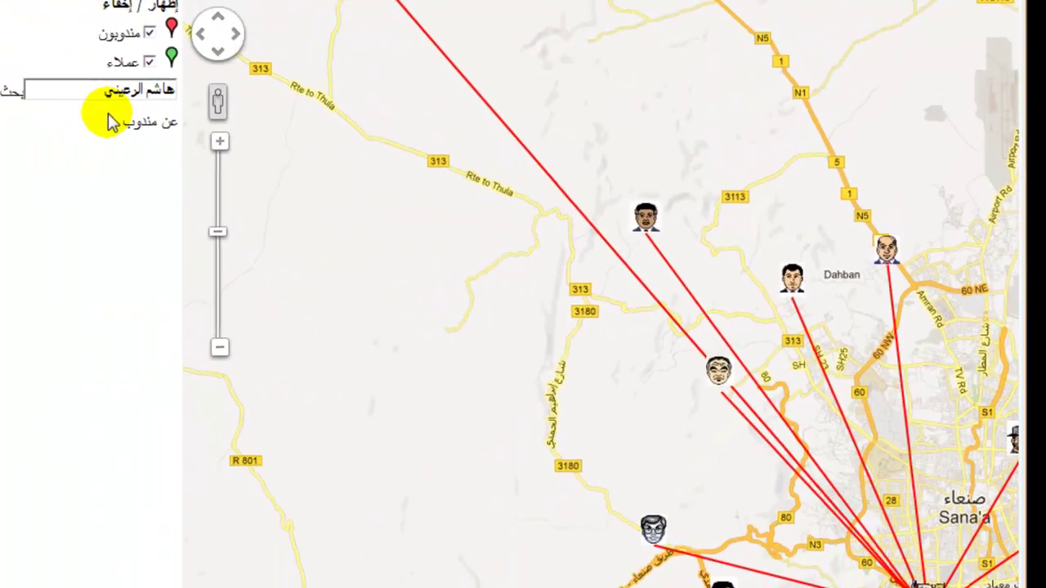
pyautogui.doubleClick(170, 98)
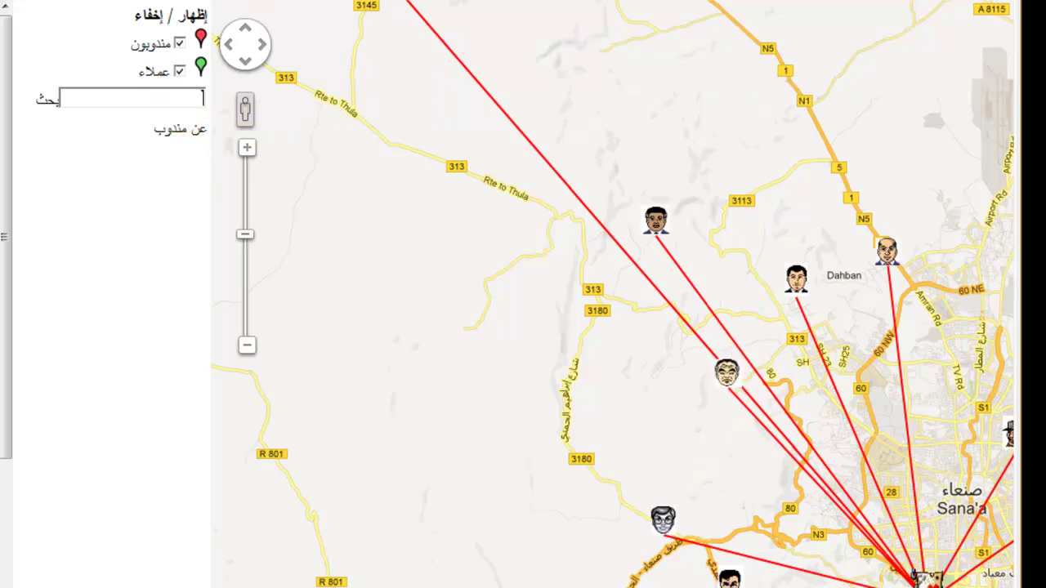
pyautogui.click(835, 7)
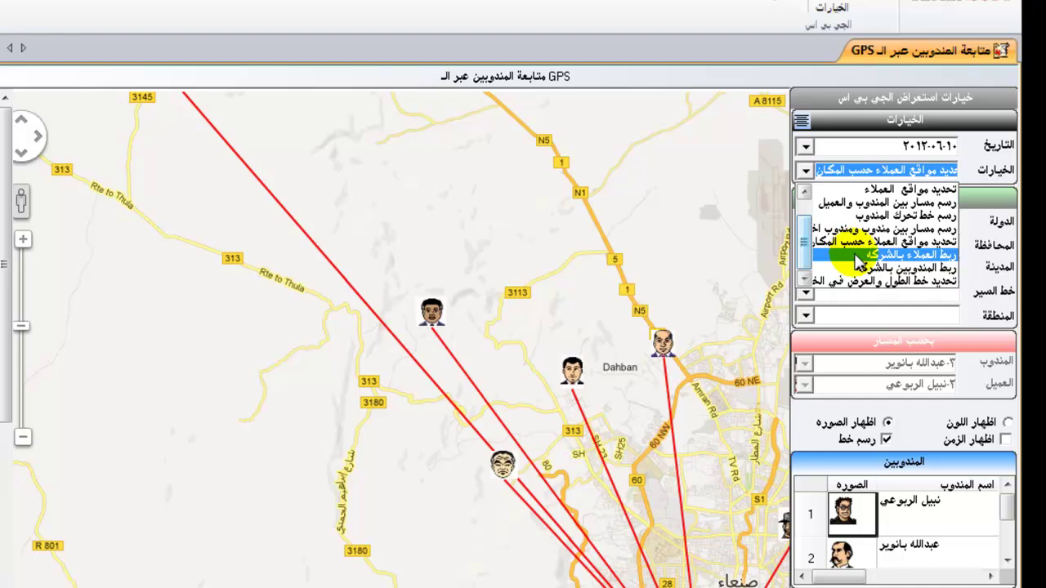
# Switch the map option to 'ربط المندوبين بالشركة' and redraw the rep-to-company lines.
pyautogui.click(858, 267)
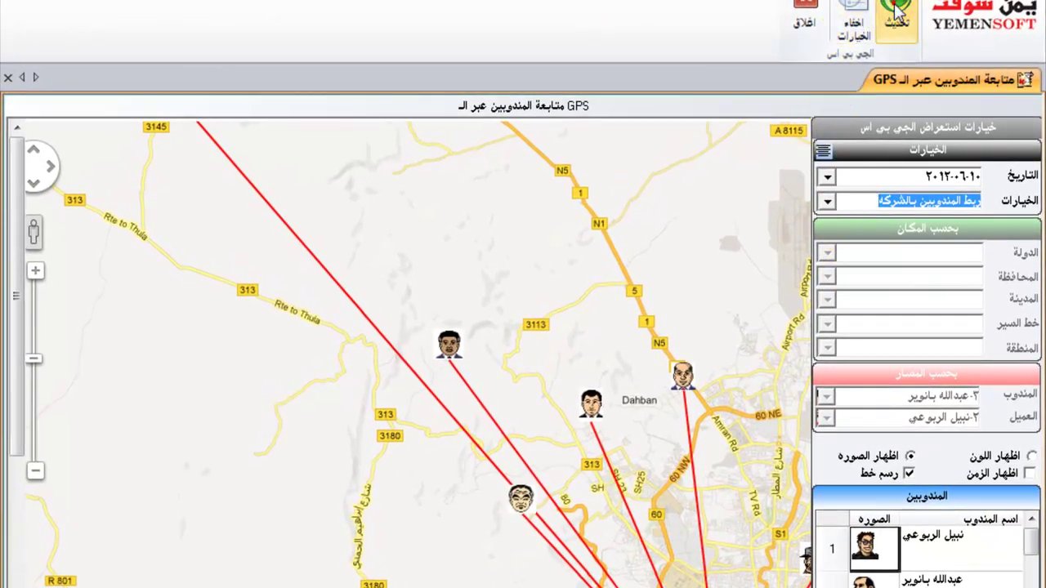
pyautogui.click(896, 11)
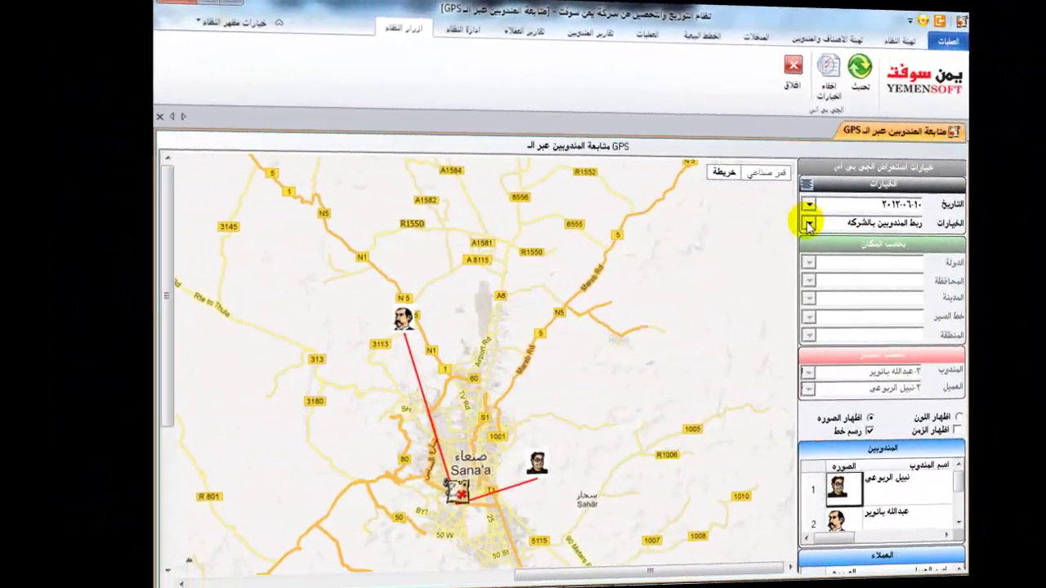
pyautogui.click(892, 230)
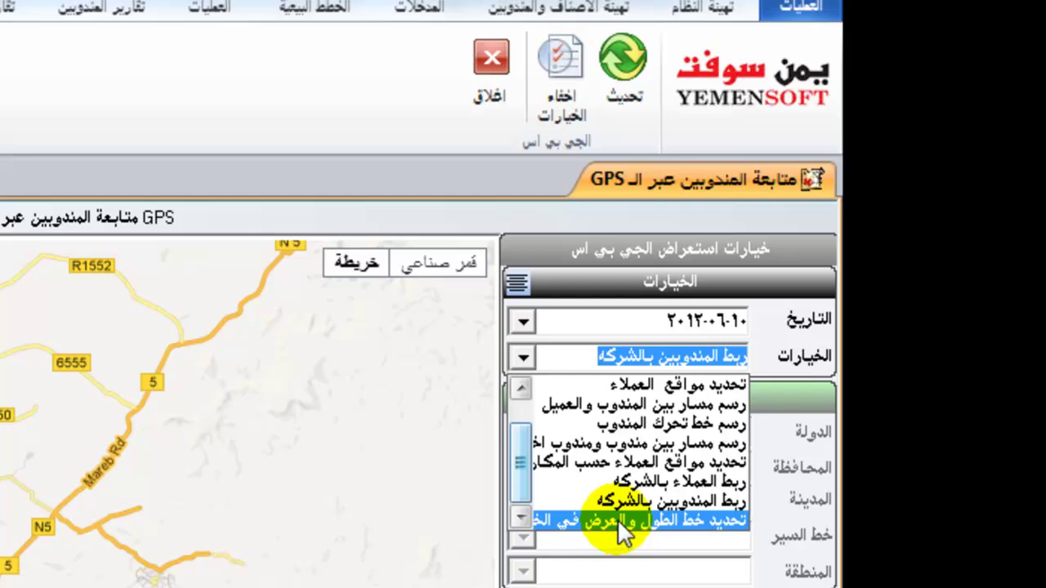
# Pin a point near Aladl St and select its latitude 15.359… and longitude 44.189….
pyautogui.click(616, 519)
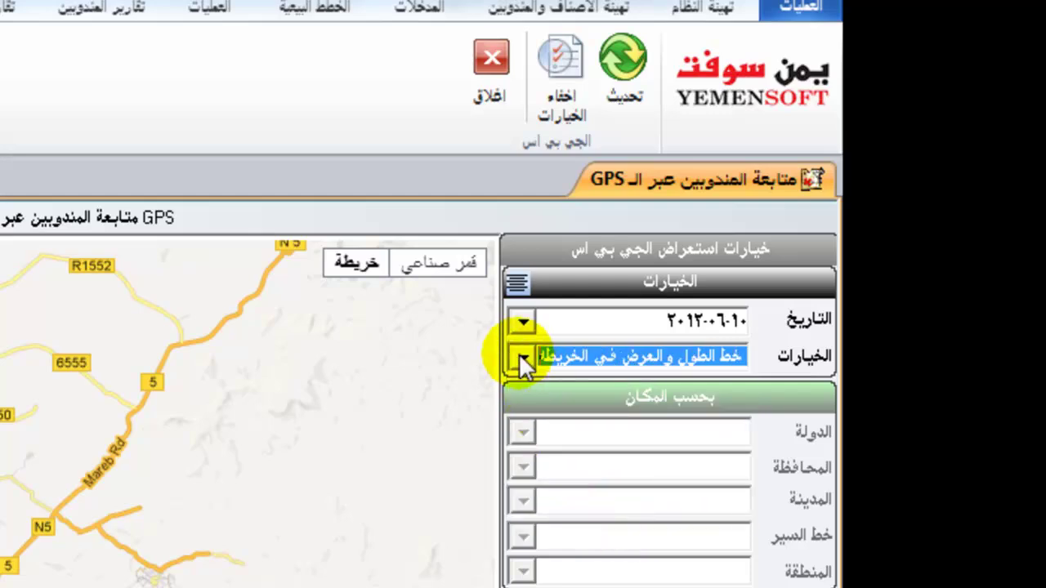
pyautogui.click(628, 90)
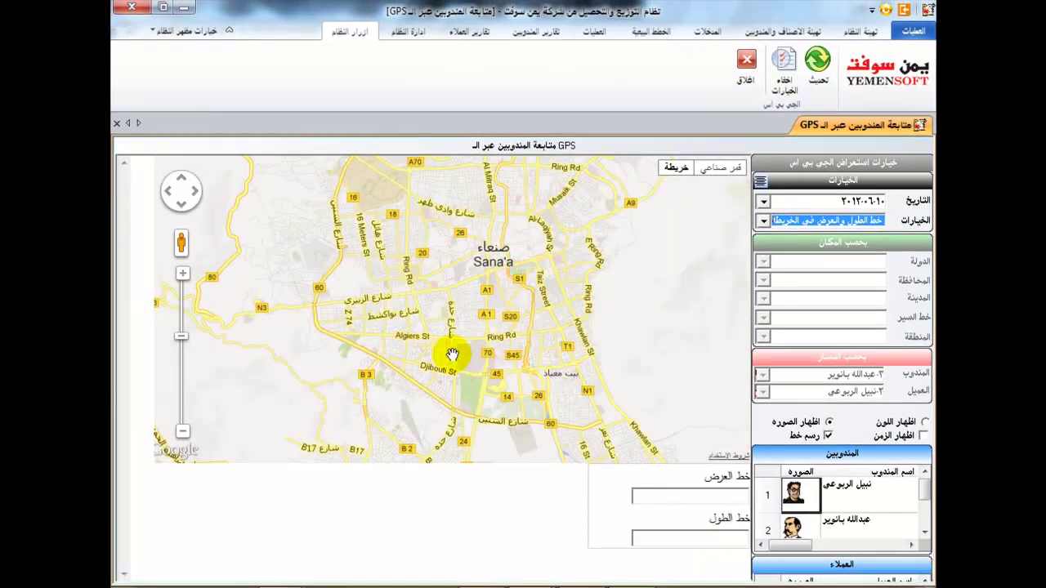
pyautogui.click(393, 218)
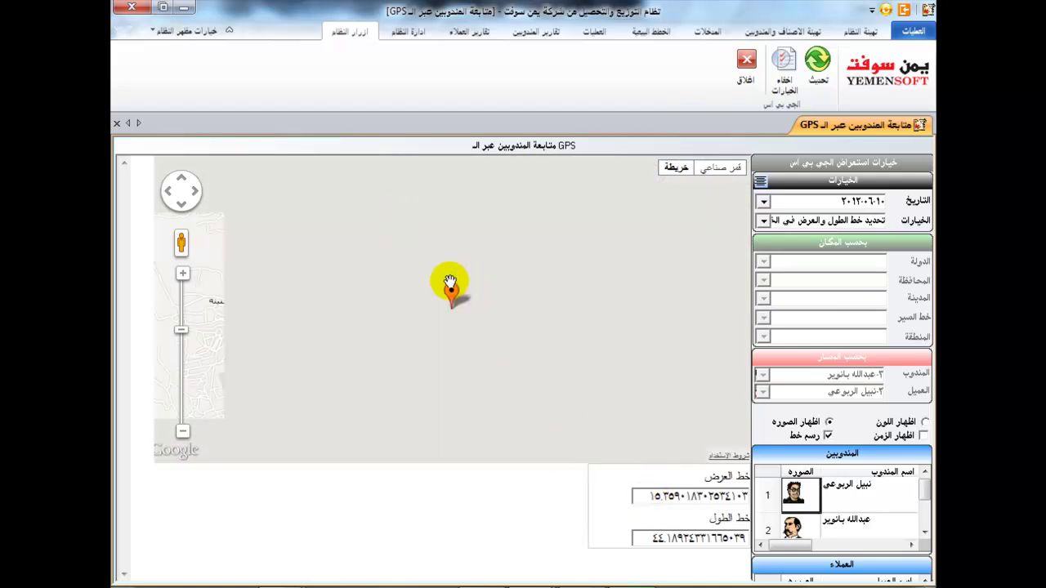
pyautogui.click(183, 431)
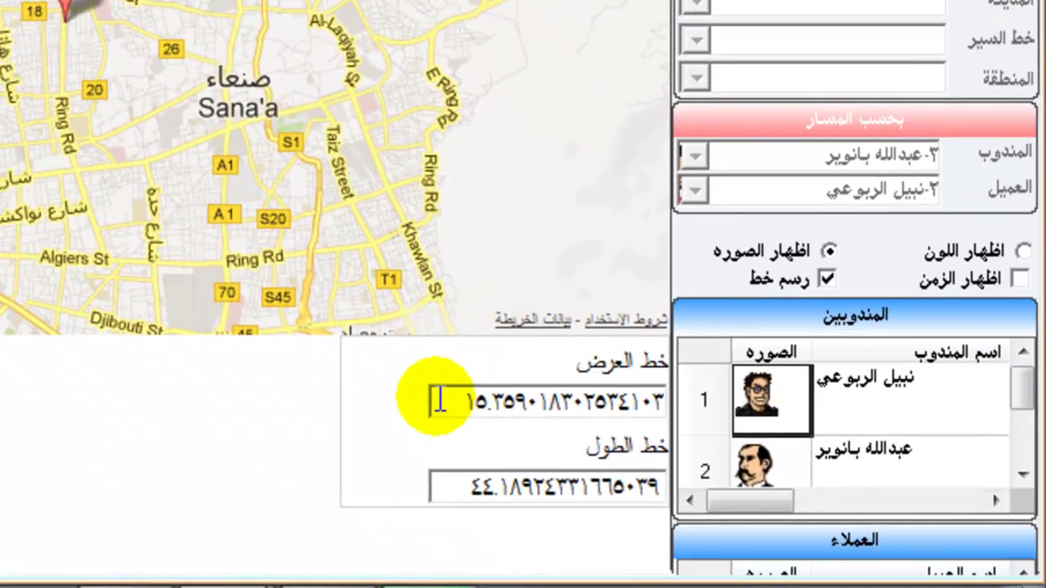
pyautogui.moveTo(440, 400); pyautogui.dragTo(710, 399)
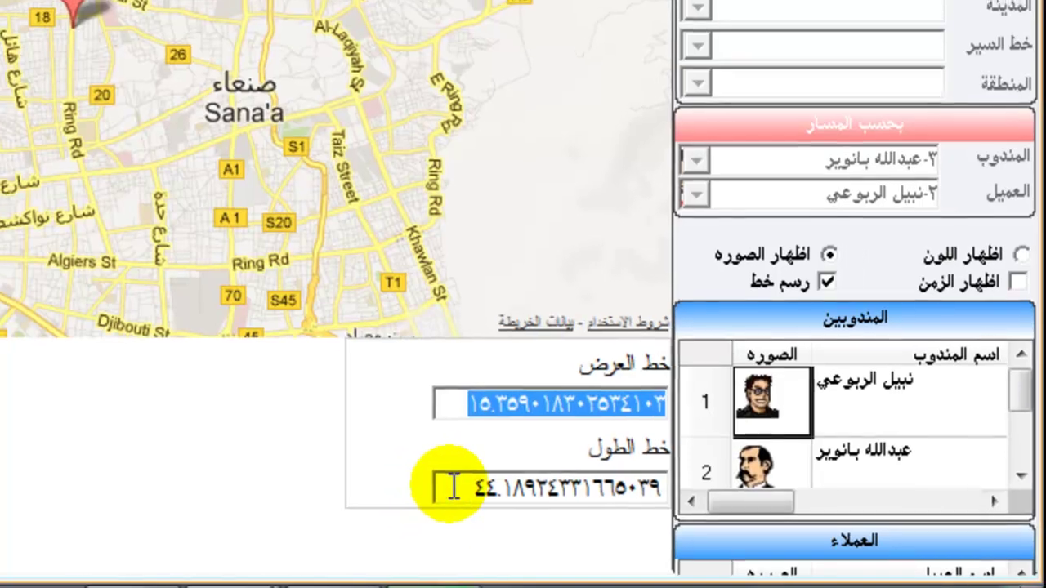
pyautogui.doubleClick(445, 488)
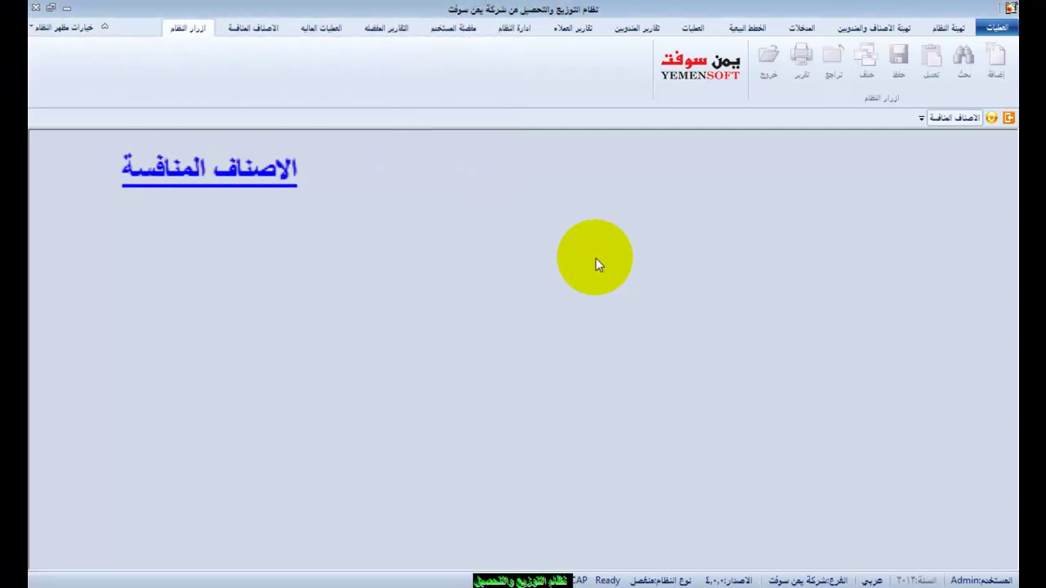
# Open the competitor item groups form and view the juice group as a single record.
pyautogui.click(255, 26)
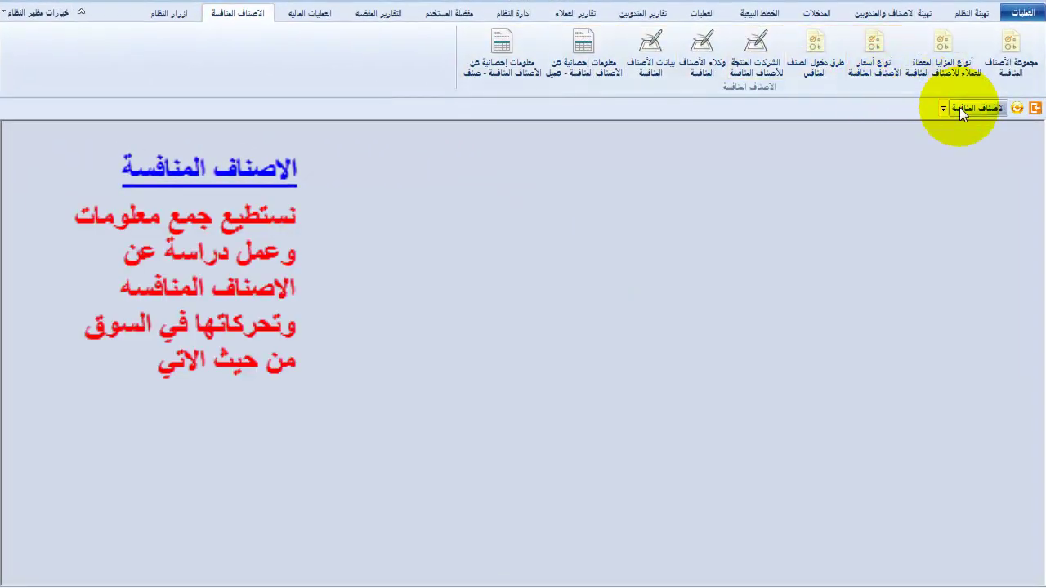
pyautogui.click(942, 119)
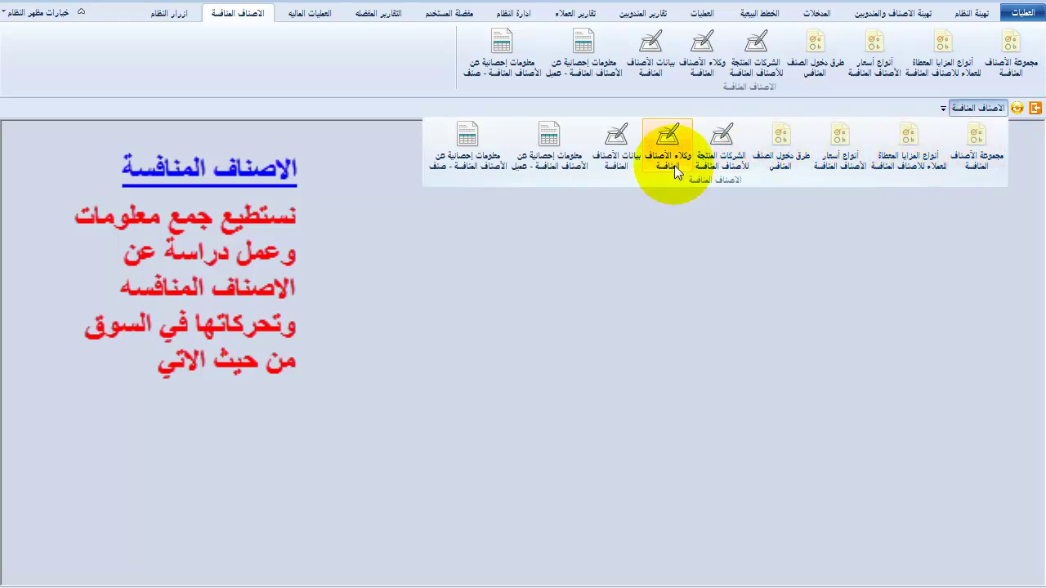
pyautogui.click(980, 137)
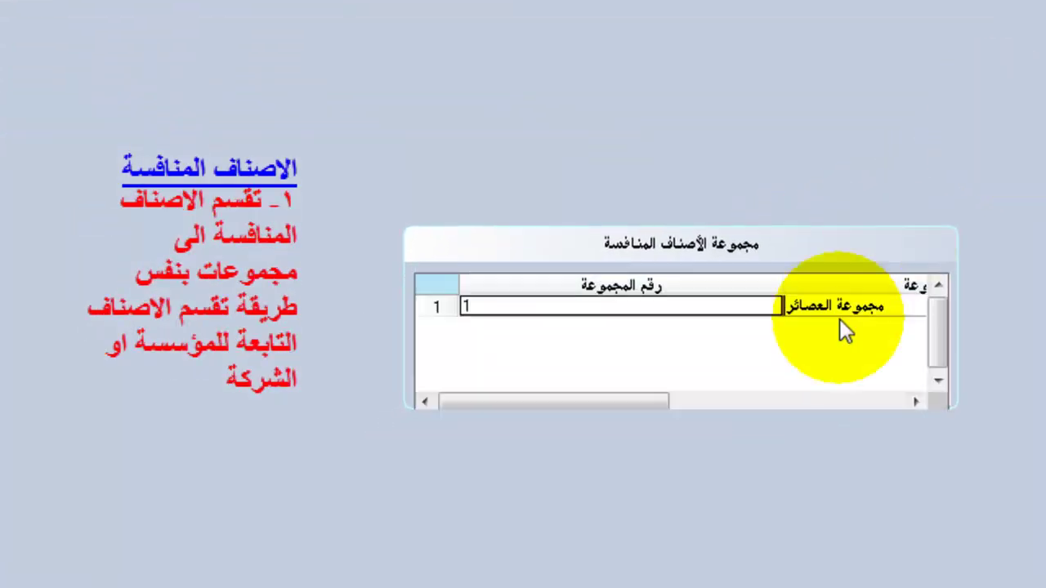
pyautogui.doubleClick(815, 306)
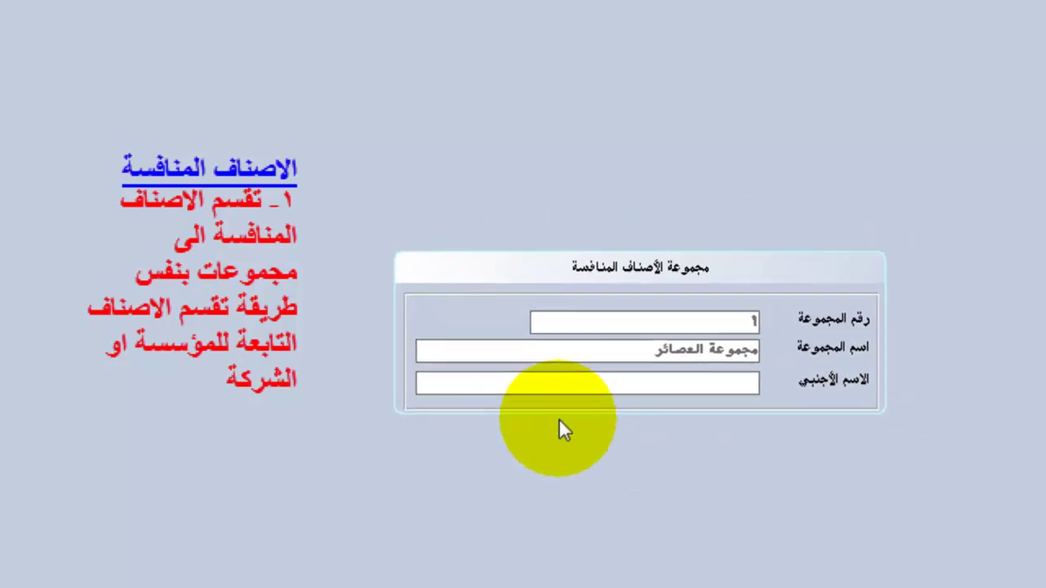
# Open the customer benefit types form and view one benefit type as a record.
pyautogui.click(943, 117)
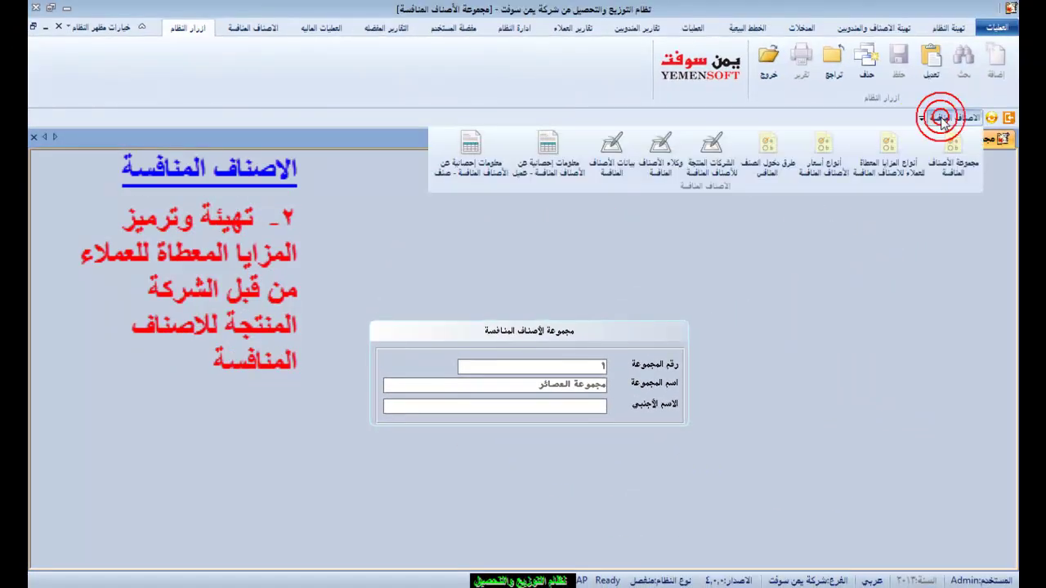
pyautogui.click(889, 161)
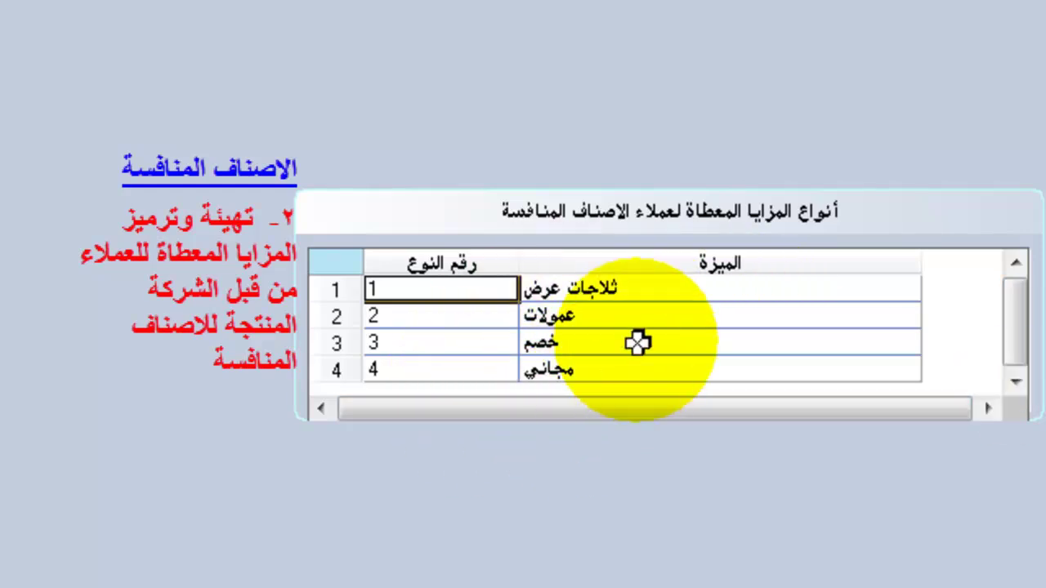
pyautogui.doubleClick(546, 369)
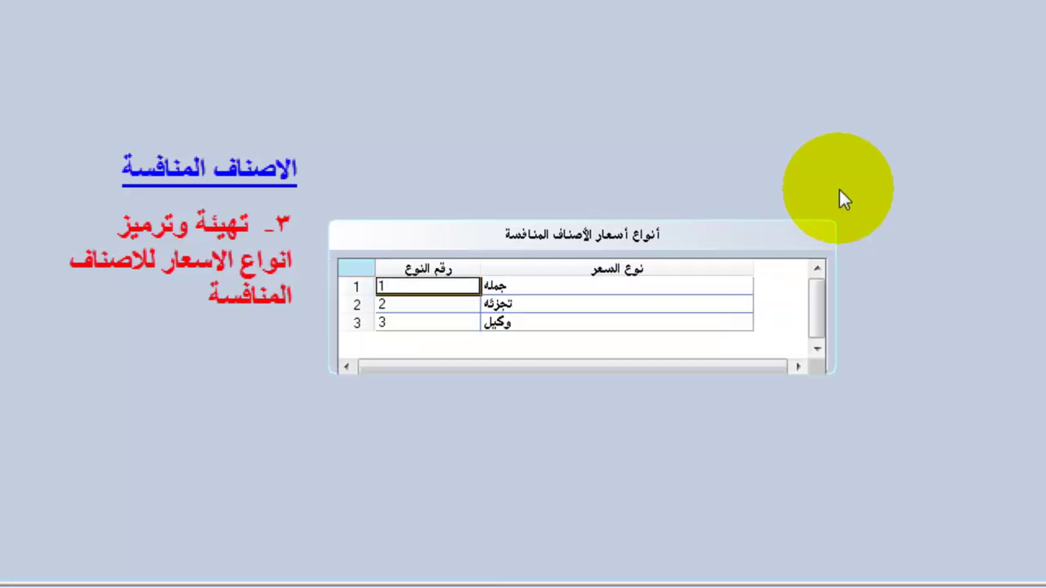
# View the wholesale price type, the competitor entry methods, and producing company 1 as a record.
pyautogui.doubleClick(519, 288)
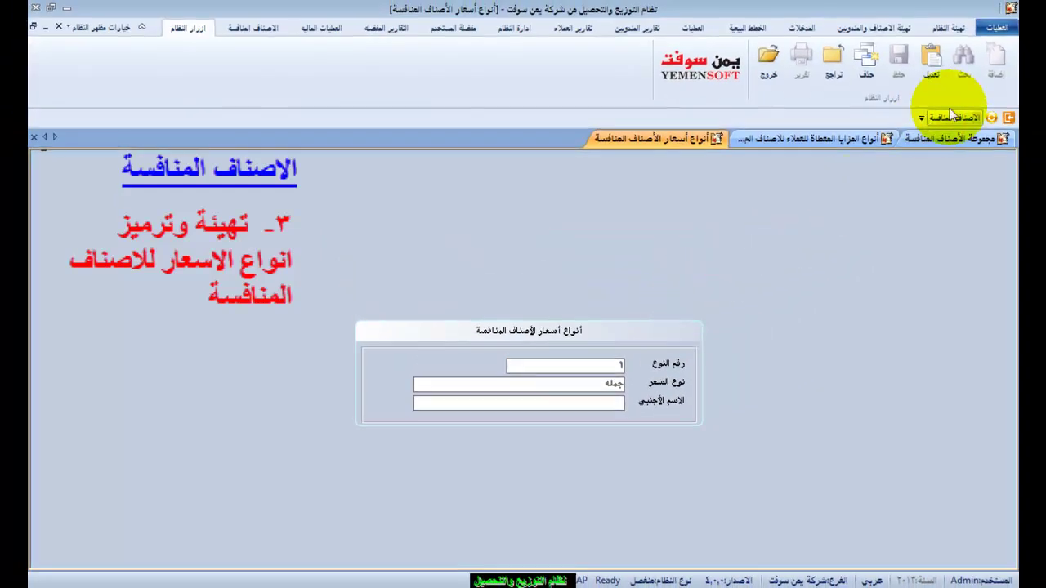
pyautogui.click(946, 117)
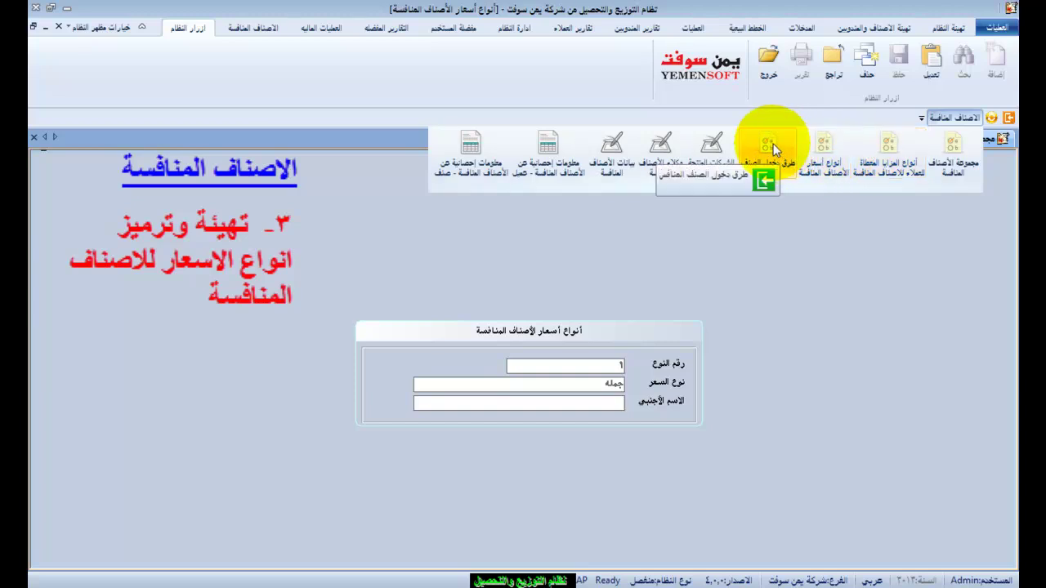
pyautogui.click(733, 191)
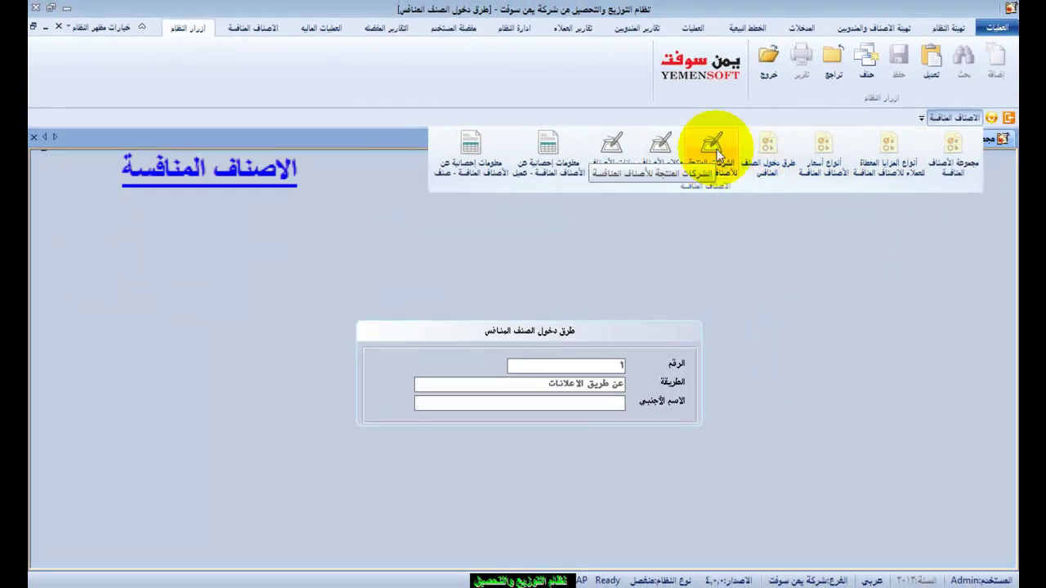
pyautogui.click(717, 153)
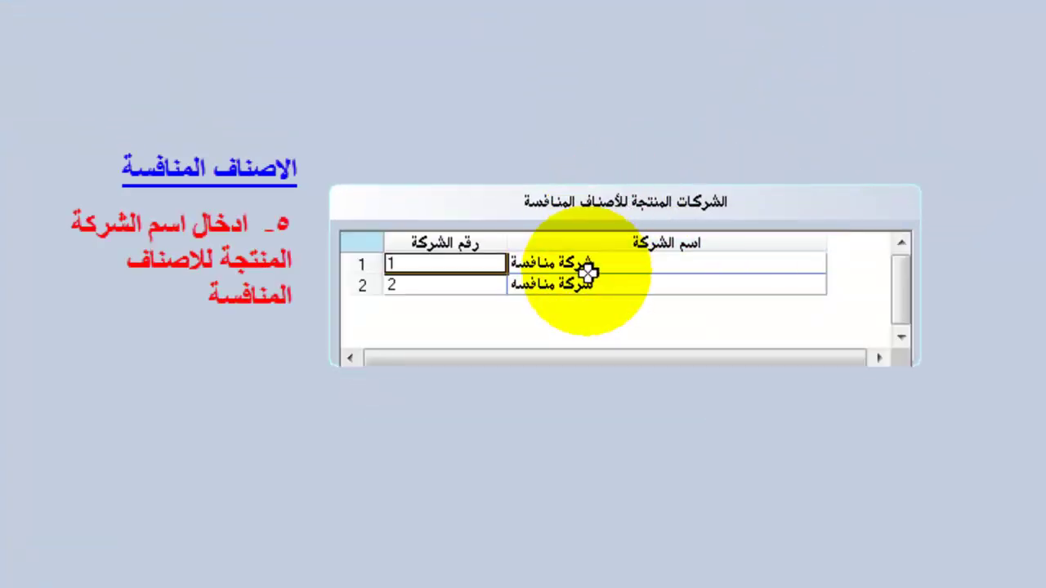
pyautogui.doubleClick(587, 270)
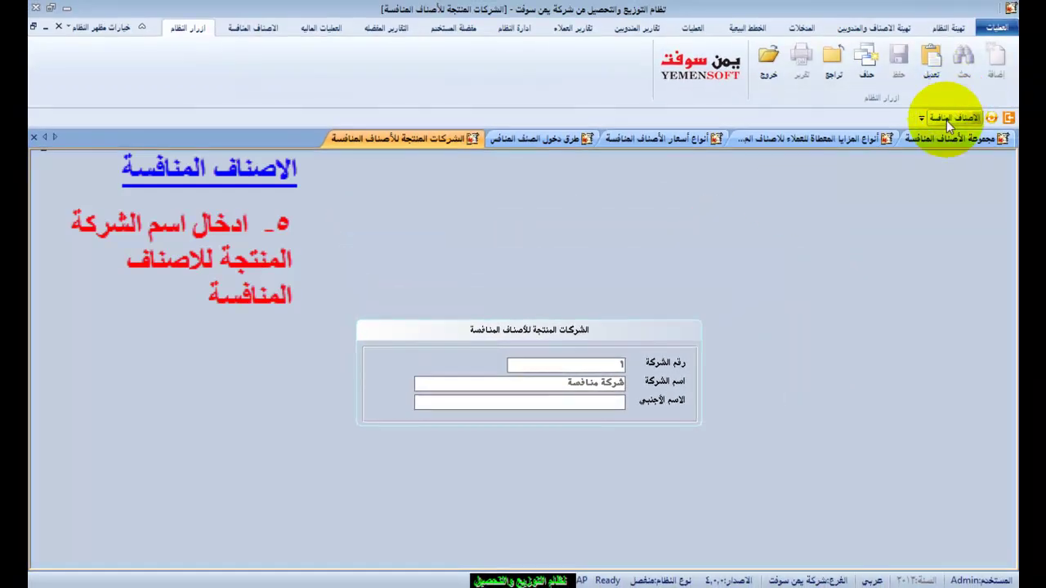
# Review the two competitor agents, then bring up the empty competitor item data form.
pyautogui.click(946, 120)
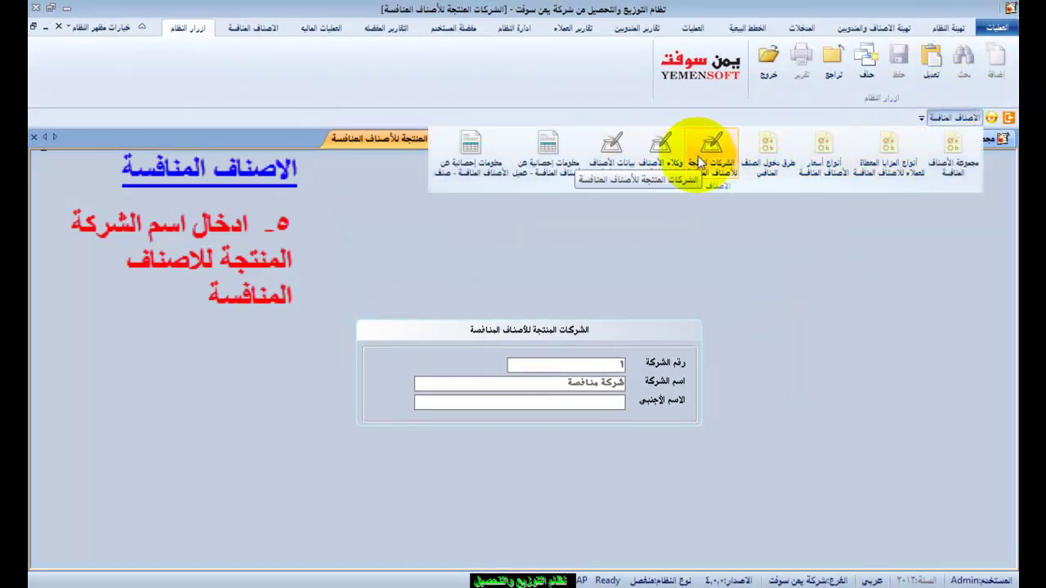
pyautogui.click(644, 150)
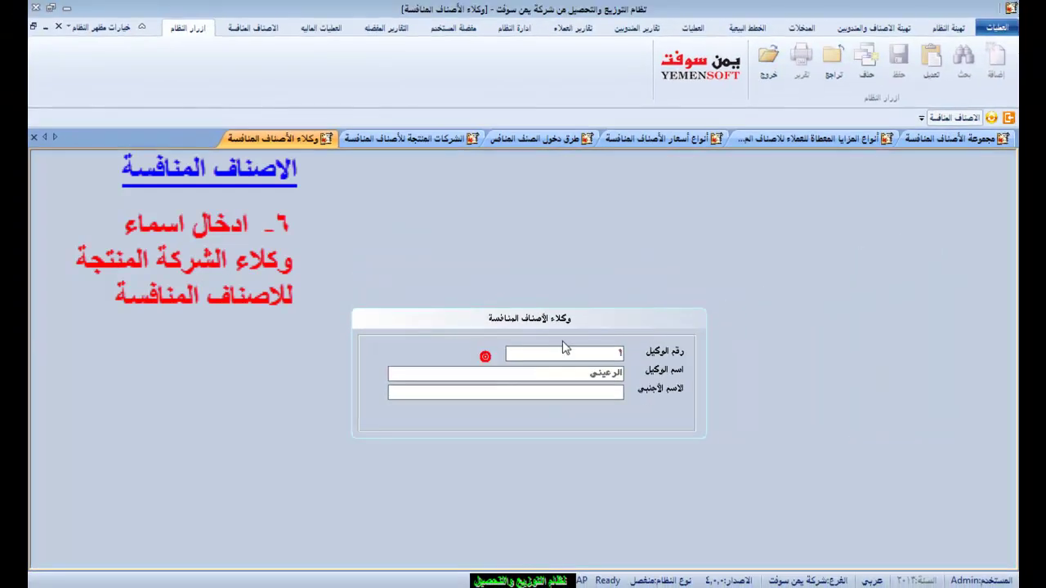
pyautogui.click(941, 120)
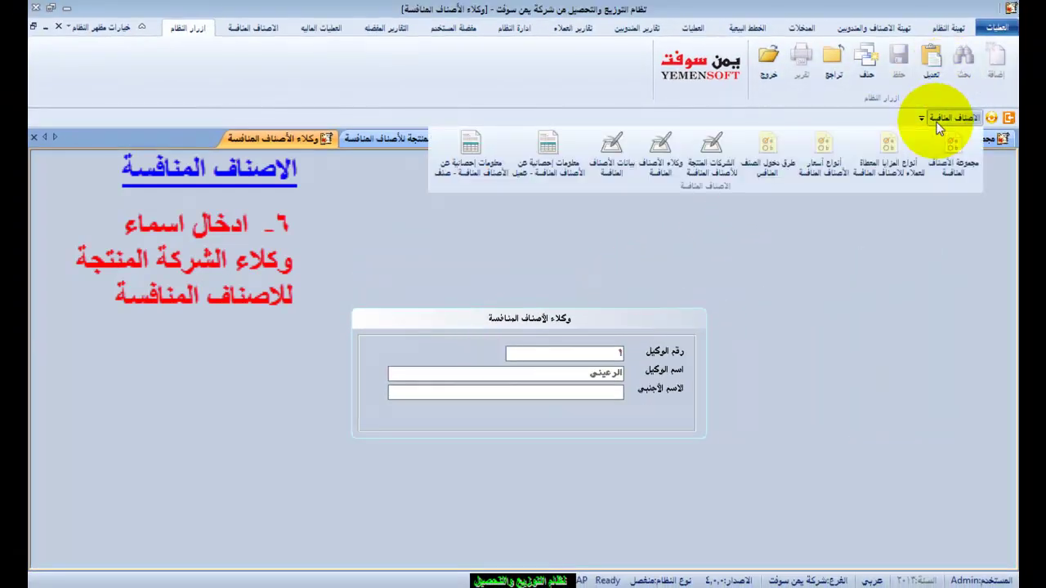
pyautogui.click(608, 147)
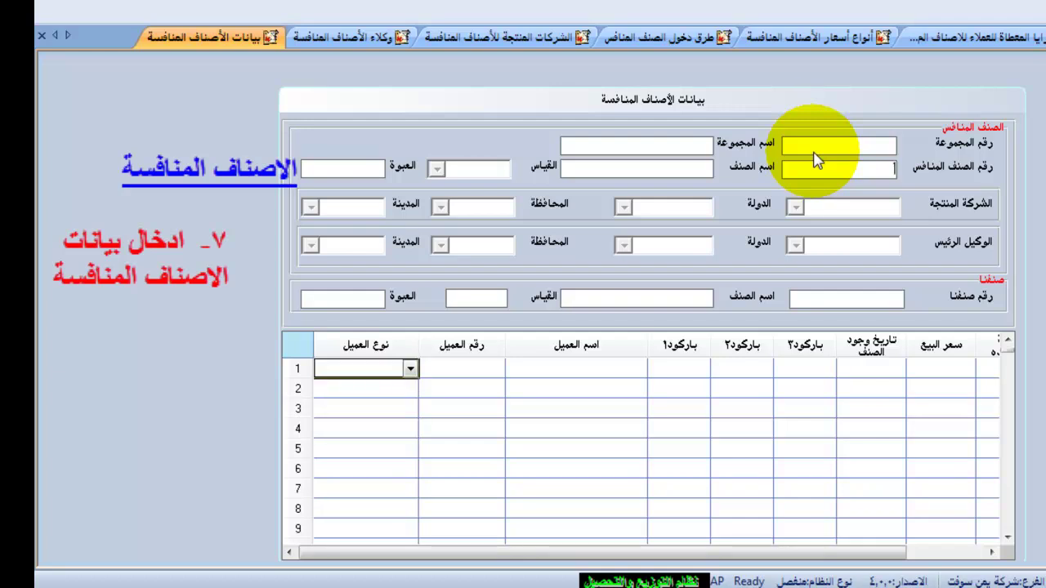
# Load competitor item 01-01, orange juice, and scroll through its customer details.
pyautogui.click(815, 161)
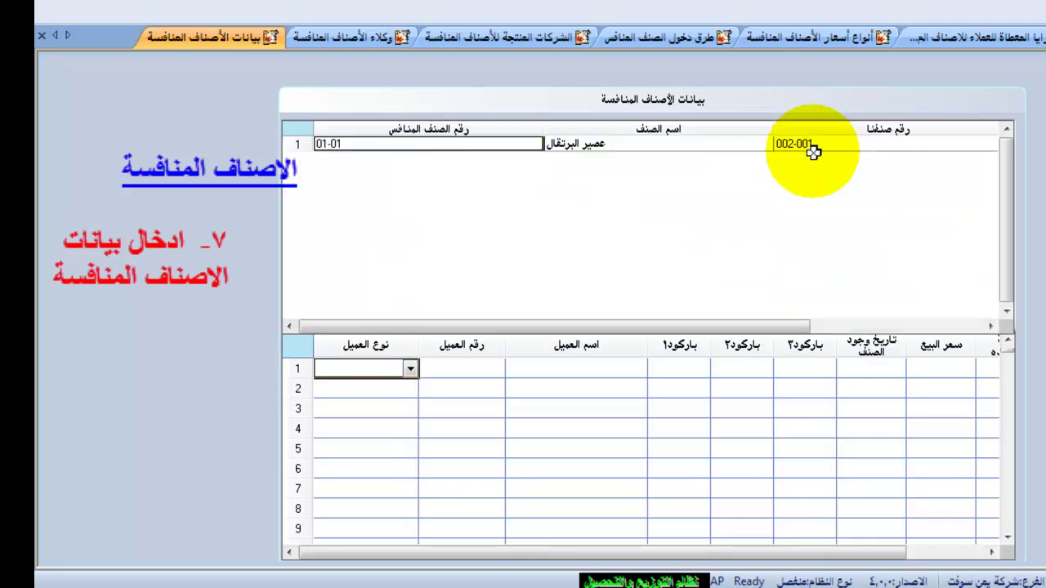
pyautogui.doubleClick(689, 142)
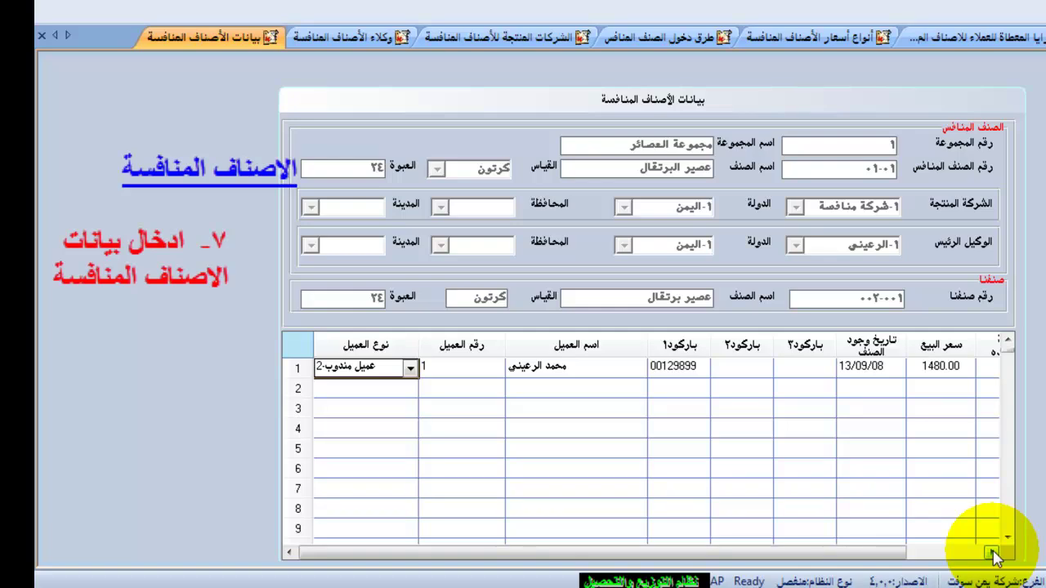
pyautogui.click(991, 552)
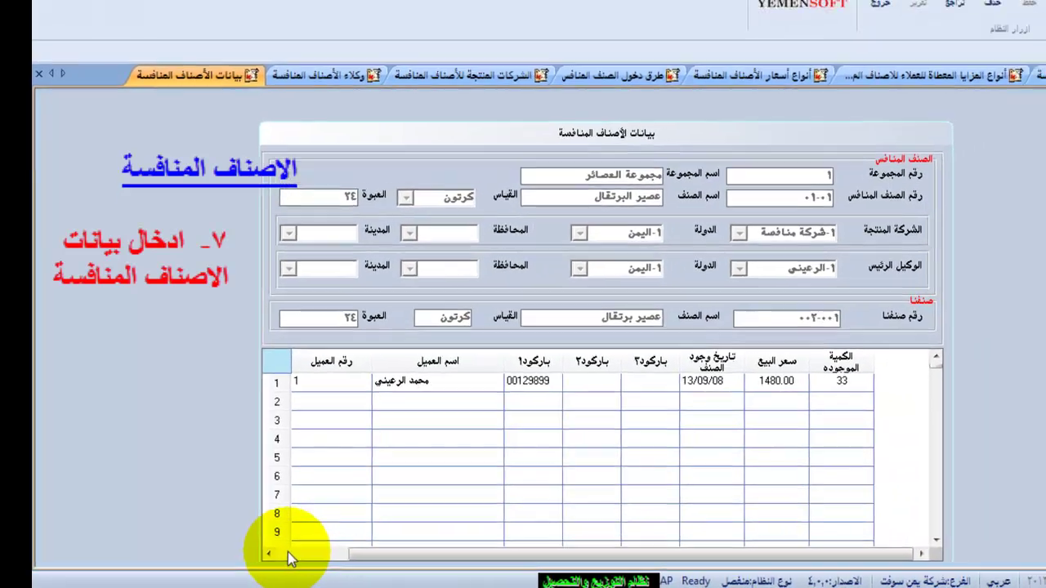
pyautogui.click(289, 552)
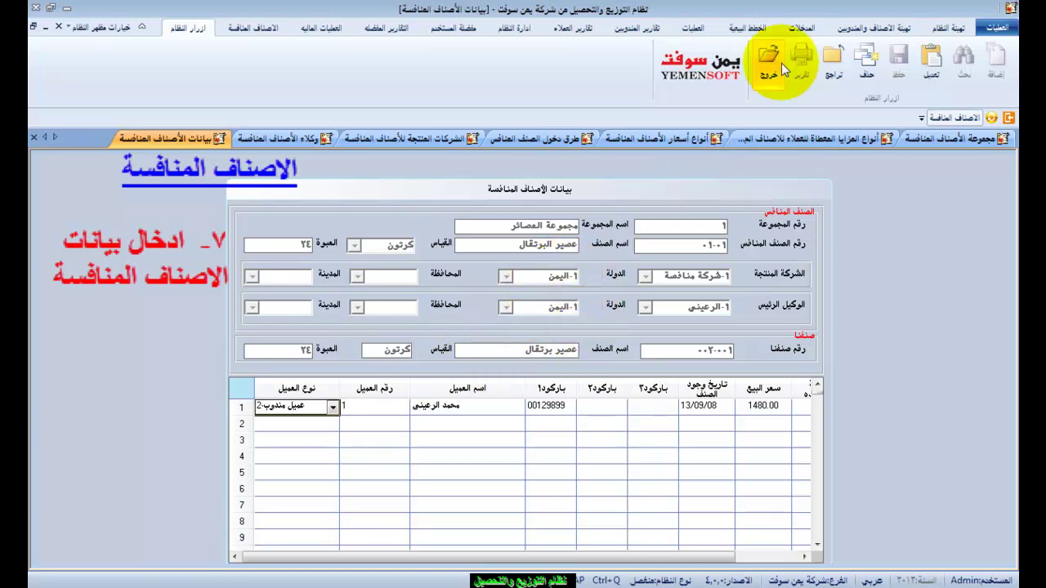
# Close the competitor item data form.
pyautogui.click(954, 118)
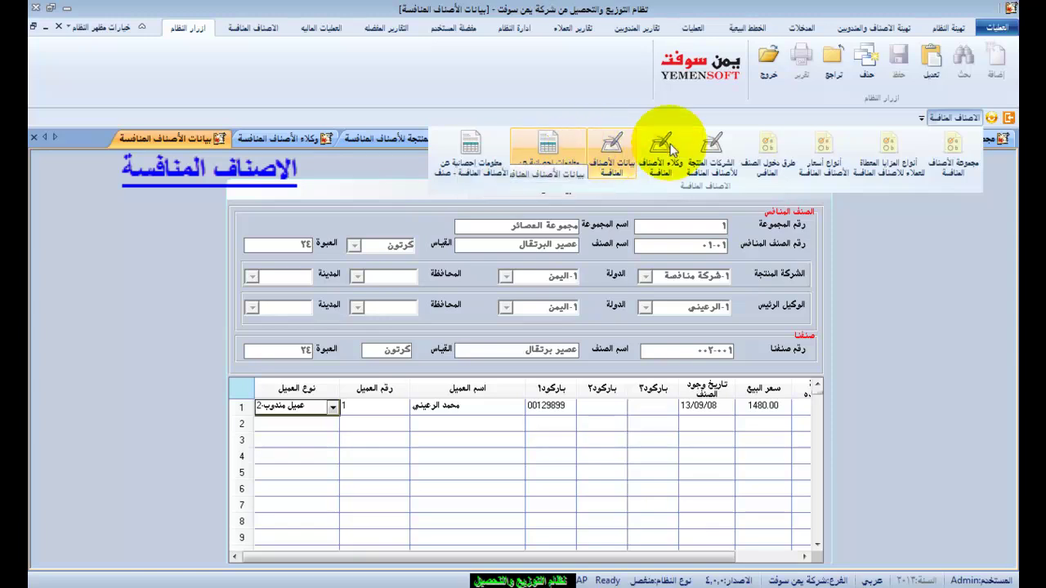
pyautogui.click(768, 65)
pyautogui.click(767, 65)
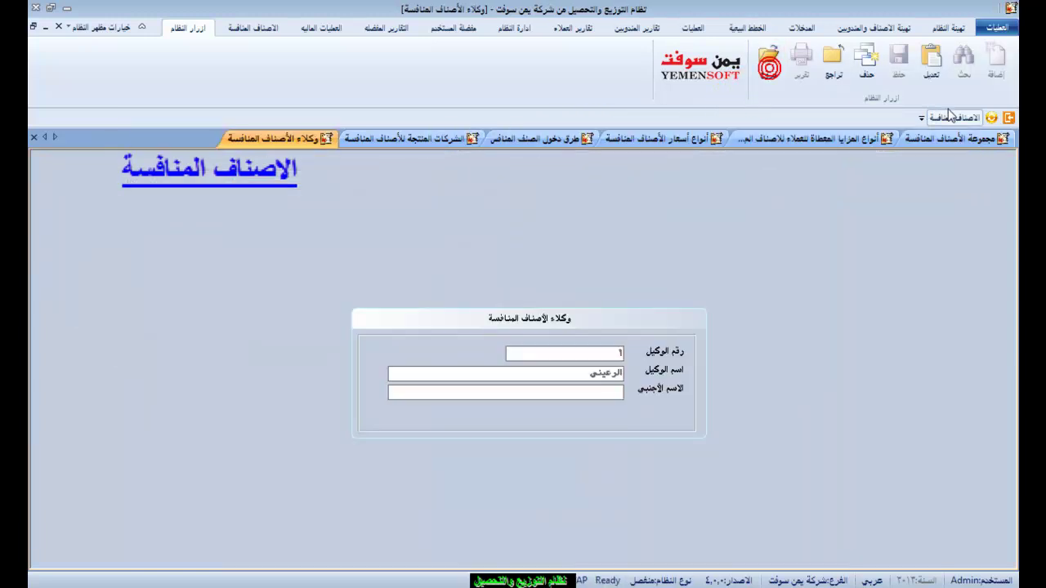
pyautogui.click(955, 118)
# Load the representative's record in the competitor item statistics by customer form.
pyautogui.click(559, 158)
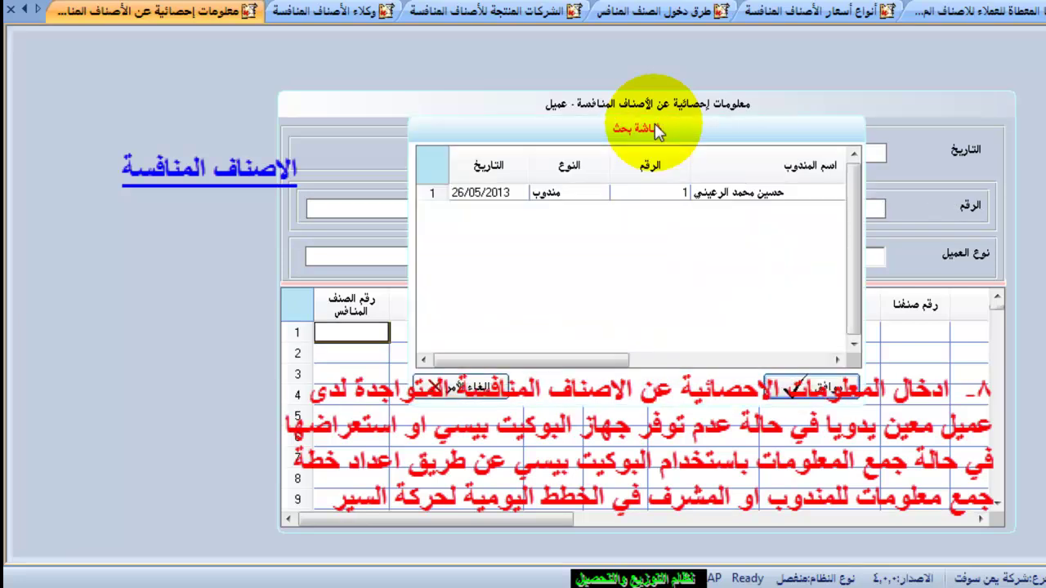
pyautogui.doubleClick(504, 193)
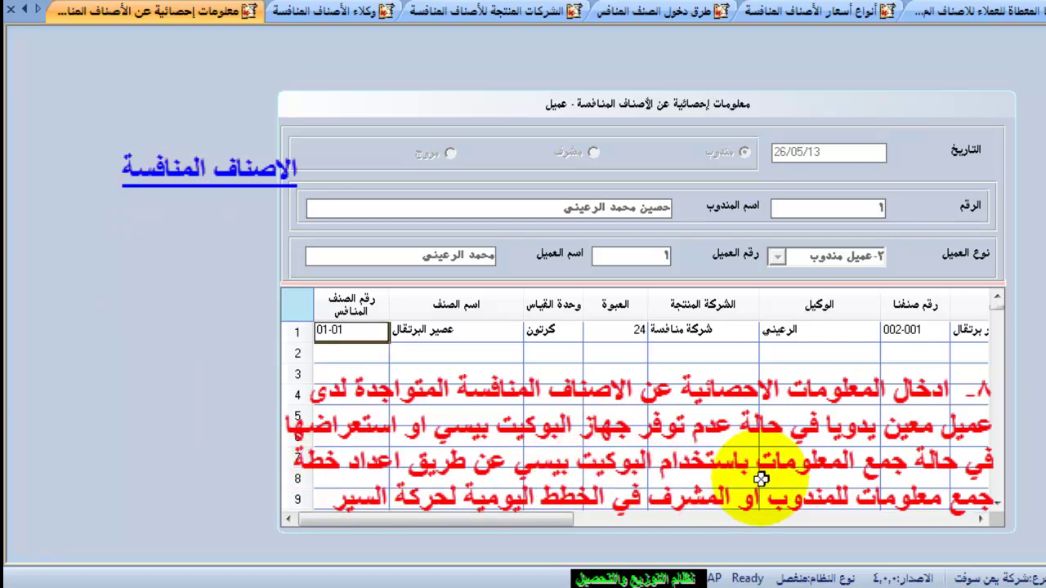
pyautogui.click(421, 329)
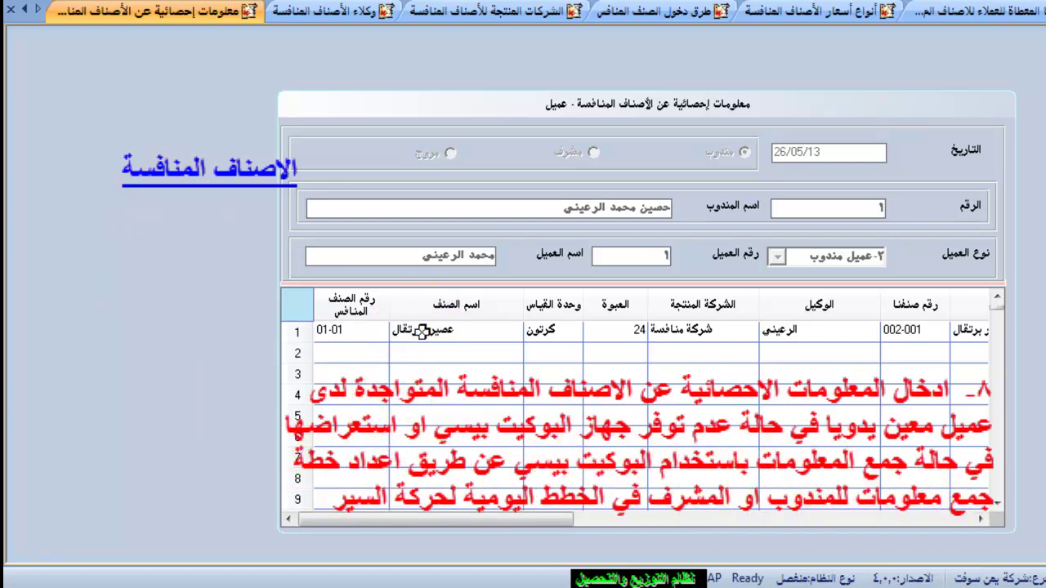
pyautogui.click(535, 330)
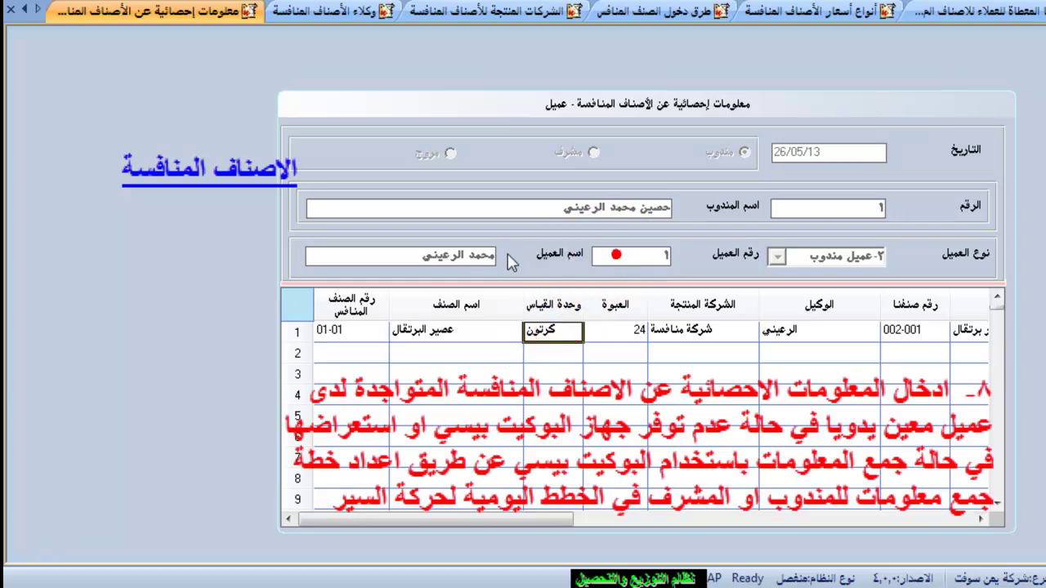
pyautogui.click(980, 518)
pyautogui.click(981, 517)
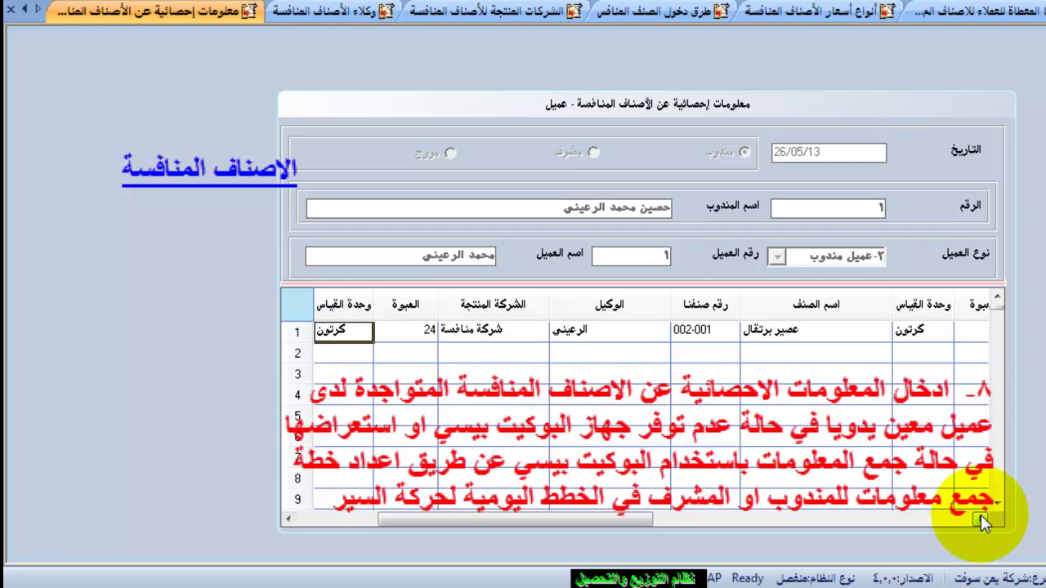
pyautogui.click(980, 518)
pyautogui.click(980, 518)
# Inspect row 1: competitor item 01-01 versus own item 002-001, 300 withdrawn, 200 sold monthly.
pyautogui.click(582, 331)
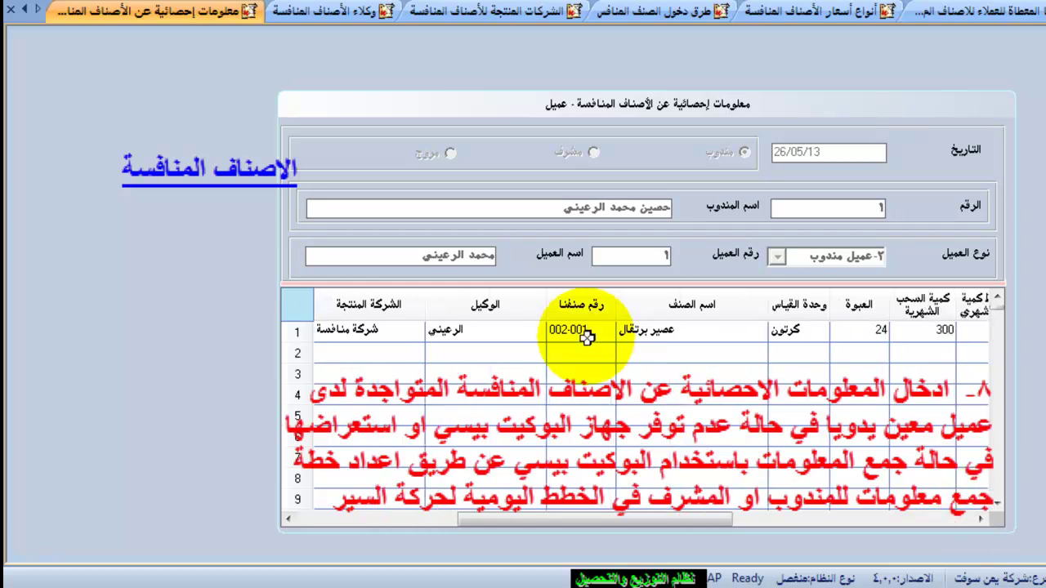
pyautogui.click(668, 330)
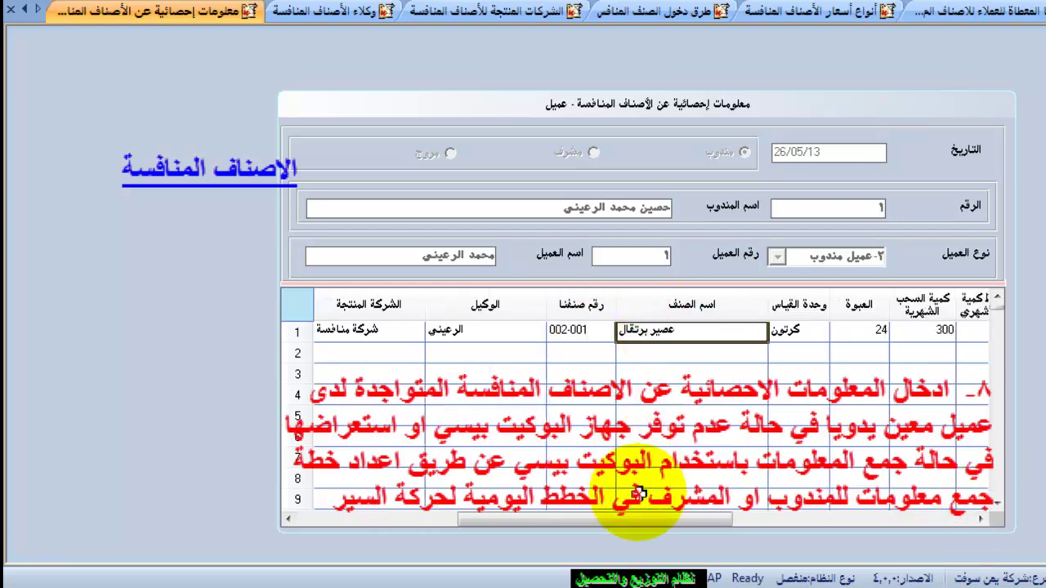
pyautogui.moveTo(647, 518); pyautogui.dragTo(487, 518)
pyautogui.click(360, 331)
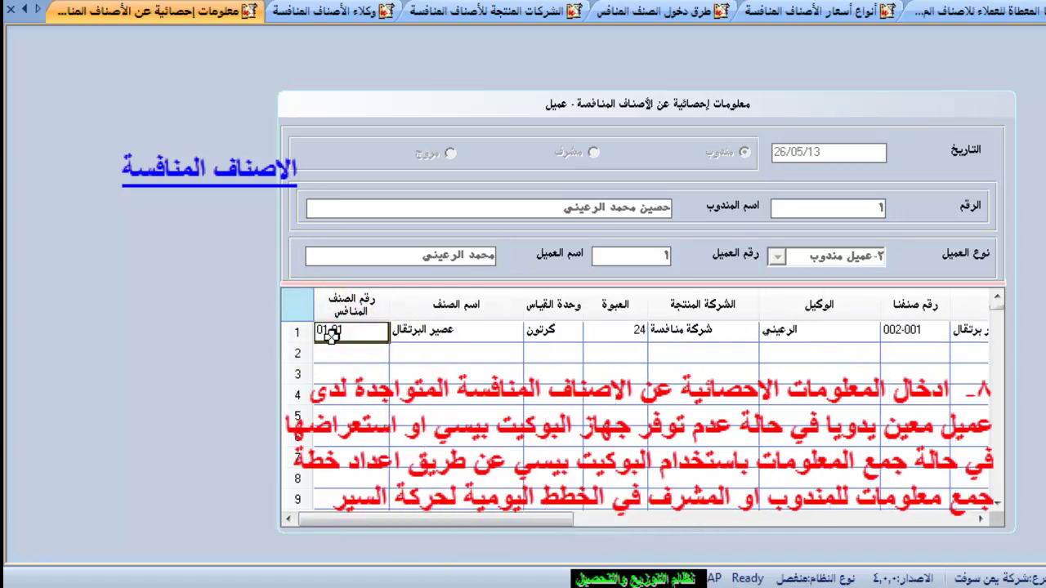
pyautogui.click(900, 330)
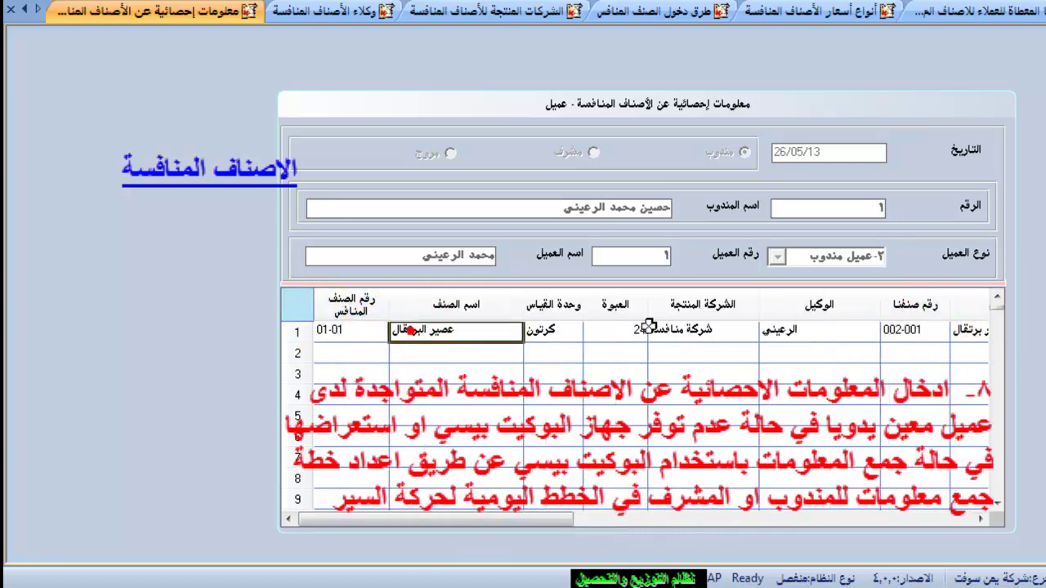
pyautogui.click(969, 331)
pyautogui.click(978, 518)
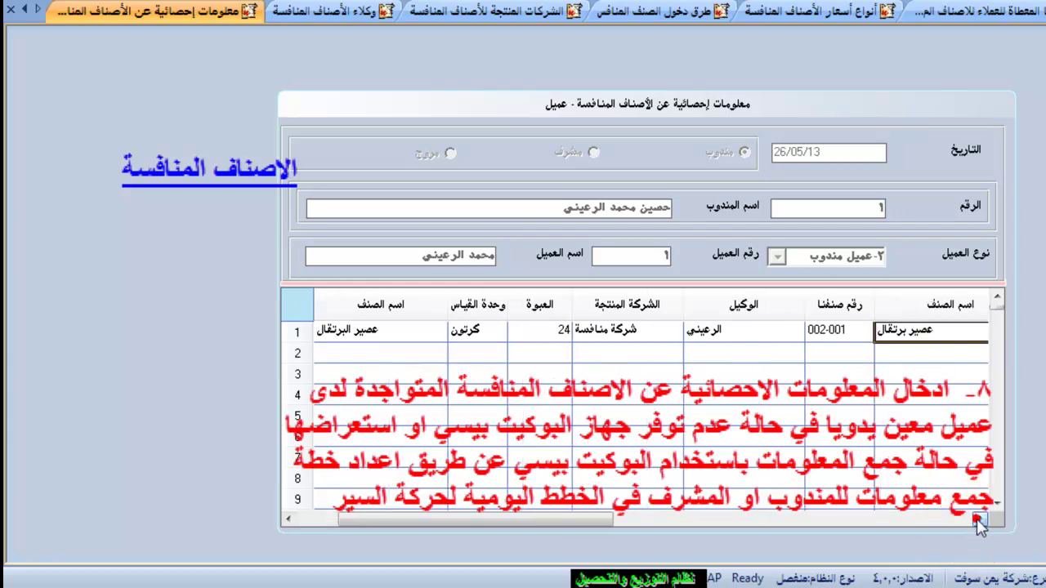
pyautogui.click(978, 519)
pyautogui.click(978, 519)
pyautogui.click(978, 518)
pyautogui.click(977, 519)
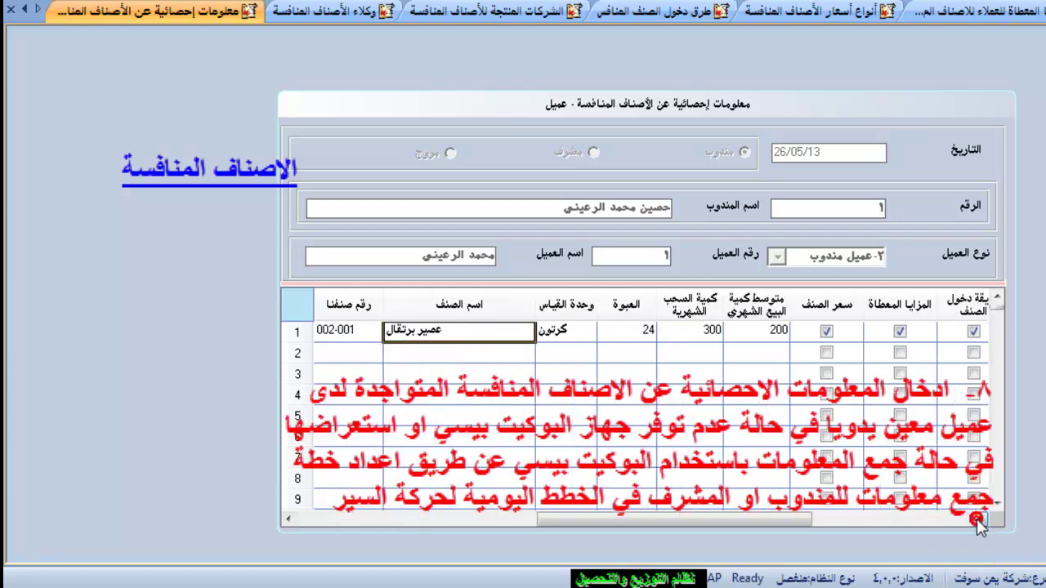
pyautogui.click(978, 519)
pyautogui.click(625, 298)
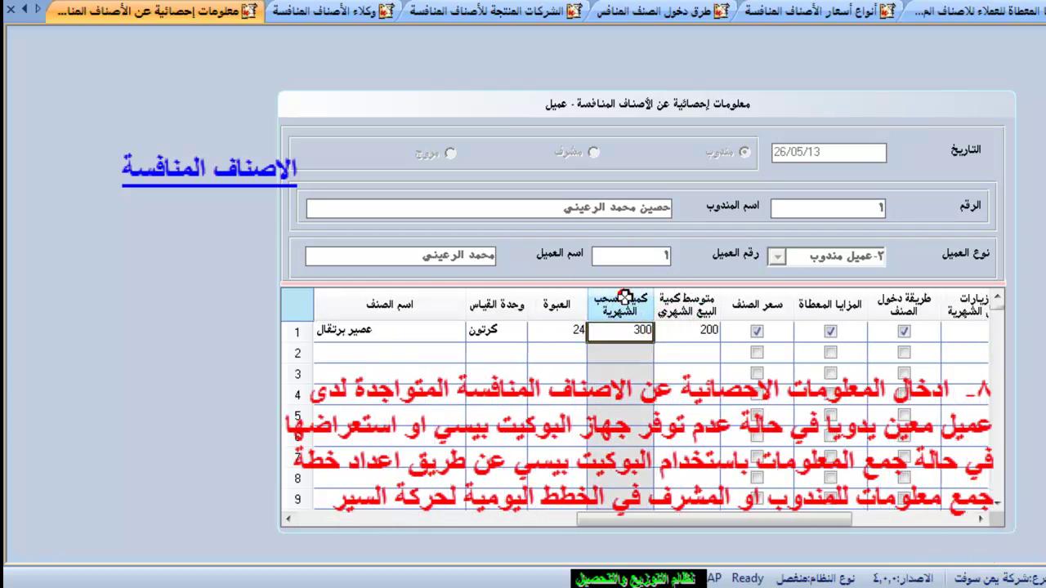
pyautogui.click(685, 302)
# Review the competitor item's wholesale and retail prices and the benefits given to the customer.
pyautogui.click(755, 331)
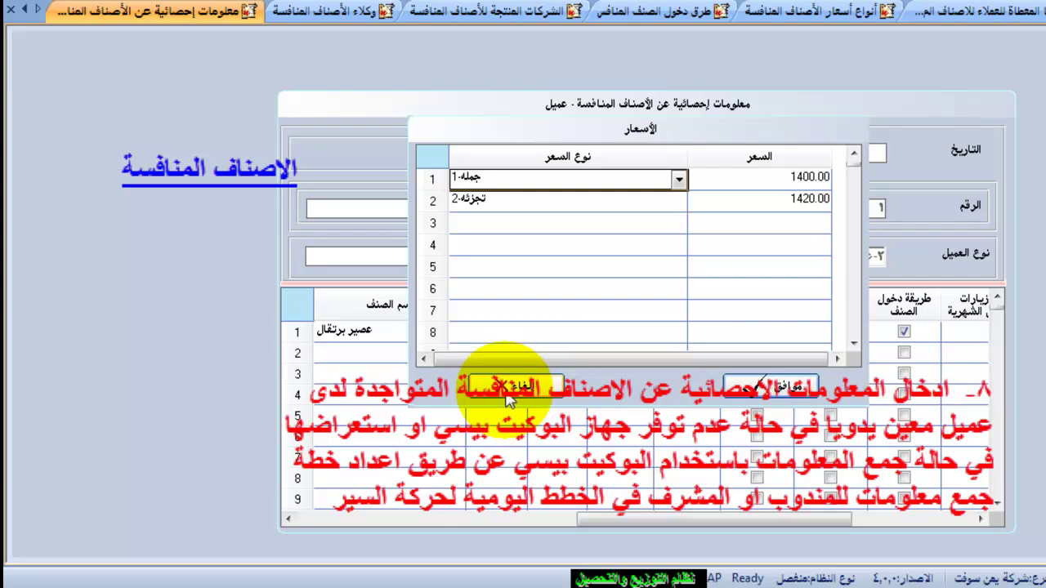
pyautogui.click(768, 386)
pyautogui.click(830, 331)
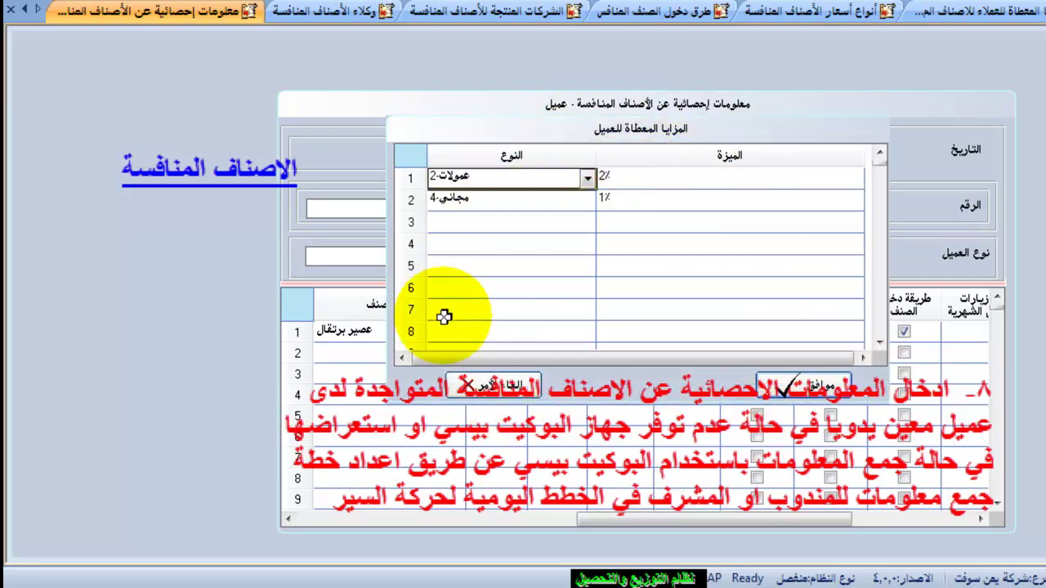
pyautogui.click(493, 206)
pyautogui.click(585, 202)
pyautogui.click(587, 204)
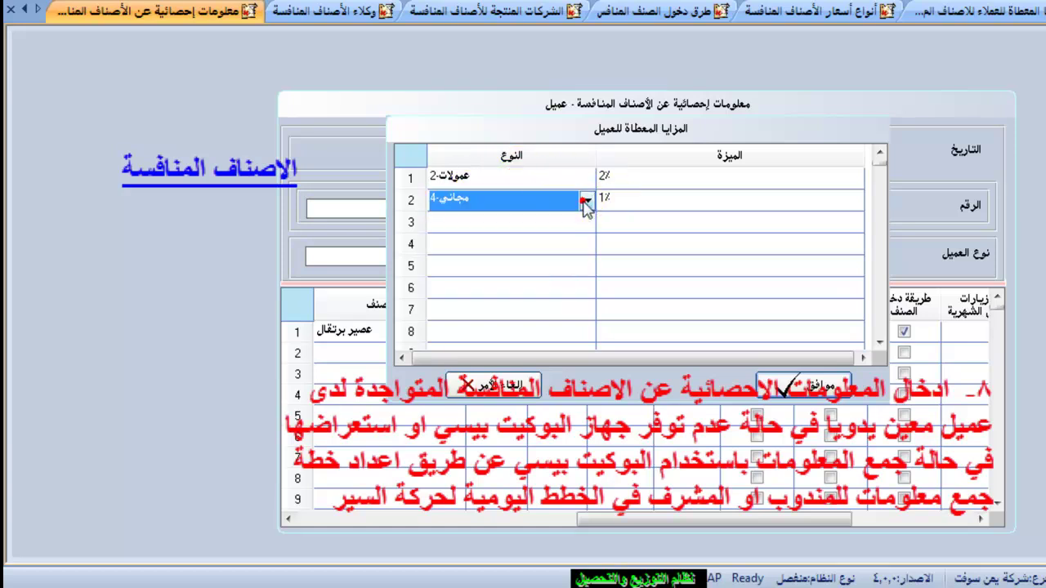
pyautogui.click(658, 201)
pyautogui.click(789, 384)
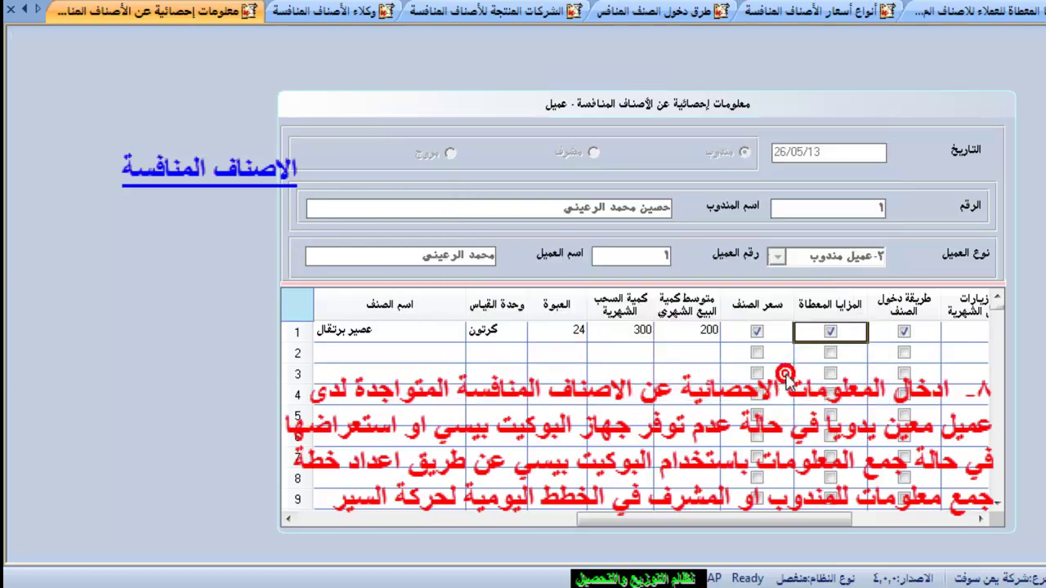
# Check the advertising entry method and the 6 monthly competitor visits.
pyautogui.click(903, 330)
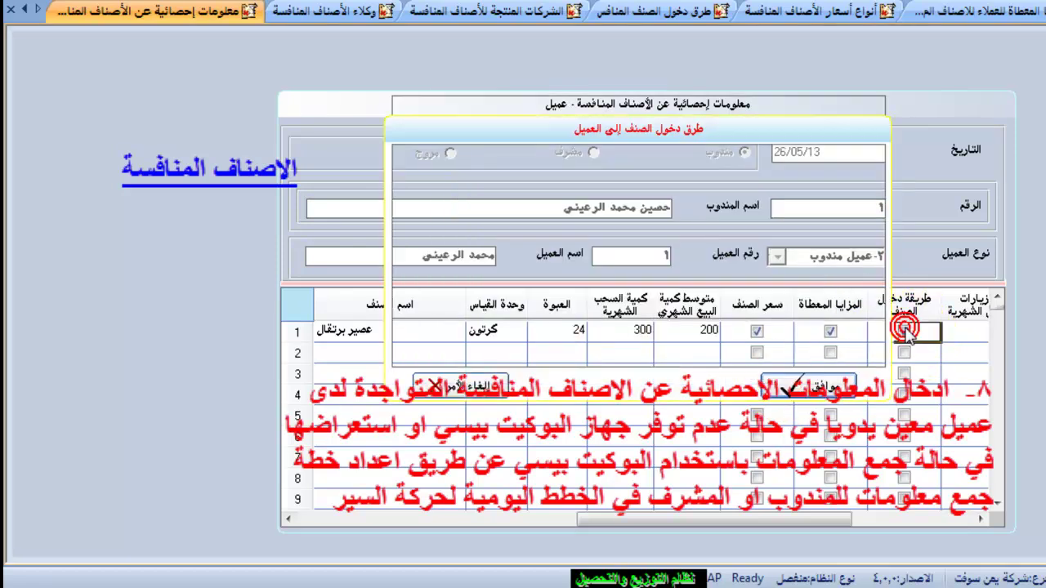
pyautogui.click(509, 178)
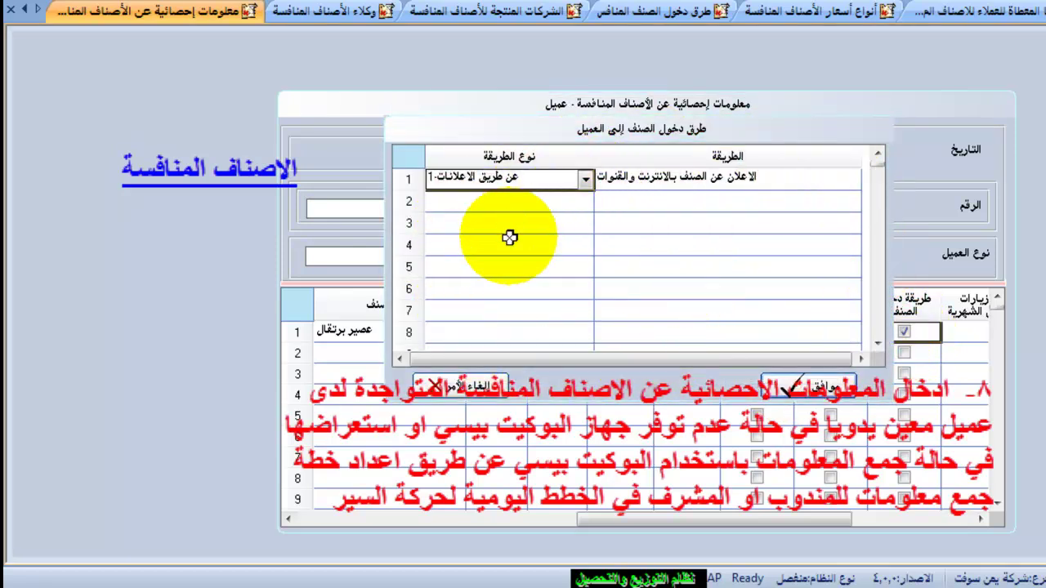
pyautogui.click(790, 382)
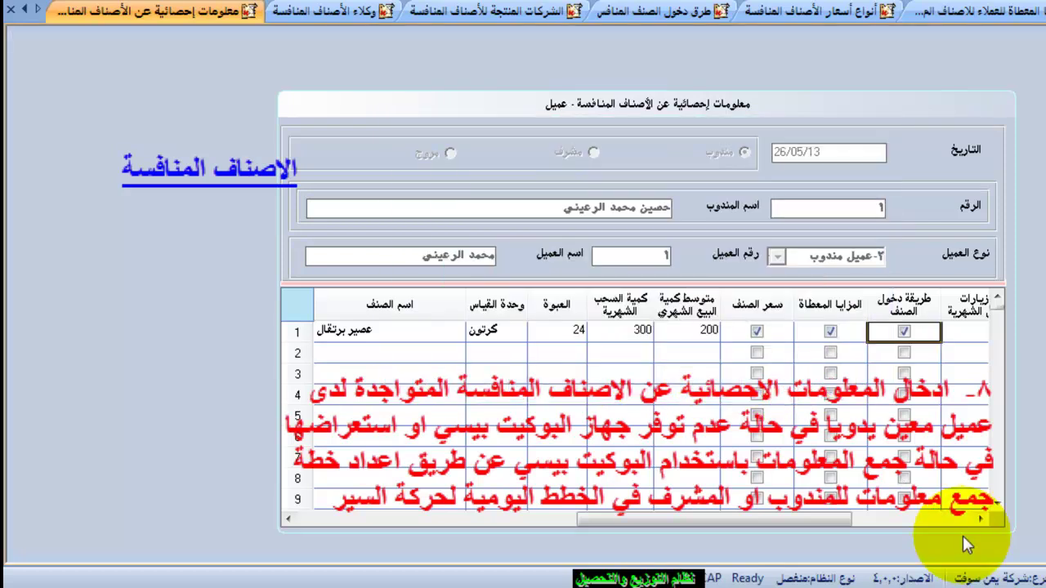
pyautogui.click(980, 519)
pyautogui.click(765, 327)
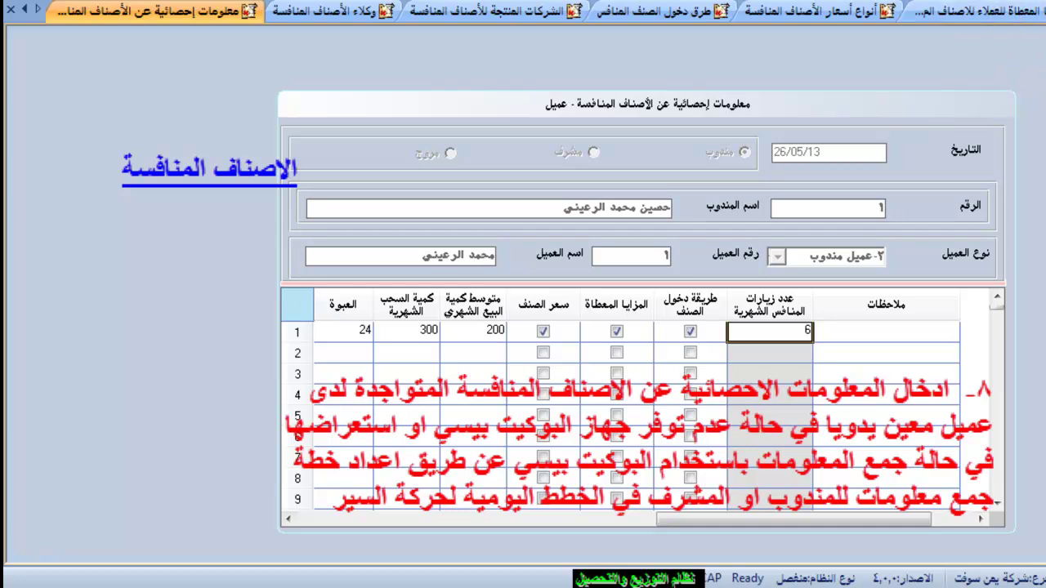
pyautogui.moveTo(1013, 32)
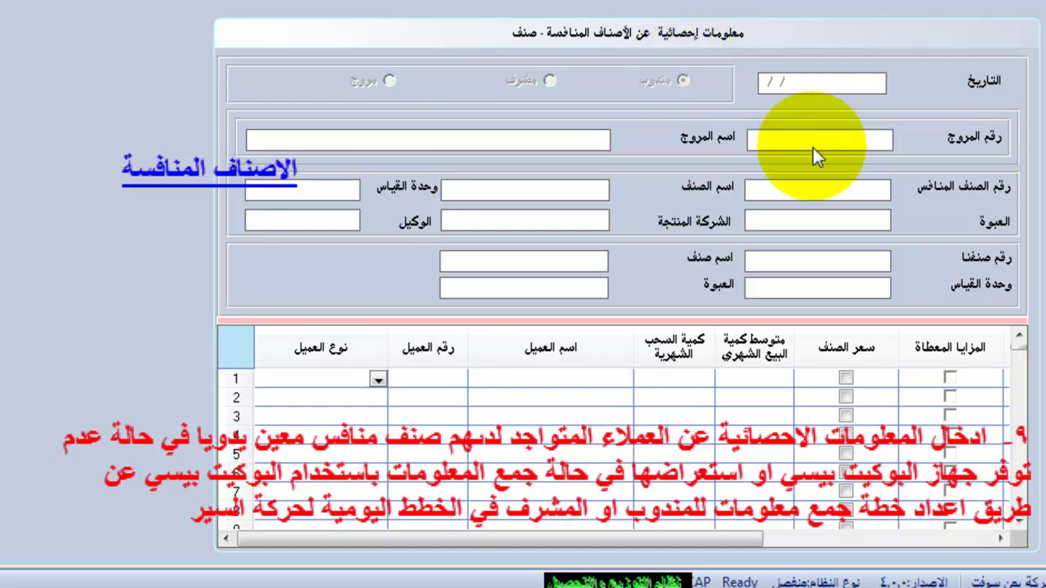
# Load the rep's by-item record and enter 80 average monthly sales beside 140 withdrawn.
pyautogui.doubleClick(813, 149)
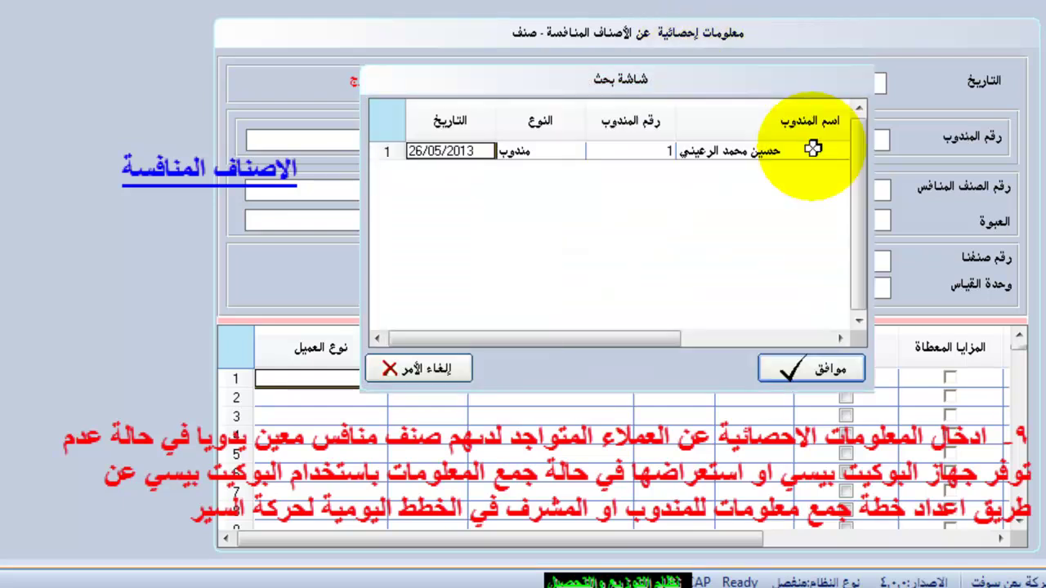
pyautogui.doubleClick(703, 151)
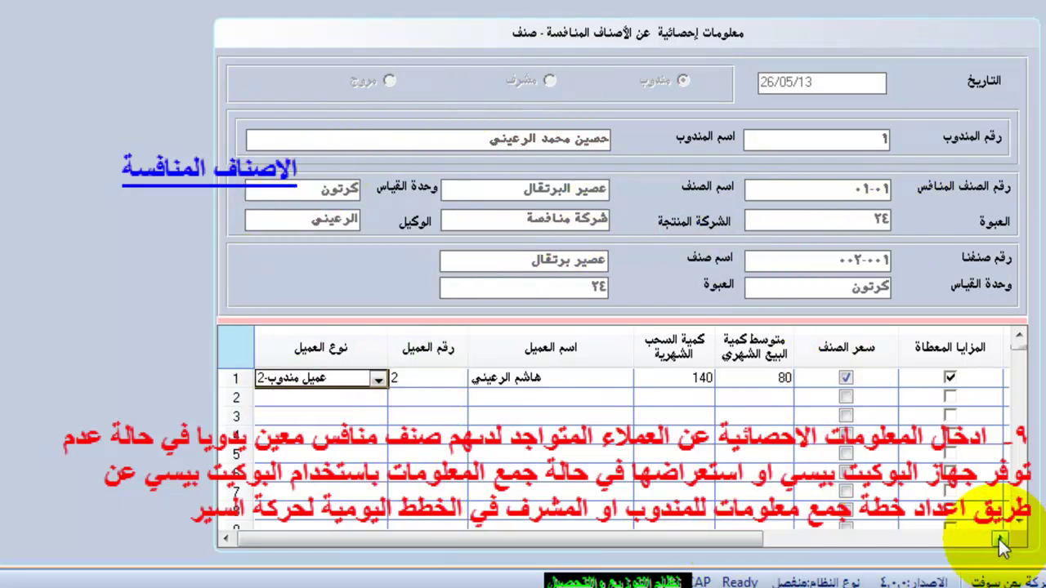
pyautogui.click(606, 286)
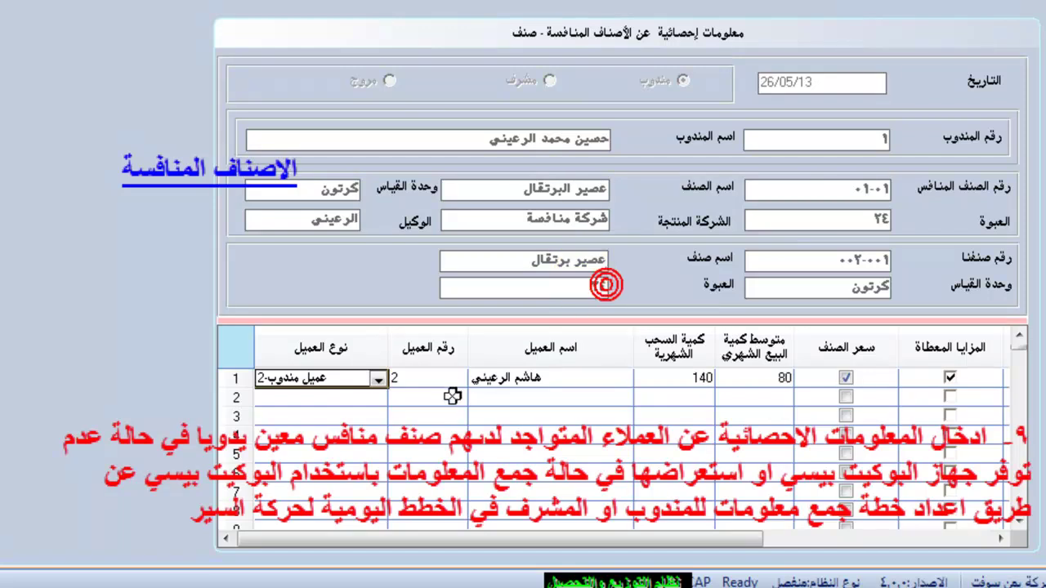
pyautogui.click(508, 377)
pyautogui.click(681, 375)
pyautogui.write('80')
pyautogui.click(843, 378)
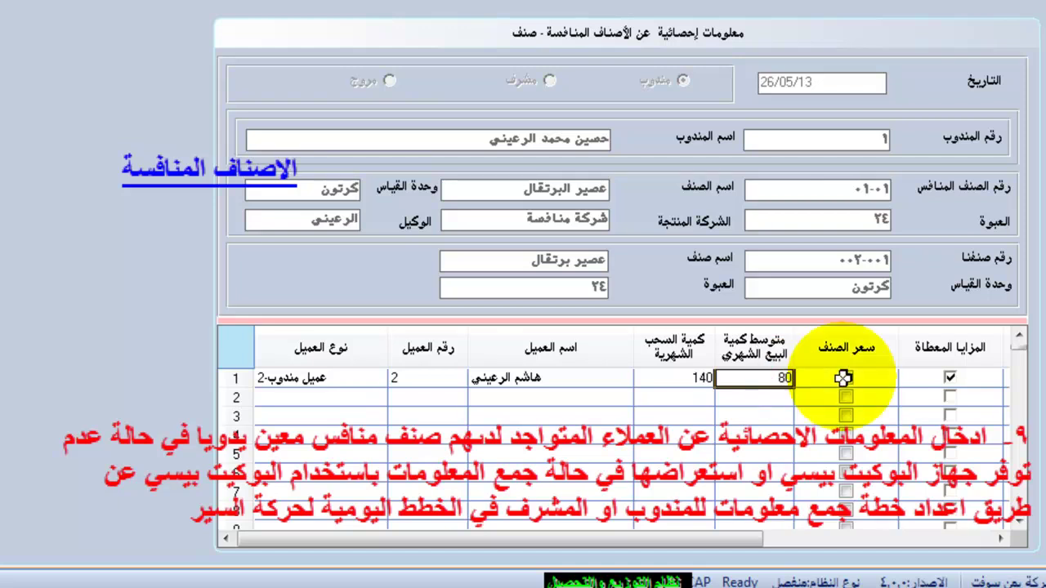
# Review the first customer's competitor price, benefits and entry methods.
pyautogui.click(881, 378)
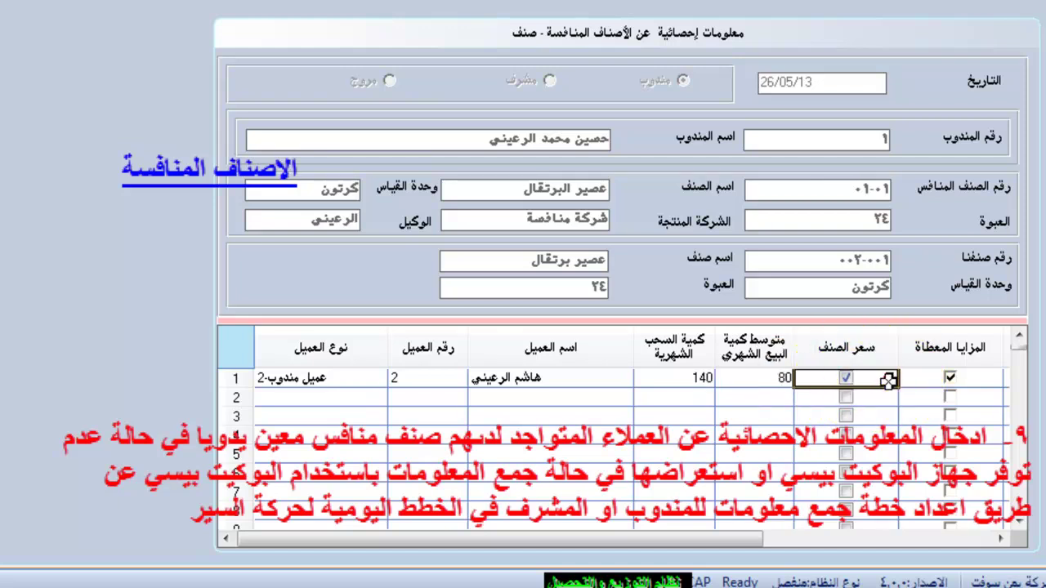
pyautogui.click(843, 379)
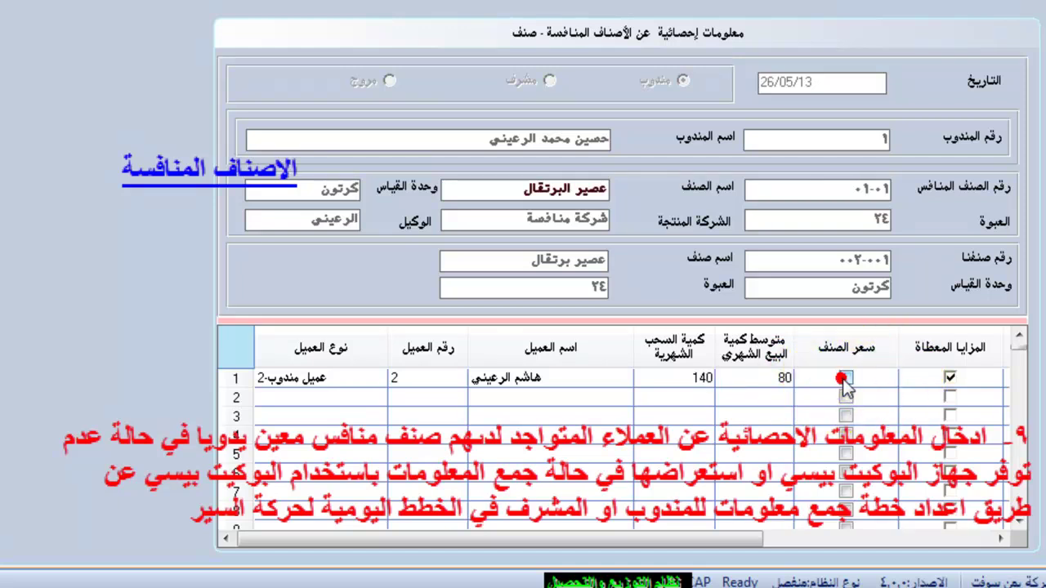
pyautogui.click(763, 367)
pyautogui.click(947, 378)
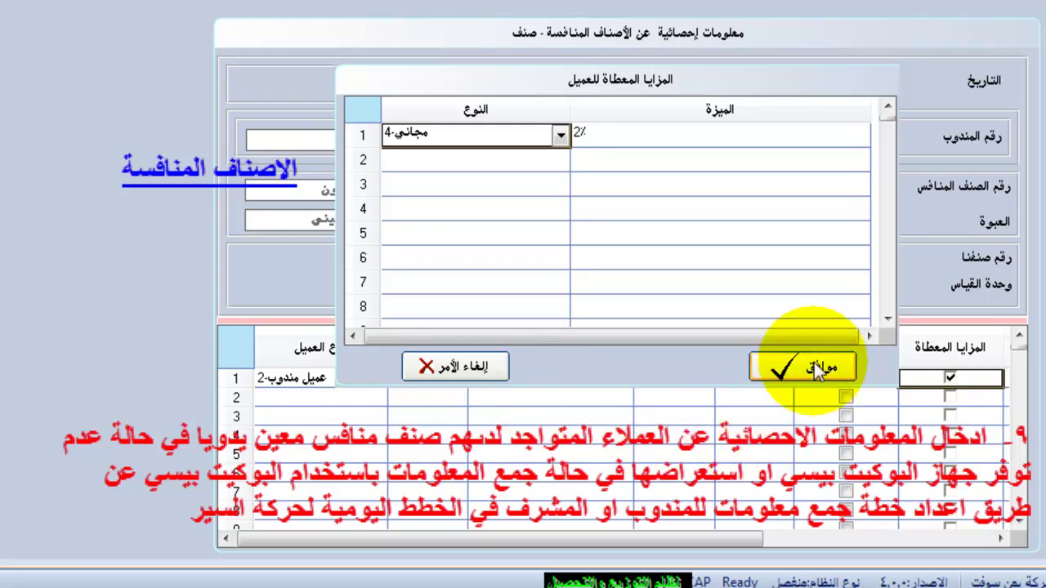
pyautogui.click(819, 369)
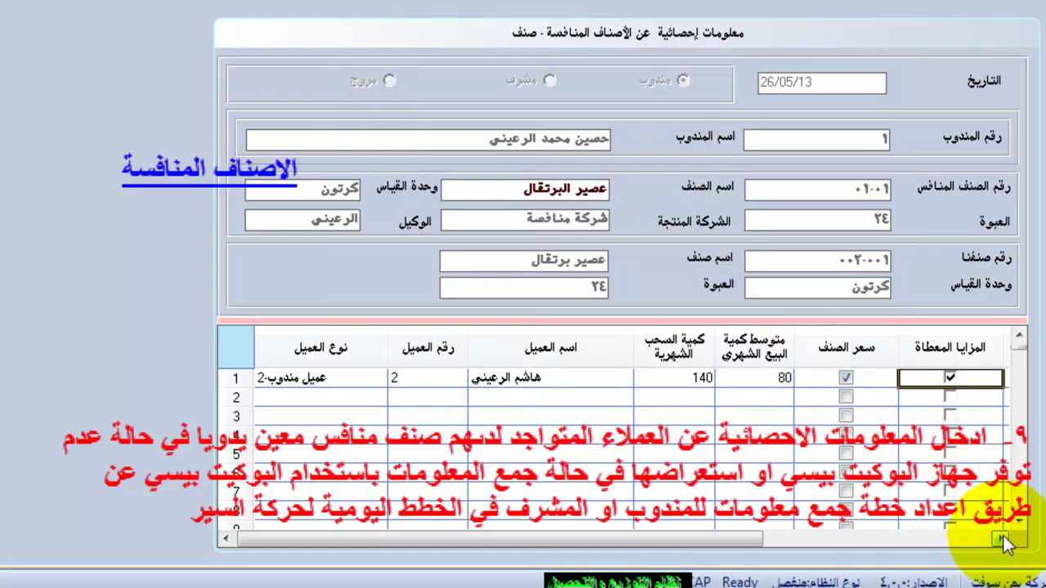
pyautogui.click(1002, 536)
pyautogui.click(670, 378)
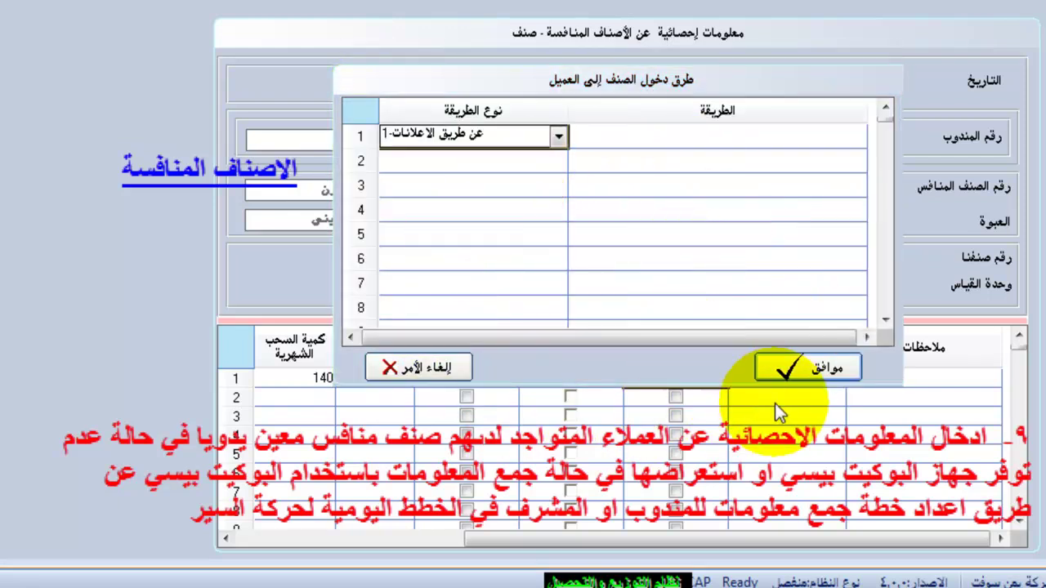
pyautogui.click(812, 369)
pyautogui.click(831, 392)
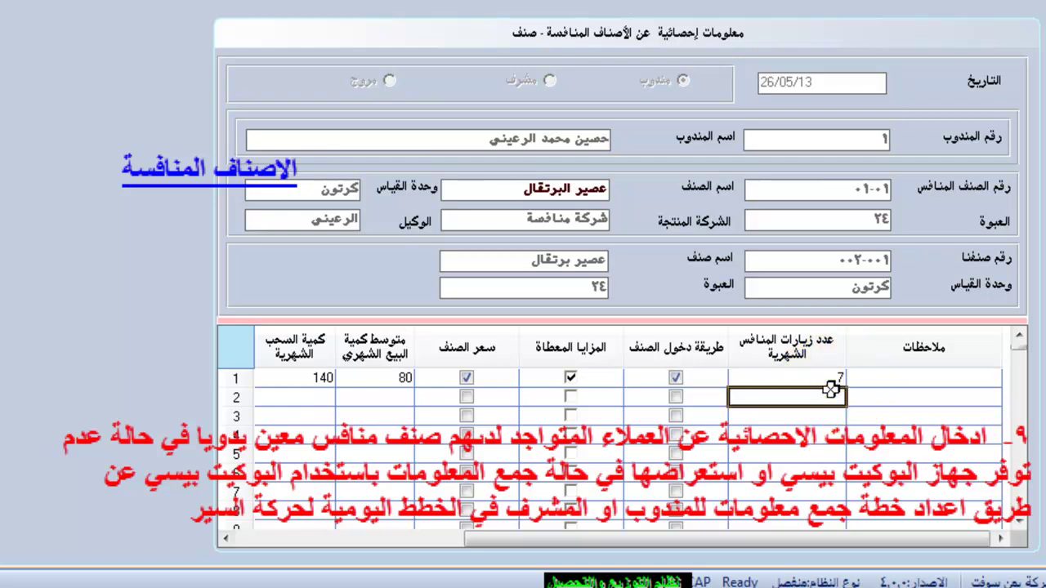
pyautogui.click(419, 539)
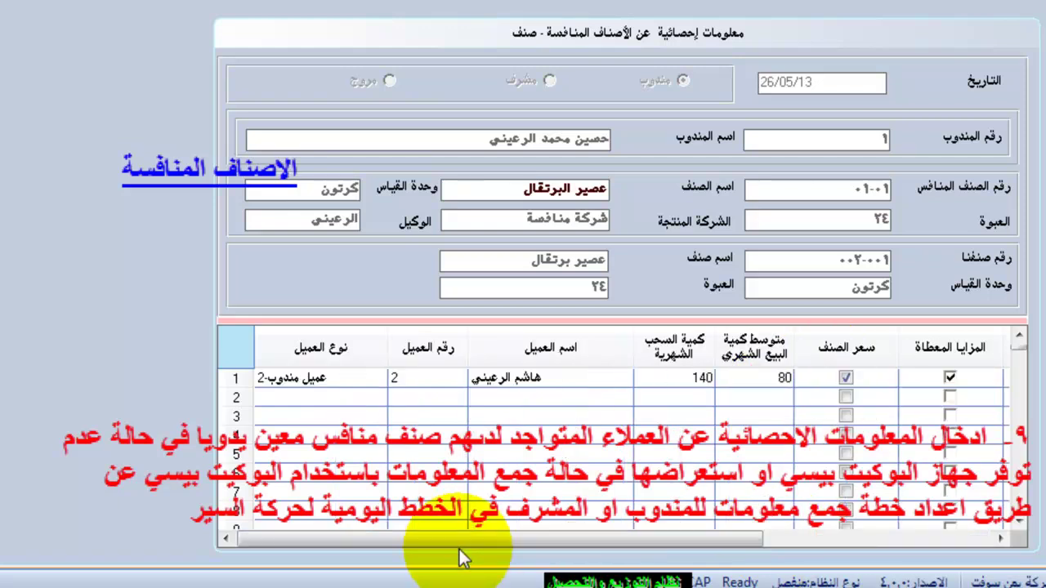
# Set row 2's customer type to عميل مندوب-2 with customer number 1.
pyautogui.click(333, 395)
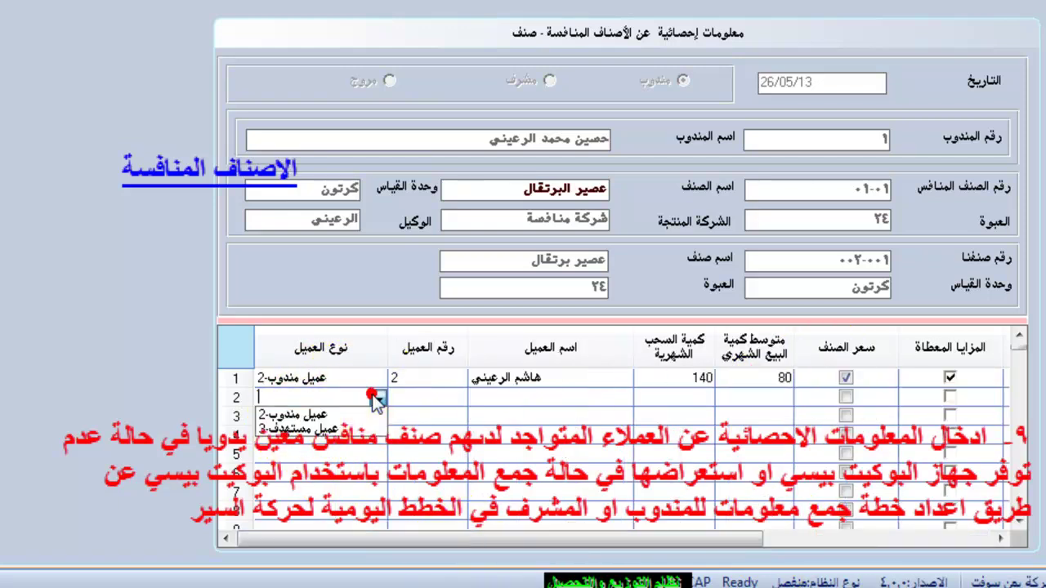
pyautogui.click(315, 411)
pyautogui.click(427, 397)
pyautogui.write('1')
pyautogui.press('Return')
pyautogui.click(689, 400)
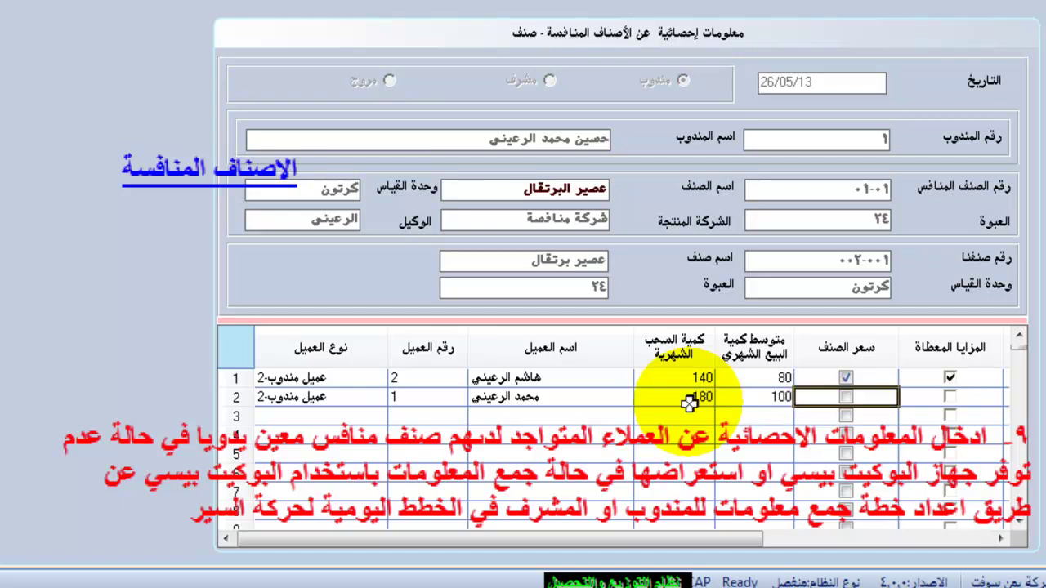
# Give the second customer a retail competitor price of 1430.00.
pyautogui.click(847, 401)
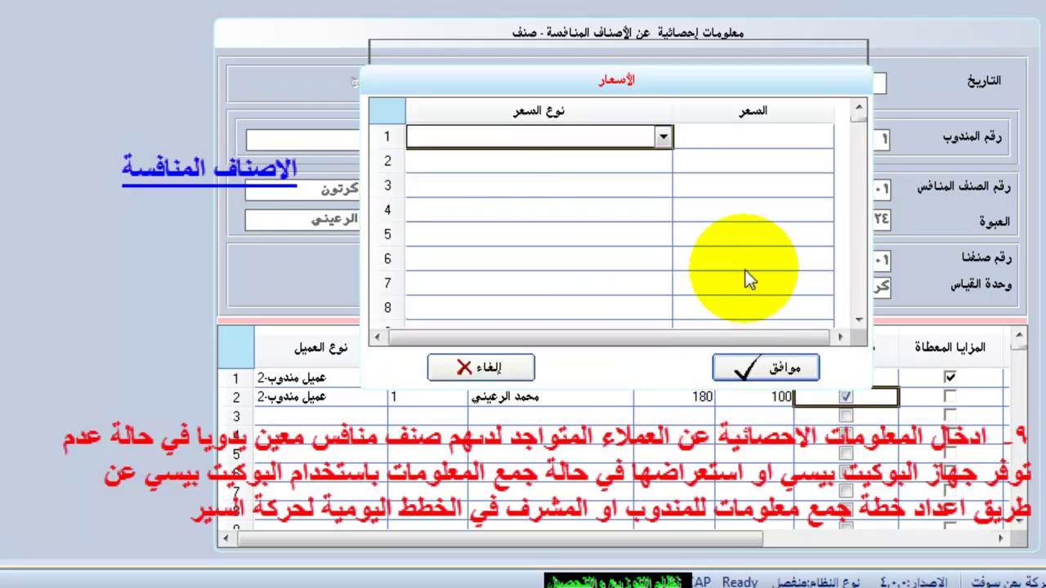
pyautogui.click(662, 137)
pyautogui.click(428, 171)
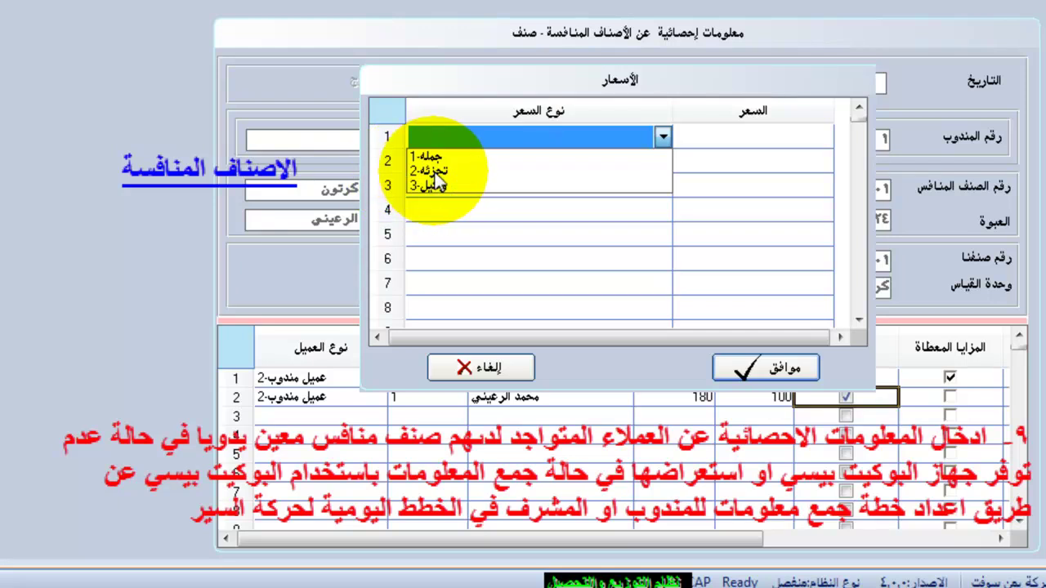
pyautogui.click(730, 140)
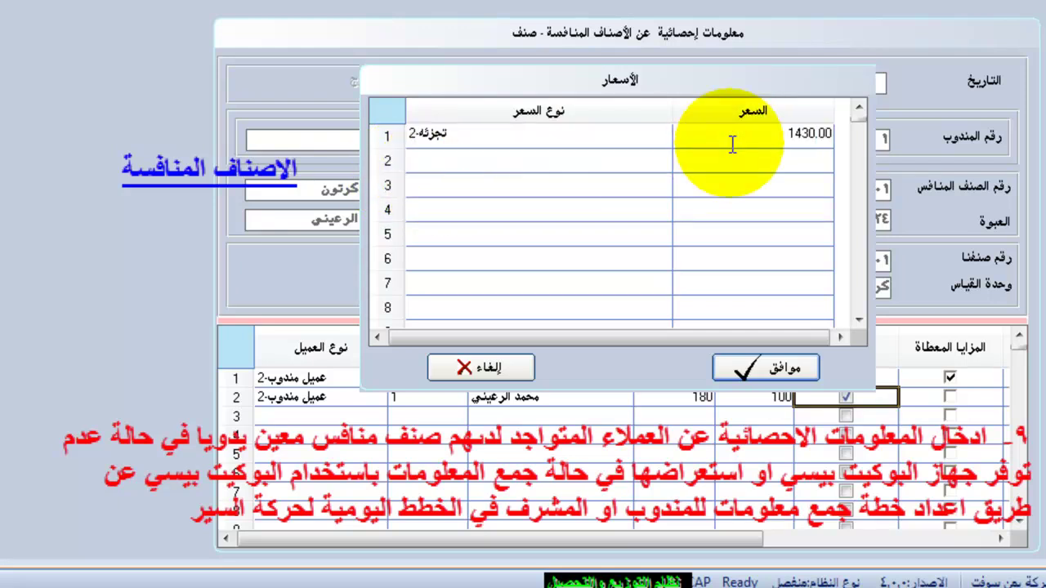
pyautogui.click(743, 369)
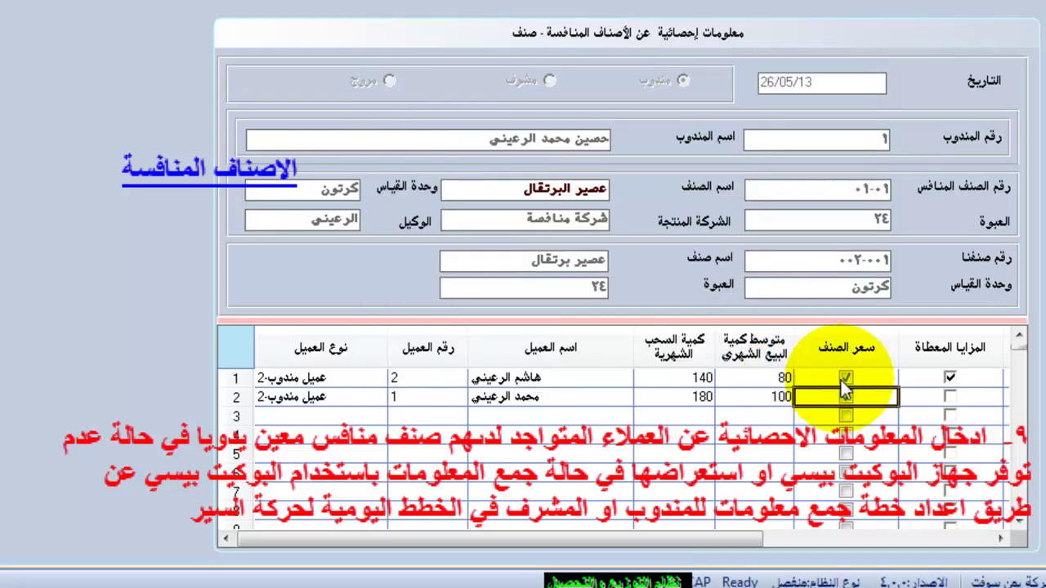
# Record a discount benefit of 26/0 for the second customer.
pyautogui.click(950, 397)
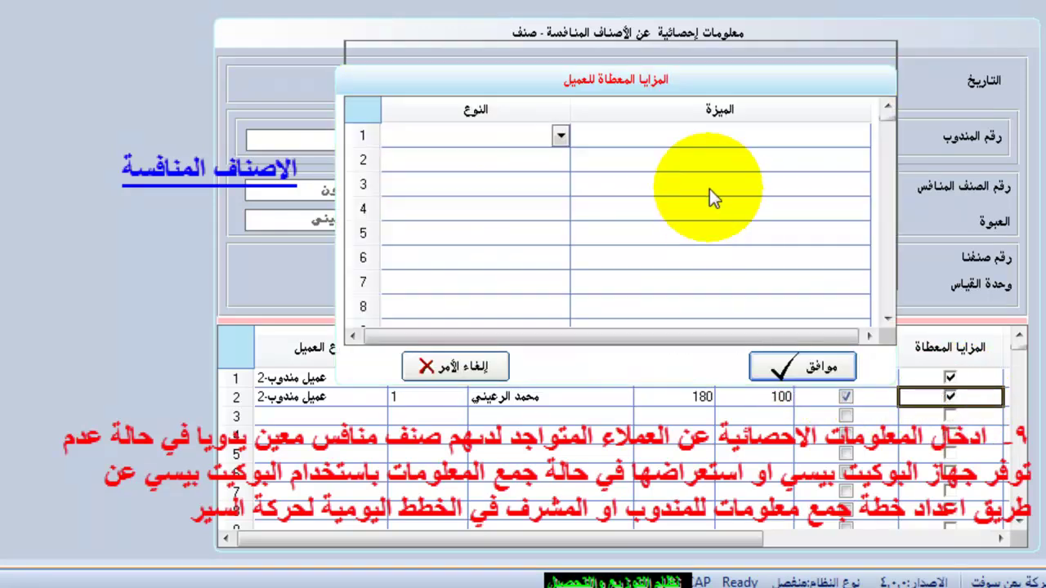
pyautogui.click(561, 135)
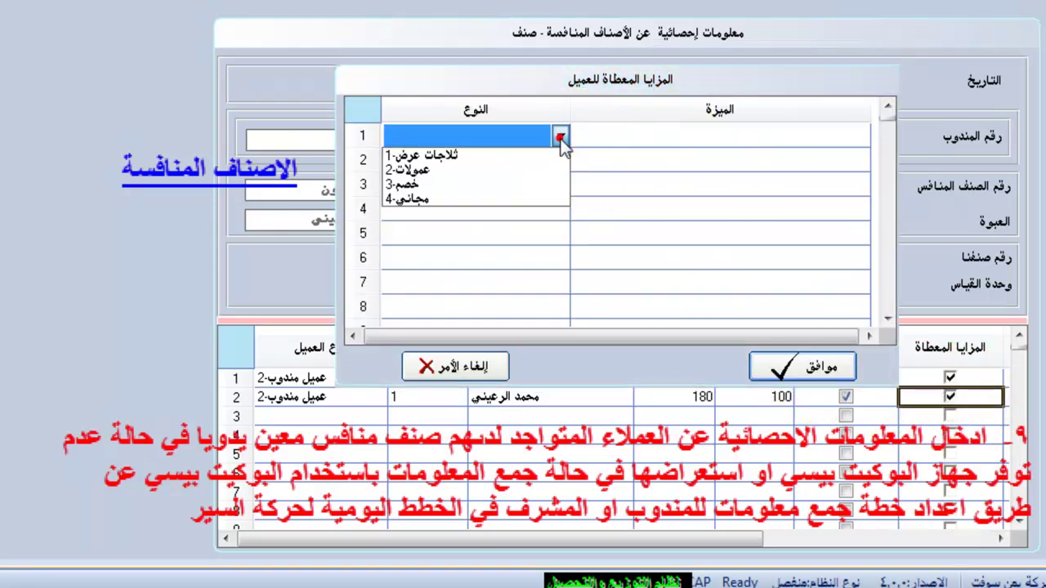
pyautogui.click(412, 185)
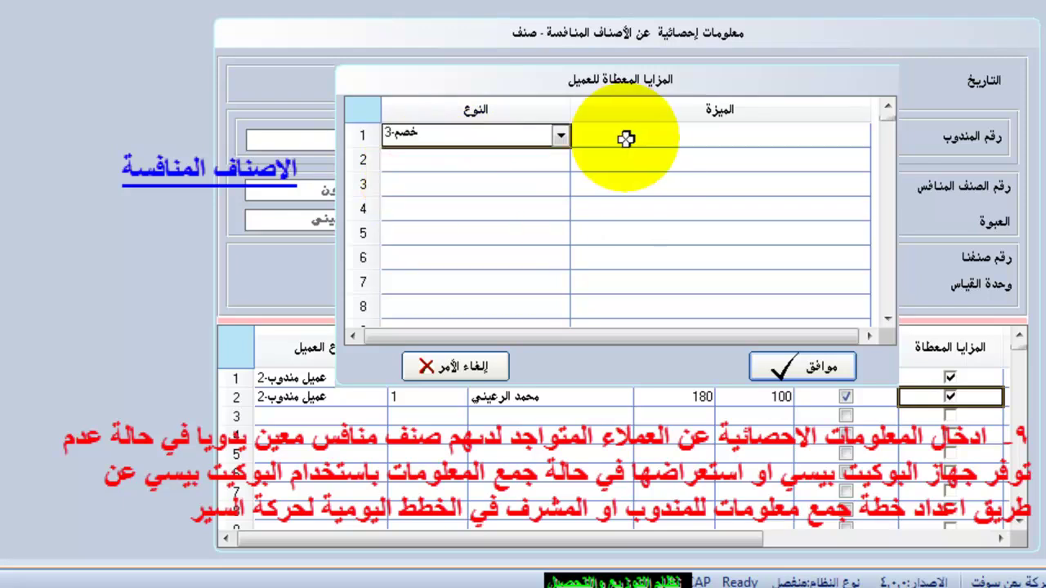
pyautogui.click(625, 134)
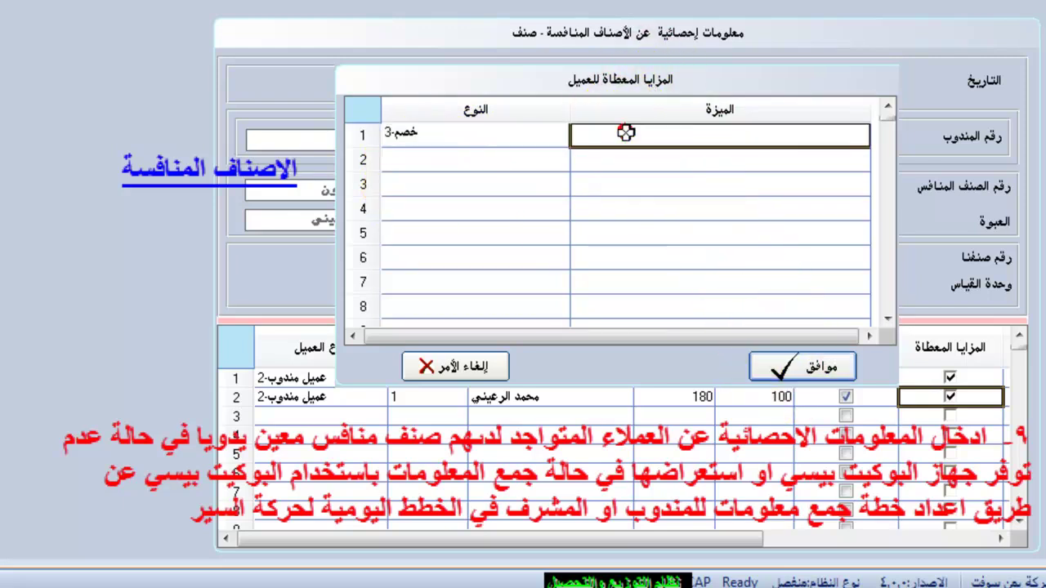
pyautogui.write('2')
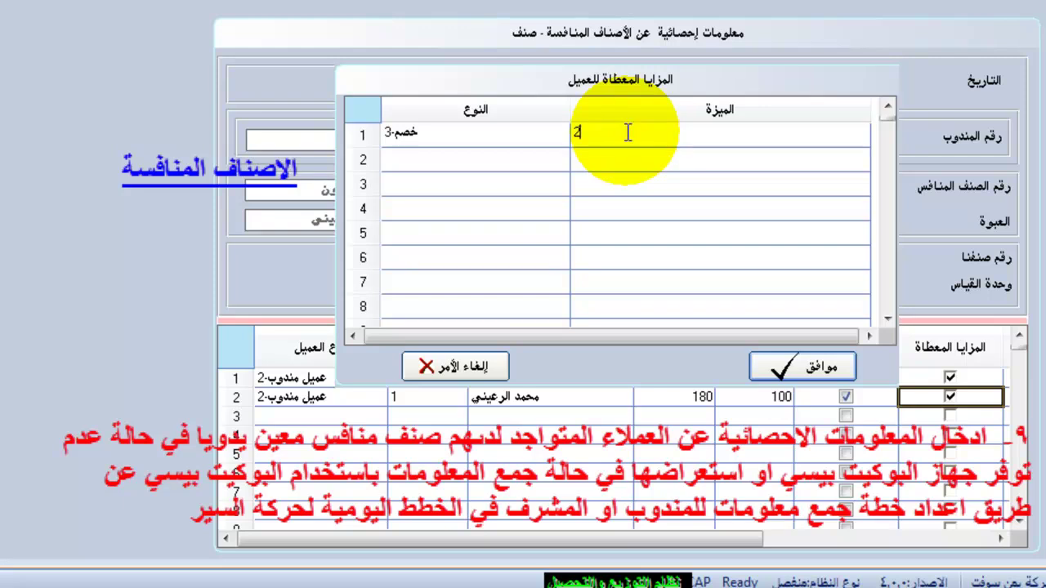
pyautogui.write('6/0')
pyautogui.click(788, 364)
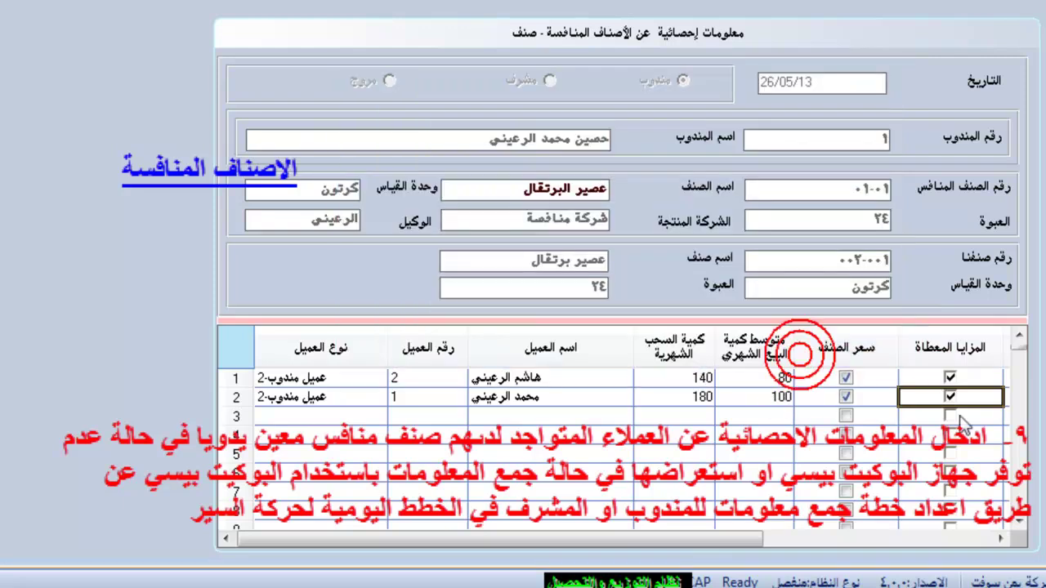
# Confirm advertising as the first customer's item entry method.
pyautogui.click(1000, 538)
pyautogui.click(678, 375)
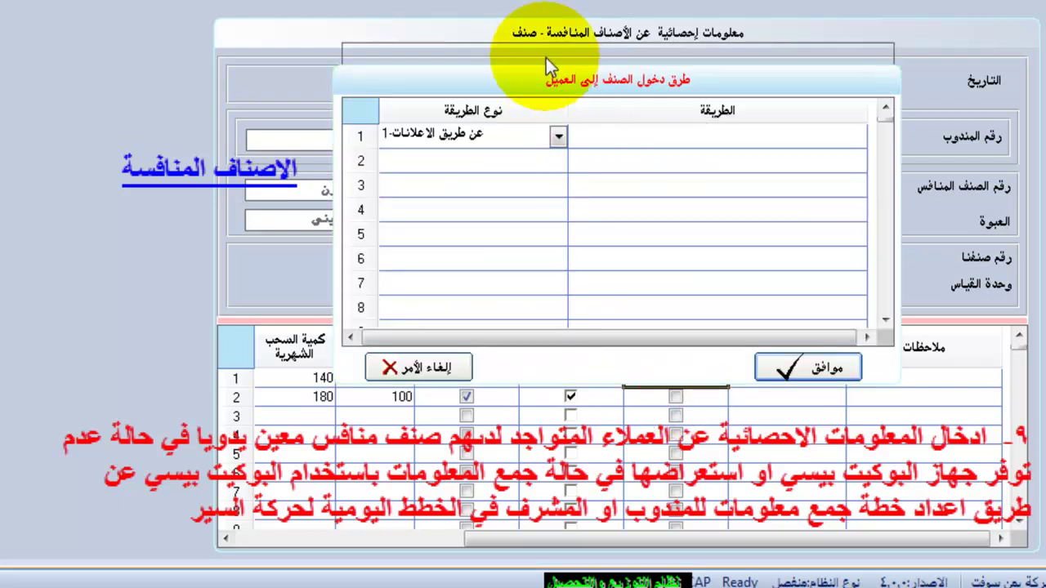
pyautogui.click(559, 135)
pyautogui.click(559, 137)
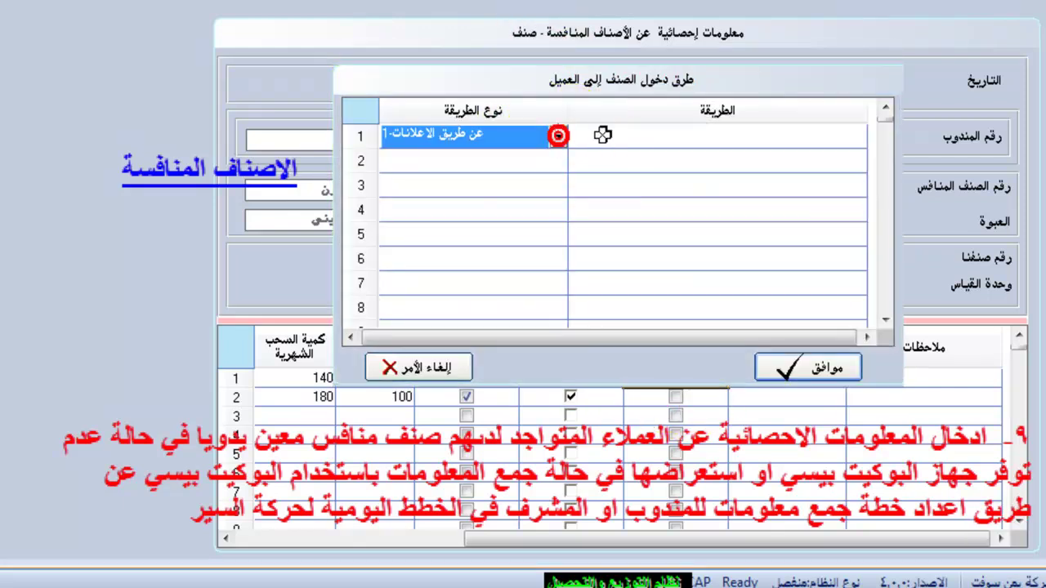
pyautogui.click(603, 135)
pyautogui.click(768, 370)
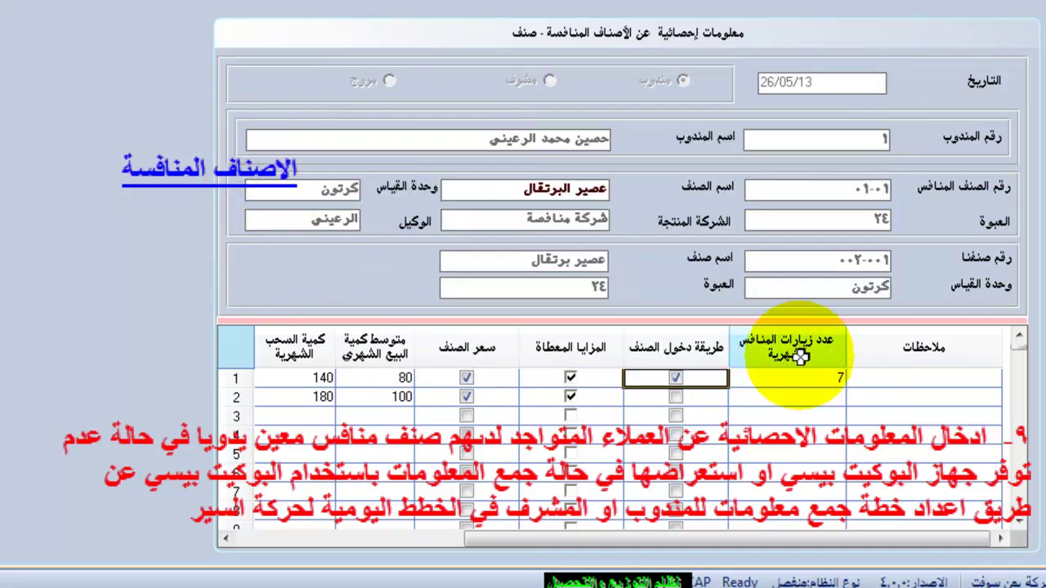
# Set the second customer's entry method to via advertising.
pyautogui.doubleClick(672, 396)
pyautogui.click(559, 134)
pyautogui.click(525, 157)
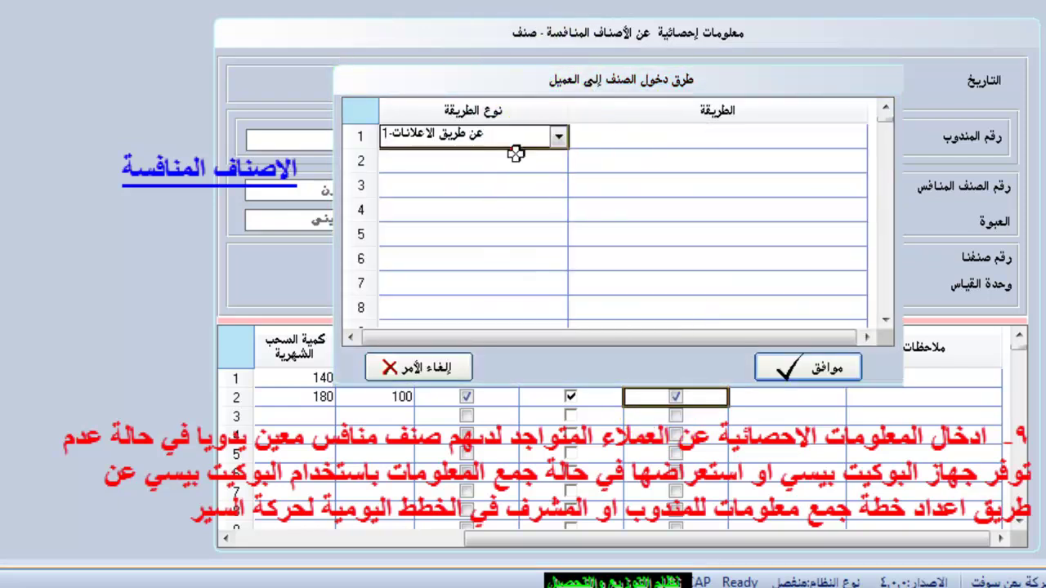
pyautogui.click(814, 368)
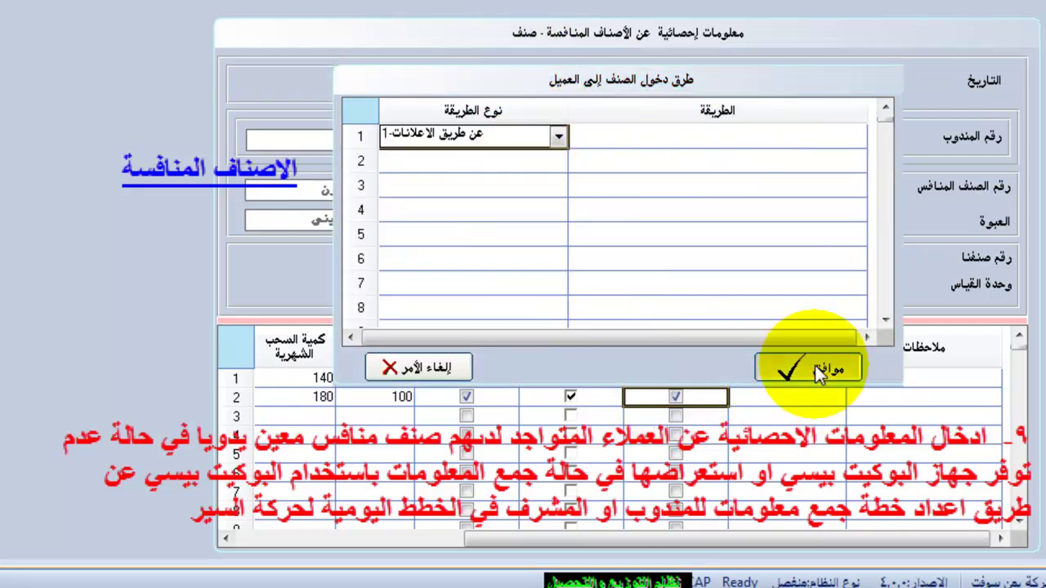
pyautogui.click(823, 376)
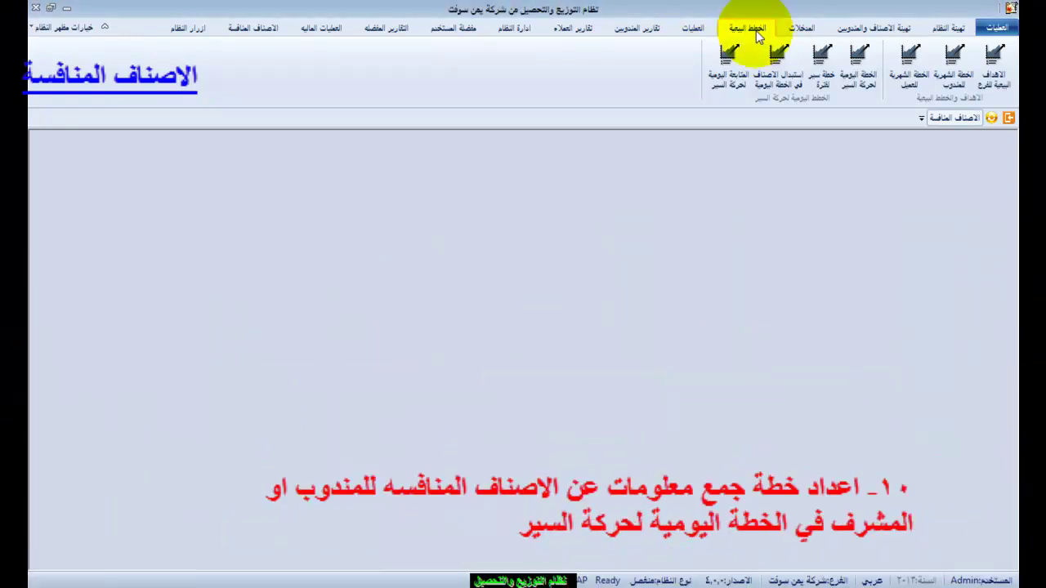
# Create a new supervisor daily route plan with row 1's customer type set to عميل مندوب-2.
pyautogui.click(848, 94)
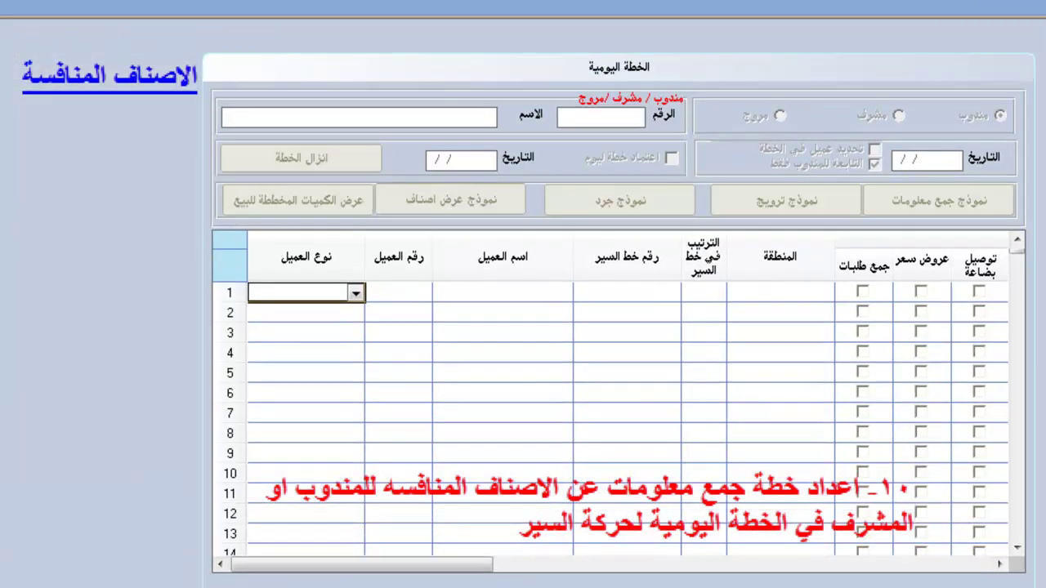
pyautogui.click(1000, 116)
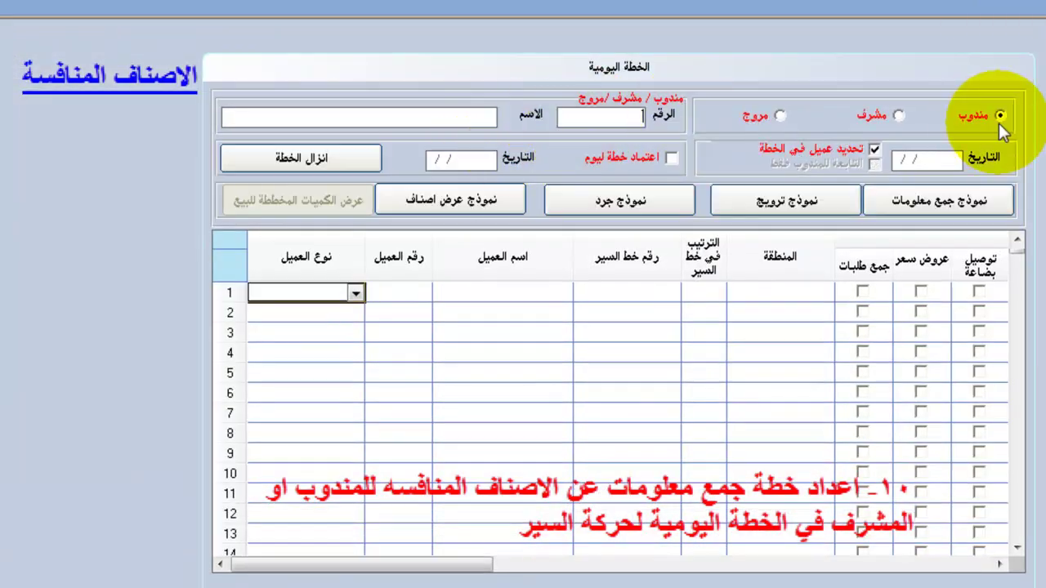
pyautogui.click(887, 111)
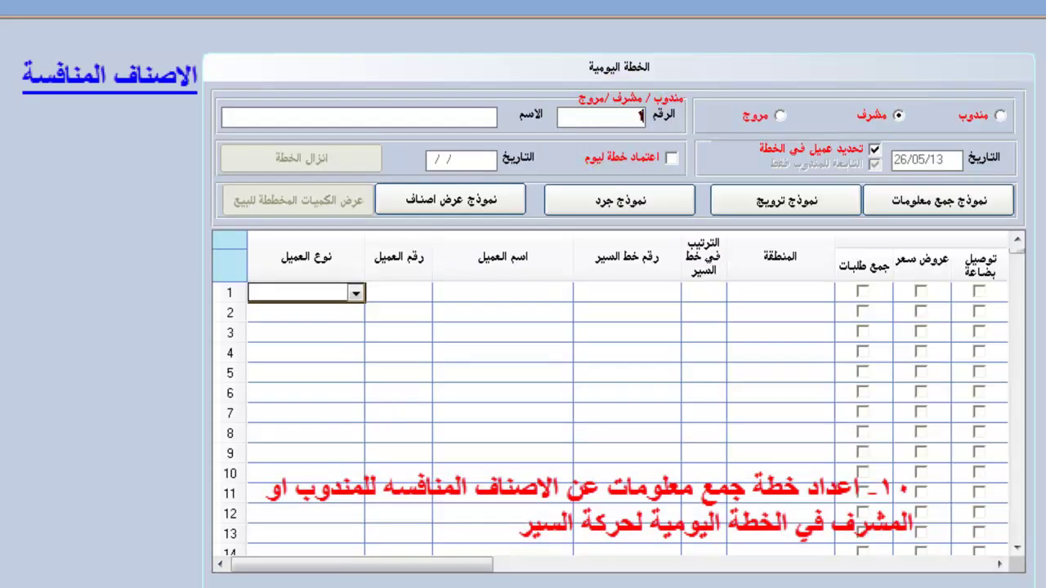
pyautogui.click(355, 293)
pyautogui.click(302, 312)
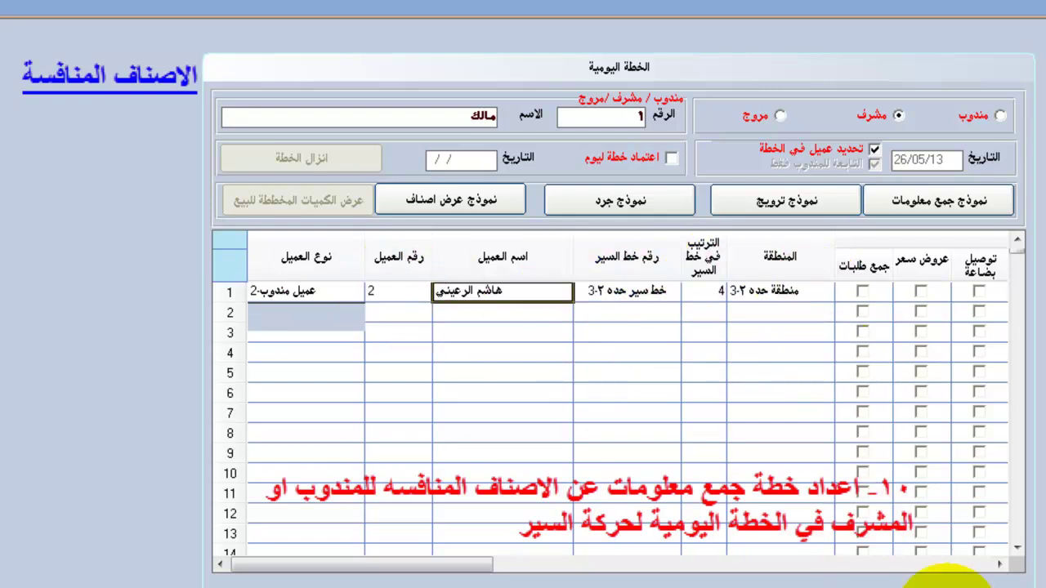
pyautogui.click(996, 564)
pyautogui.click(997, 564)
pyautogui.click(997, 564)
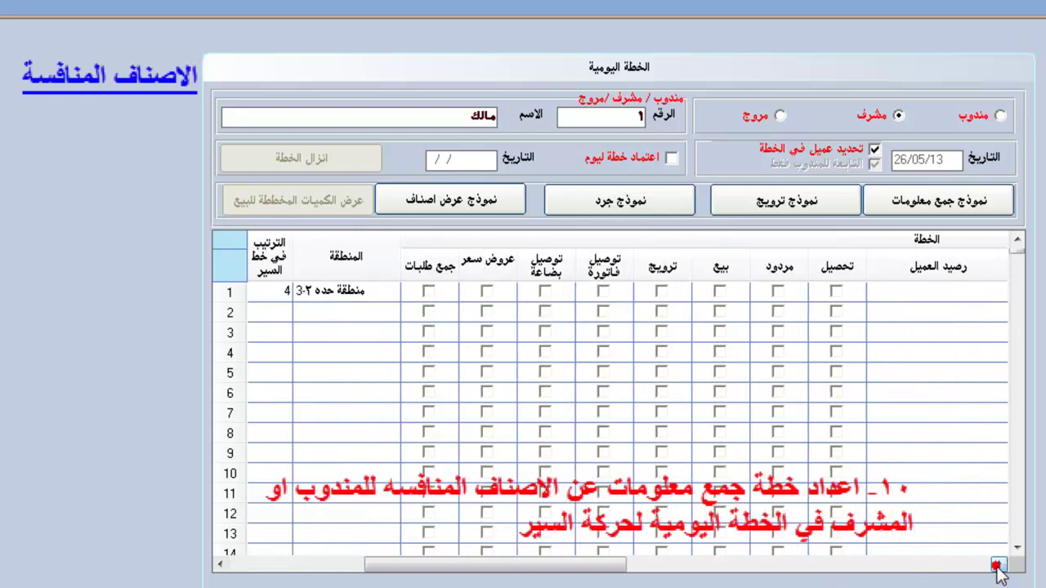
pyautogui.click(996, 565)
pyautogui.click(996, 565)
pyautogui.click(996, 565)
pyautogui.click(996, 564)
pyautogui.click(997, 564)
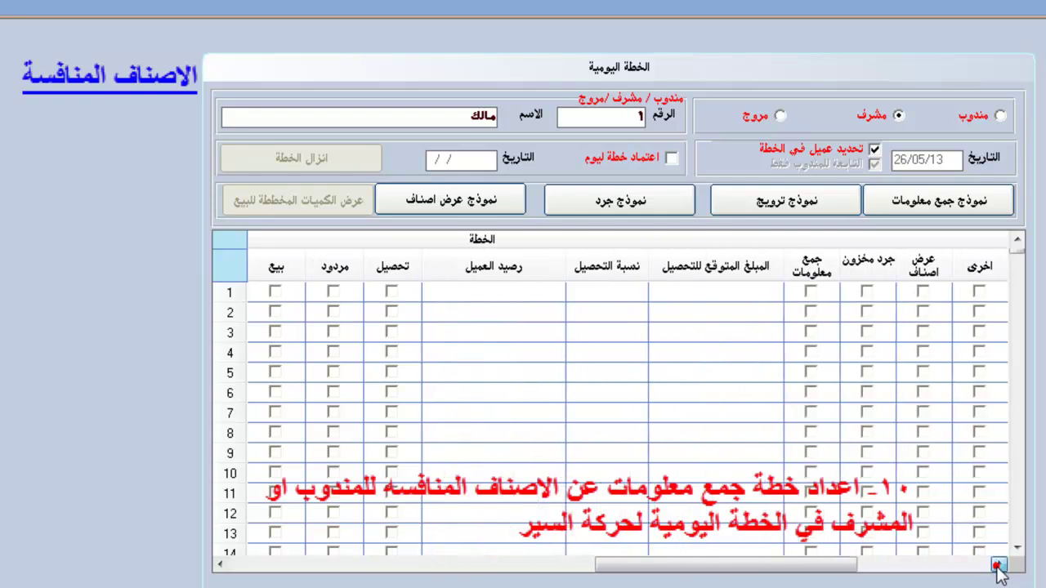
# Assign row 1 information collection on عصير البرتقال and preview the collection form.
pyautogui.click(811, 290)
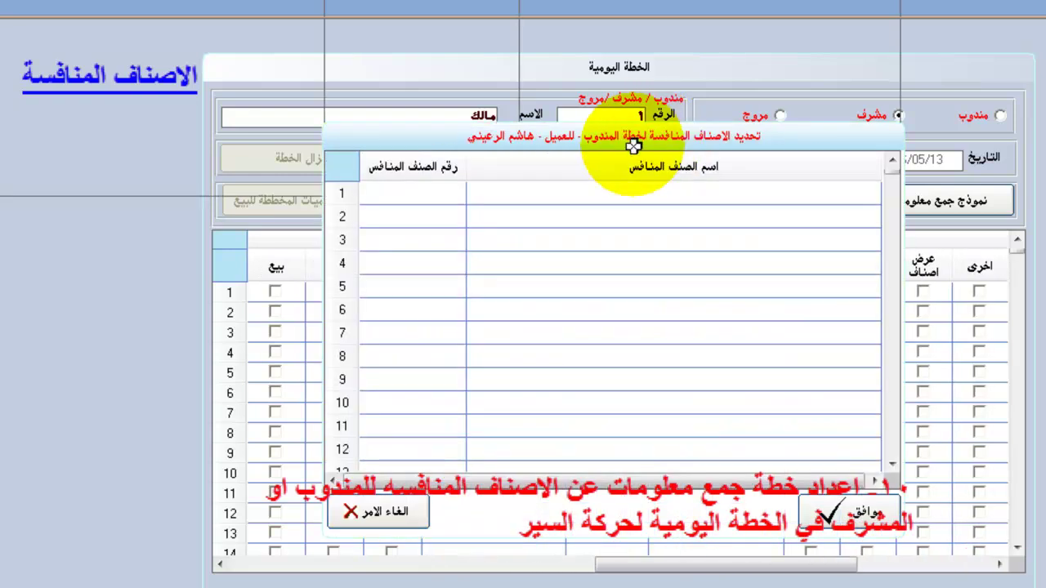
pyautogui.click(430, 200)
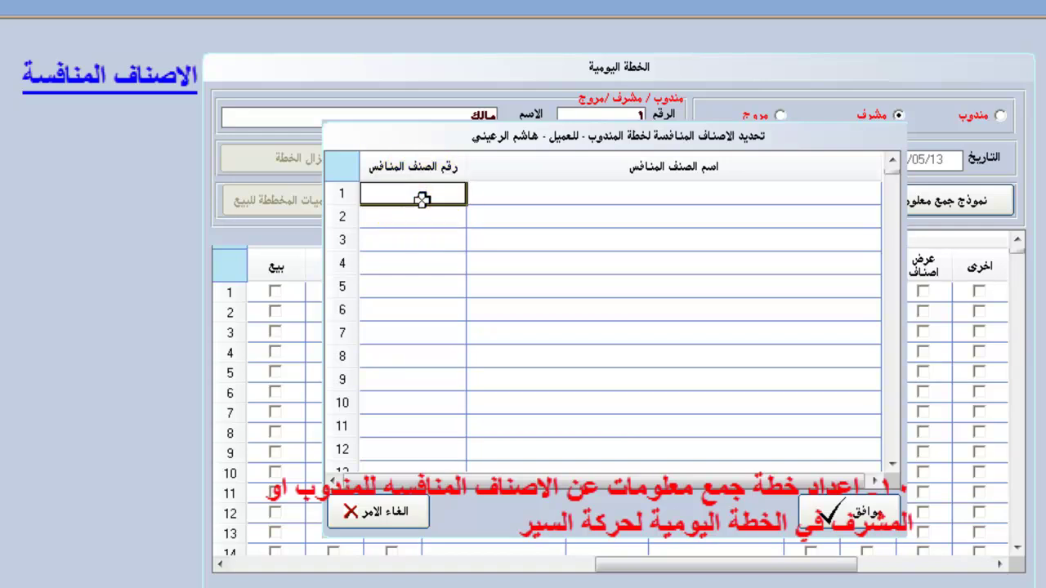
pyautogui.click(421, 200)
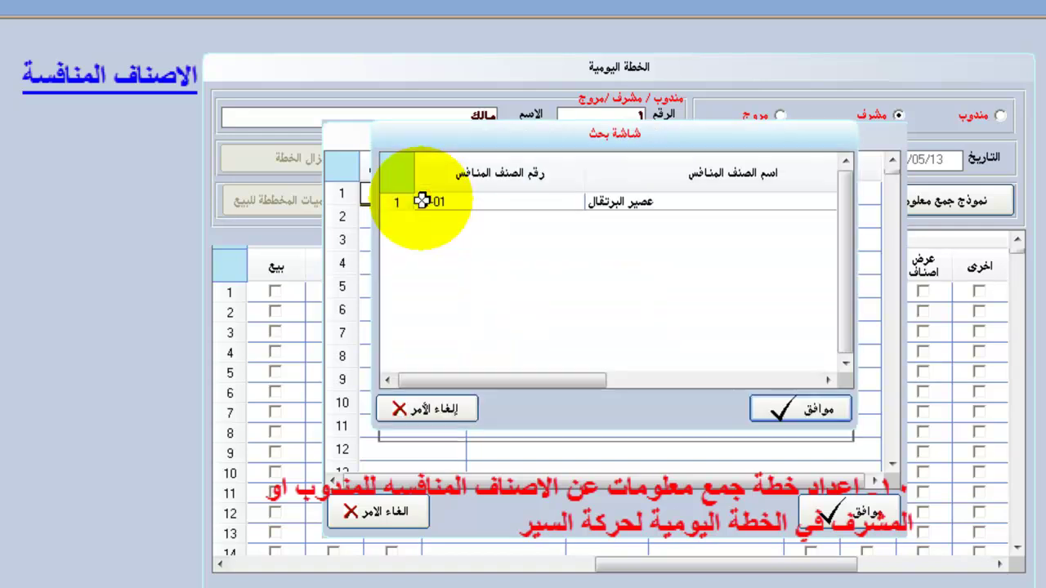
pyautogui.doubleClick(448, 204)
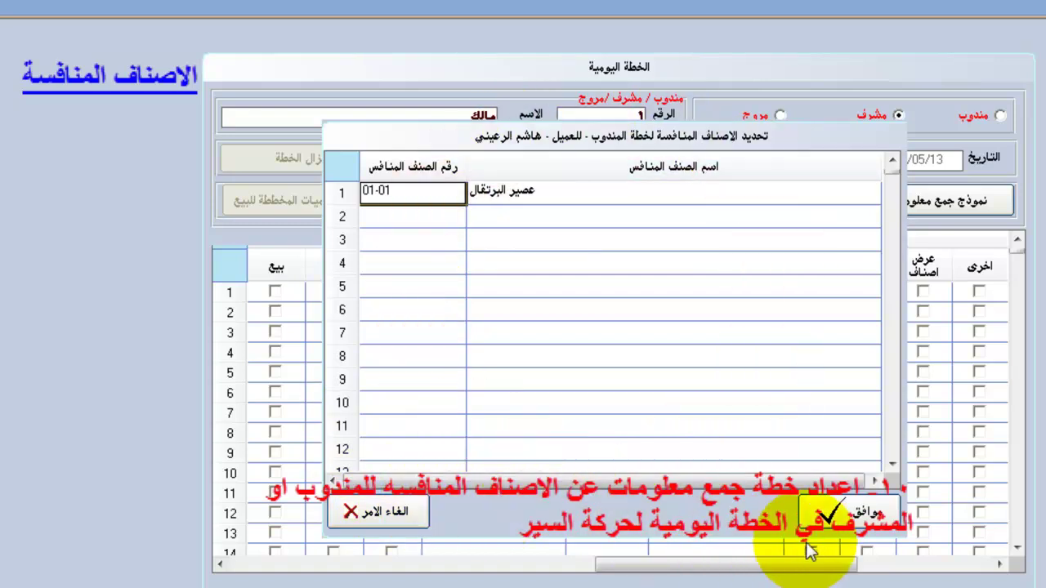
pyautogui.click(832, 515)
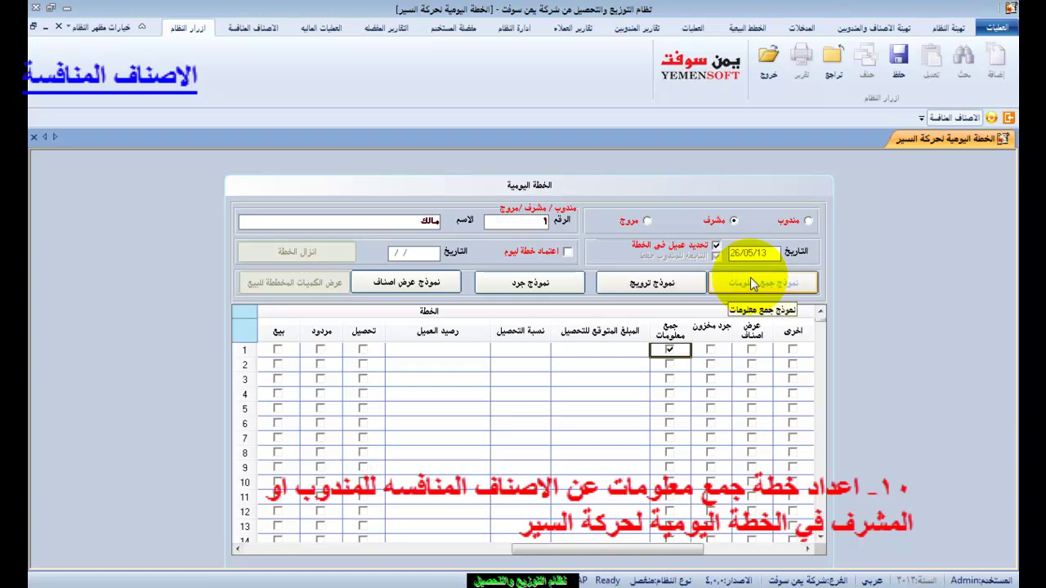
pyautogui.click(750, 282)
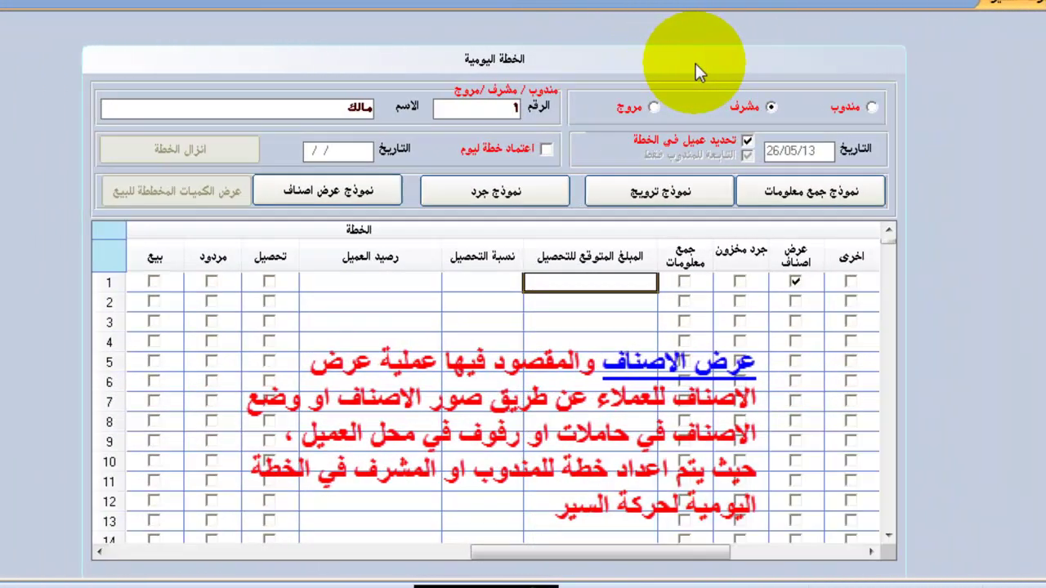
# Tick item display for row 1 with 001-001 strawberry juice and 002-001 orange juice.
pyautogui.click(694, 64)
pyautogui.moveTo(602, 553); pyautogui.dragTo(243, 563)
pyautogui.click(276, 281)
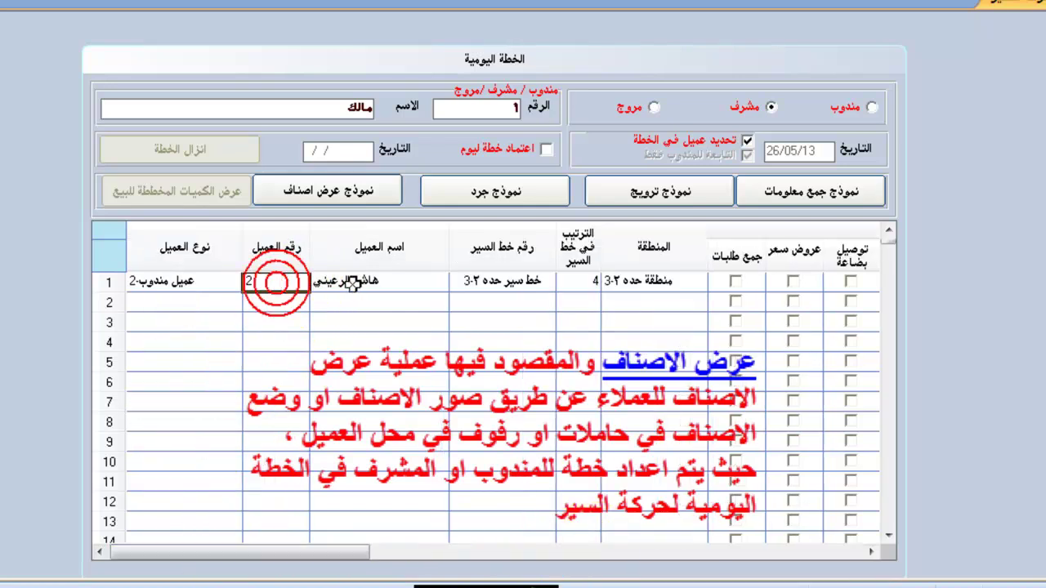
pyautogui.click(871, 552)
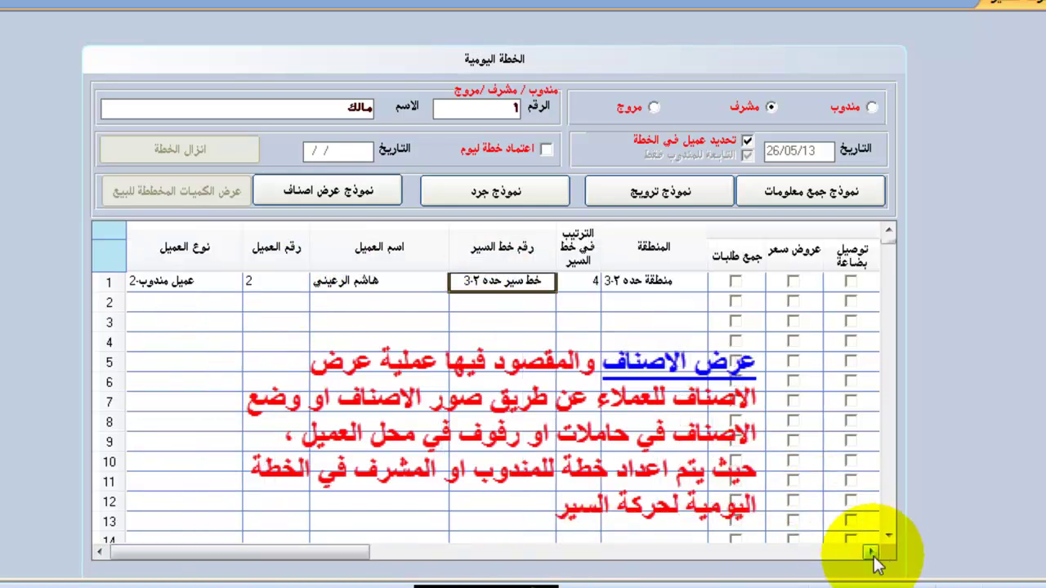
pyautogui.moveTo(871, 554); pyautogui.dragTo(871, 554)
pyautogui.click(791, 281)
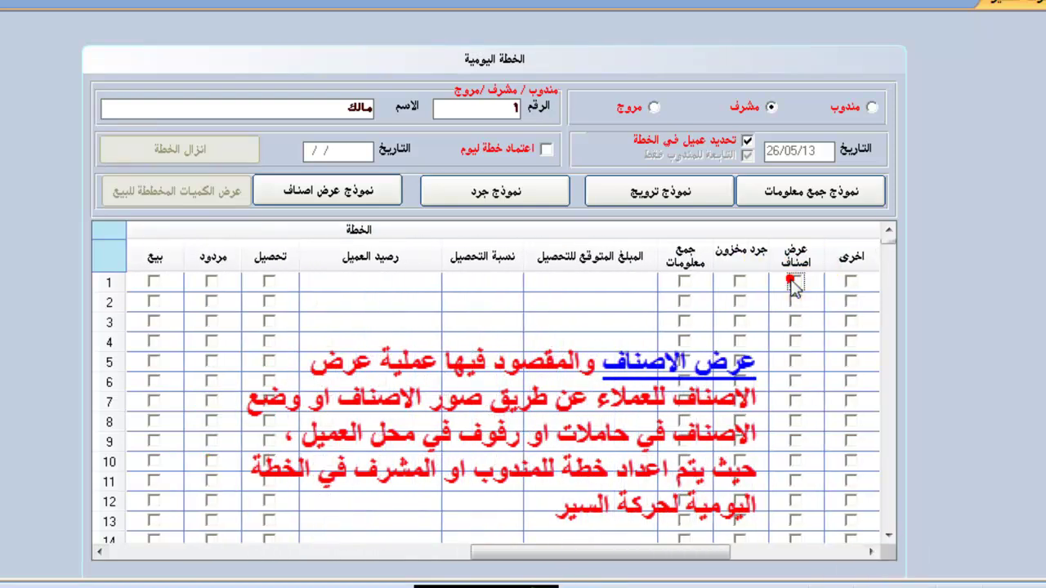
pyautogui.click(790, 281)
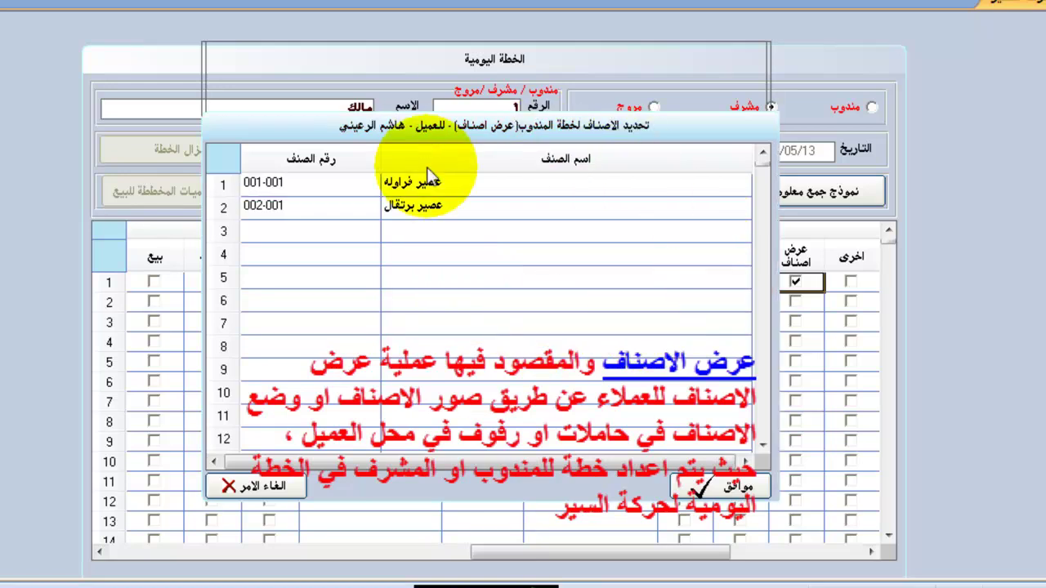
pyautogui.click(328, 204)
pyautogui.click(441, 184)
pyautogui.click(425, 204)
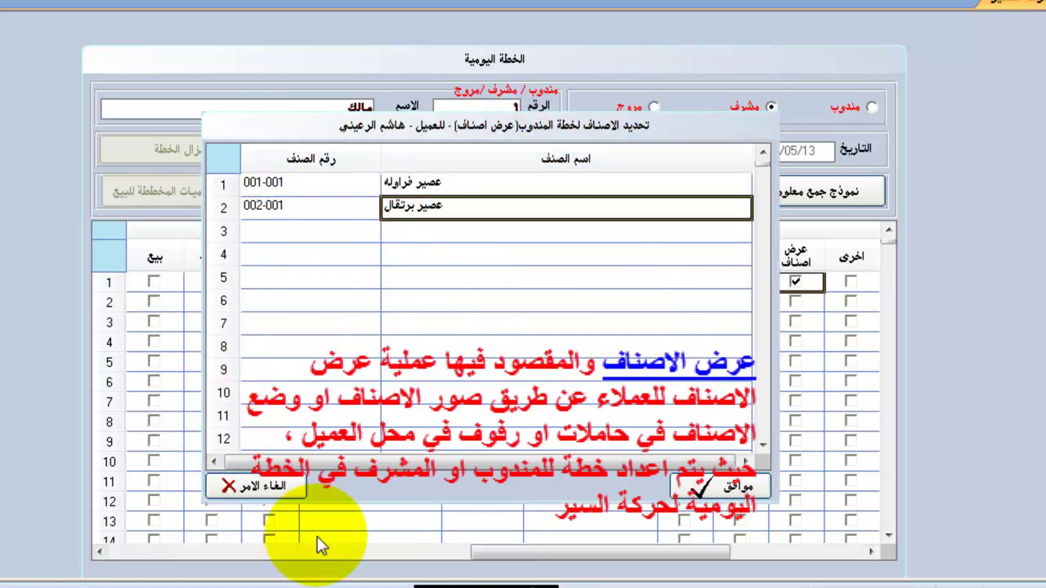
pyautogui.click(701, 486)
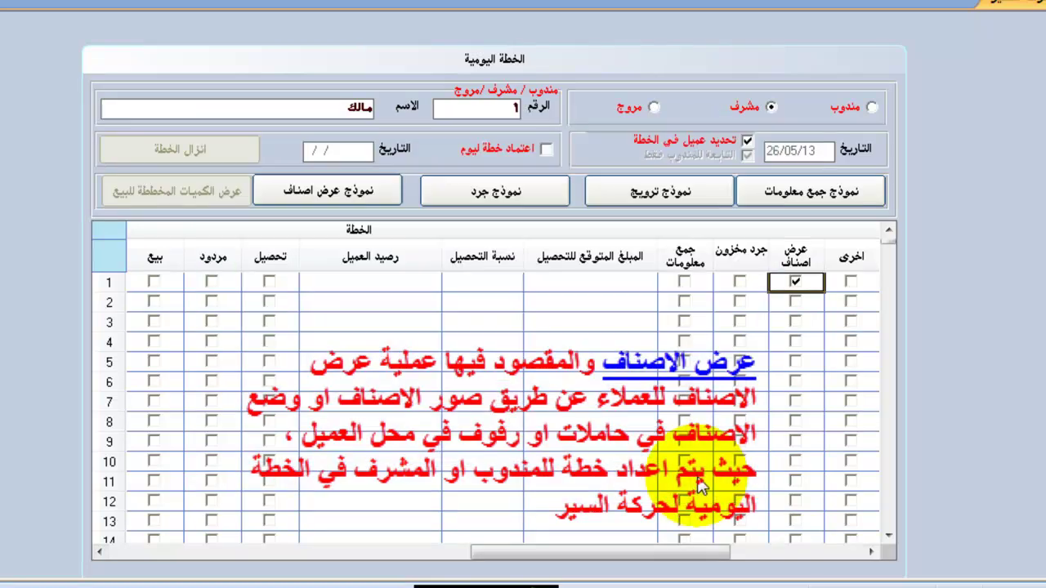
# Preview the printable item display form, then close the preview.
pyautogui.click(323, 188)
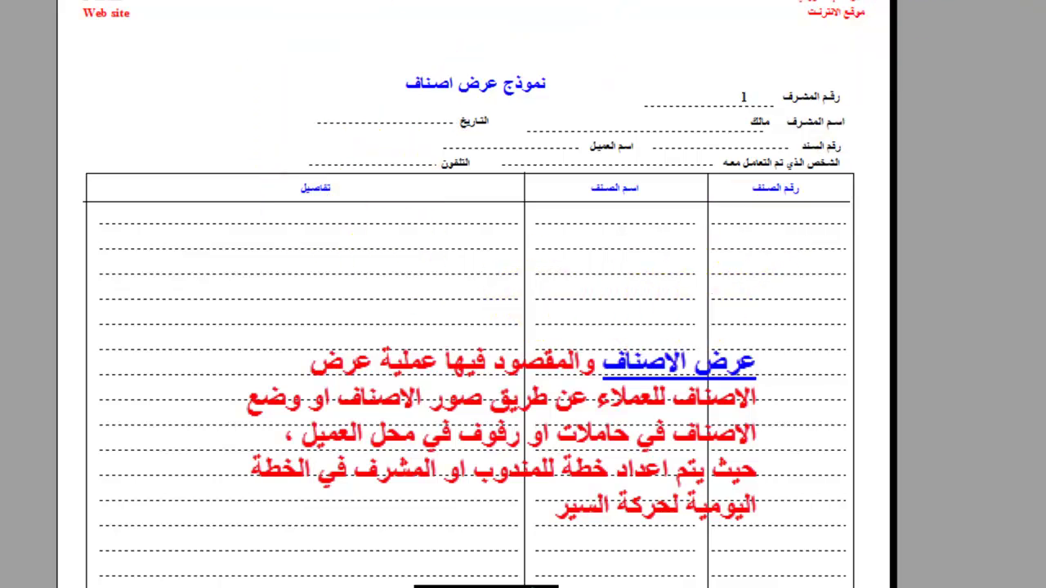
pyautogui.click(1025, 10)
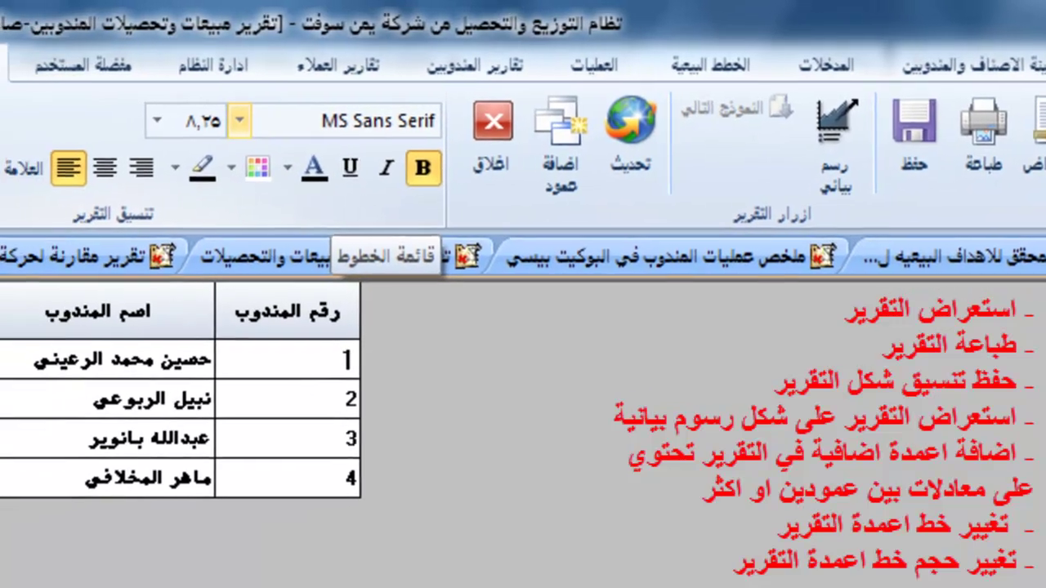
pyautogui.click(145, 124)
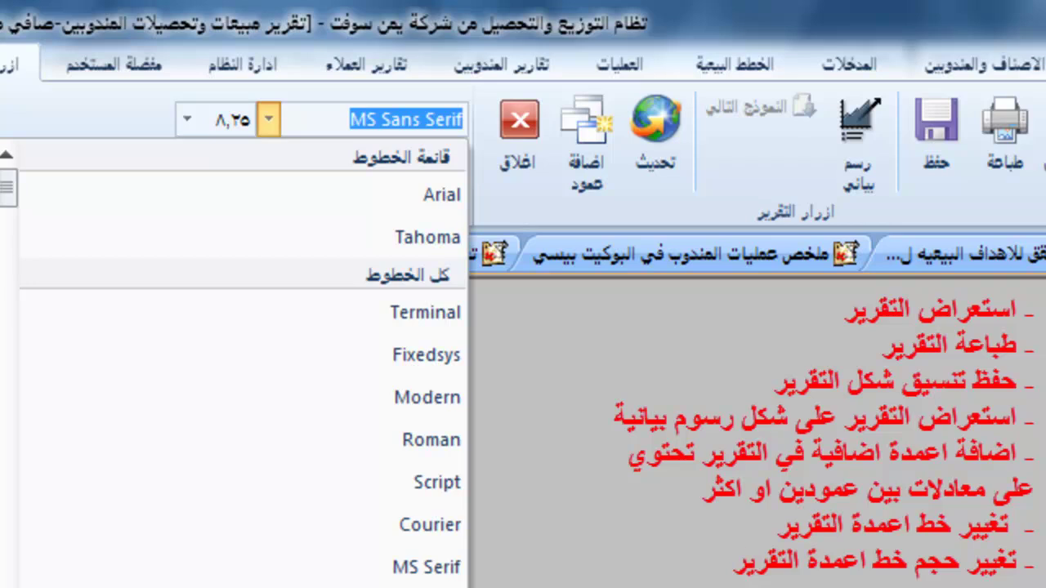
pyautogui.press('Escape')
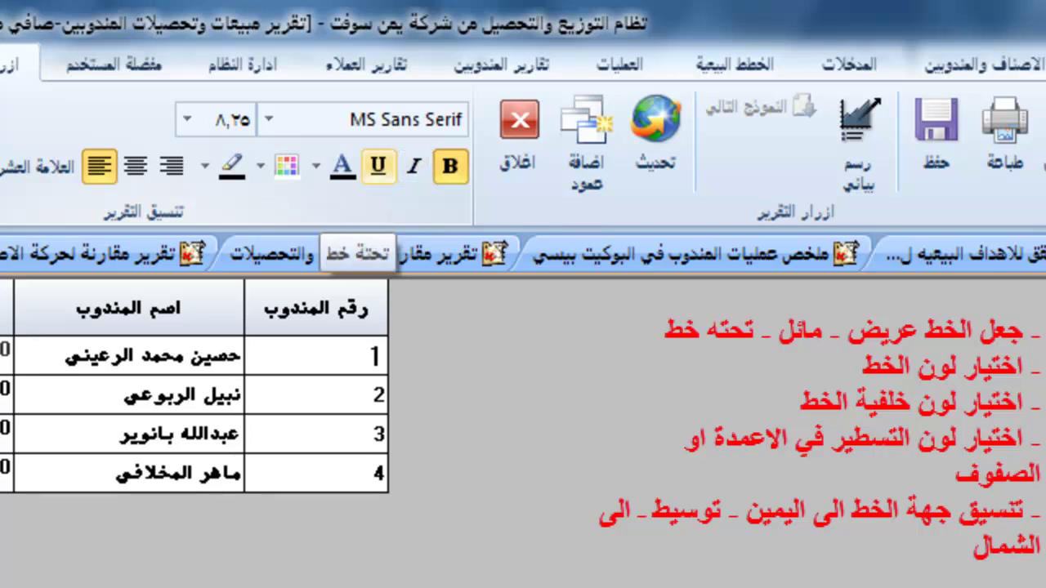
pyautogui.click(315, 166)
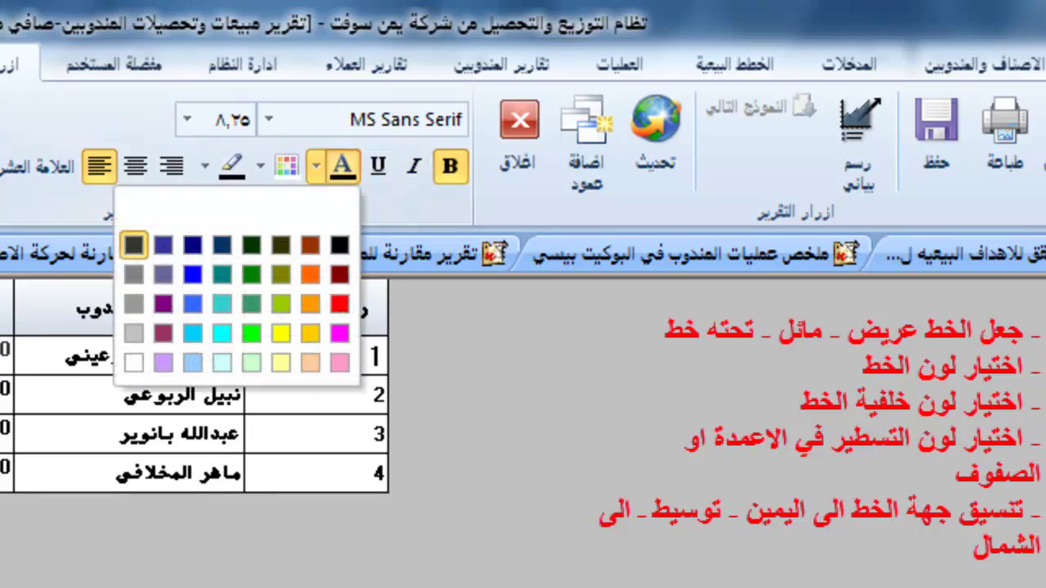
pyautogui.press('Escape')
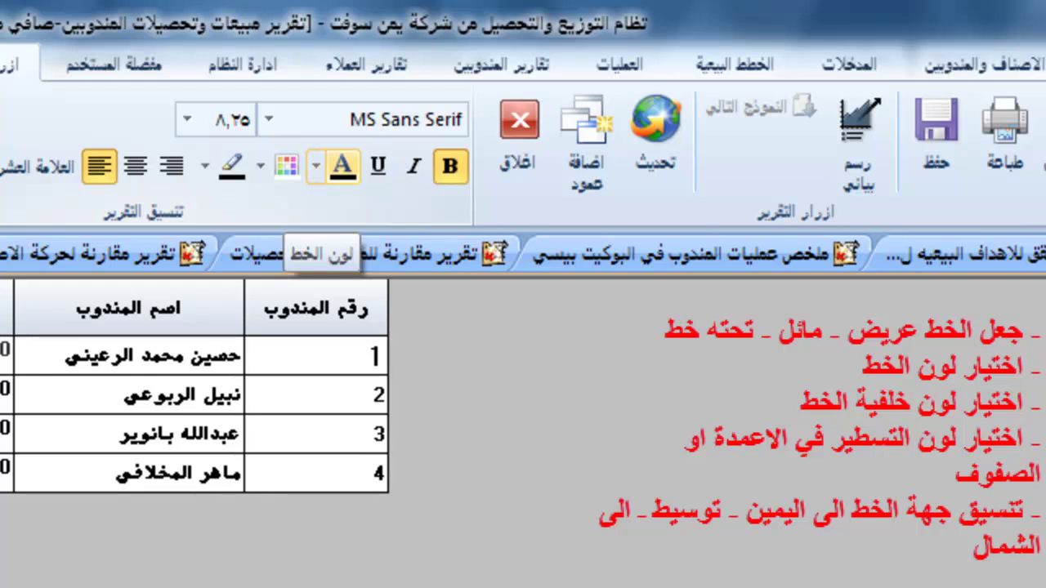
pyautogui.click(260, 166)
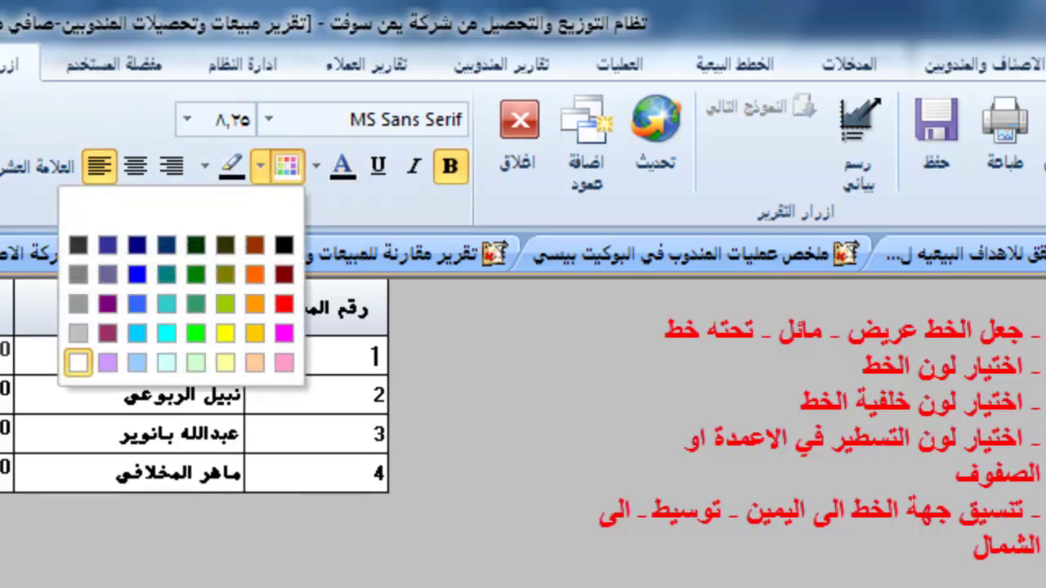
pyautogui.press('Escape')
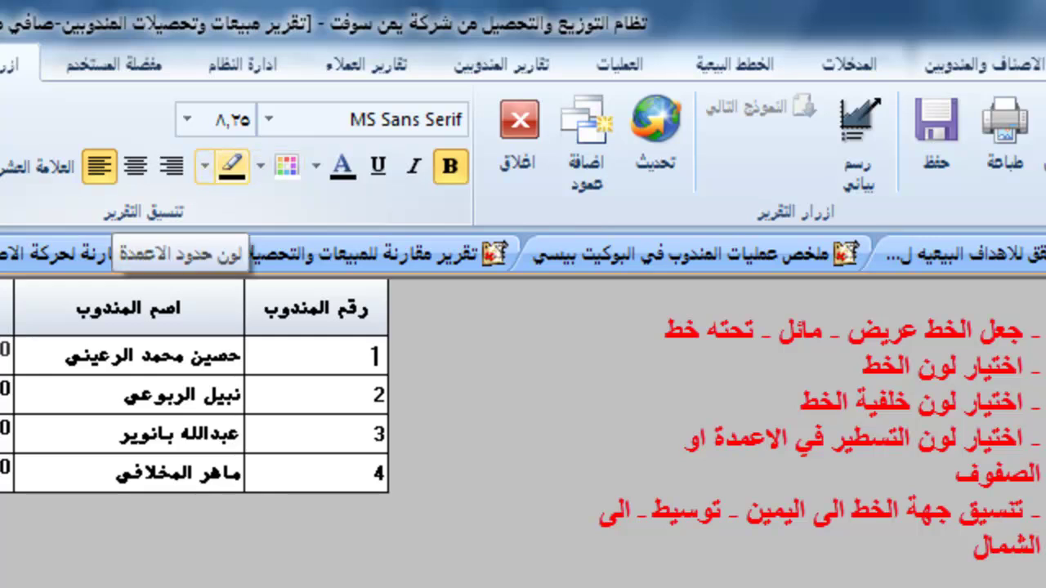
pyautogui.click(204, 166)
pyautogui.press('Escape')
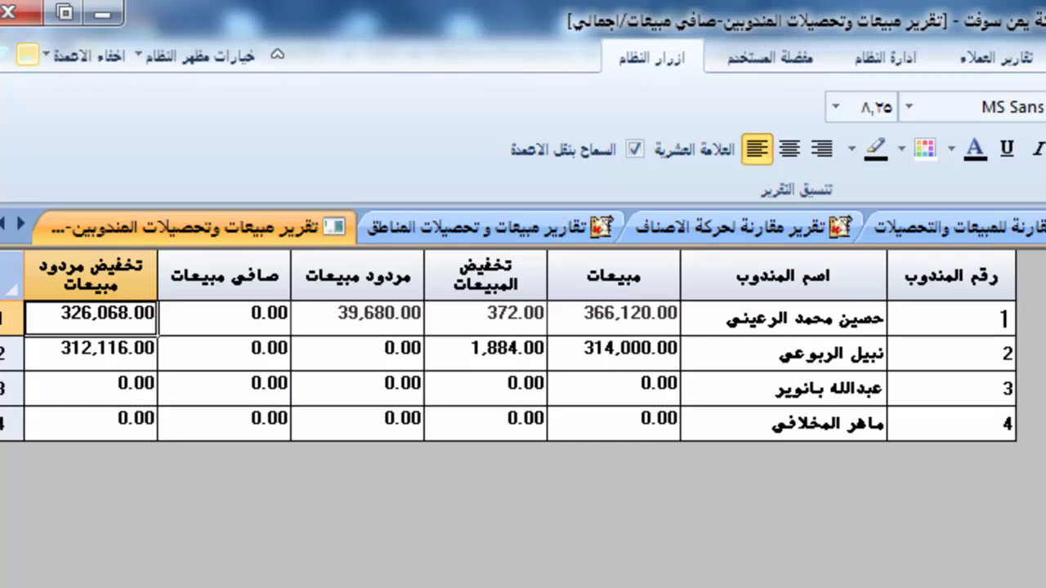
pyautogui.click(85, 57)
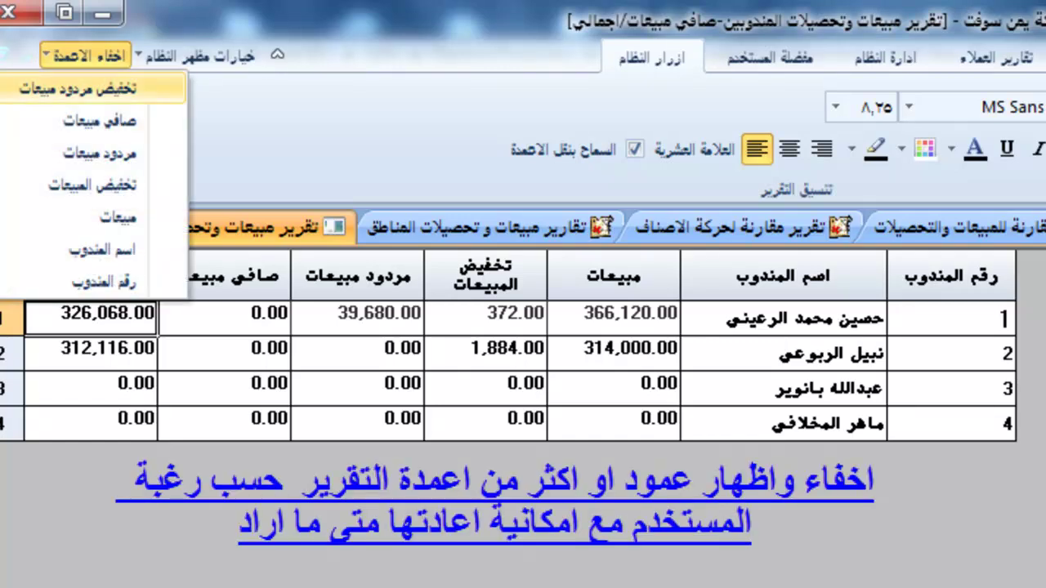
pyautogui.click(237, 275)
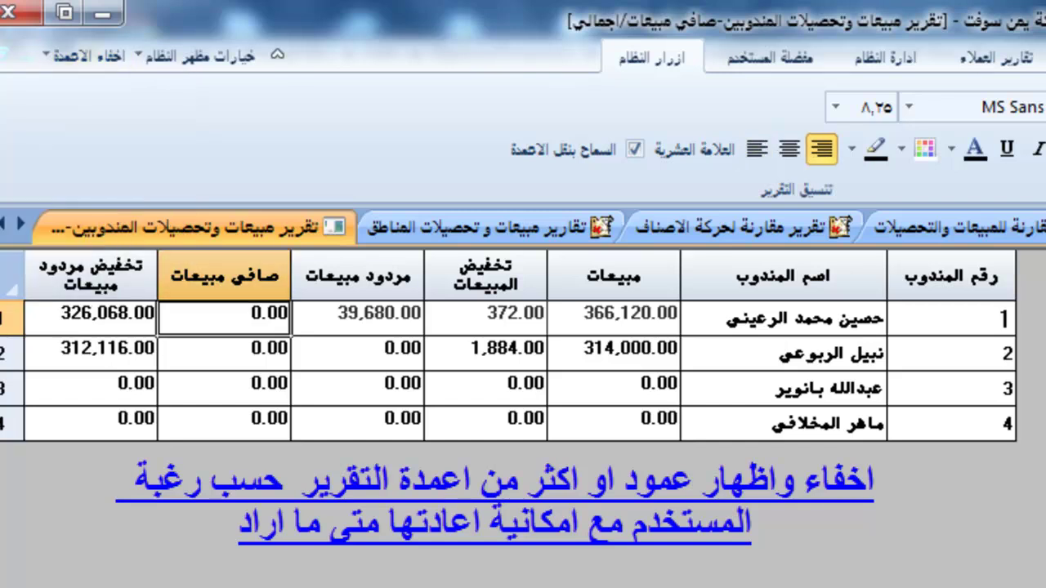
pyautogui.click(86, 56)
pyautogui.click(65, 84)
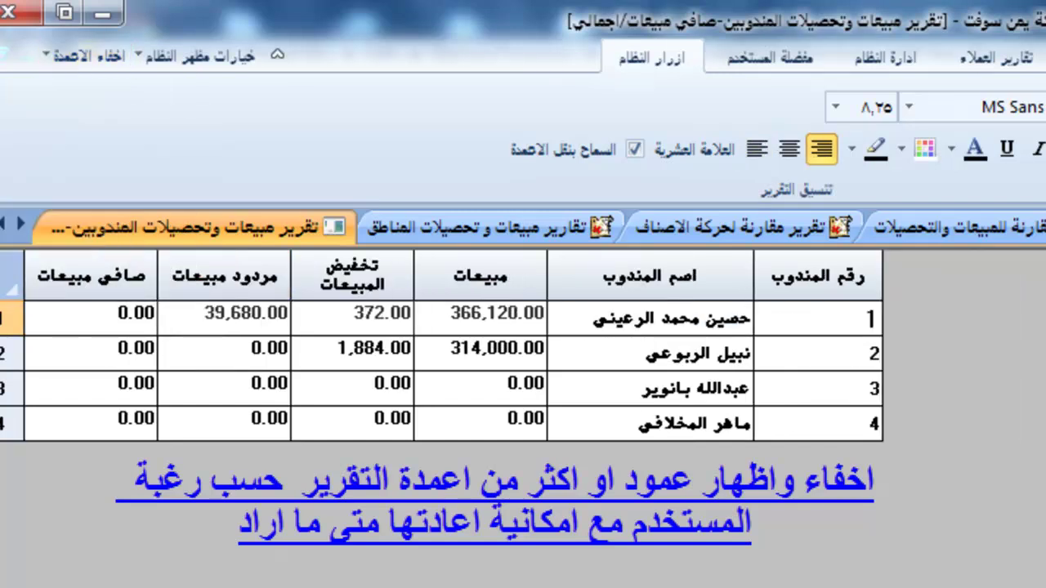
pyautogui.click(86, 56)
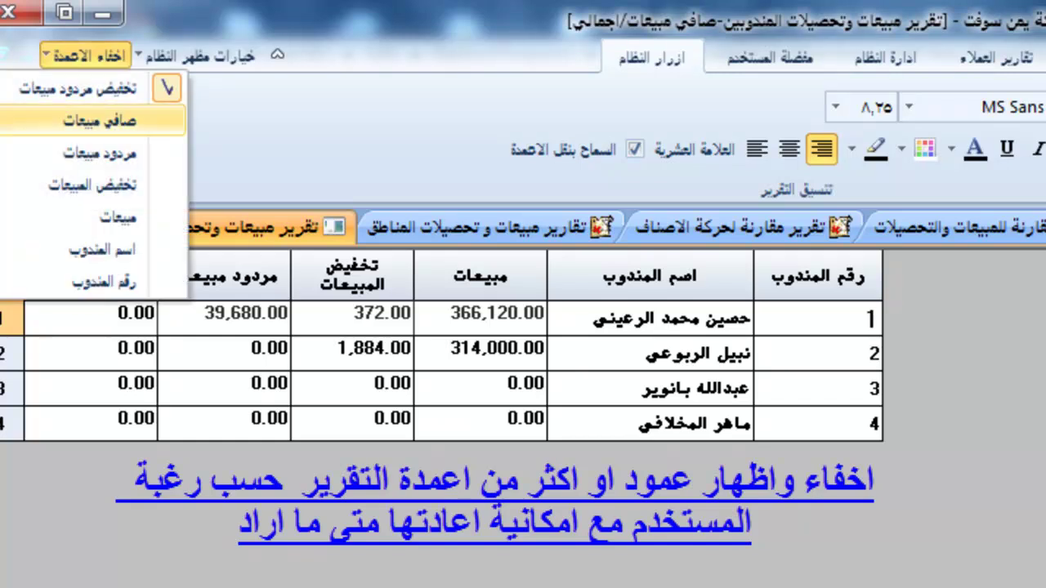
pyautogui.click(94, 120)
pyautogui.click(86, 56)
pyautogui.click(98, 153)
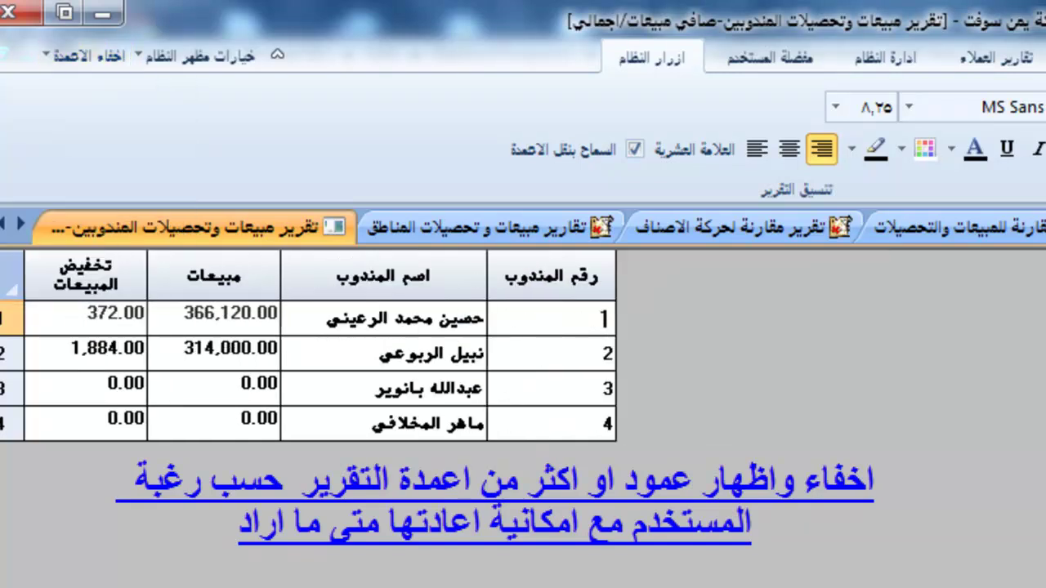
pyautogui.click(86, 57)
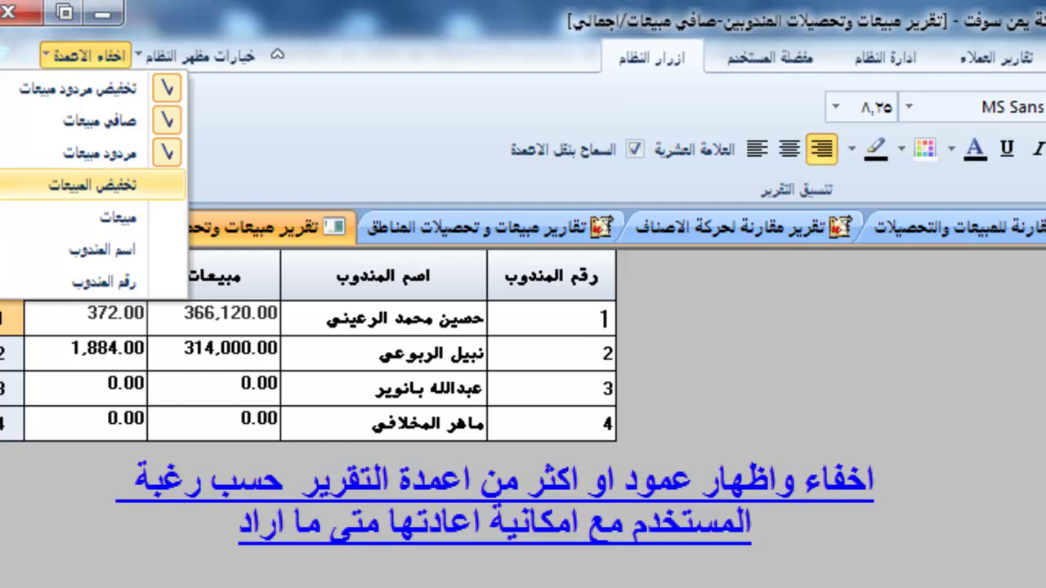
pyautogui.click(92, 185)
pyautogui.click(86, 56)
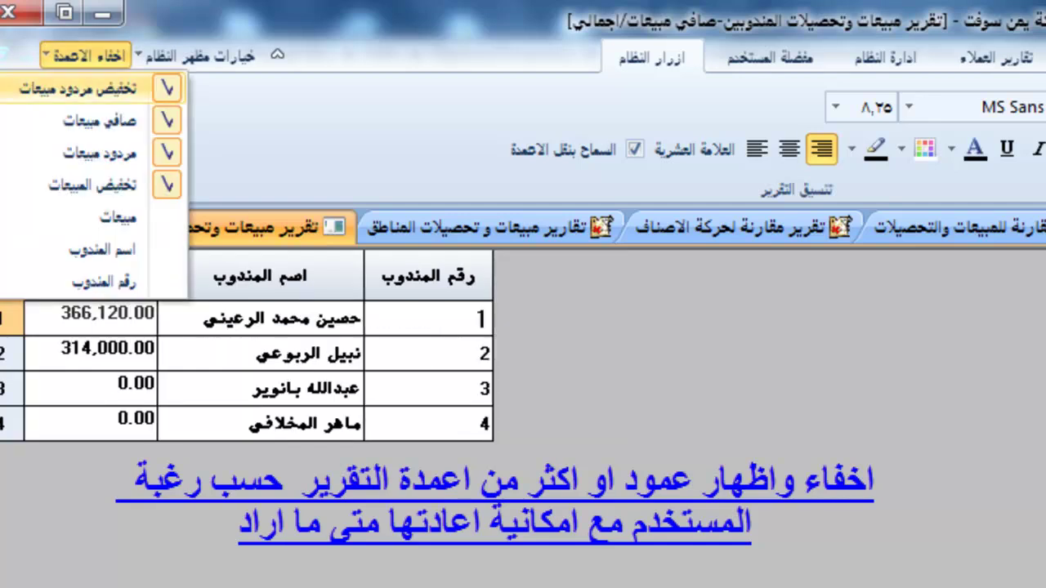
pyautogui.click(78, 87)
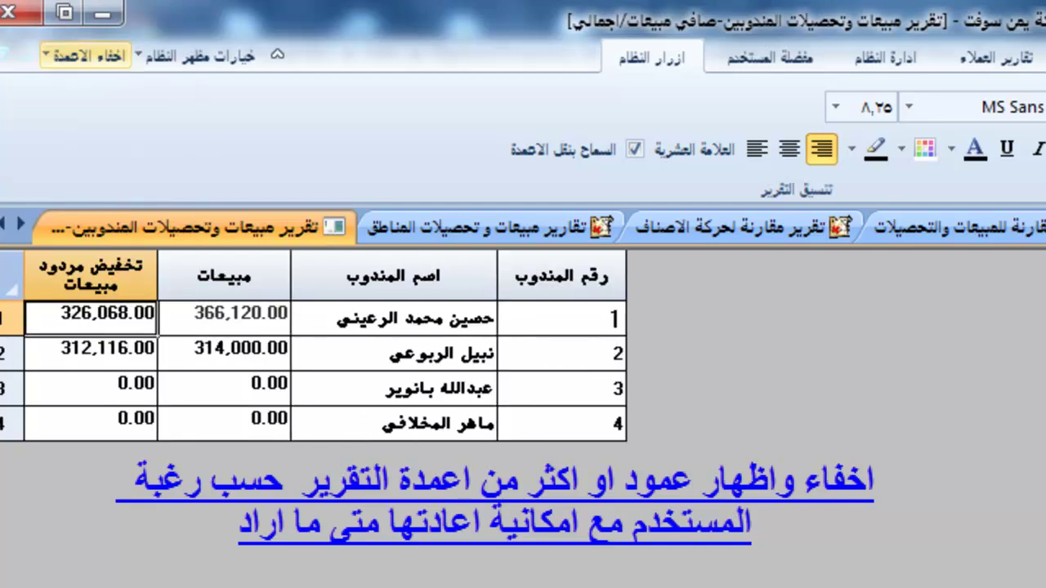
pyautogui.click(86, 57)
pyautogui.click(92, 120)
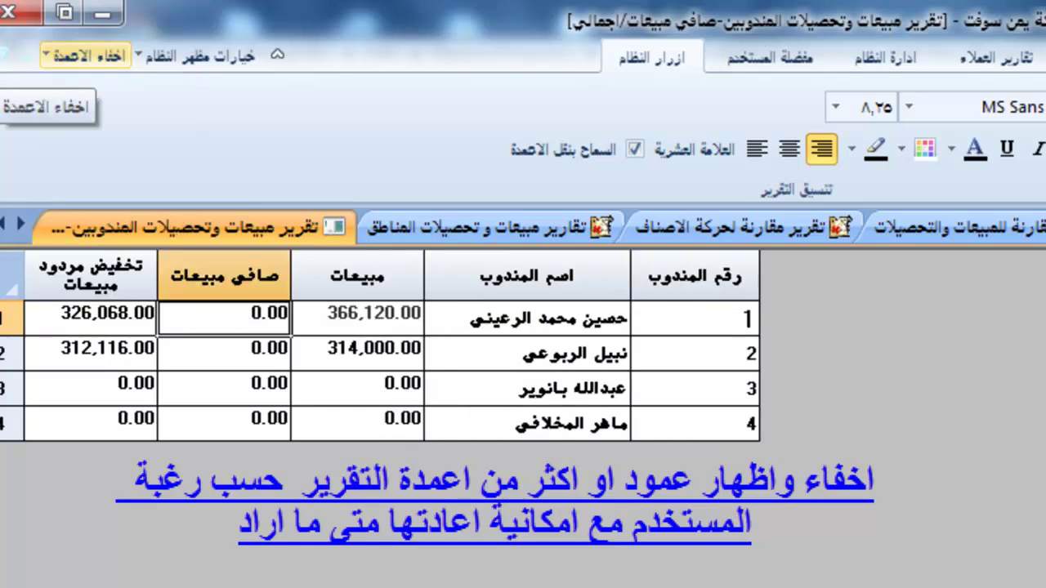
pyautogui.click(85, 56)
pyautogui.click(92, 152)
pyautogui.click(86, 57)
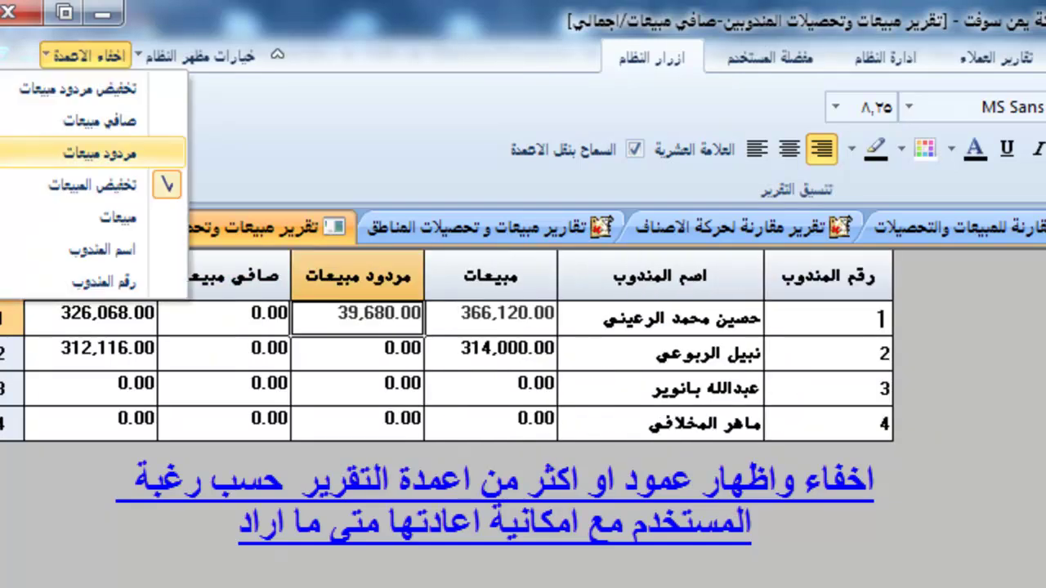
pyautogui.click(92, 185)
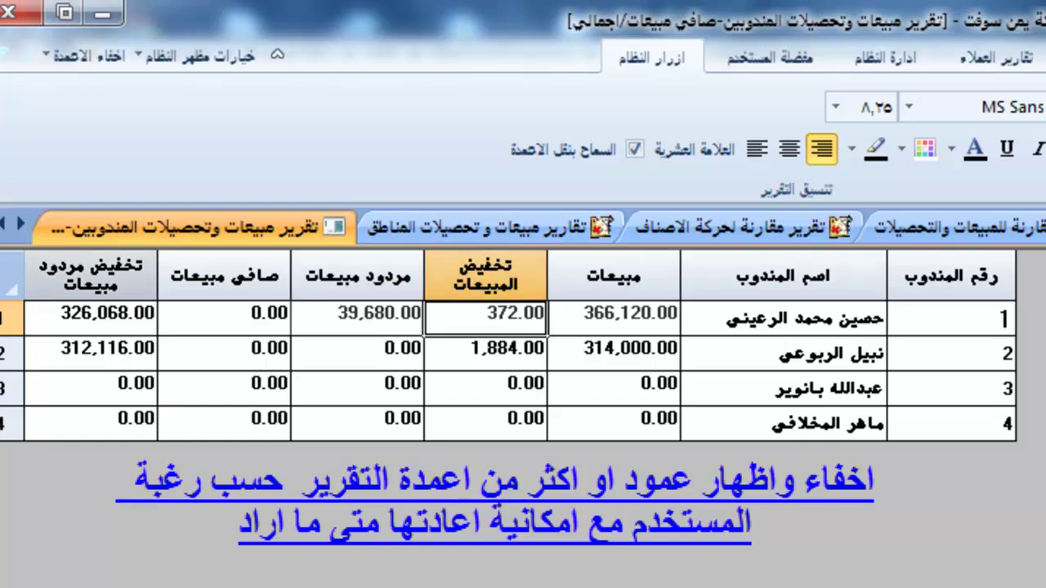
pyautogui.click(86, 56)
pyautogui.click(225, 418)
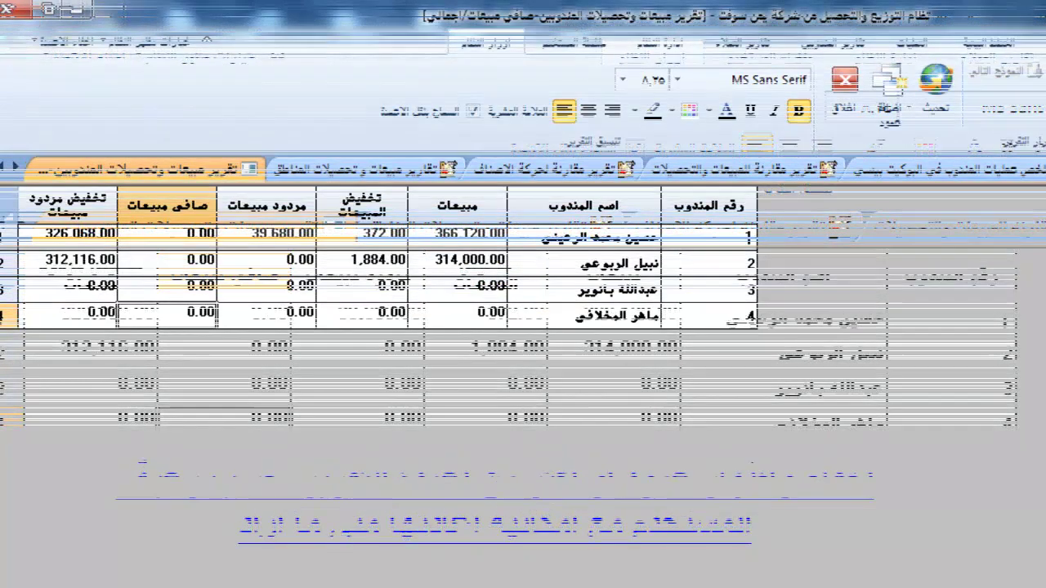
# Centre the رقم المندوب column numbers, leave them non-italic, and colour them red.
pyautogui.click(708, 205)
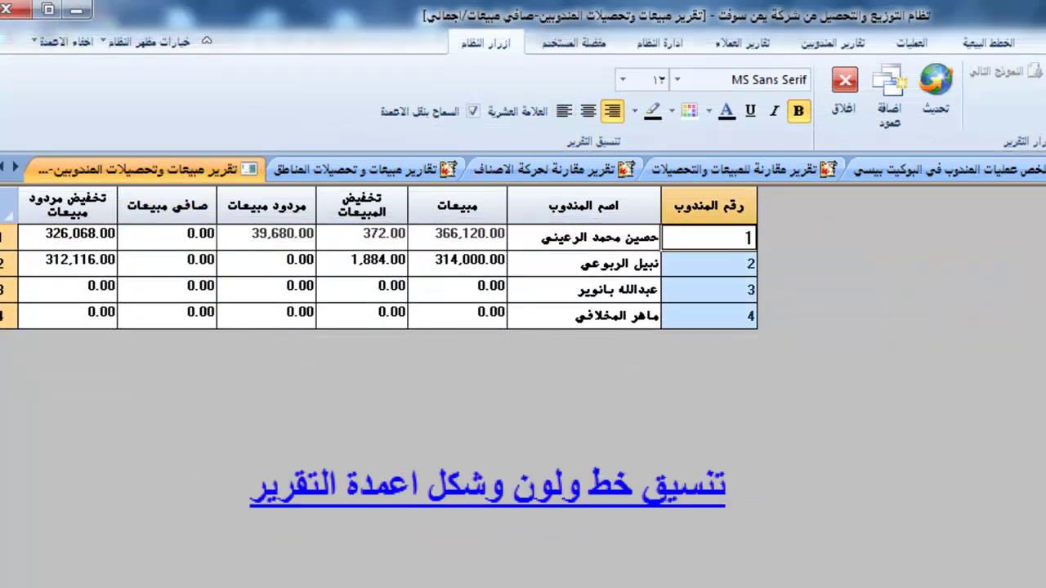
pyautogui.click(588, 111)
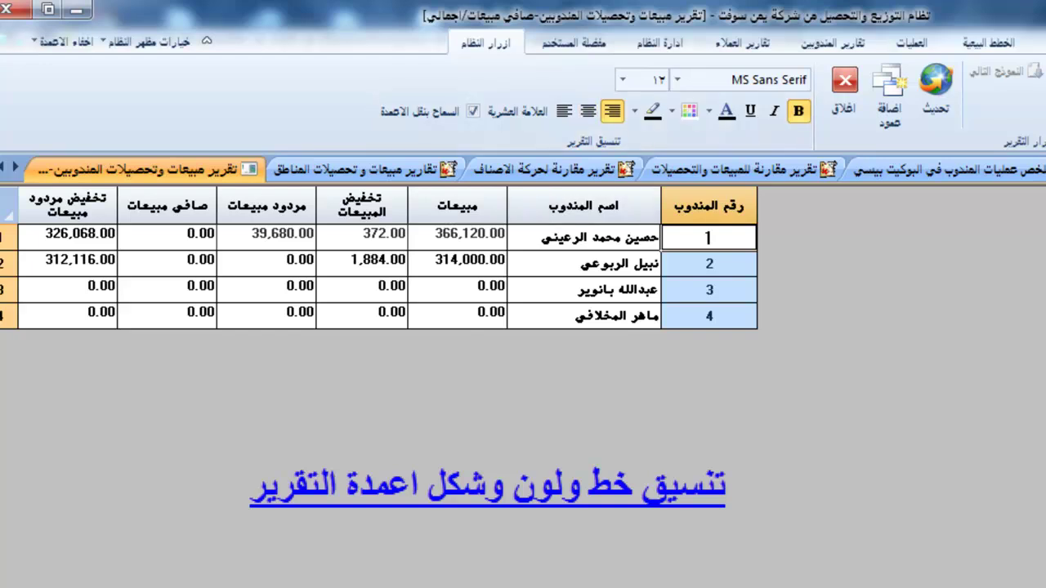
pyautogui.click(773, 110)
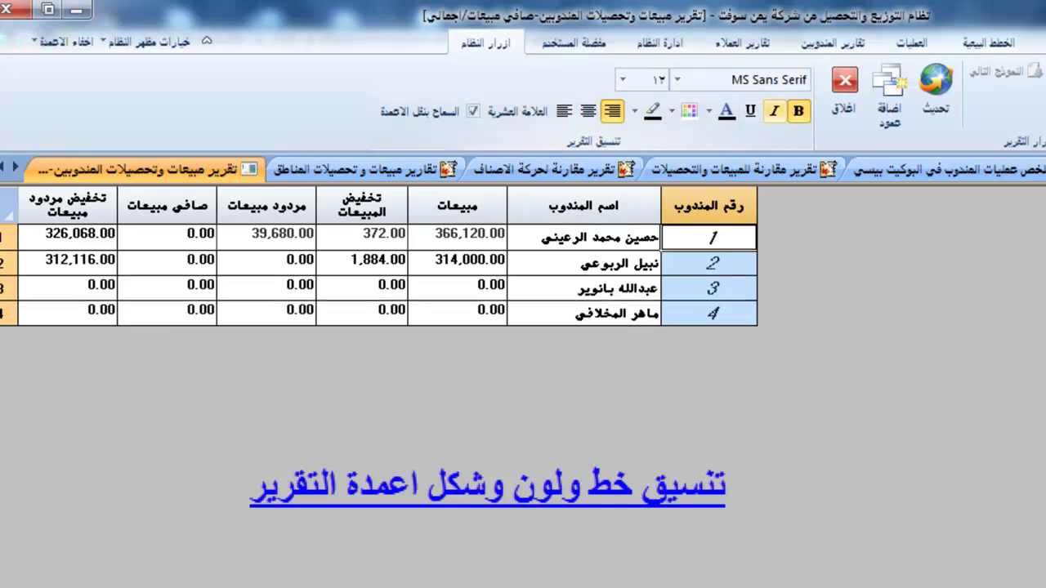
pyautogui.hotkey('ctrl', 'i')
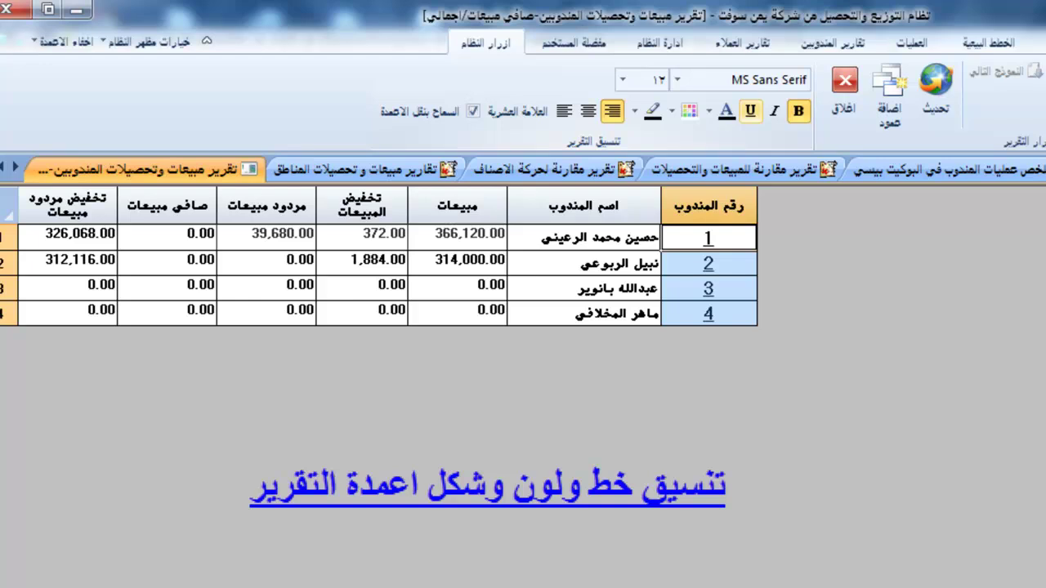
pyautogui.click(707, 110)
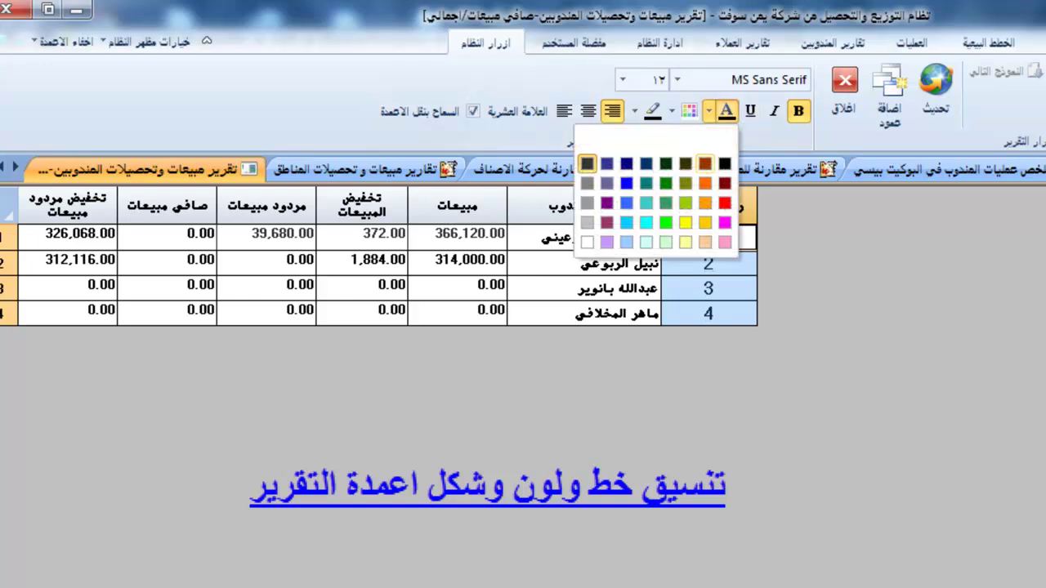
pyautogui.click(724, 203)
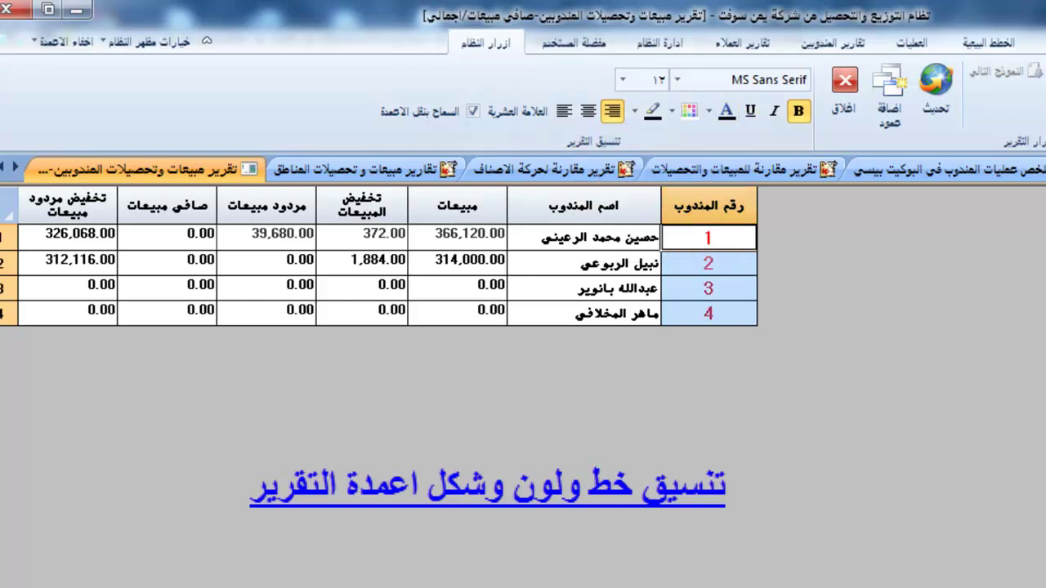
pyautogui.click(584, 288)
# Try a yellow fill on the رقم المندوب cells, reset it to white, and make the borders sky blue.
pyautogui.moveTo(708, 238); pyautogui.dragTo(707, 313)
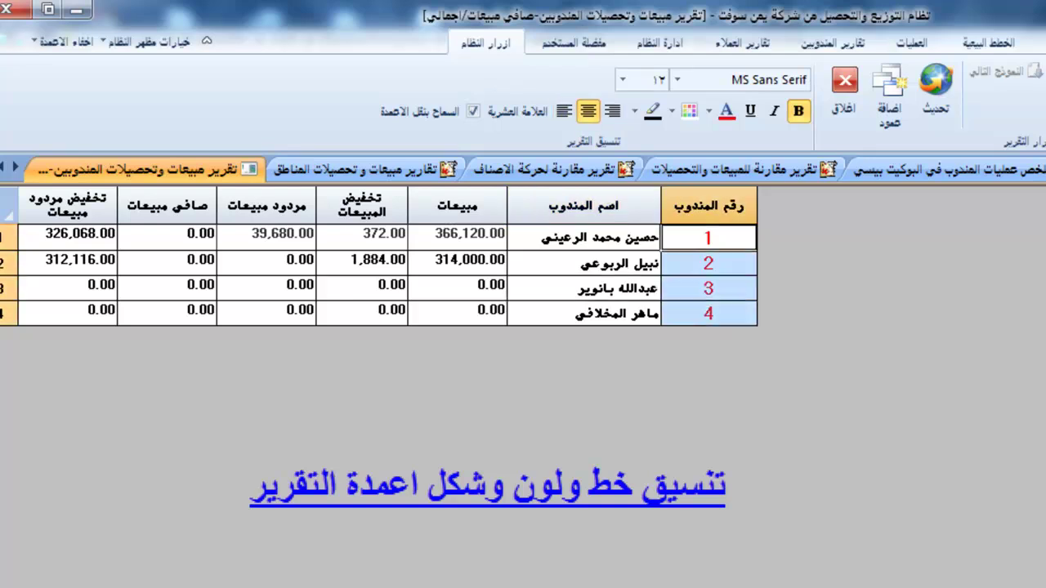
pyautogui.click(671, 111)
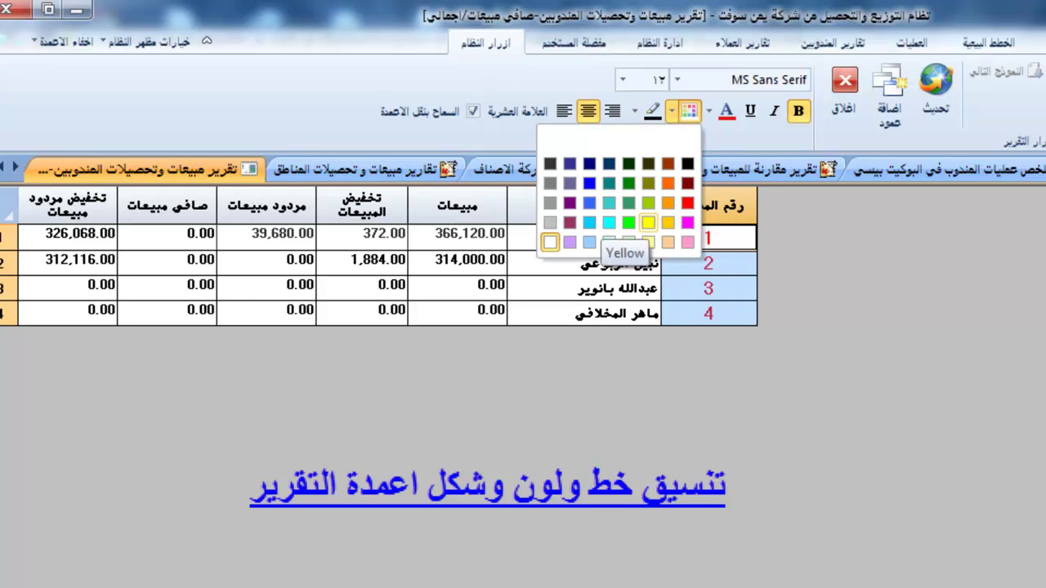
pyautogui.click(648, 222)
pyautogui.click(584, 263)
pyautogui.click(707, 205)
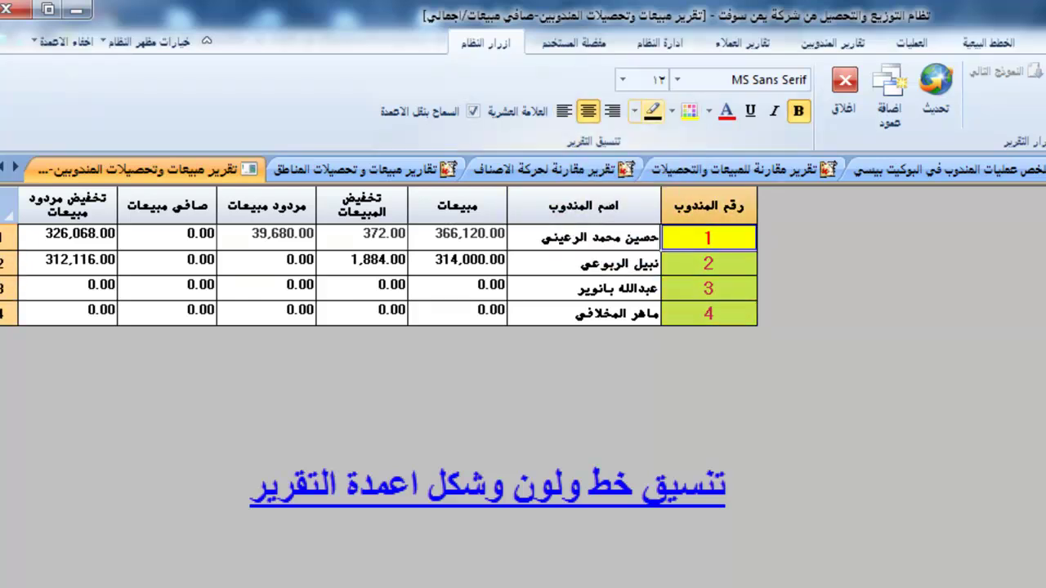
pyautogui.click(670, 111)
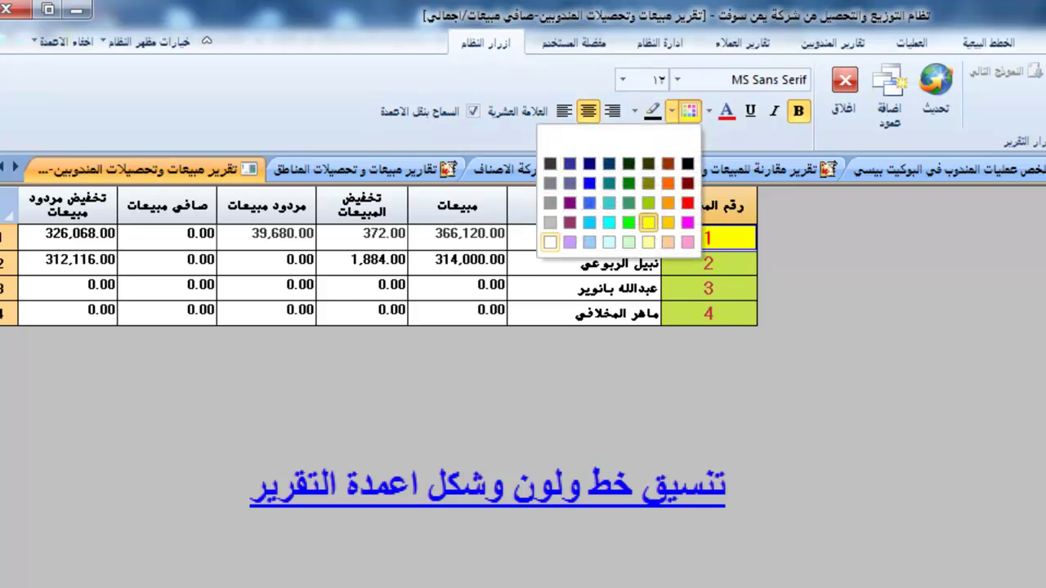
pyautogui.click(549, 241)
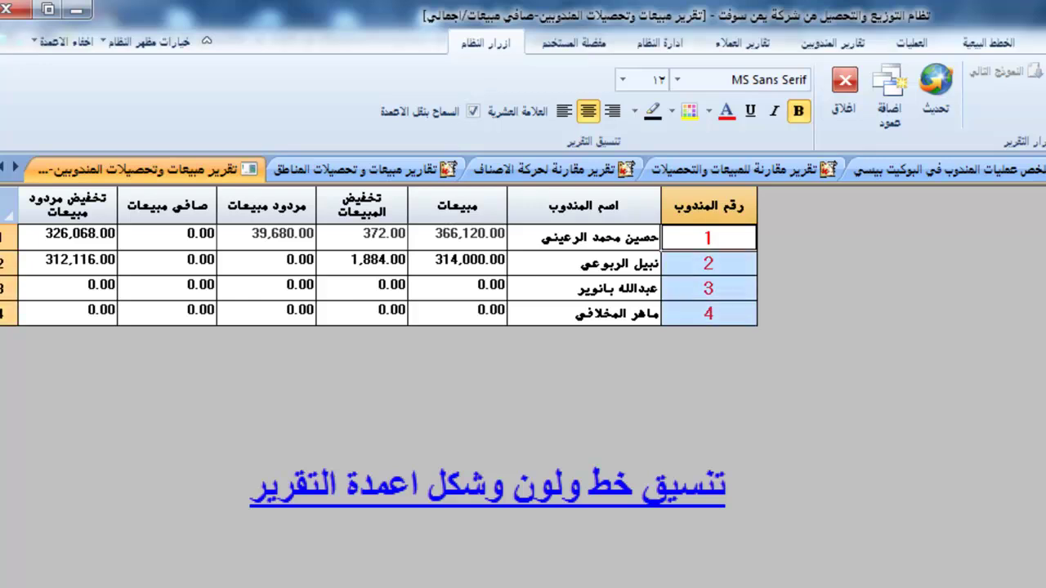
pyautogui.click(634, 111)
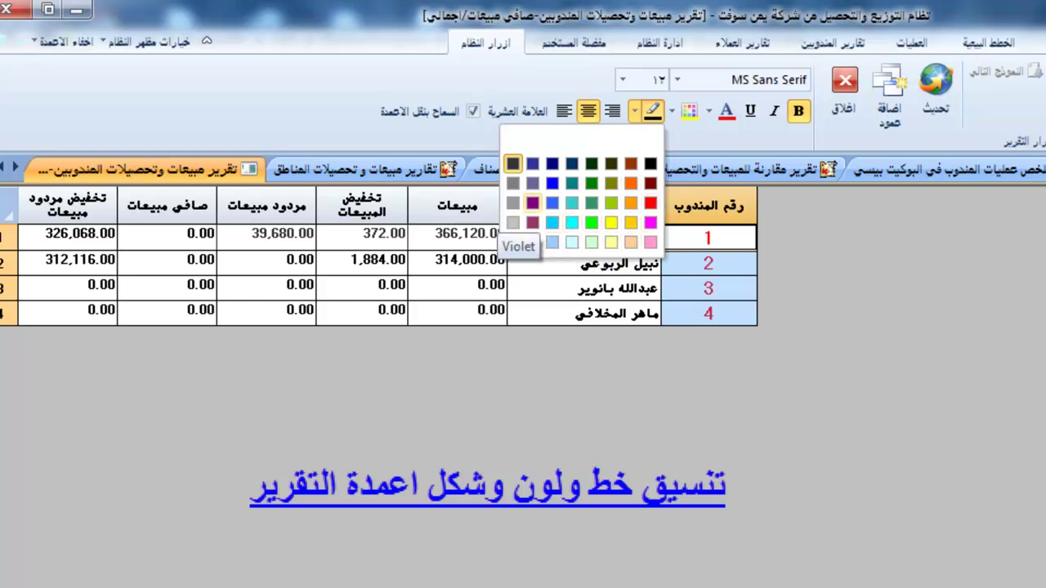
pyautogui.click(552, 222)
pyautogui.click(457, 260)
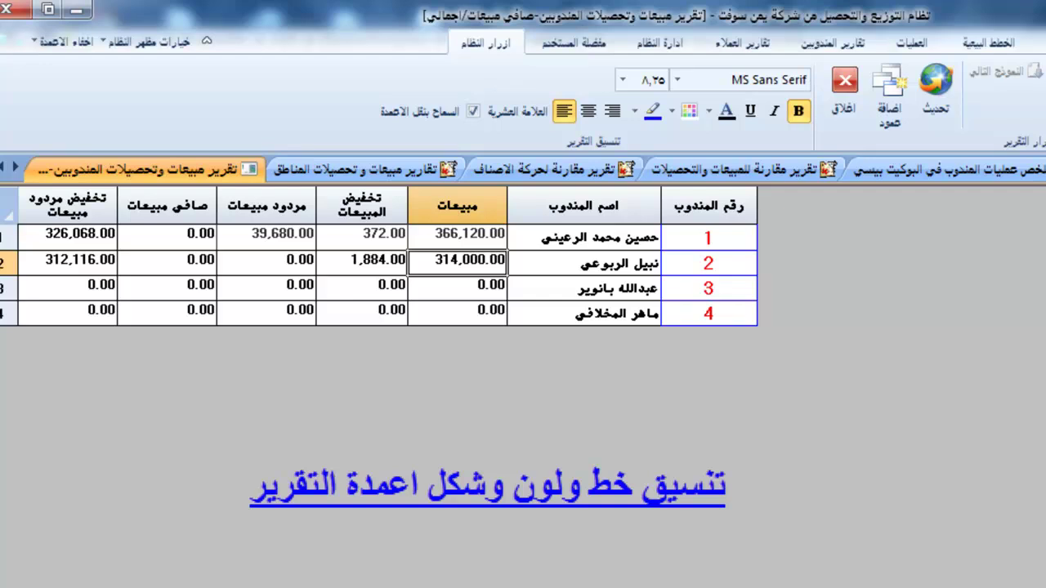
# Try Arial for the report text, then switch it to MS Sans Serif.
pyautogui.click(584, 237)
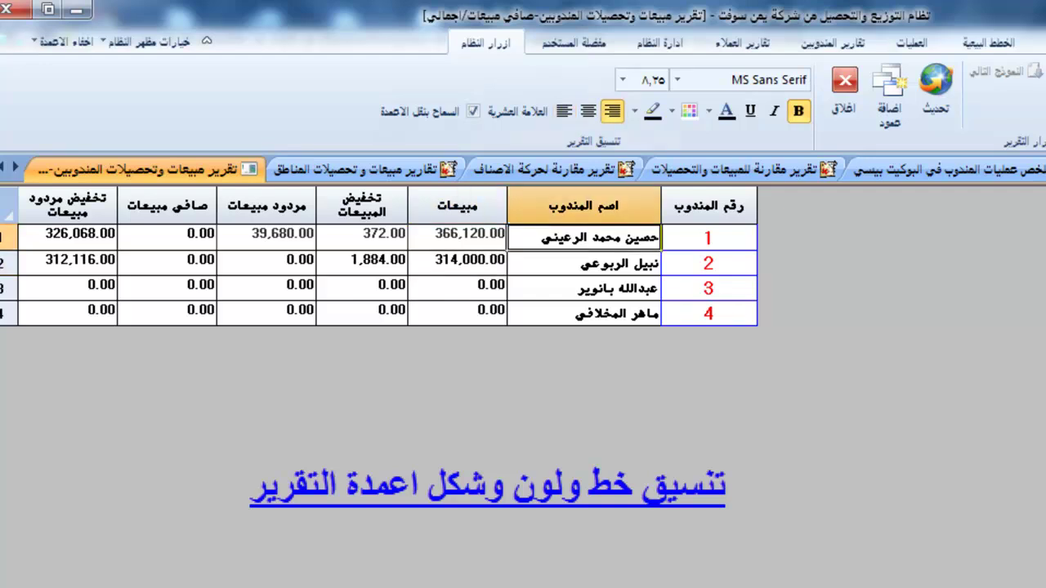
pyautogui.click(677, 79)
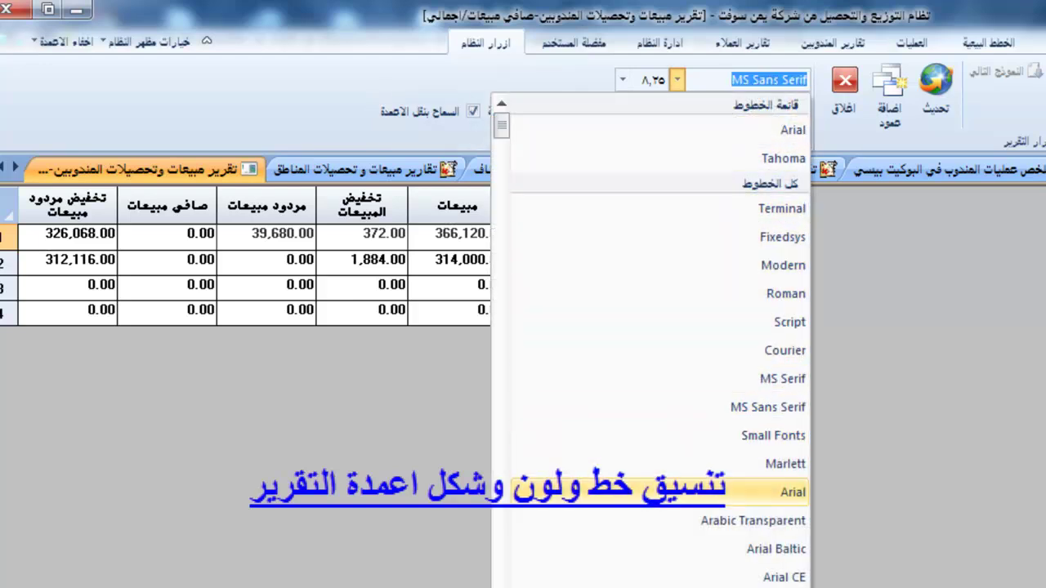
pyautogui.click(783, 492)
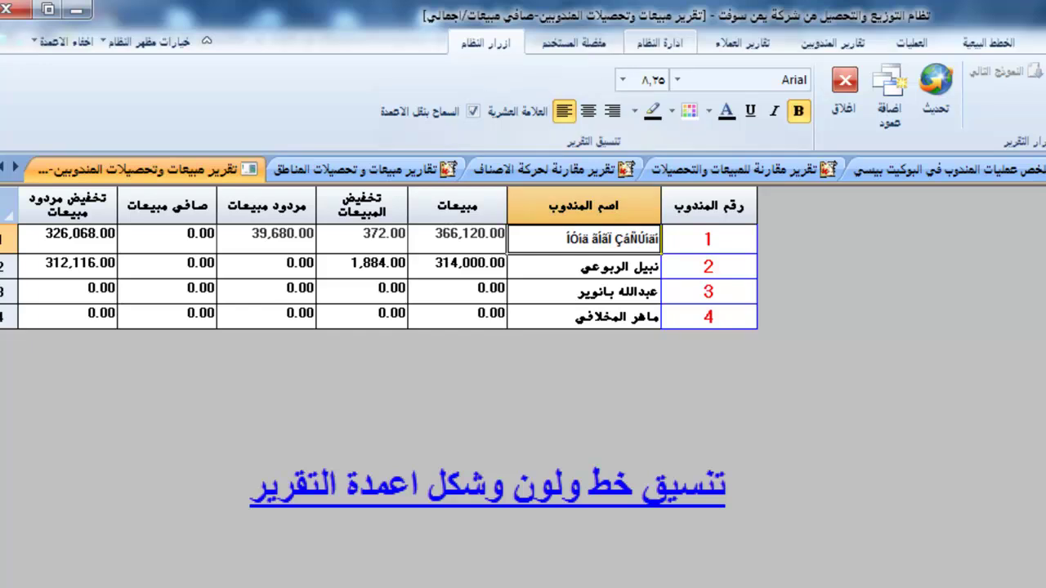
pyautogui.click(677, 79)
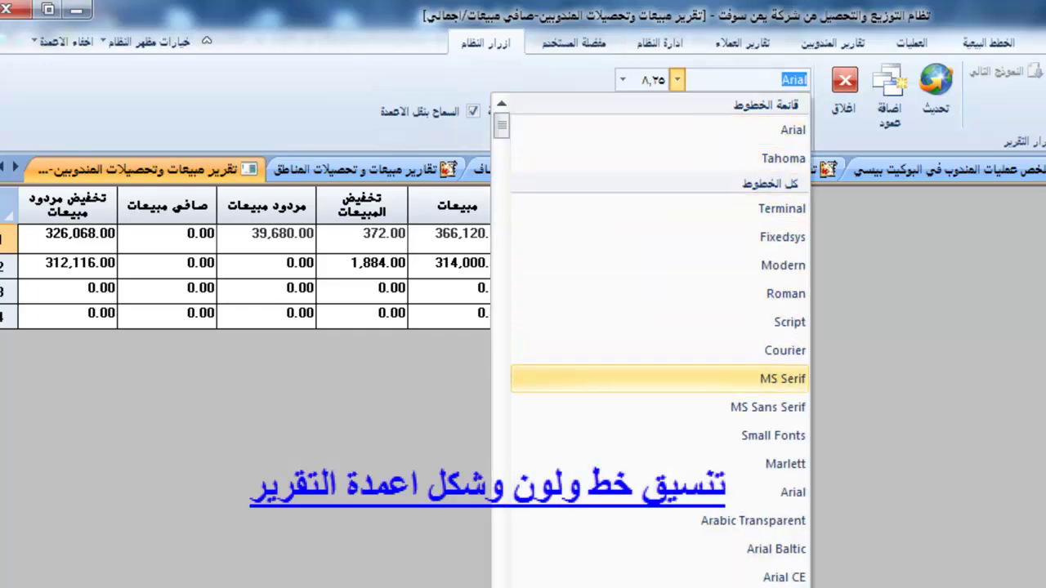
pyautogui.click(756, 407)
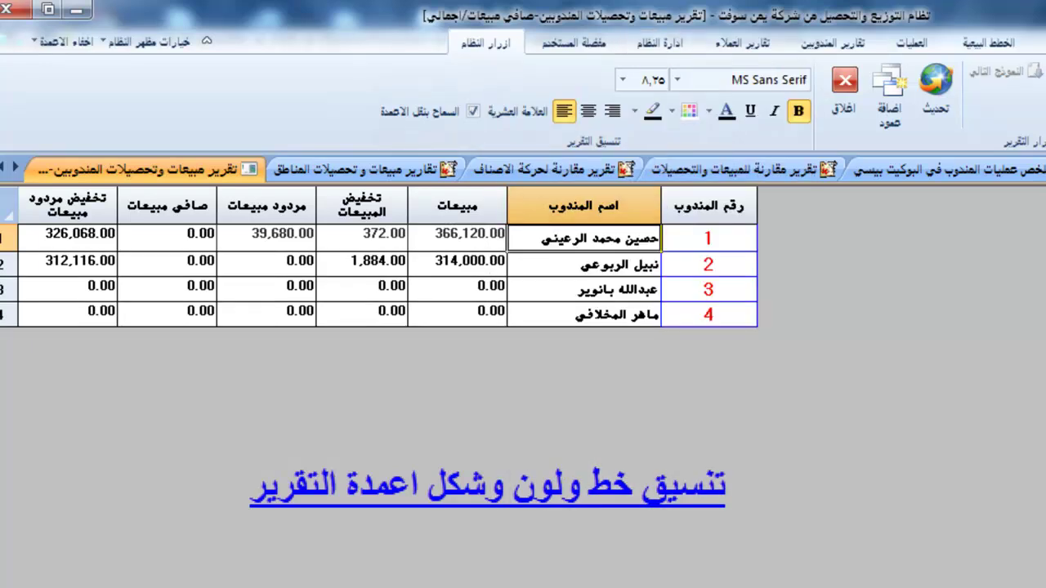
# Try font sizes 18, 8 and 9, then set the whole grid's text to size 12.
pyautogui.click(622, 79)
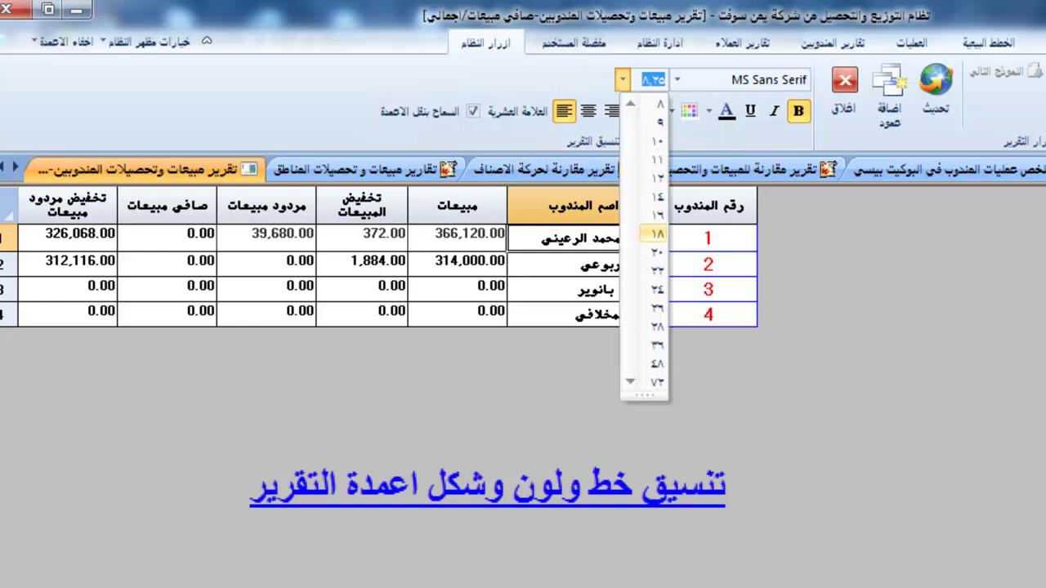
pyautogui.click(657, 234)
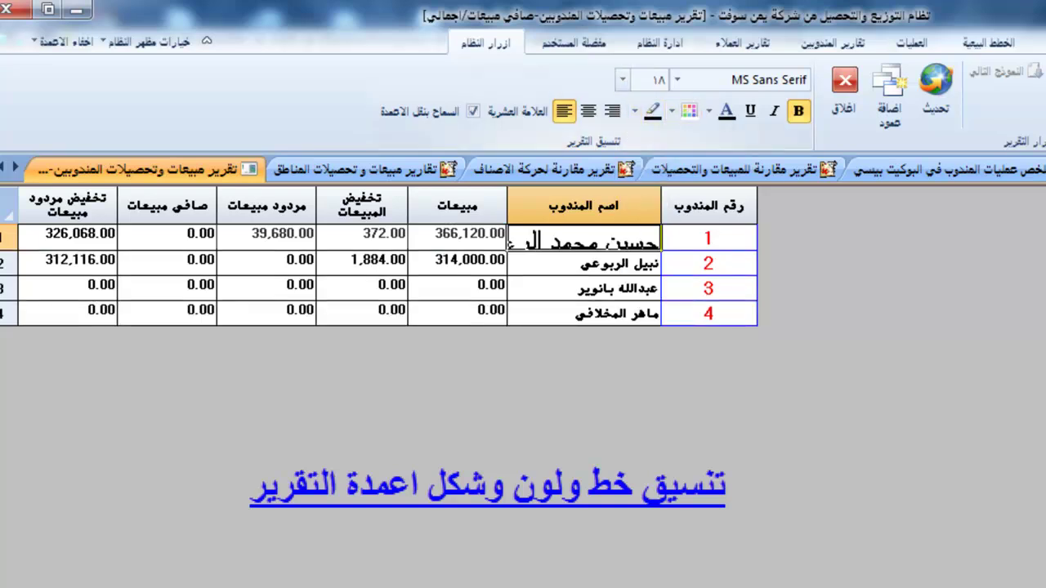
pyautogui.click(622, 79)
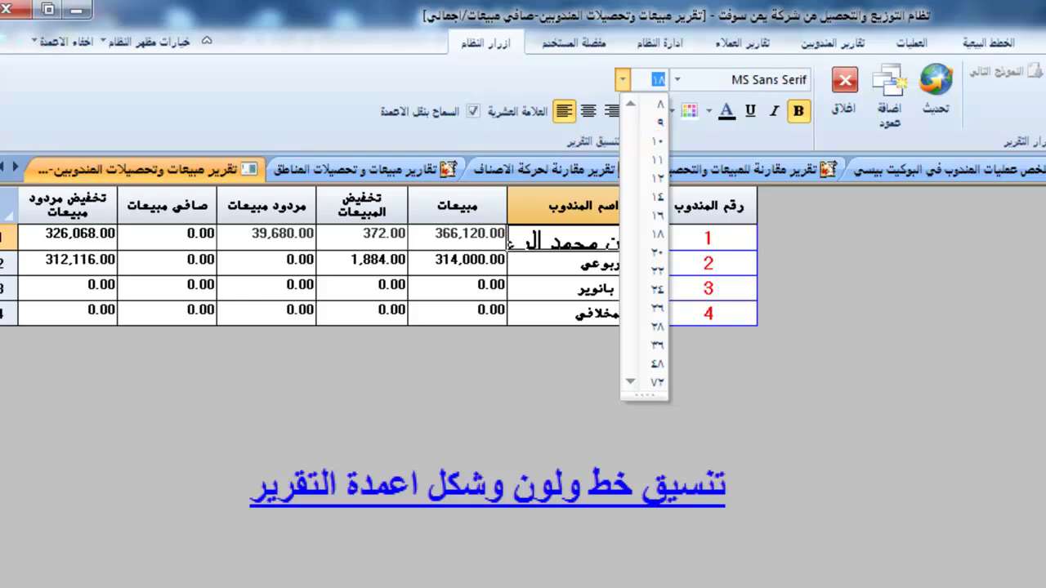
pyautogui.click(659, 104)
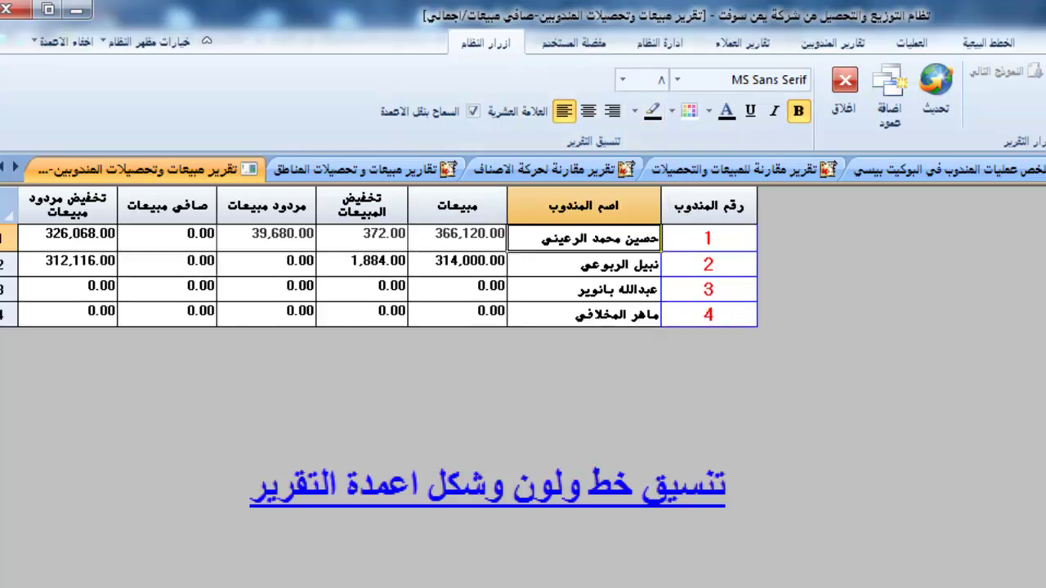
pyautogui.click(8, 204)
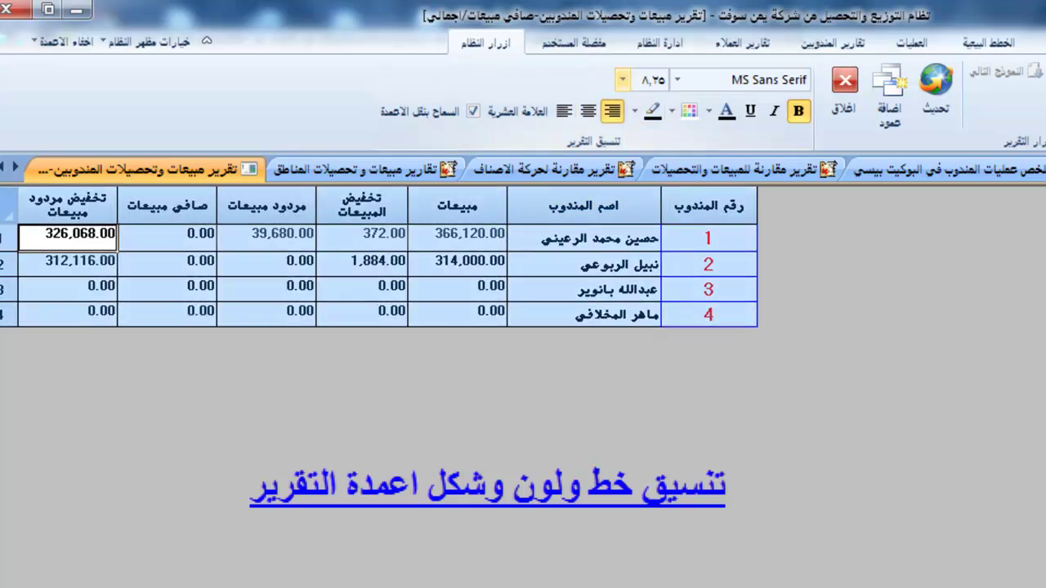
pyautogui.click(622, 80)
pyautogui.click(658, 121)
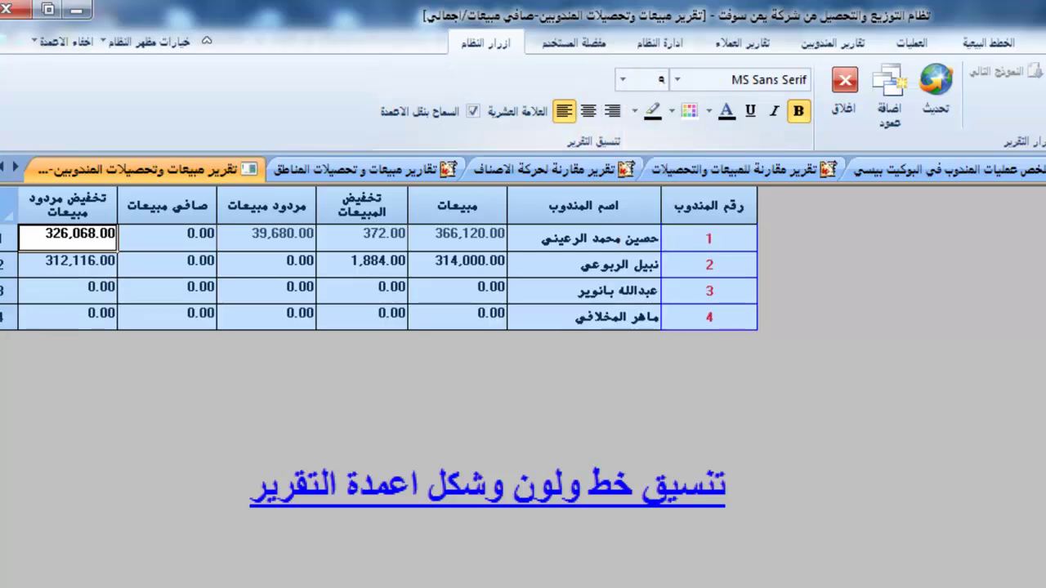
pyautogui.click(623, 79)
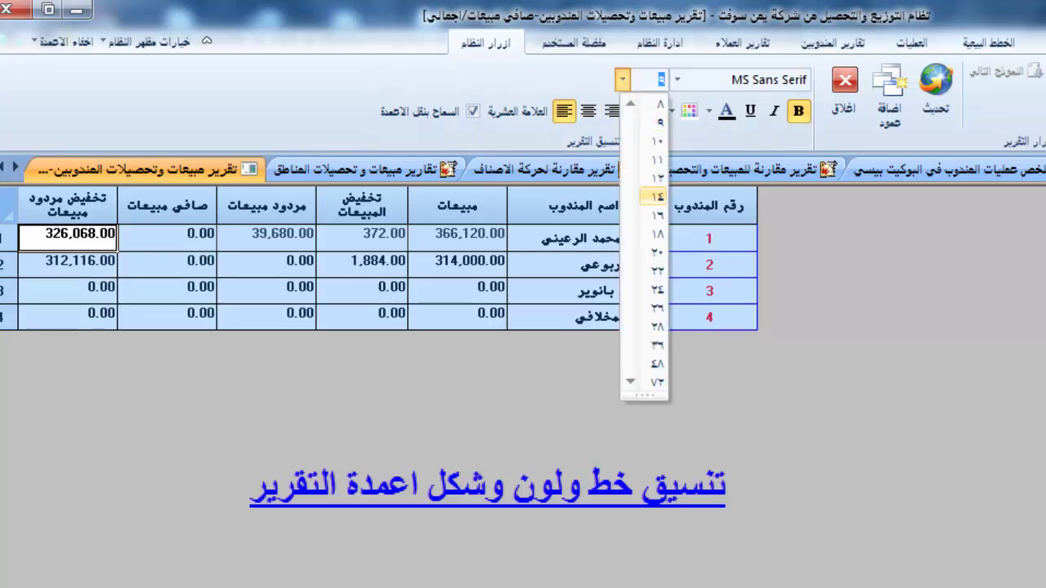
pyautogui.click(656, 177)
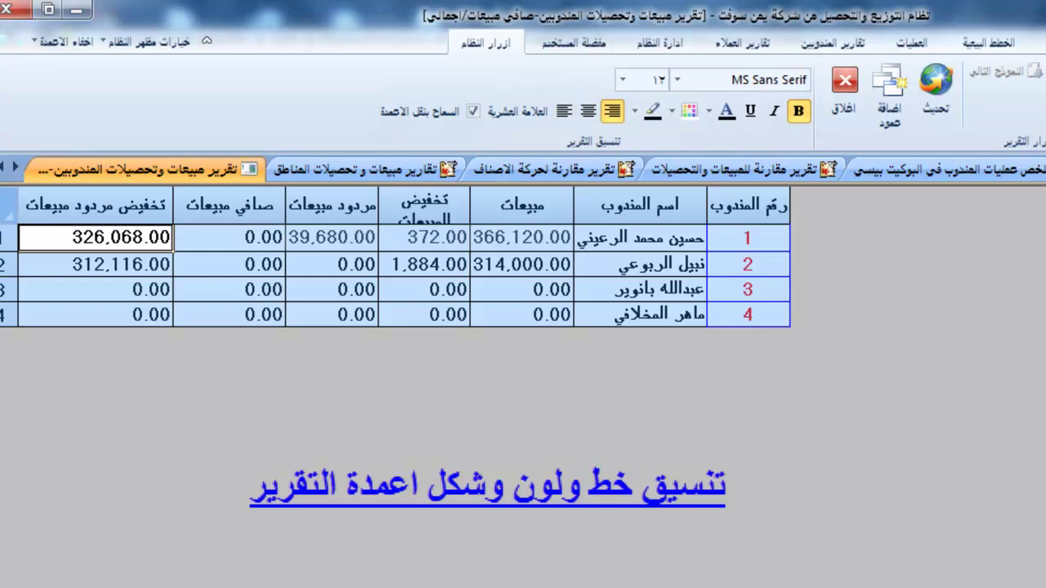
# Reduce the grid text to size 10, then centre the مبيعات values and colour them red.
pyautogui.click(622, 79)
pyautogui.click(656, 140)
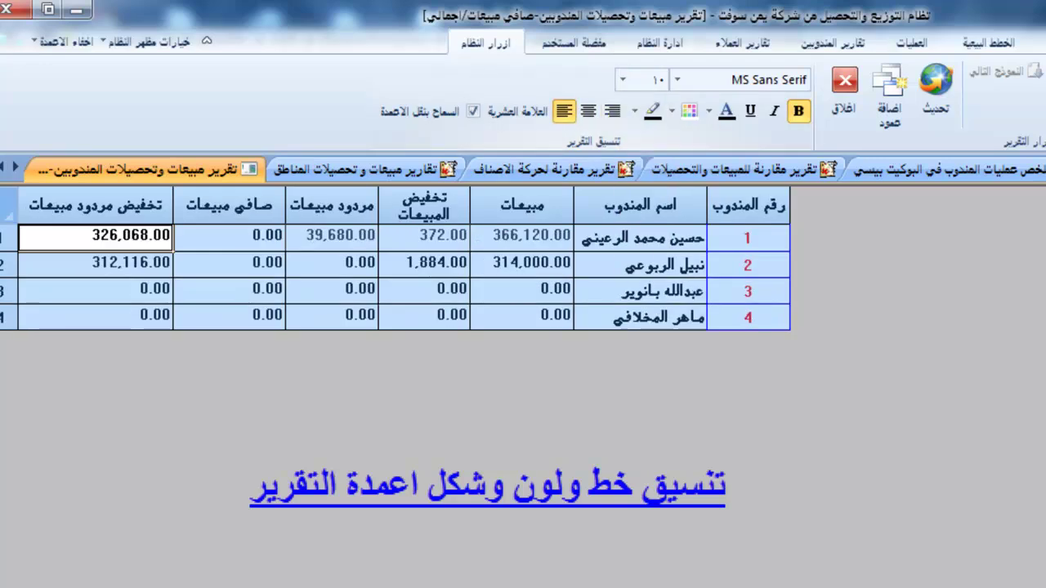
pyautogui.click(423, 234)
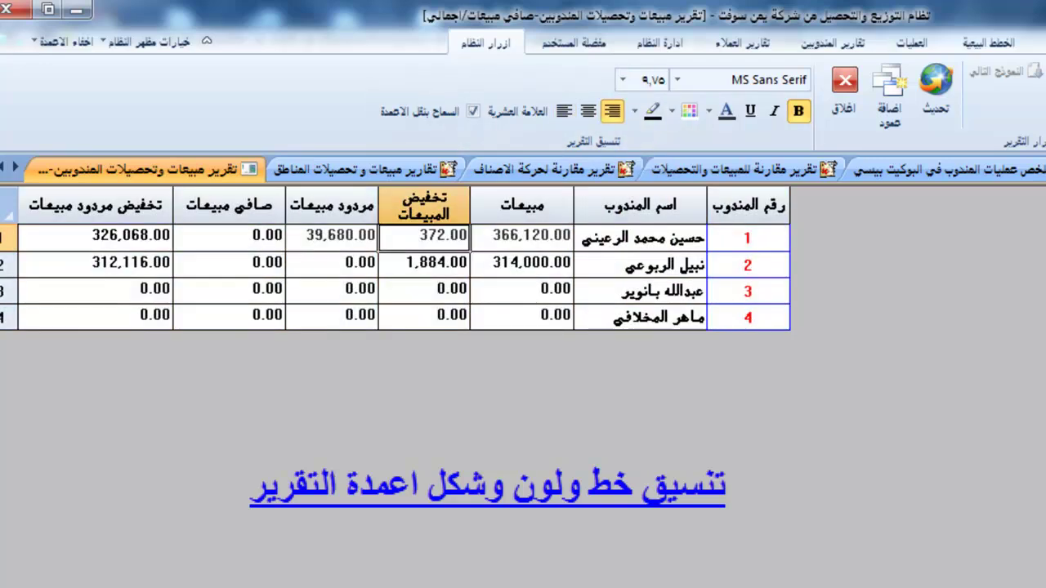
pyautogui.click(521, 235)
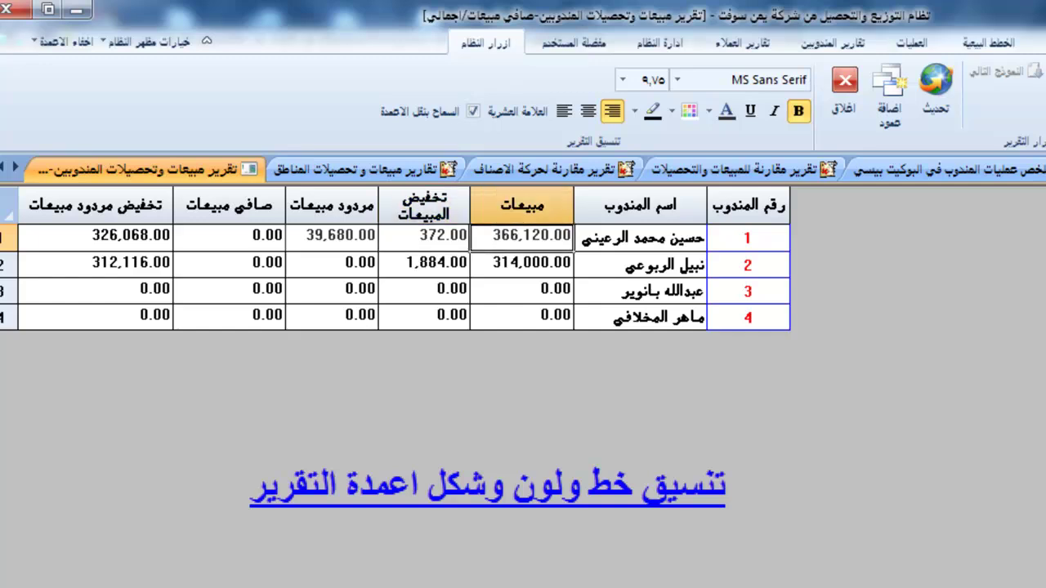
pyautogui.hotkey('shift', 'Down')
pyautogui.hotkey('shift', 'Down')
pyautogui.hotkey('shift', 'Down')
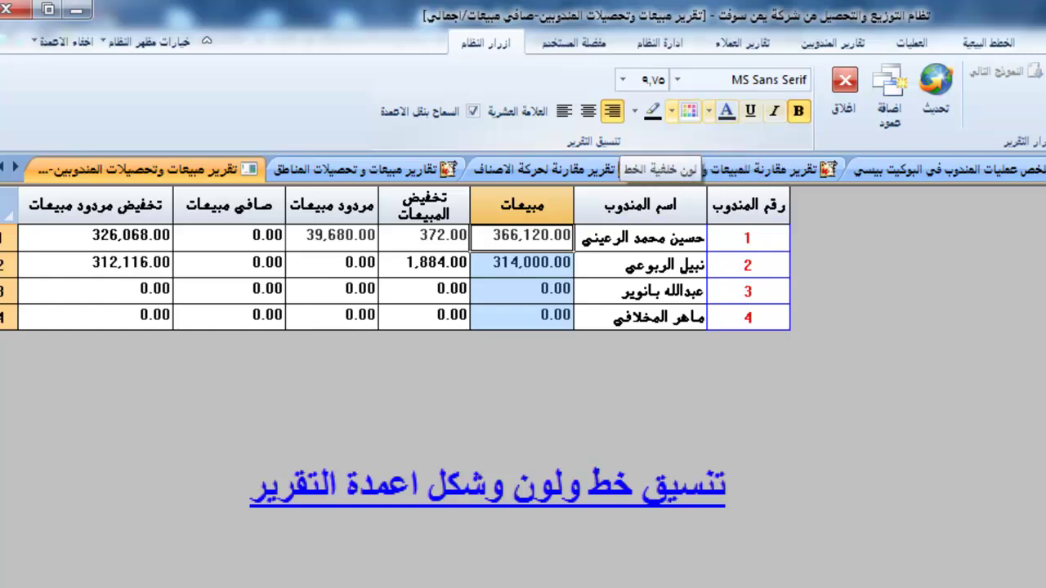
pyautogui.click(588, 111)
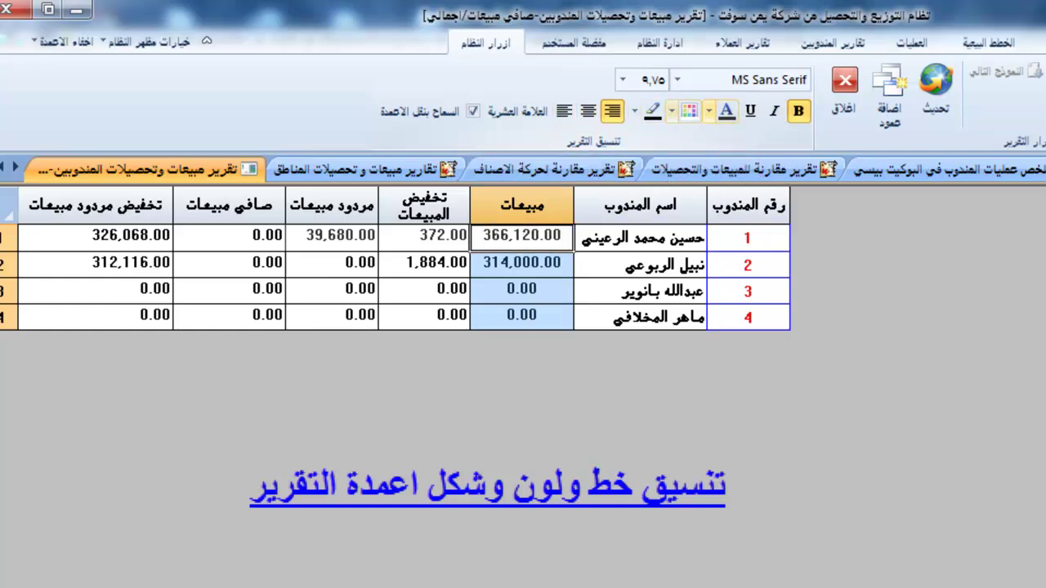
pyautogui.click(709, 110)
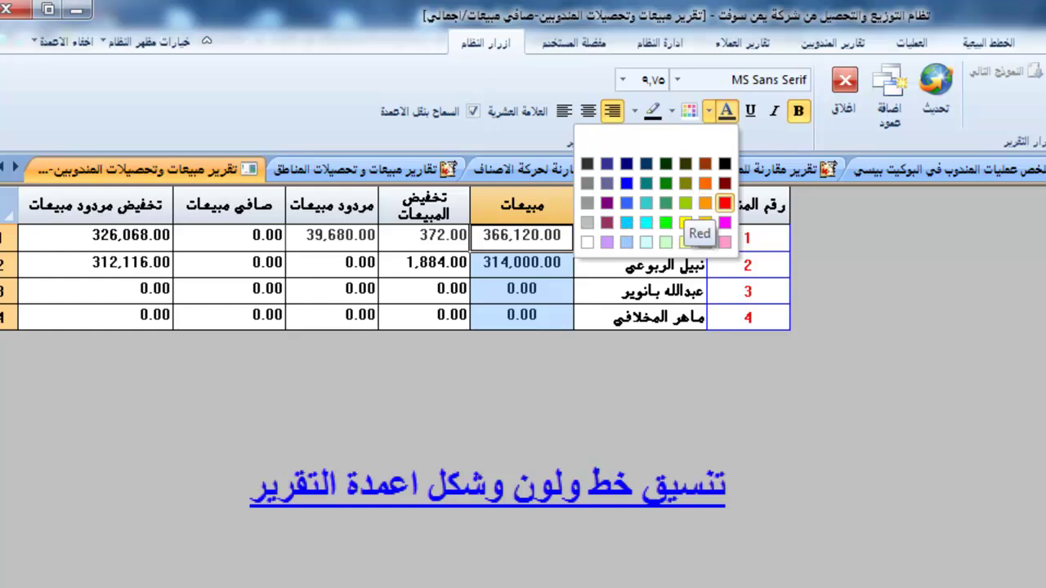
pyautogui.click(724, 202)
# Centre the تخفيض المبيعات values and select the 312,116.00 value in تخفيض مردود مبيعات.
pyautogui.moveTo(425, 235); pyautogui.dragTo(424, 315)
pyautogui.click(587, 110)
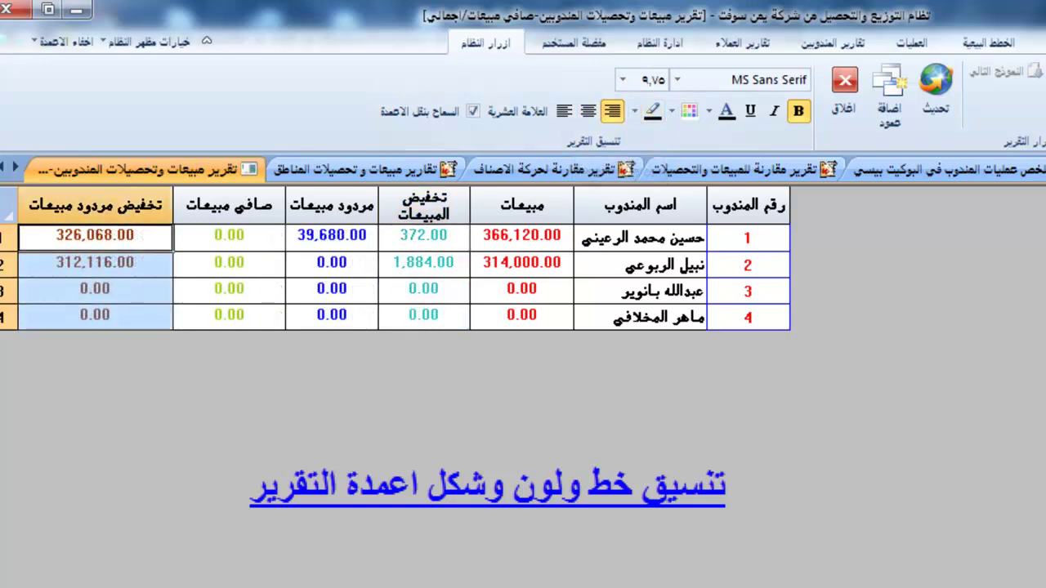
pyautogui.click(95, 262)
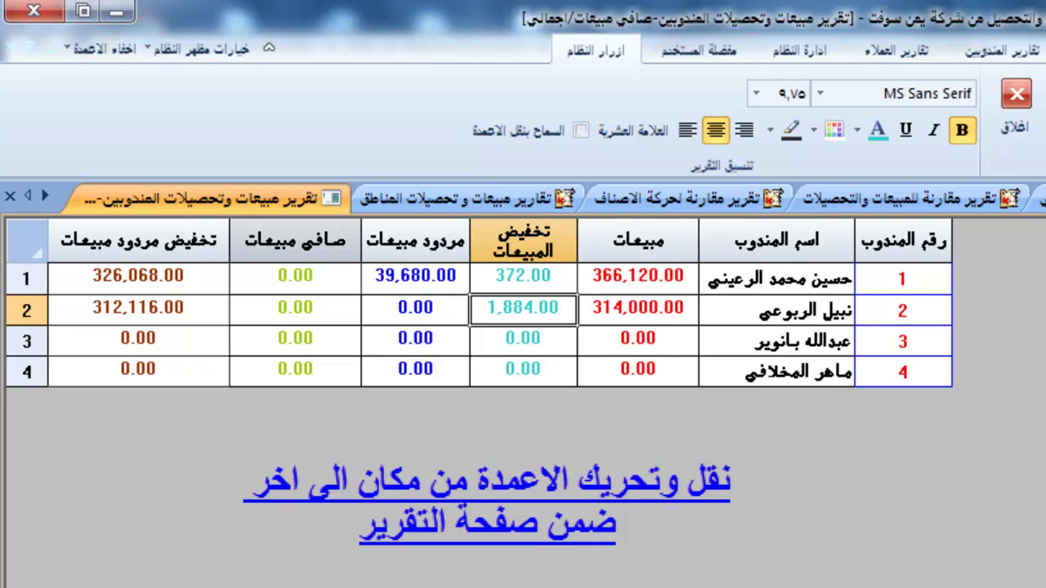
# Drag صافي مبيعات to the far left and reposition the تخفيض المبيعات, مبيعات and تخفيض مردود مبيعات columns.
pyautogui.click(294, 240)
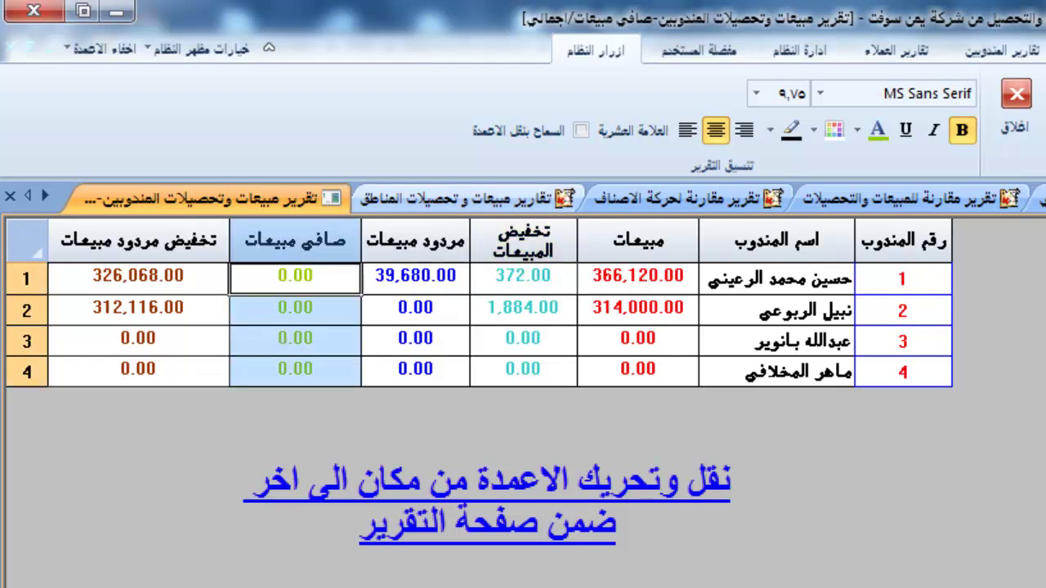
pyautogui.moveTo(295, 239); pyautogui.dragTo(81, 237)
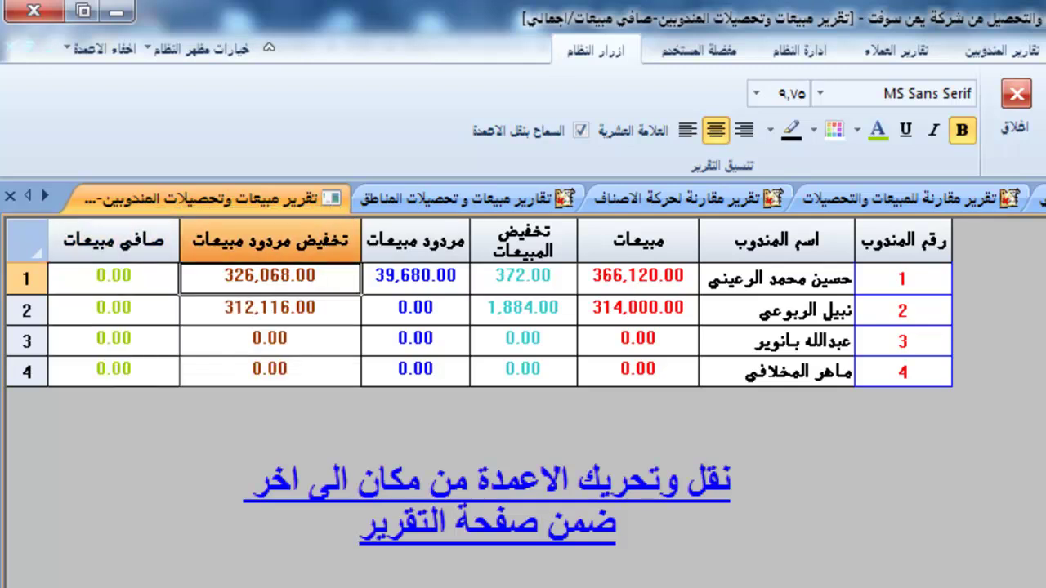
pyautogui.moveTo(523, 240); pyautogui.dragTo(495, 239)
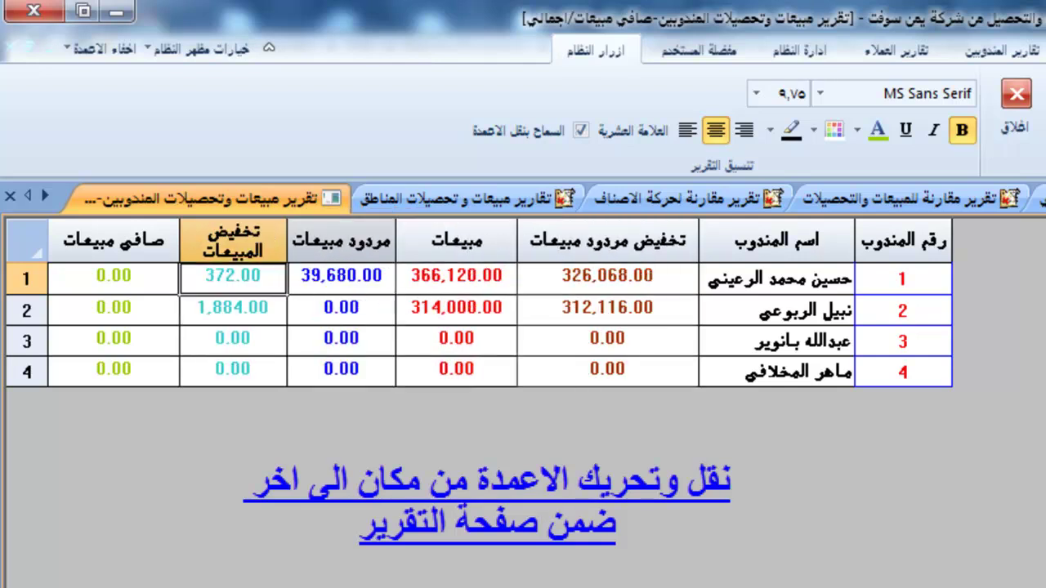
pyautogui.moveTo(645, 240); pyautogui.dragTo(270, 239)
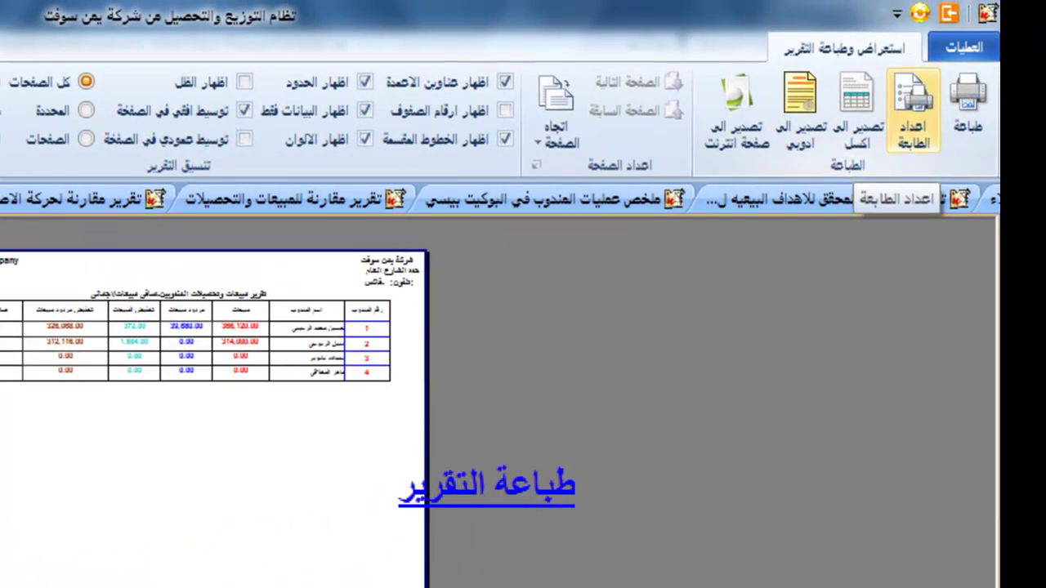
pyautogui.click(913, 110)
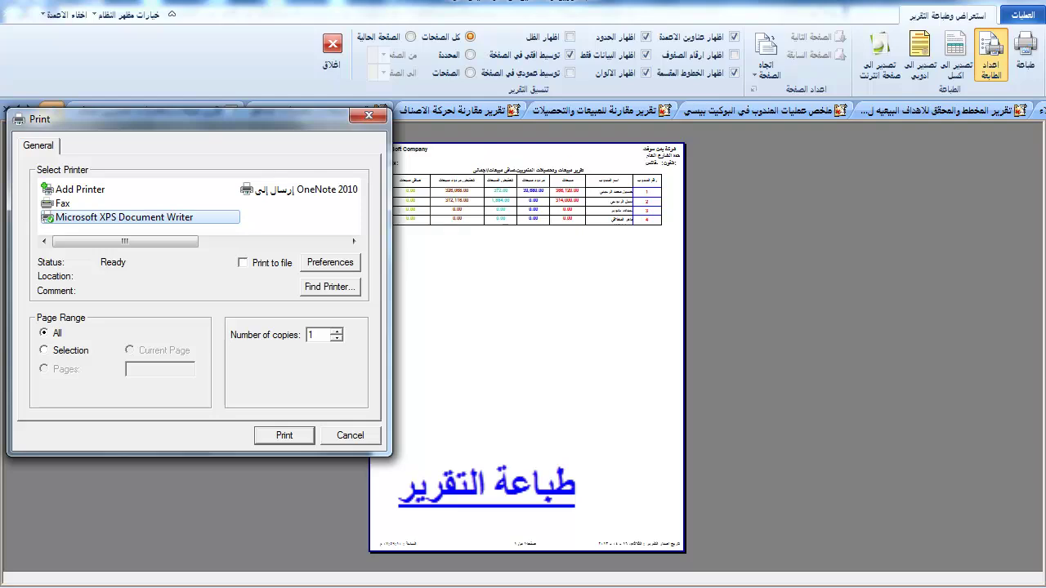
pyautogui.press('Escape')
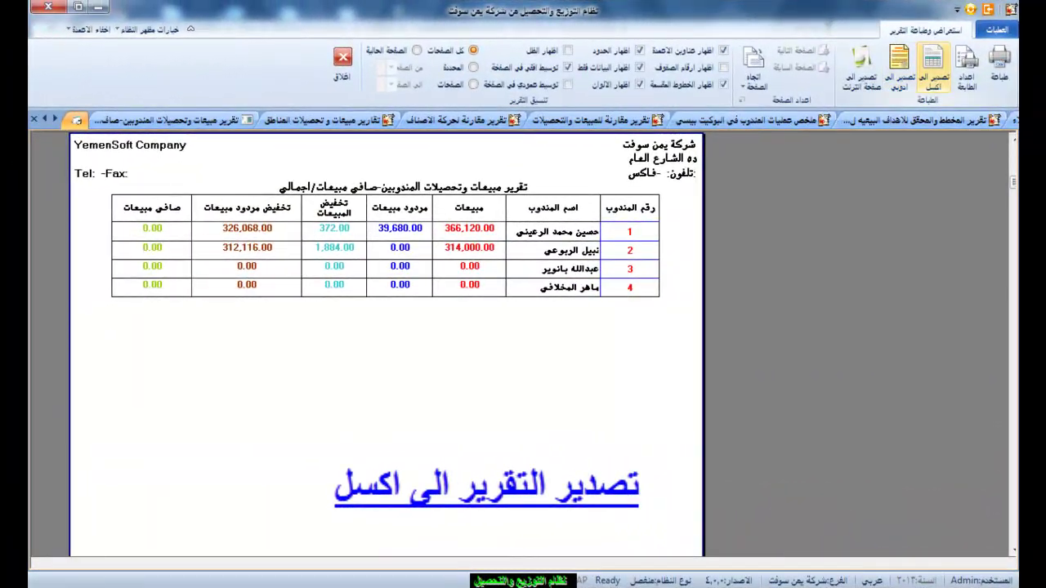
pyautogui.scroll(1, 387, 343)
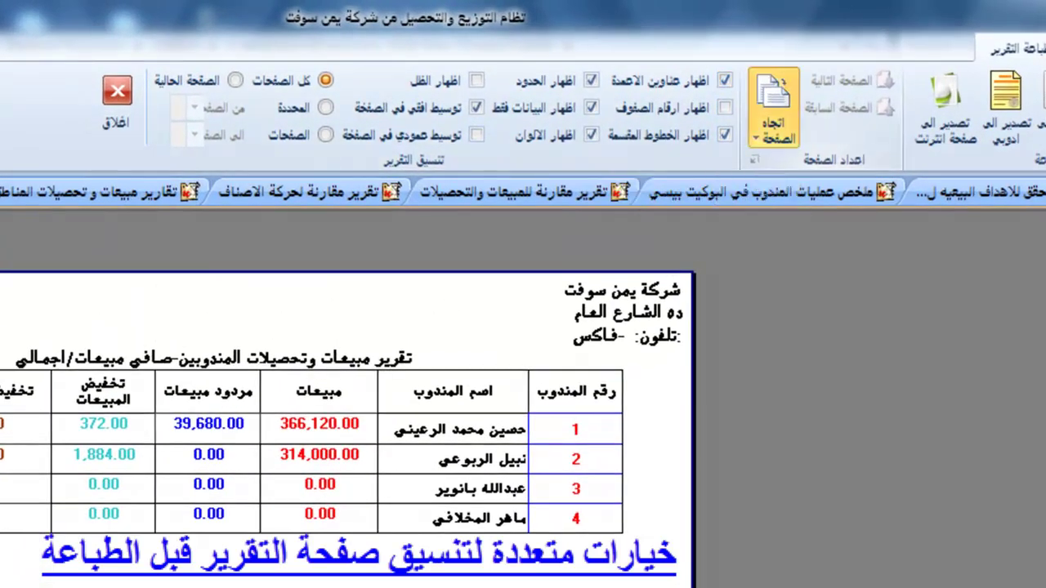
# Try landscape page orientation, then switch the report back to portrait.
pyautogui.click(773, 115)
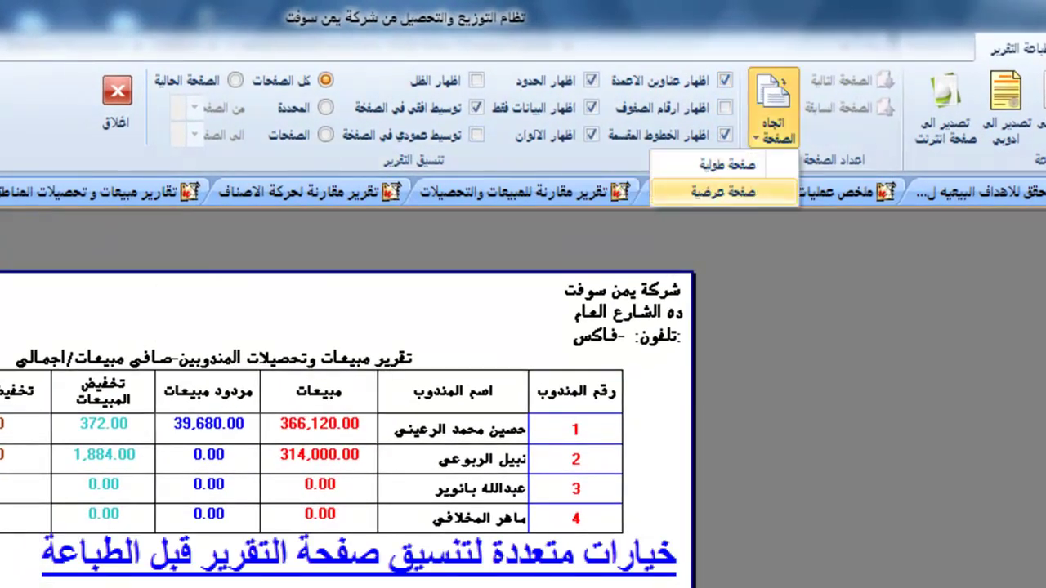
pyautogui.click(723, 192)
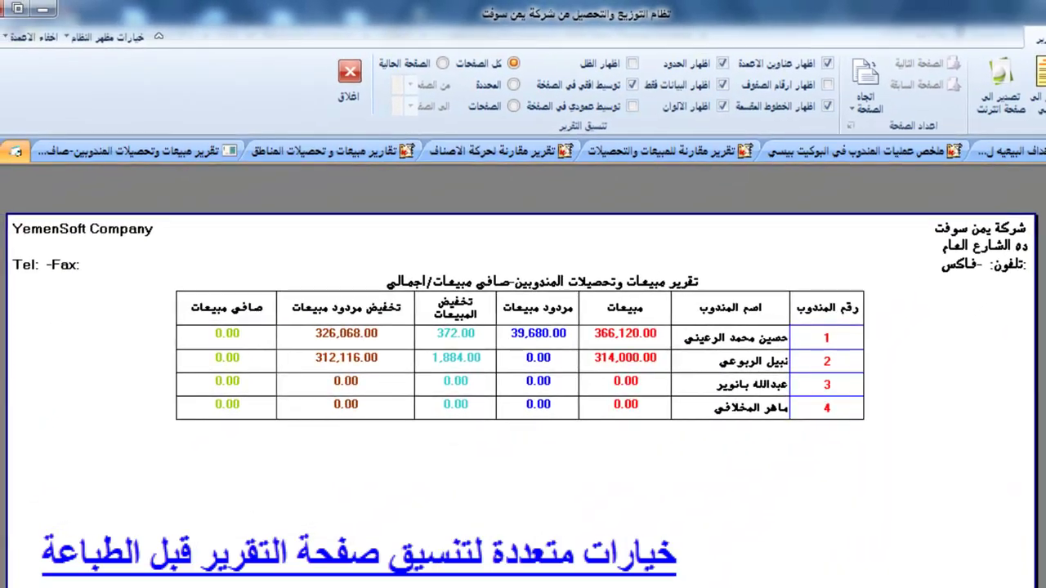
pyautogui.click(866, 86)
pyautogui.click(858, 131)
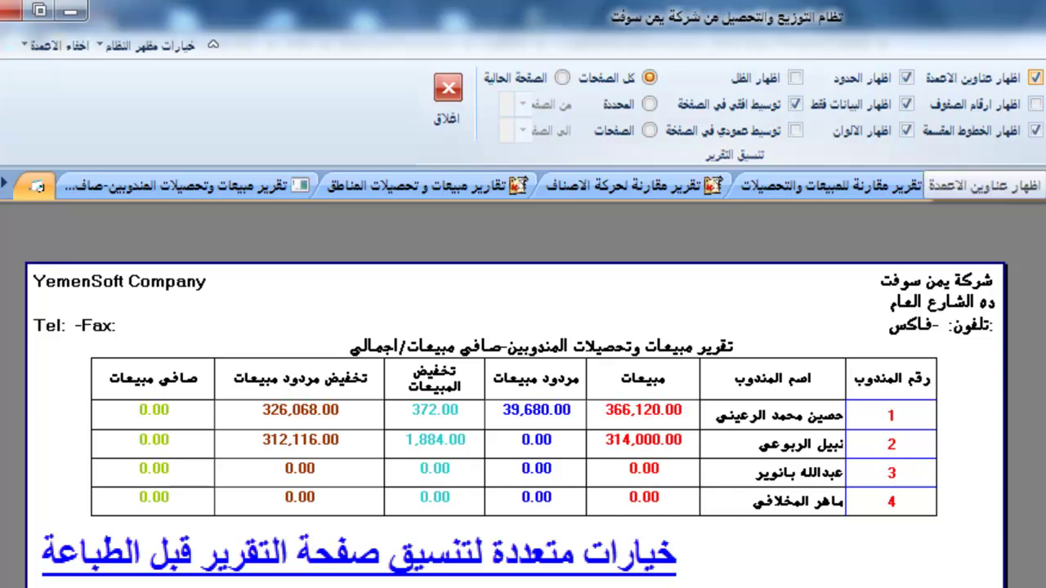
# Toggle the column headers and row numbers off and on, and hide the table's dividing lines.
pyautogui.click(1034, 77)
pyautogui.click(1034, 77)
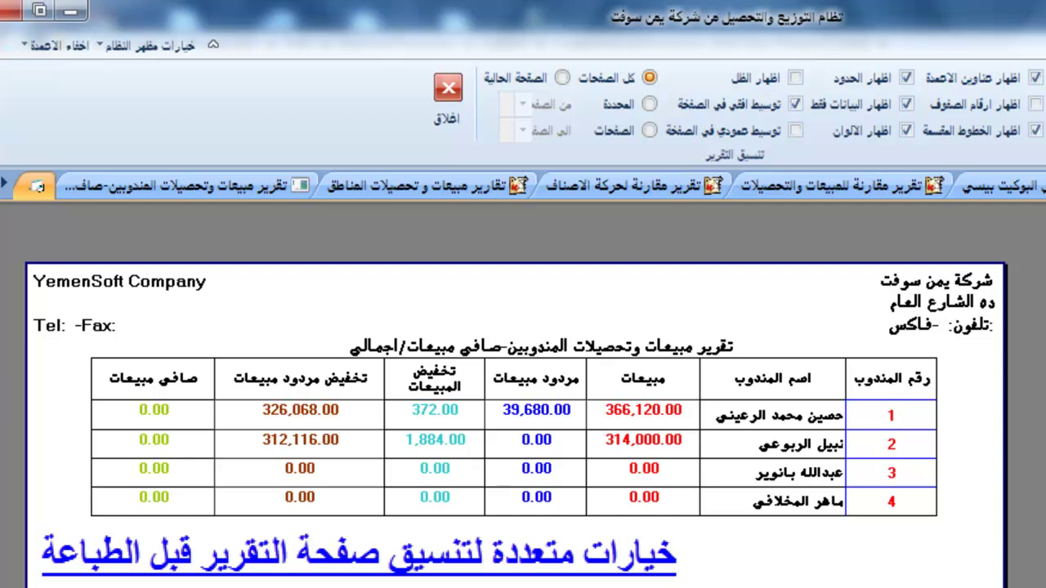
pyautogui.click(1034, 78)
pyautogui.click(1035, 78)
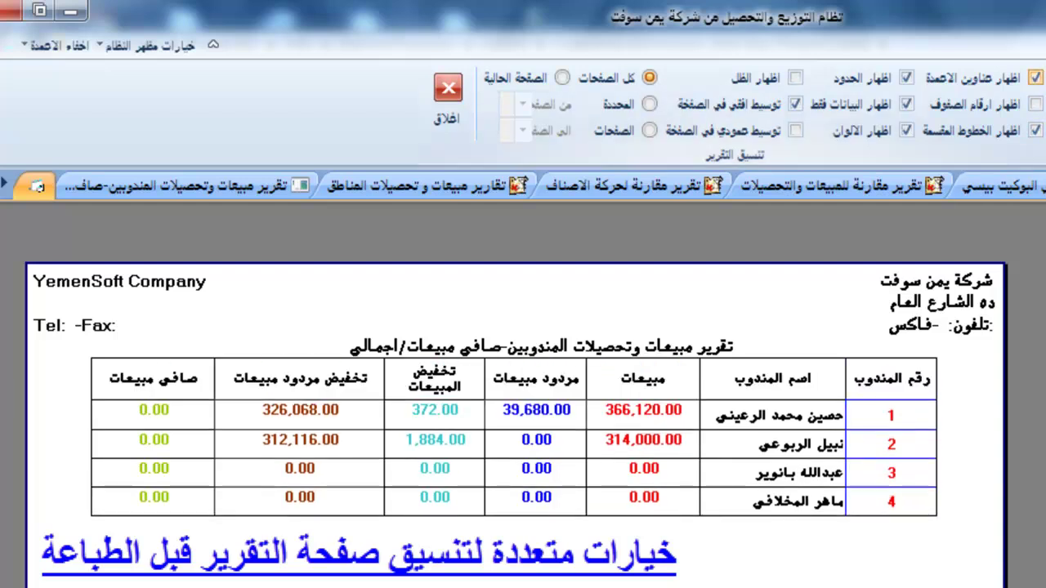
pyautogui.click(1034, 104)
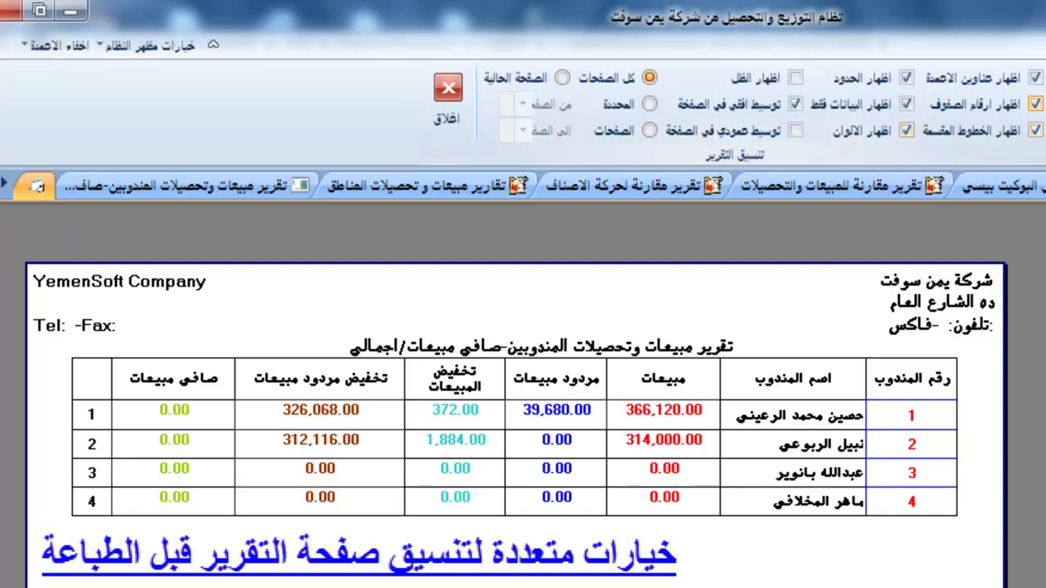
pyautogui.click(1034, 104)
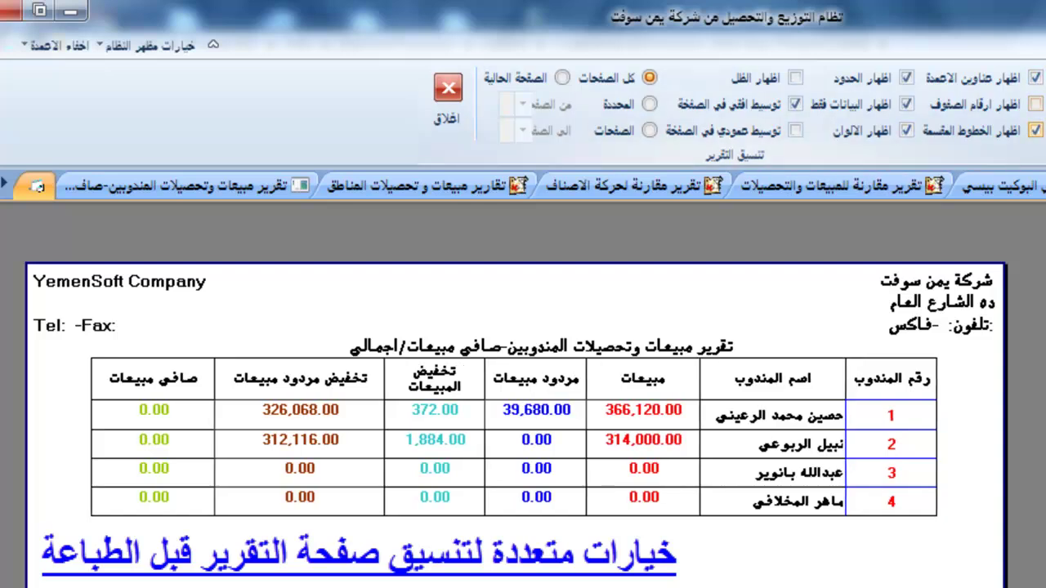
pyautogui.click(1034, 130)
# Test the border, colour, shadow and horizontal/vertical centring options, restoring each afterwards.
pyautogui.click(906, 77)
pyautogui.click(906, 78)
pyautogui.click(906, 130)
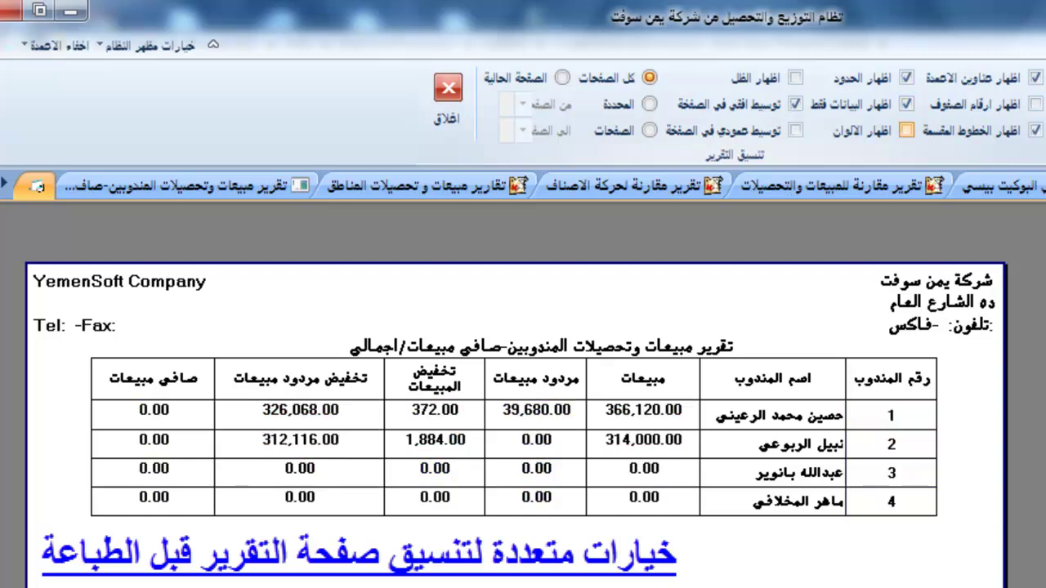
pyautogui.click(906, 130)
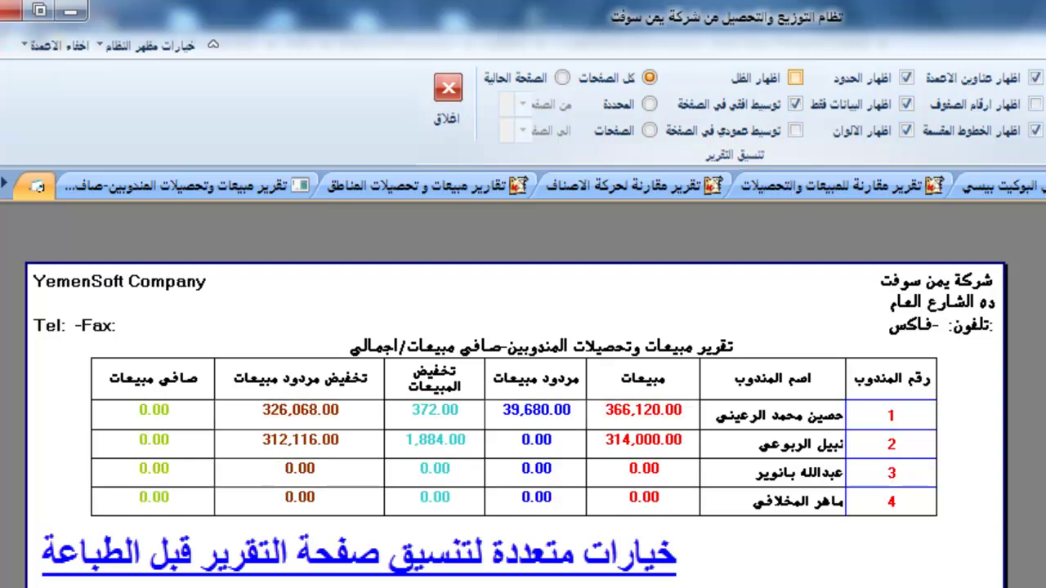
pyautogui.click(795, 77)
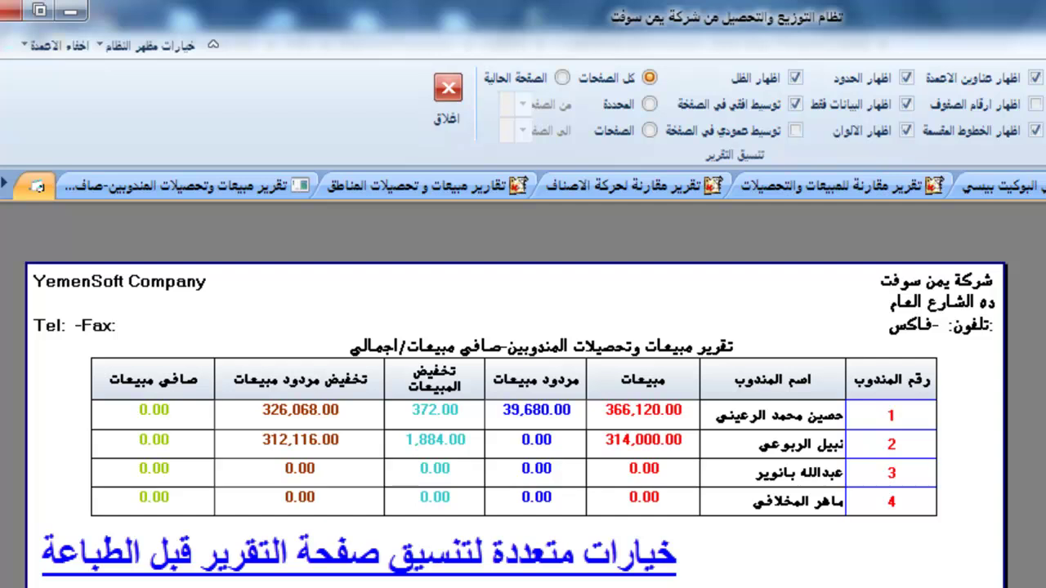
pyautogui.click(795, 78)
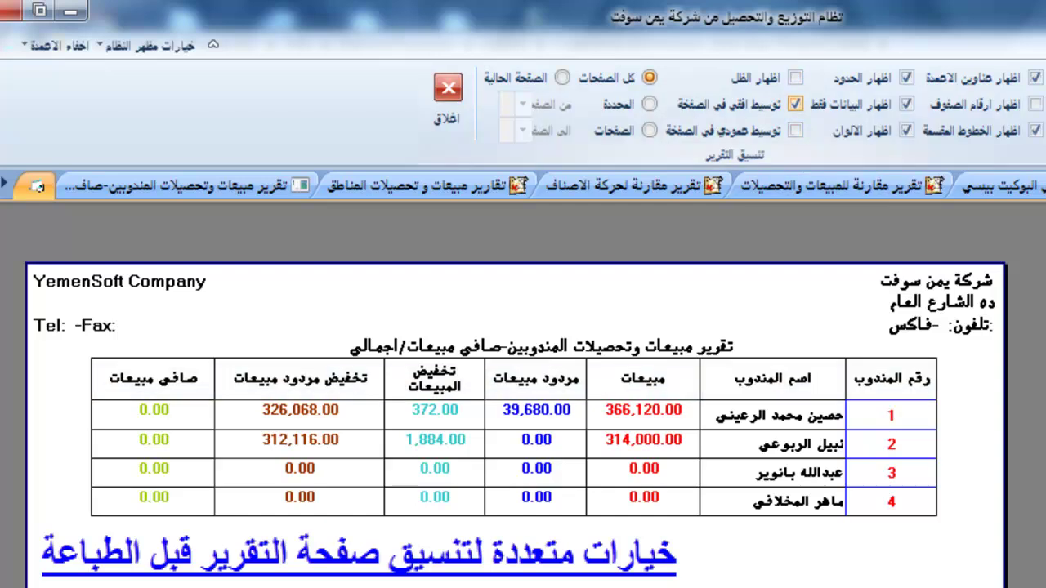
pyautogui.click(795, 104)
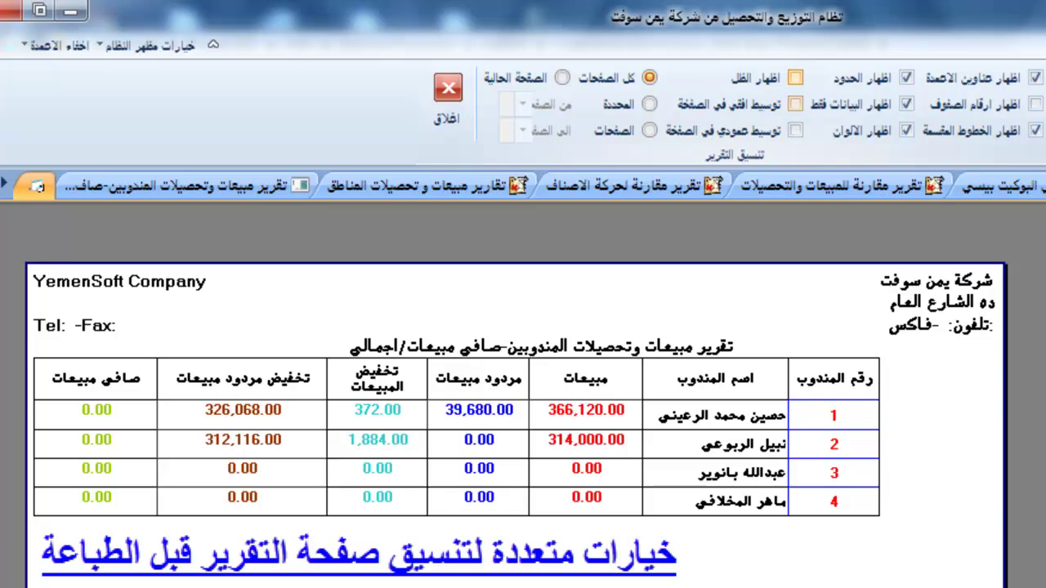
pyautogui.click(795, 104)
pyautogui.click(794, 130)
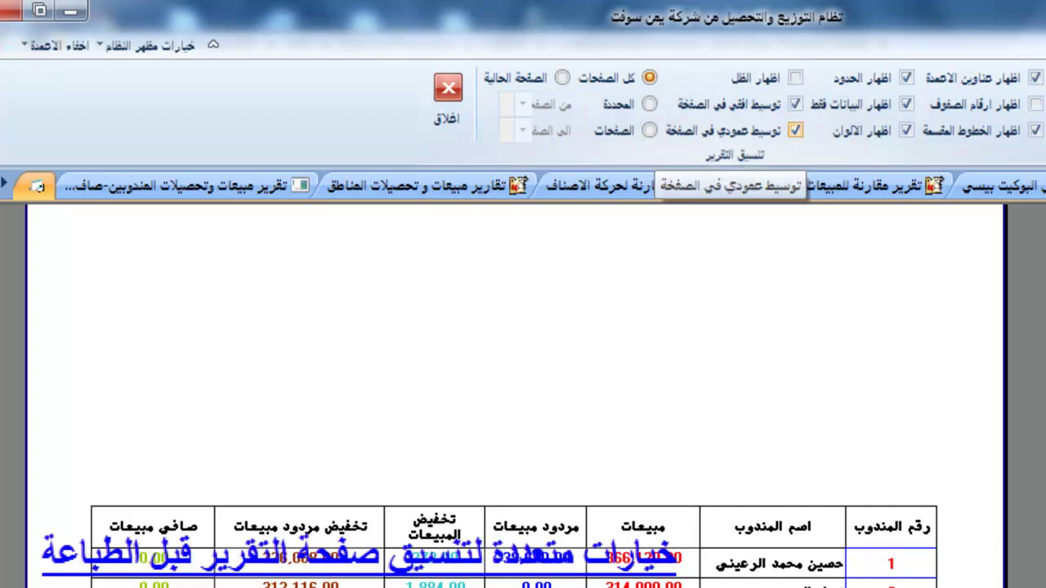
pyautogui.click(795, 130)
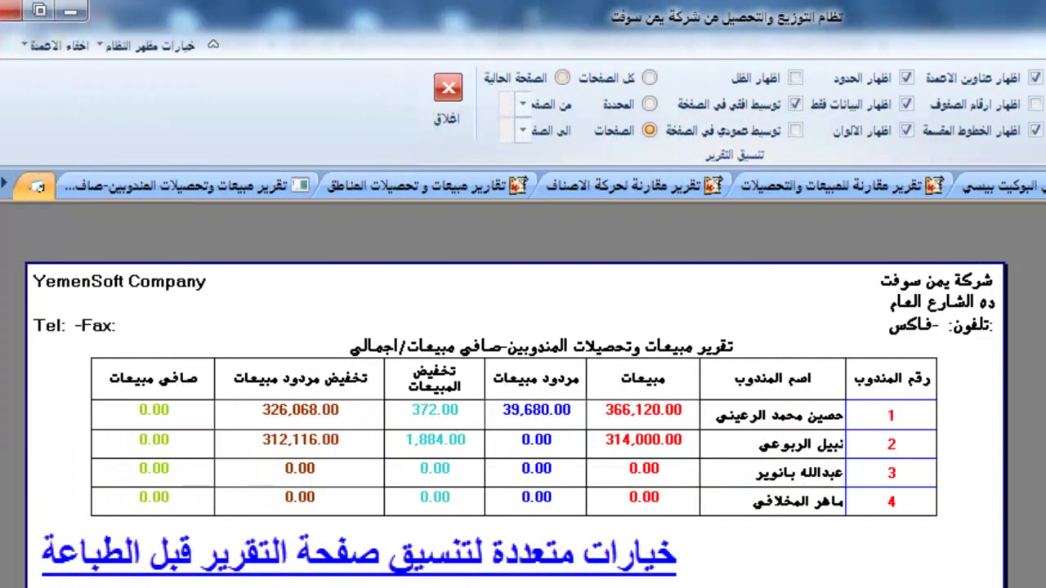
# Set printing to a chosen page range, leaving the first and last pages unchanged, then close the preview.
pyautogui.click(562, 78)
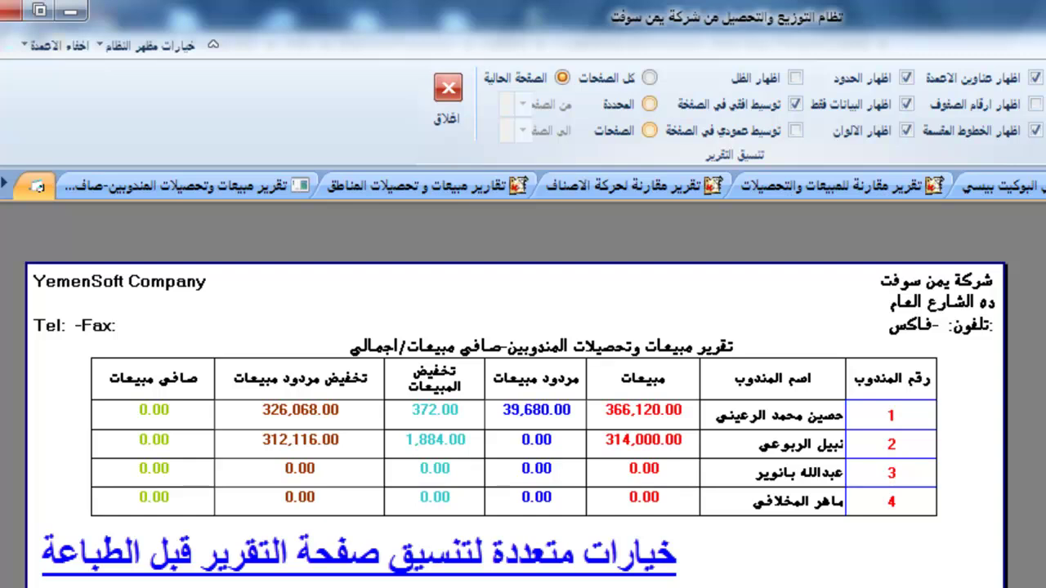
pyautogui.click(649, 129)
pyautogui.click(522, 103)
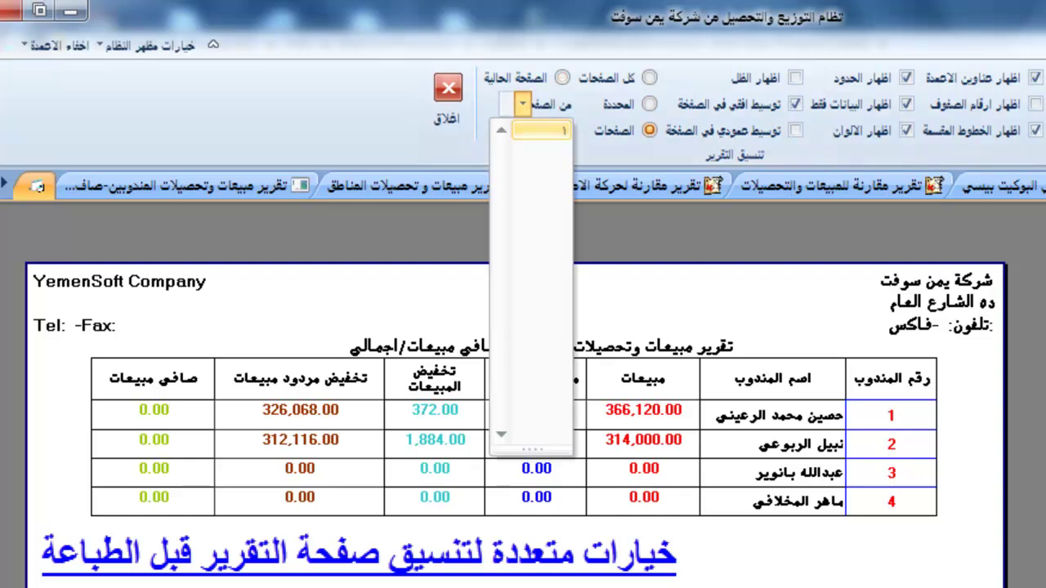
pyautogui.press('Escape')
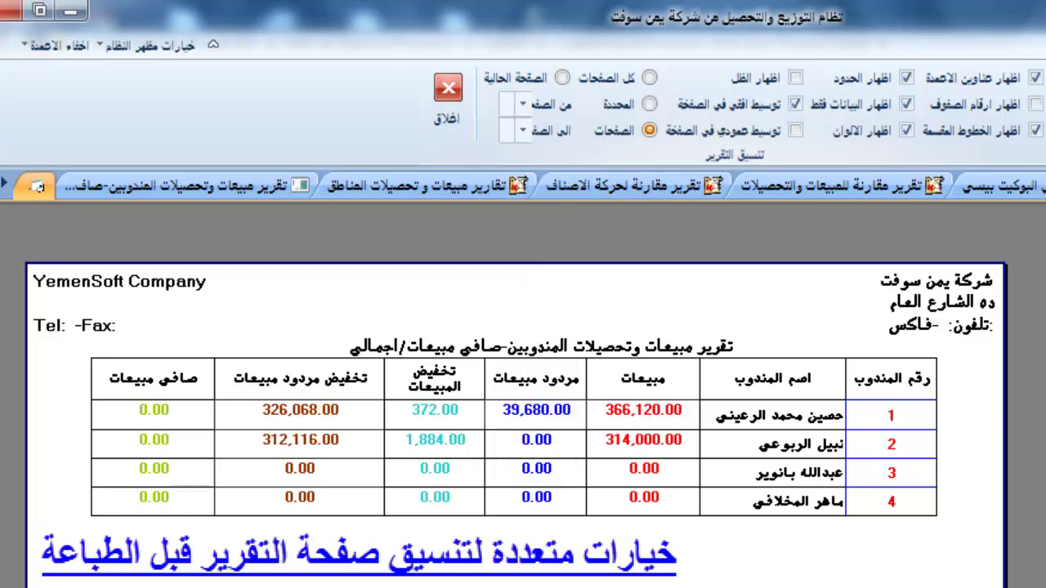
pyautogui.click(522, 130)
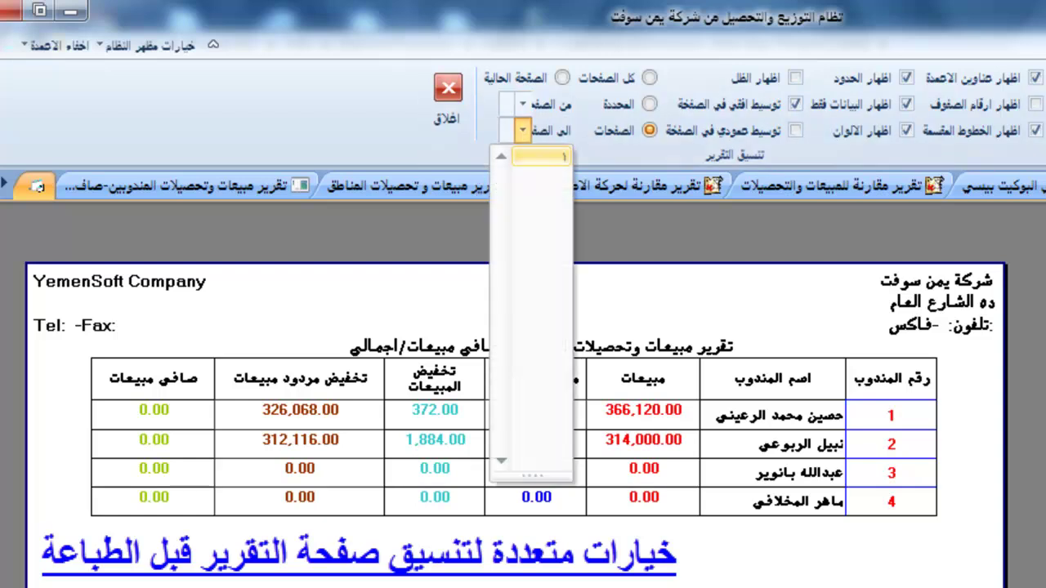
pyautogui.press('Escape')
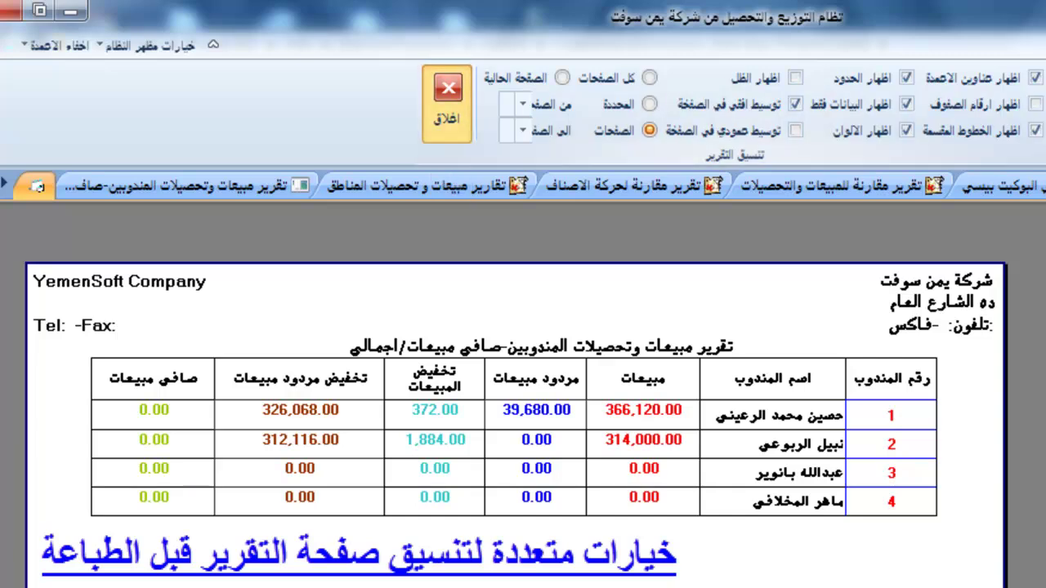
pyautogui.click(447, 104)
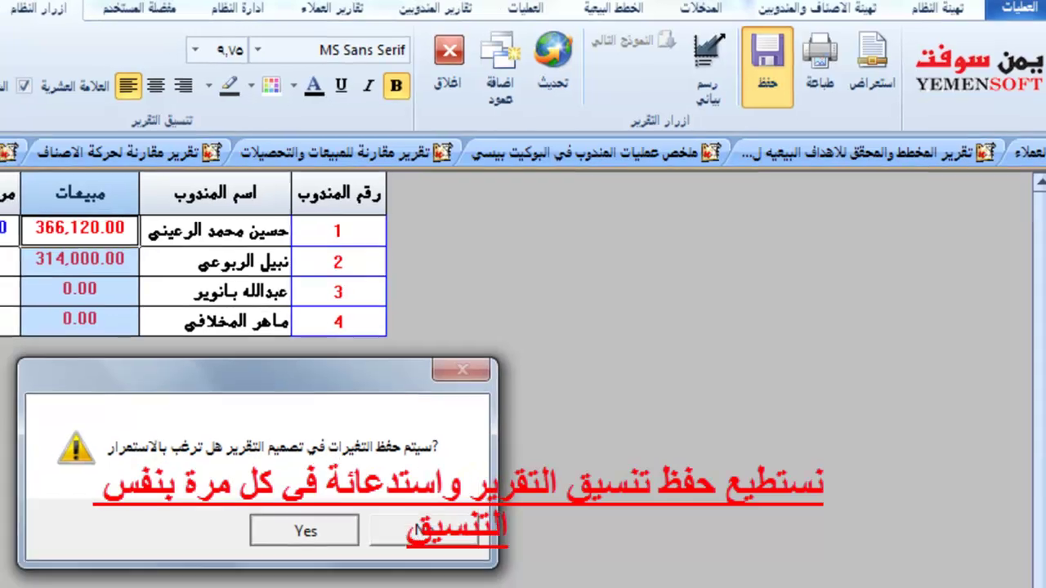
# Save the layout changes, close the net sales report, run sales-and-collections, then switch to the debt report form.
pyautogui.press('Return')
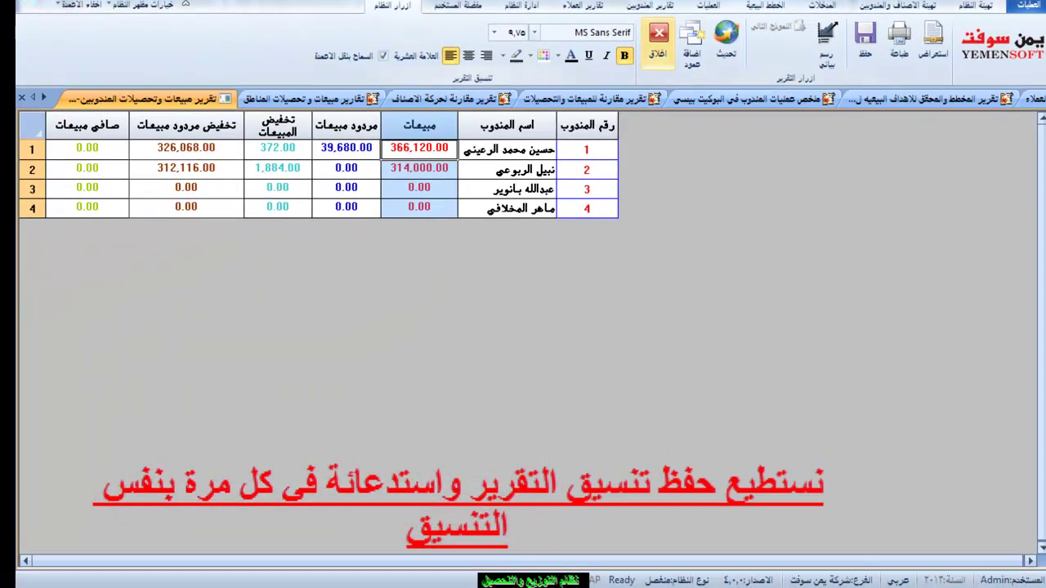
pyautogui.press('Escape')
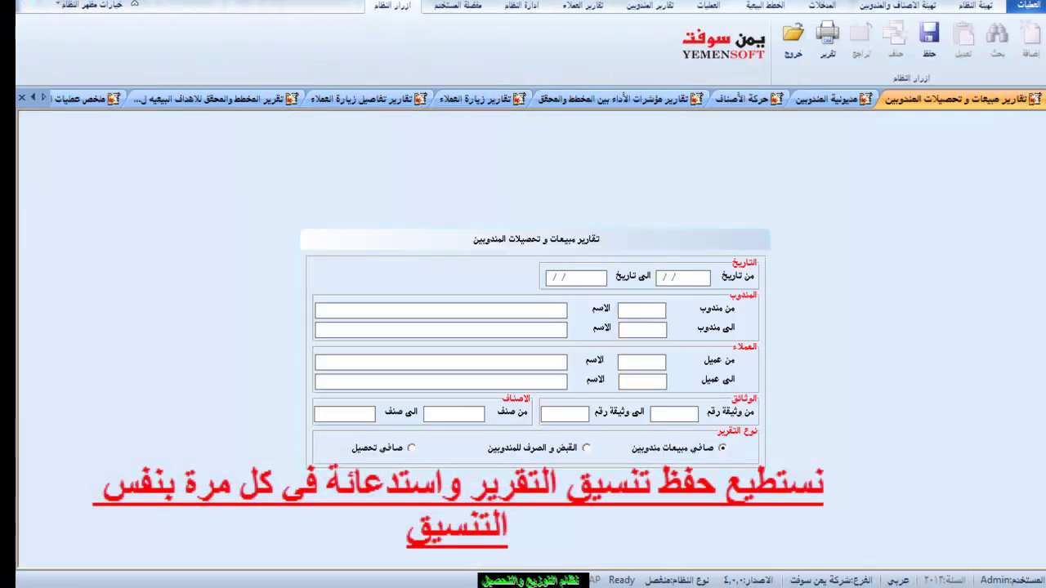
pyautogui.click(828, 37)
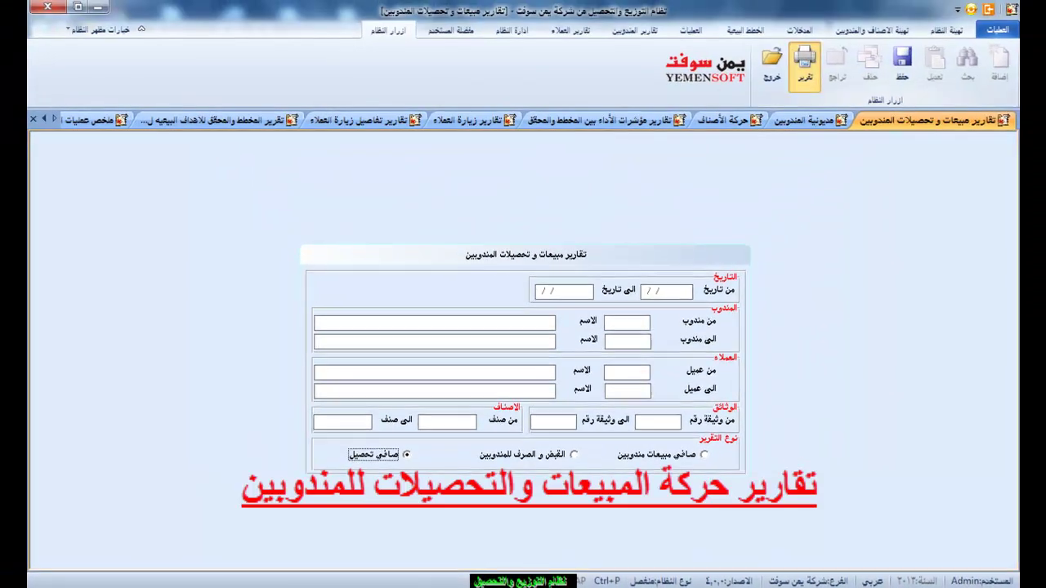
pyautogui.click(921, 61)
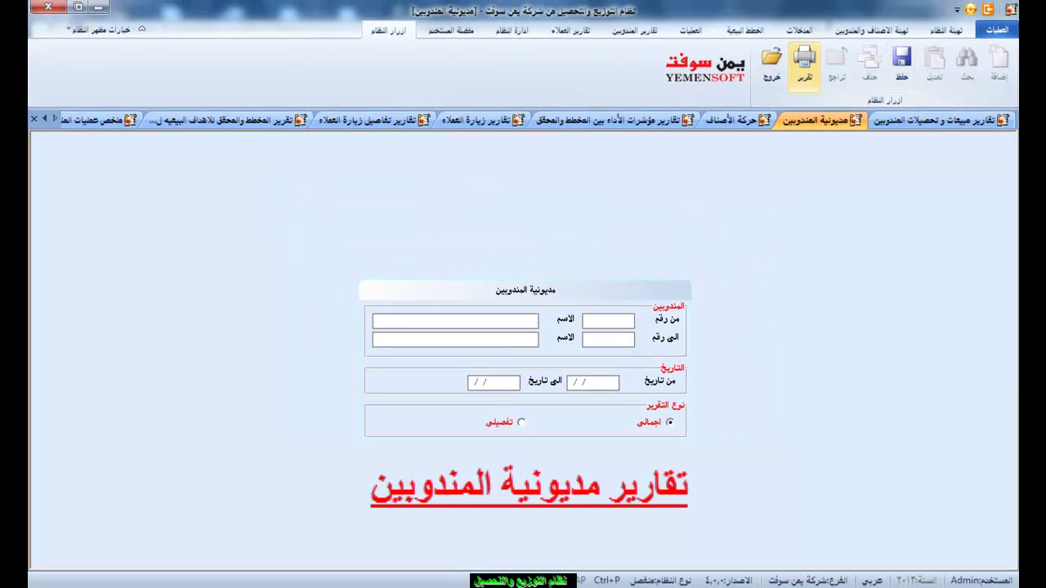
# Run the agents' debt report, review its market debt, goods and final balance columns, then close it.
pyautogui.press('Return')
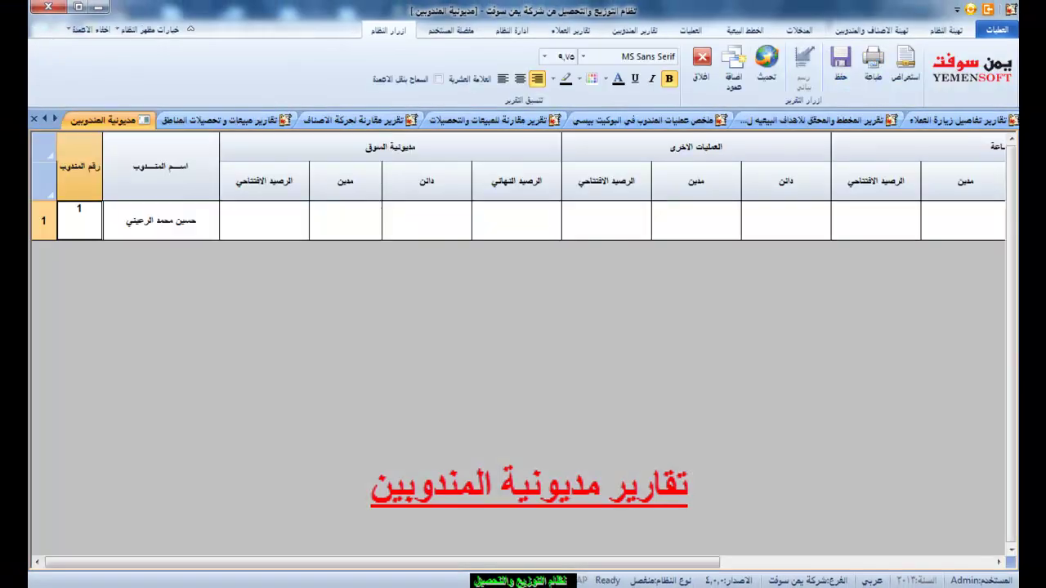
pyautogui.moveTo(264, 221); pyautogui.dragTo(345, 380)
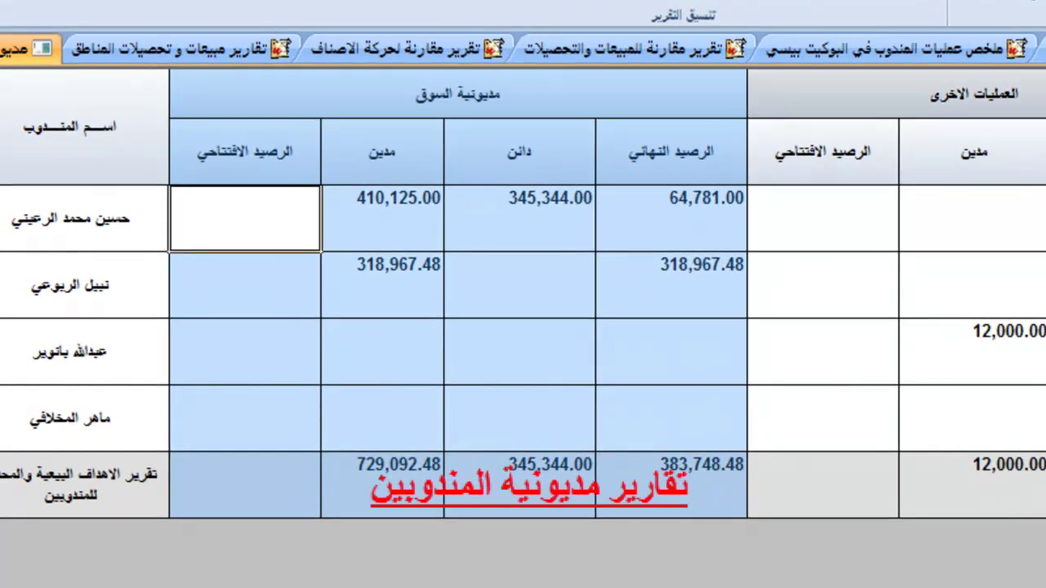
pyautogui.click(823, 218)
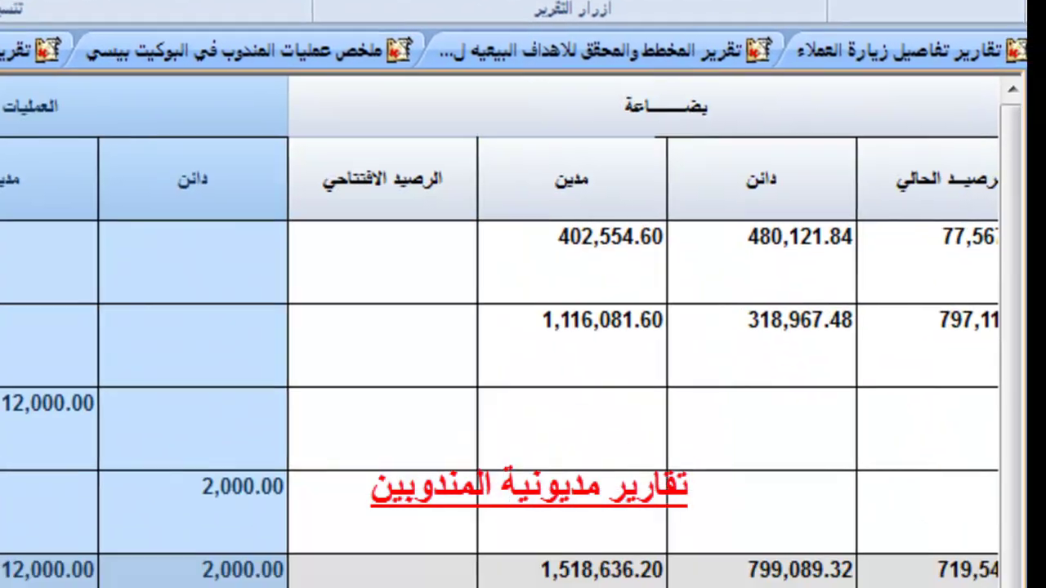
pyautogui.hscroll(3, 523, 344)
pyautogui.click(383, 262)
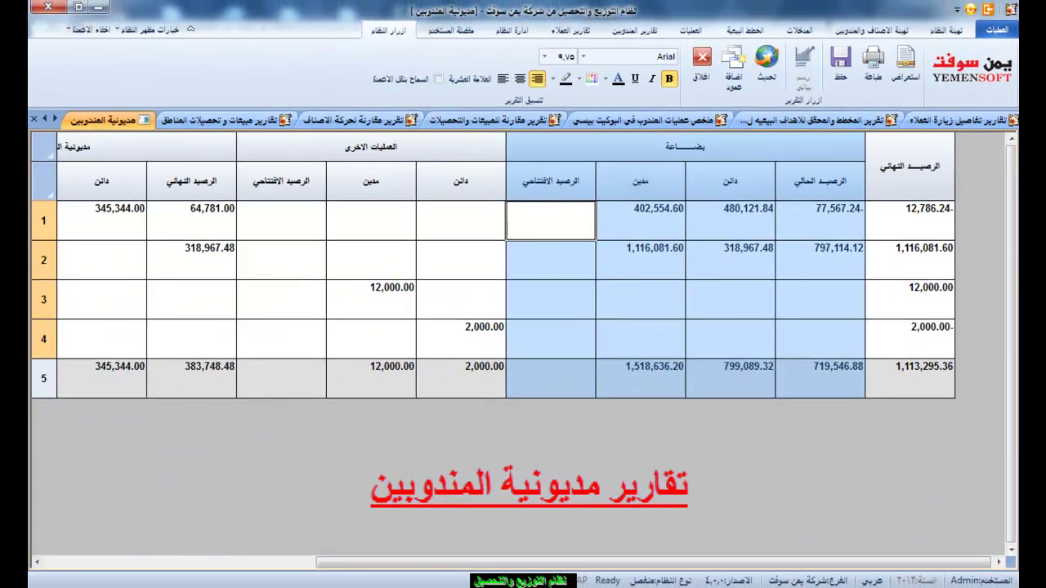
pyautogui.click(908, 219)
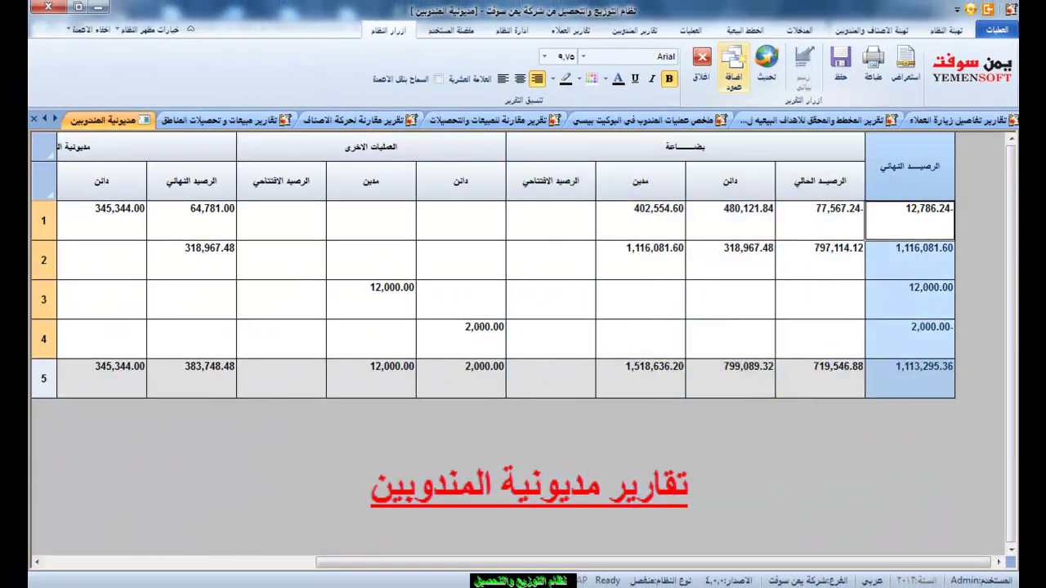
pyautogui.click(701, 58)
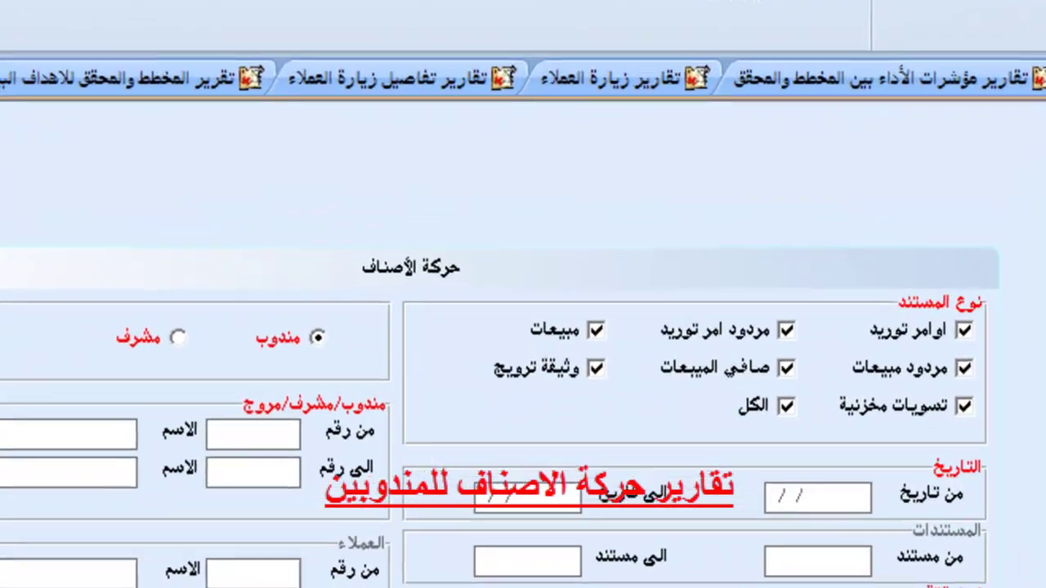
# Exclude supply order returns and sales returns from the document types, then generate the item-movement report.
pyautogui.click(795, 243)
pyautogui.click(790, 335)
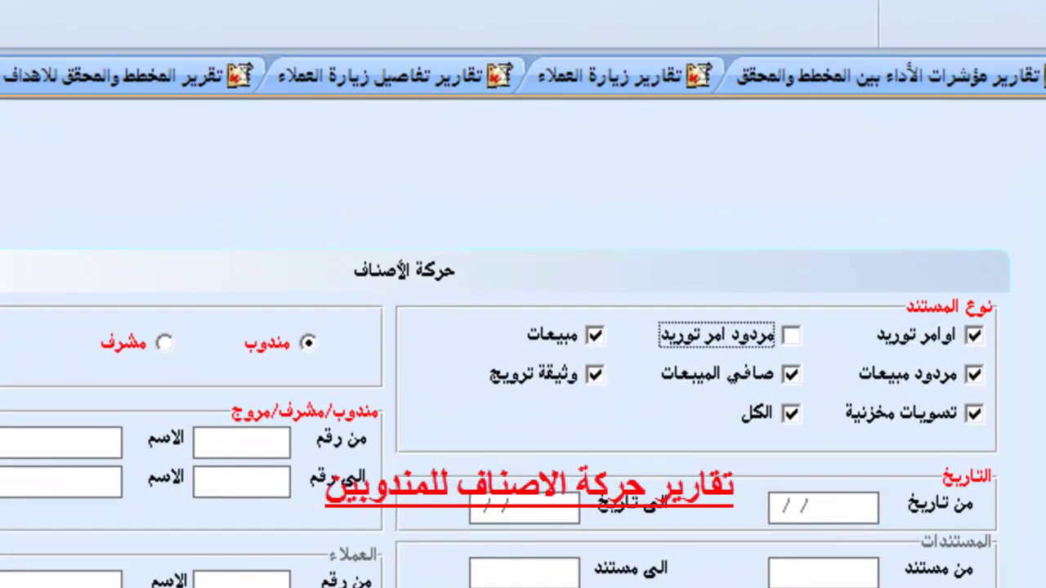
pyautogui.click(594, 335)
pyautogui.click(594, 334)
pyautogui.click(594, 374)
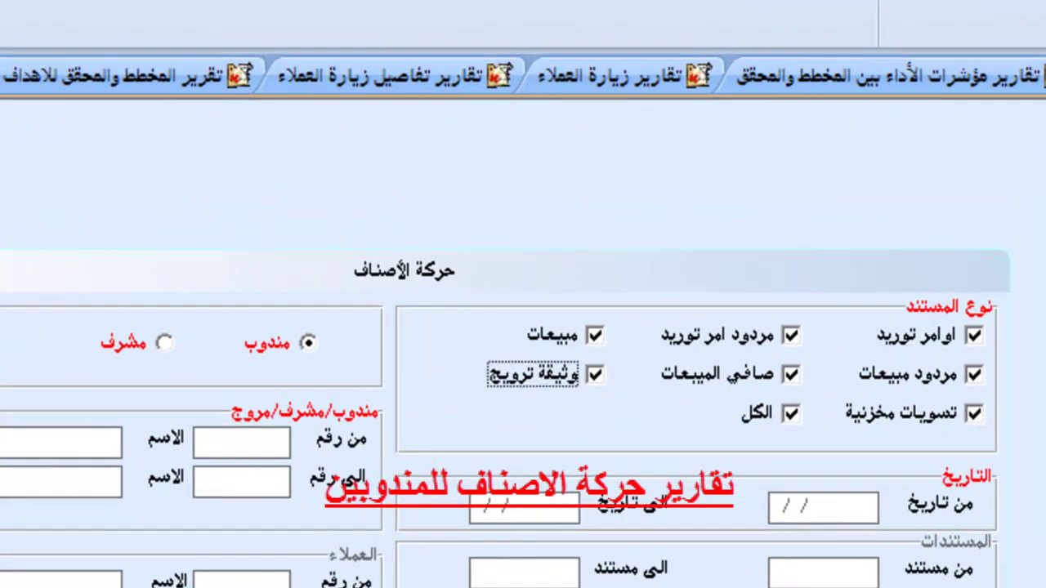
pyautogui.click(790, 374)
pyautogui.click(974, 374)
pyautogui.click(973, 413)
pyautogui.click(973, 413)
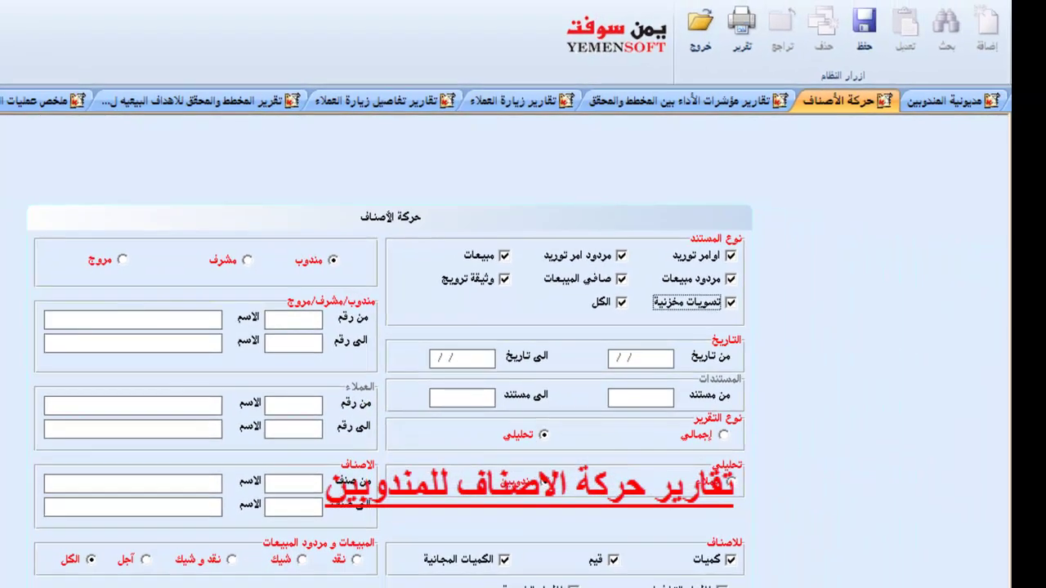
pyautogui.click(741, 28)
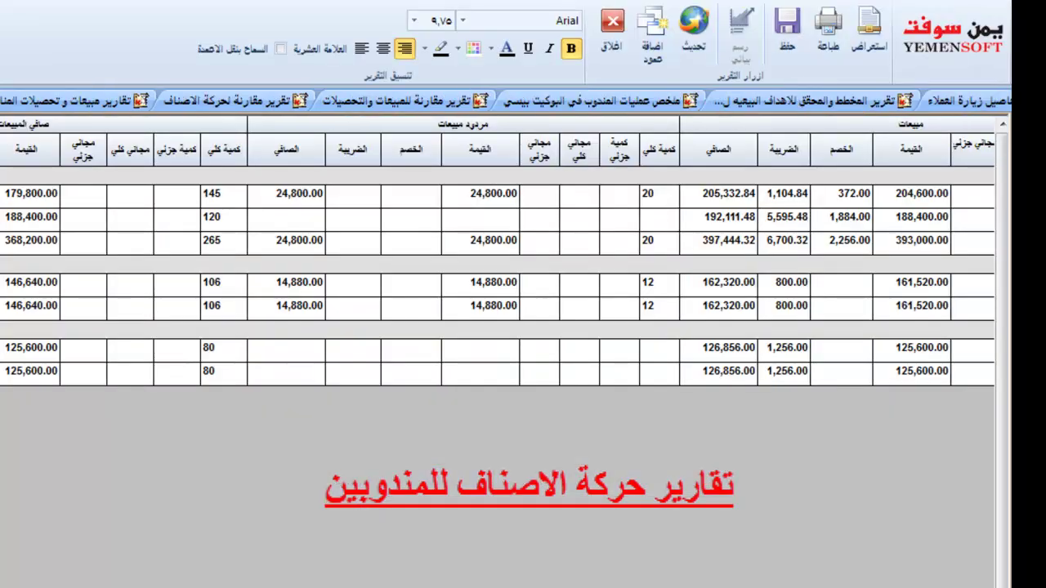
# Scroll across and select the supply quantity and value column groups of the report.
pyautogui.hscroll(10, 523, 278)
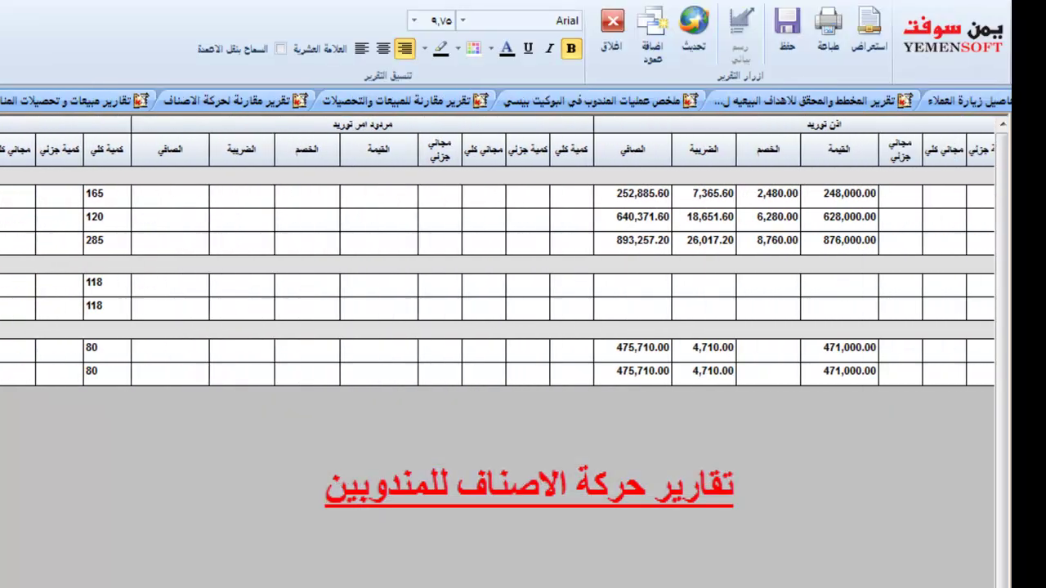
pyautogui.hscroll(5, 522, 277)
pyautogui.click(703, 175)
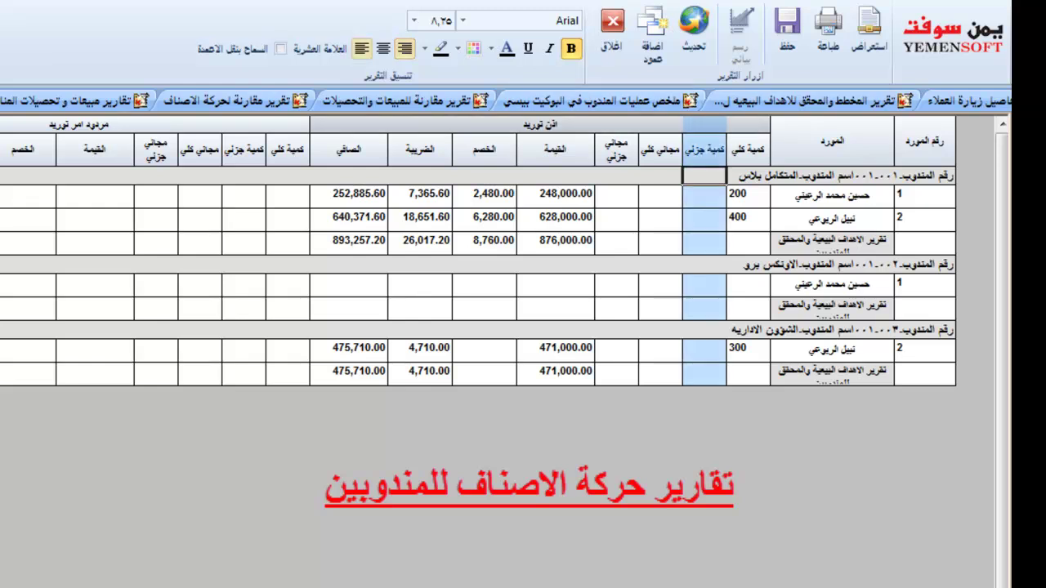
pyautogui.hotkey('shift', 'Left')
pyautogui.hotkey('shift', 'Left')
pyautogui.hotkey('shift', 'Left')
pyautogui.hotkey('shift', 'Left')
pyautogui.hotkey('shift', 'Left')
pyautogui.hotkey('shift', 'Left')
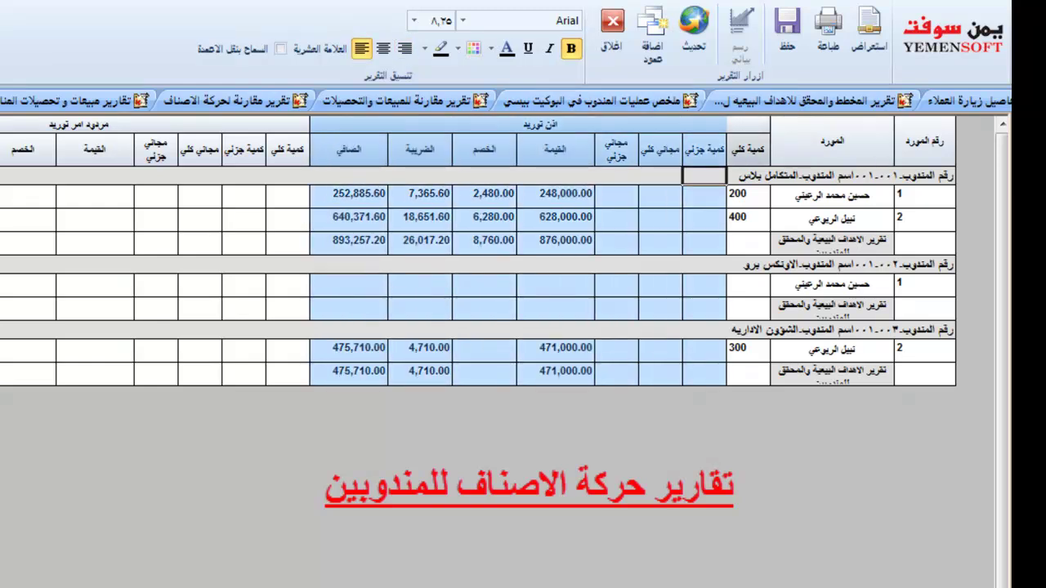
pyautogui.press('Right')
pyautogui.hotkey('shift', 'Left')
pyautogui.hotkey('shift', 'Left')
pyautogui.hotkey('shift', 'Left')
pyautogui.hotkey('shift', 'Left')
pyautogui.hotkey('shift', 'Left')
pyautogui.hotkey('shift', 'Left')
pyautogui.hotkey('shift', 'Left')
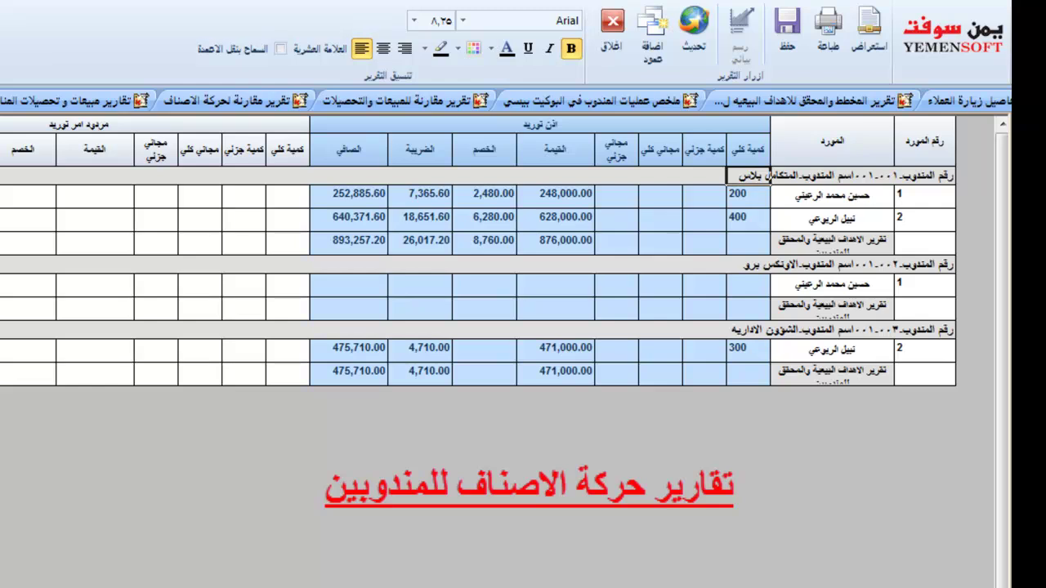
pyautogui.press('Left')
pyautogui.hotkey('shift', 'Left')
pyautogui.hotkey('shift', 'Left')
pyautogui.hotkey('shift', 'Left')
pyautogui.hotkey('shift', 'Left')
pyautogui.hotkey('shift', 'Left')
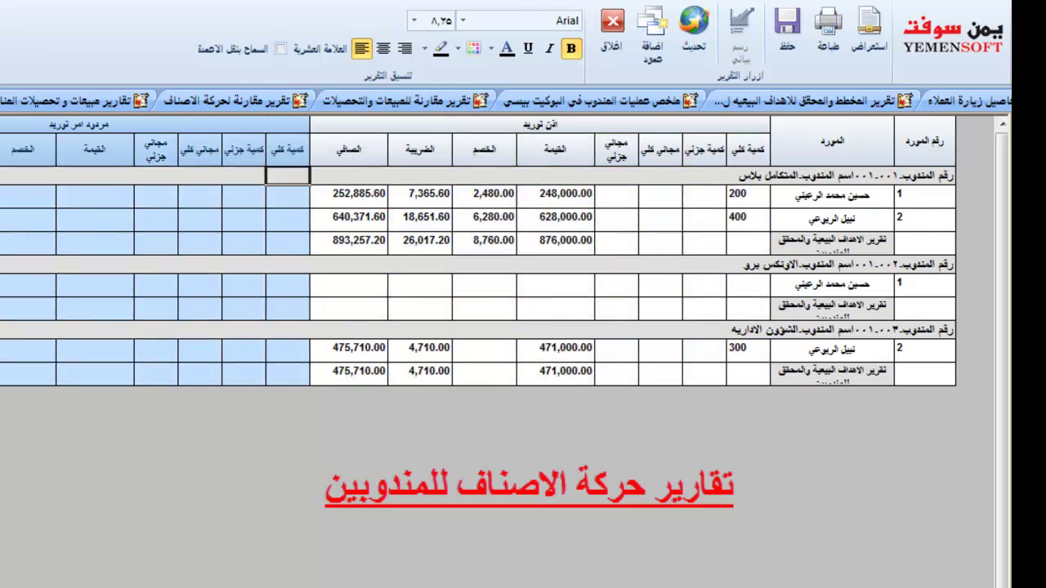
pyautogui.hotkey('shift', 'Left')
pyautogui.hotkey('shift', 'Left')
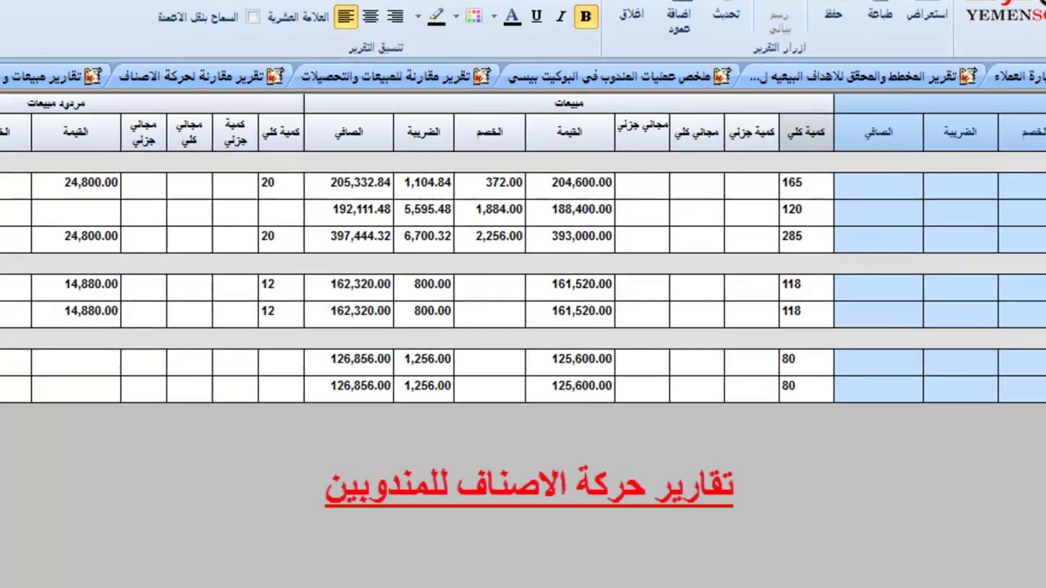
# Step through the مبيعات, مردود مبيعات and صافي المبيعات column groups, then close the report.
pyautogui.press('Left')
pyautogui.hotkey('shift', 'Left')
pyautogui.hotkey('shift', 'Left')
pyautogui.hotkey('shift', 'Left')
pyautogui.hotkey('shift', 'Left')
pyautogui.hotkey('shift', 'Left')
pyautogui.hotkey('shift', 'Left')
pyautogui.hotkey('shift', 'Left')
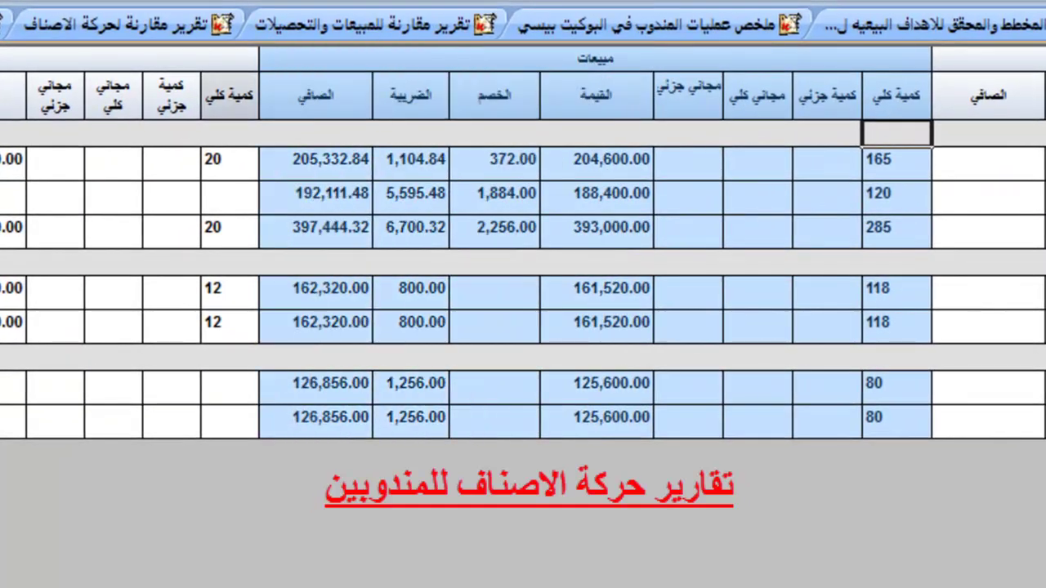
pyautogui.press('Left')
pyautogui.hotkey('shift', 'Left')
pyautogui.hotkey('shift', 'Left')
pyautogui.hotkey('shift', 'Left')
pyautogui.hotkey('shift', 'Left')
pyautogui.hotkey('shift', 'Left')
pyautogui.hotkey('shift', 'Left')
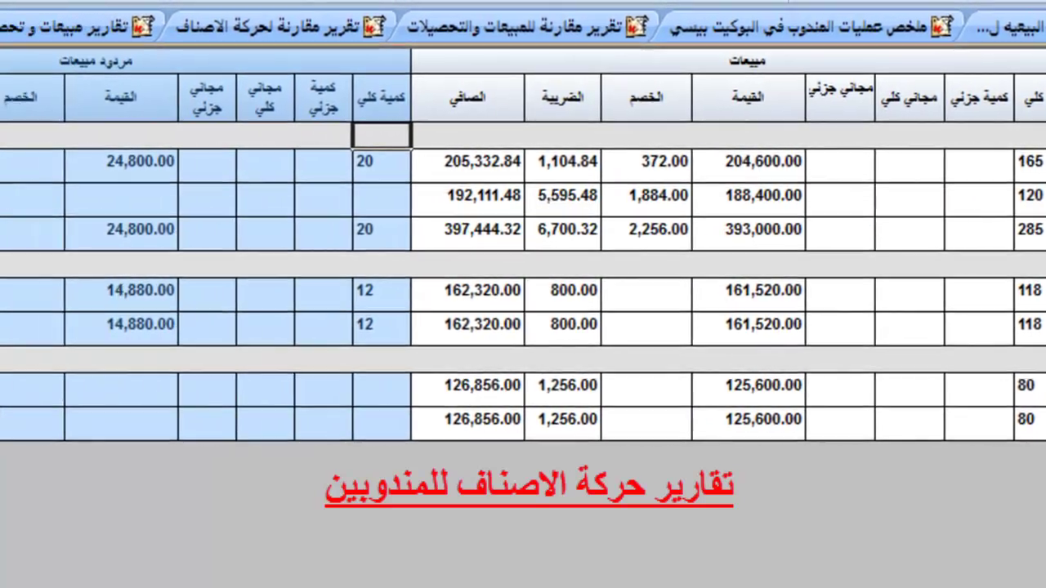
pyautogui.hotkey('shift', 'Left')
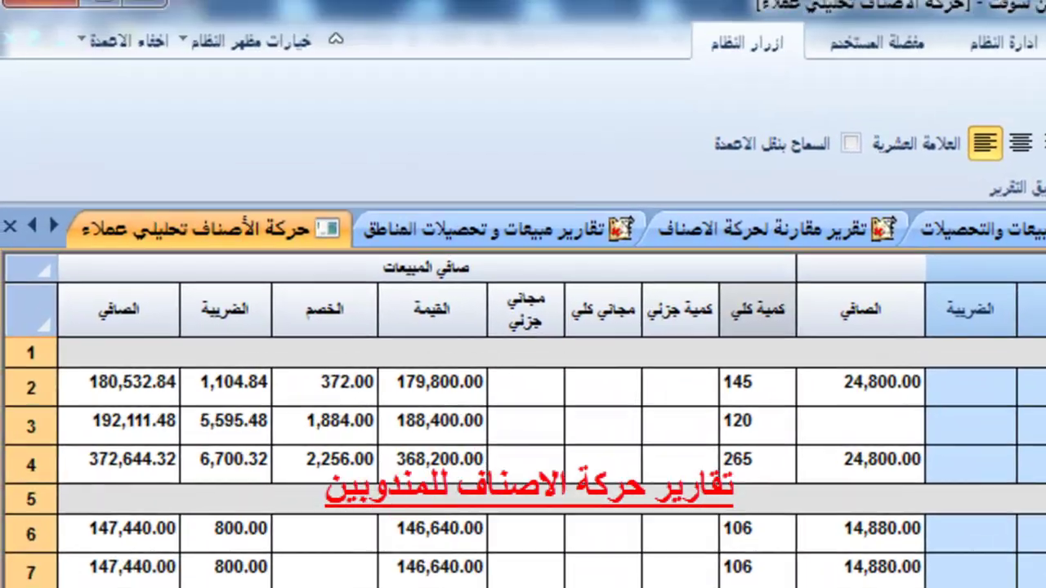
pyautogui.press('Left')
pyautogui.hotkey('shift', 'Left')
pyautogui.hotkey('shift', 'Left')
pyautogui.hotkey('shift', 'Left')
pyautogui.hotkey('shift', 'Left')
pyautogui.hotkey('shift', 'Left')
pyautogui.hotkey('shift', 'Left')
pyautogui.hotkey('shift', 'Left')
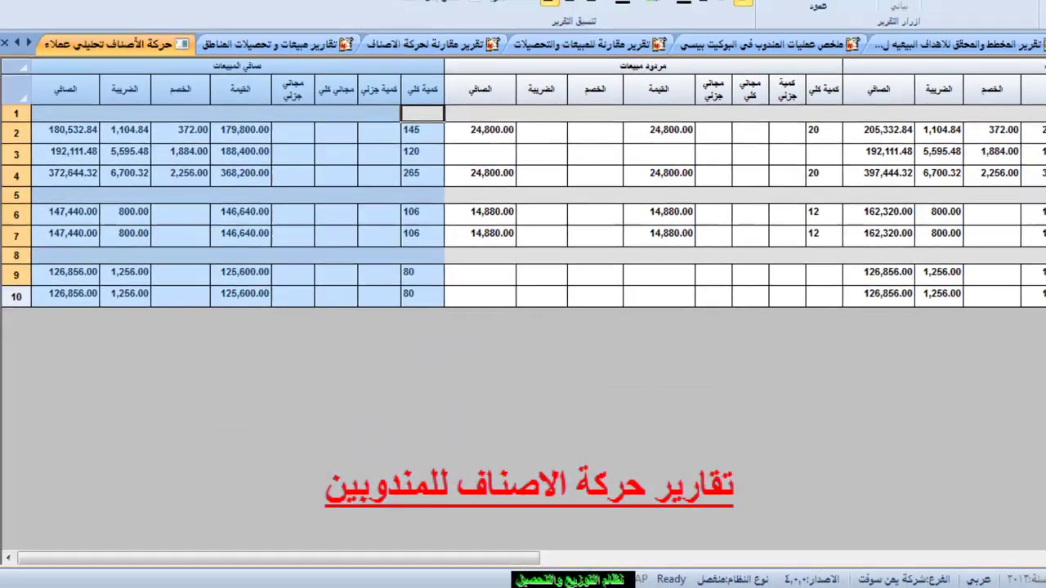
pyautogui.press('Escape')
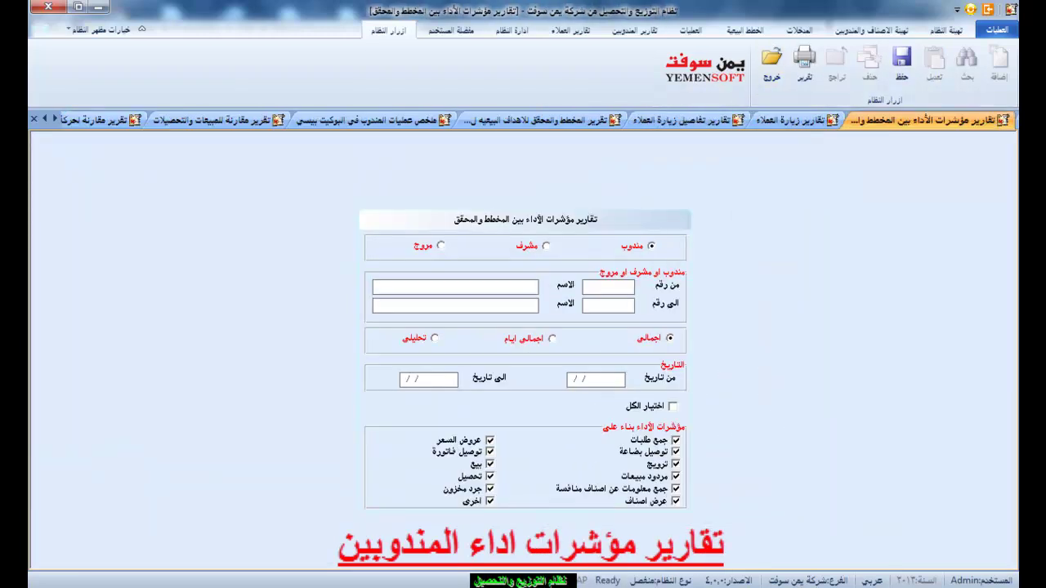
# Untick جمع طلبات, run the performance indicators report, view the خارج الخطة columns, then close it.
pyautogui.click(675, 439)
pyautogui.press('Return')
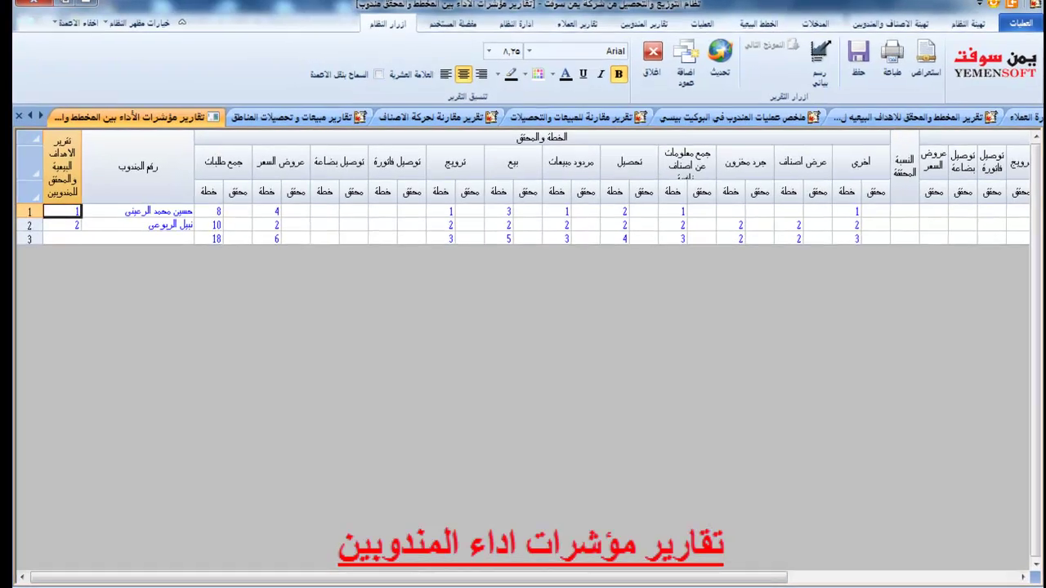
pyautogui.hscroll(5, 523, 186)
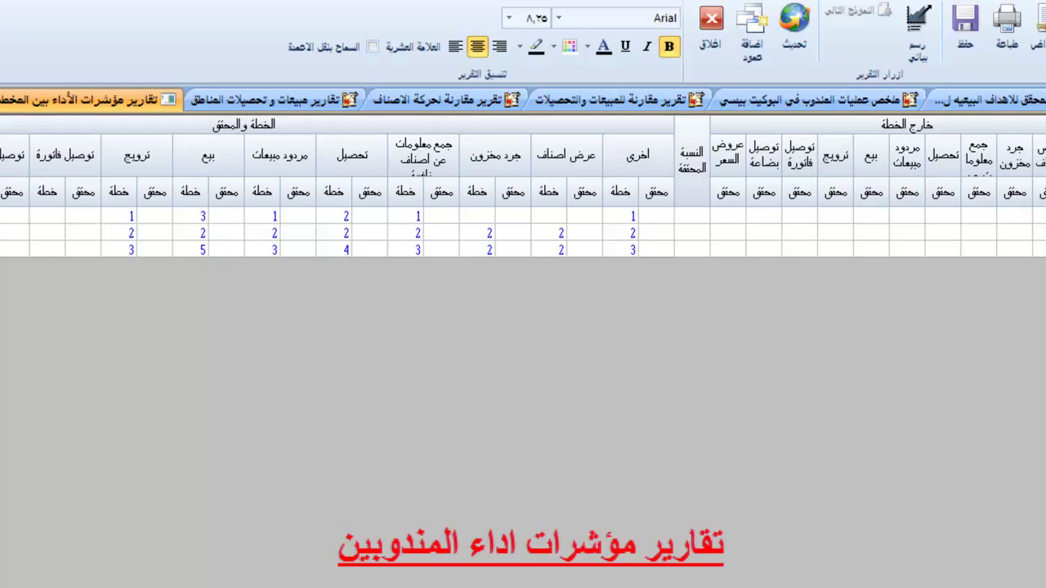
pyautogui.click(710, 18)
pyautogui.click(725, 398)
# Untick every remaining indicator, such as goods delivery, price offers and promotion, except بيع and تحصيل.
pyautogui.click(725, 413)
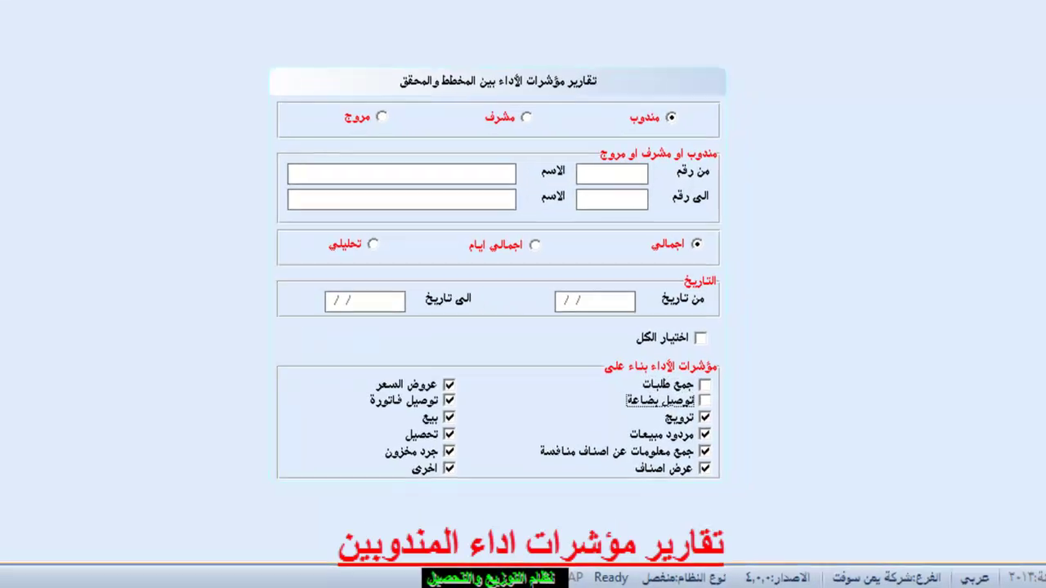
pyautogui.click(486, 398)
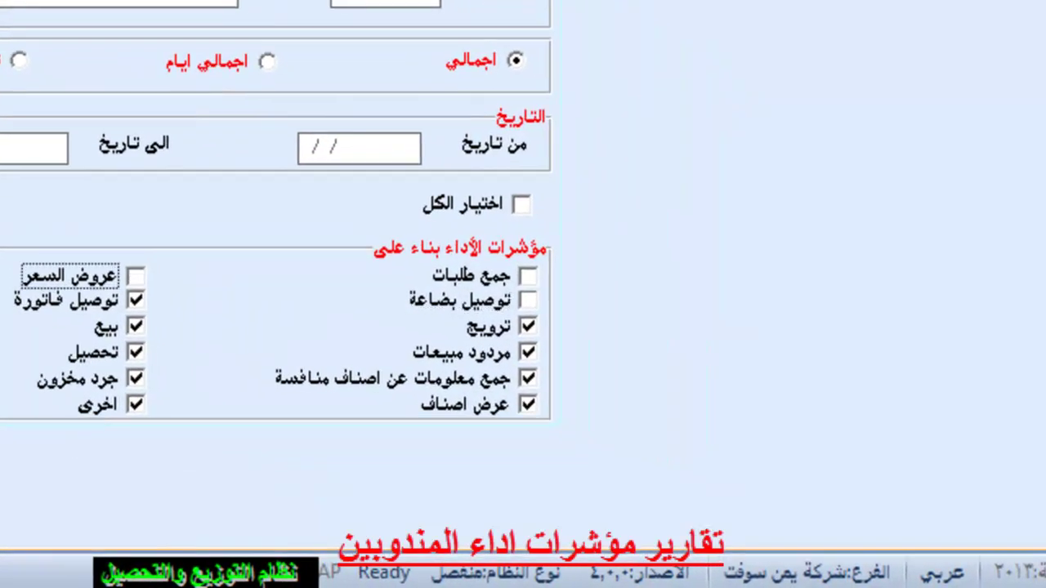
pyautogui.click(135, 300)
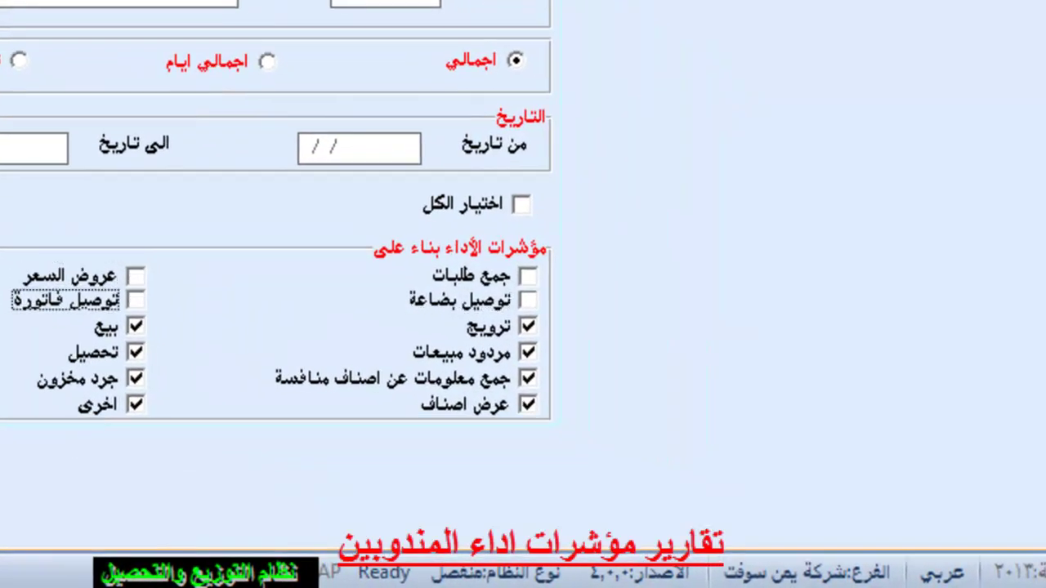
pyautogui.click(527, 326)
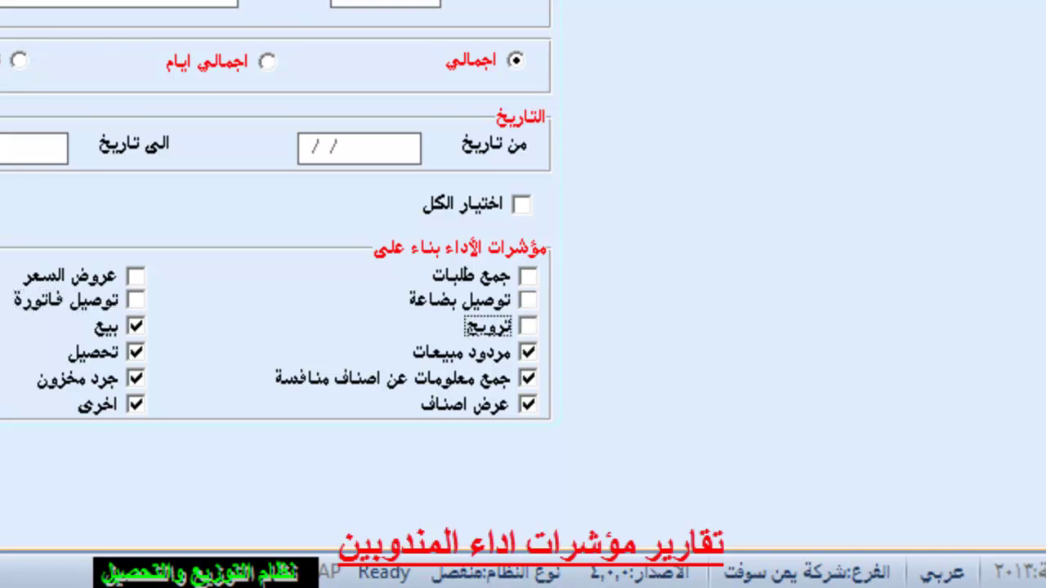
pyautogui.click(528, 378)
pyautogui.click(527, 403)
pyautogui.click(135, 377)
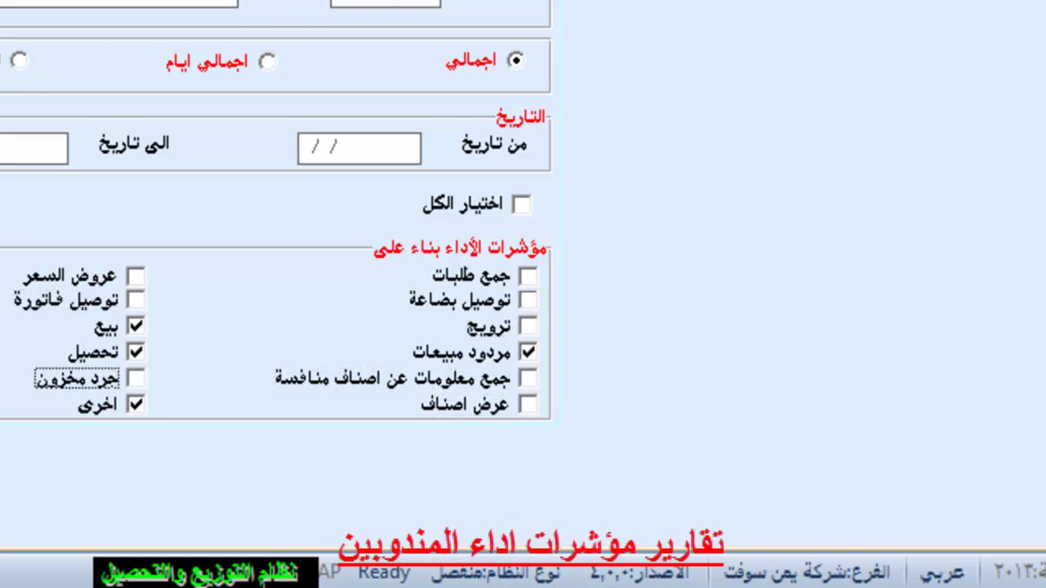
pyautogui.click(135, 404)
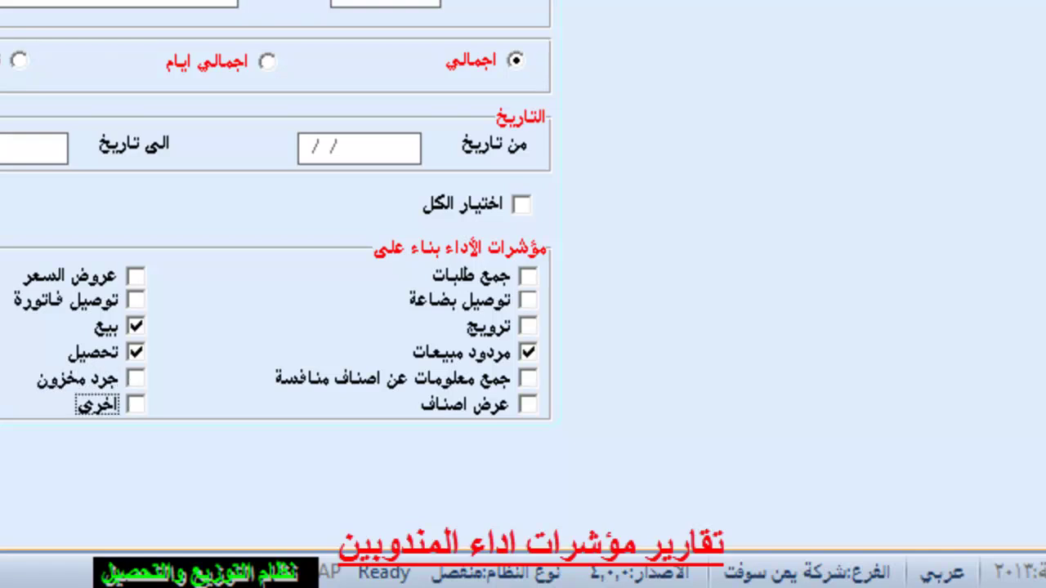
pyautogui.click(528, 351)
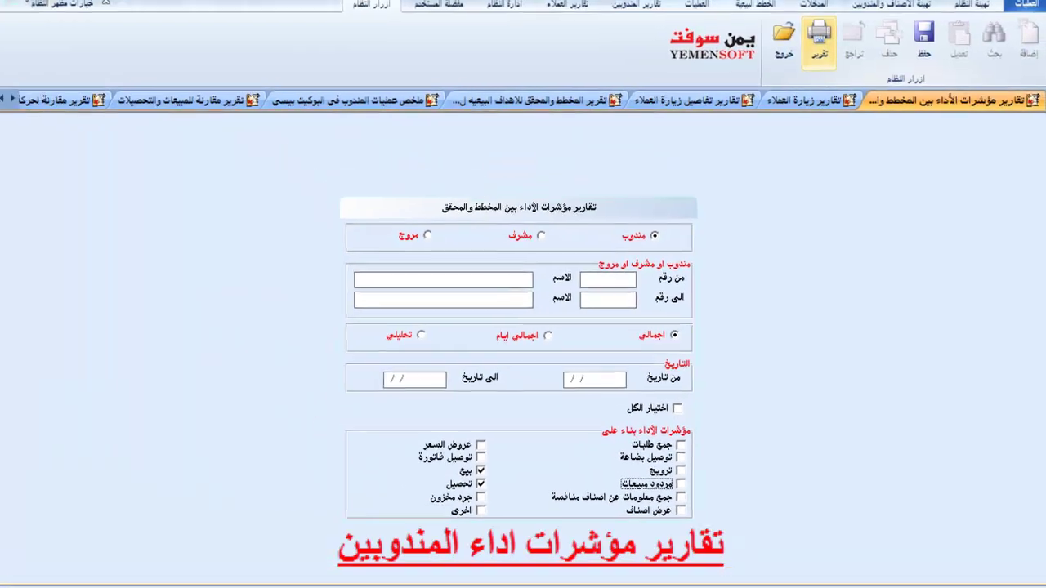
# Run the report, check achieved sales and collection figures, then view it as اجمالي ايام per-day totals.
pyautogui.click(981, 41)
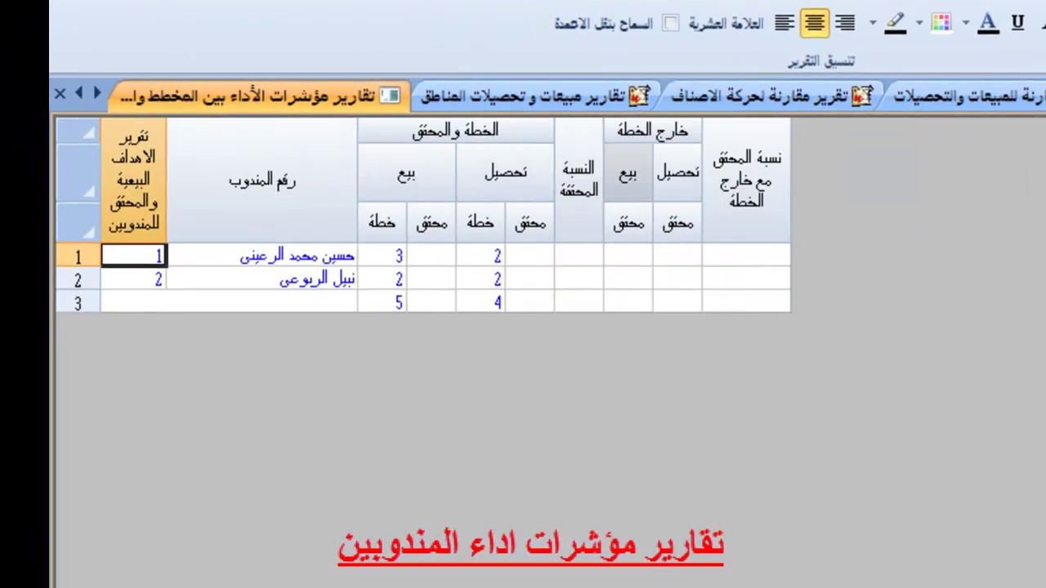
pyautogui.click(678, 255)
pyautogui.click(628, 255)
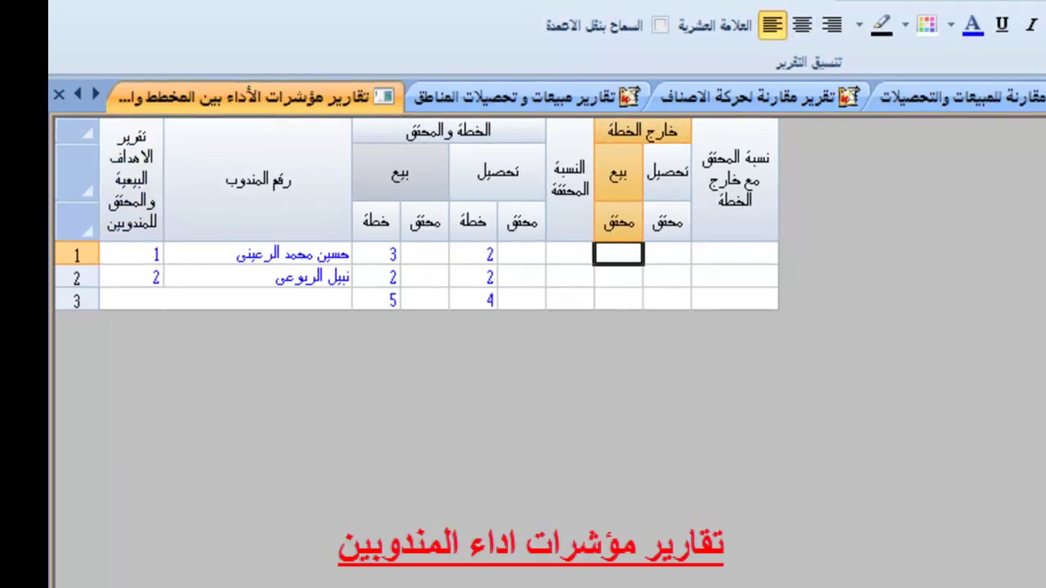
pyautogui.press('Escape')
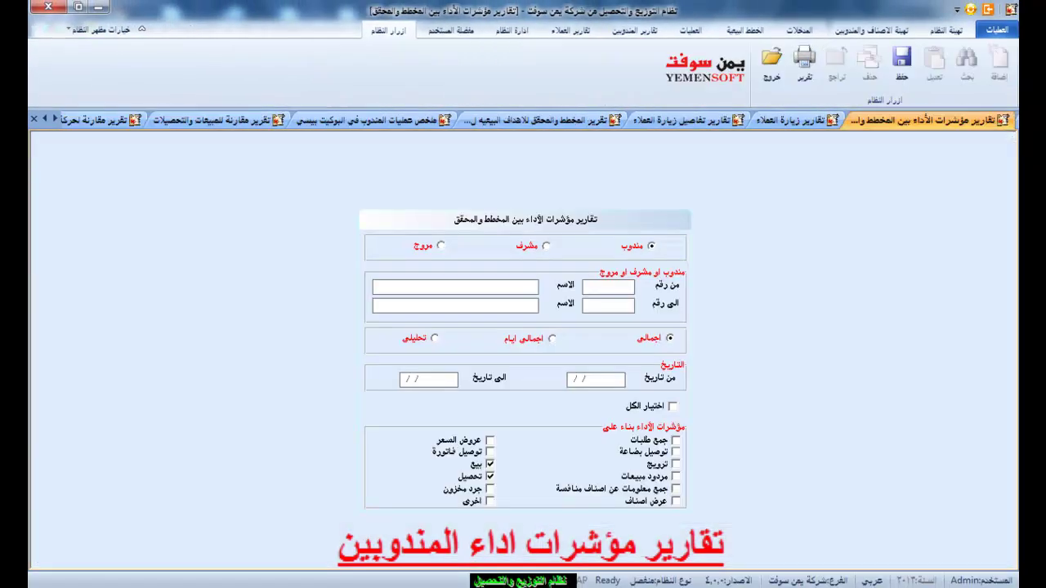
pyautogui.click(523, 337)
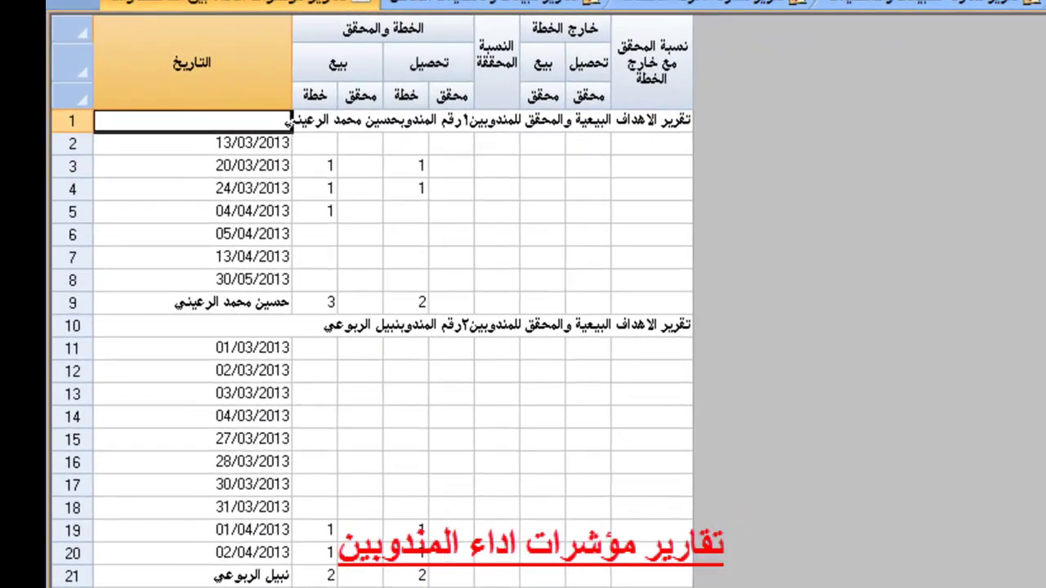
pyautogui.click(193, 142)
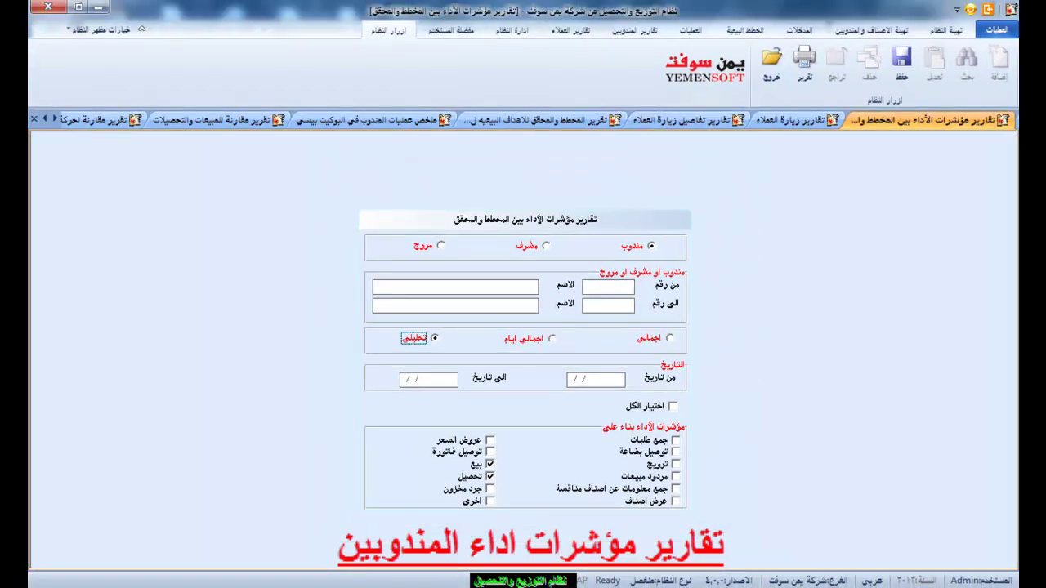
# Generate the تحليلي per-visit report and check one visit's planned and achieved sale cells.
pyautogui.click(803, 64)
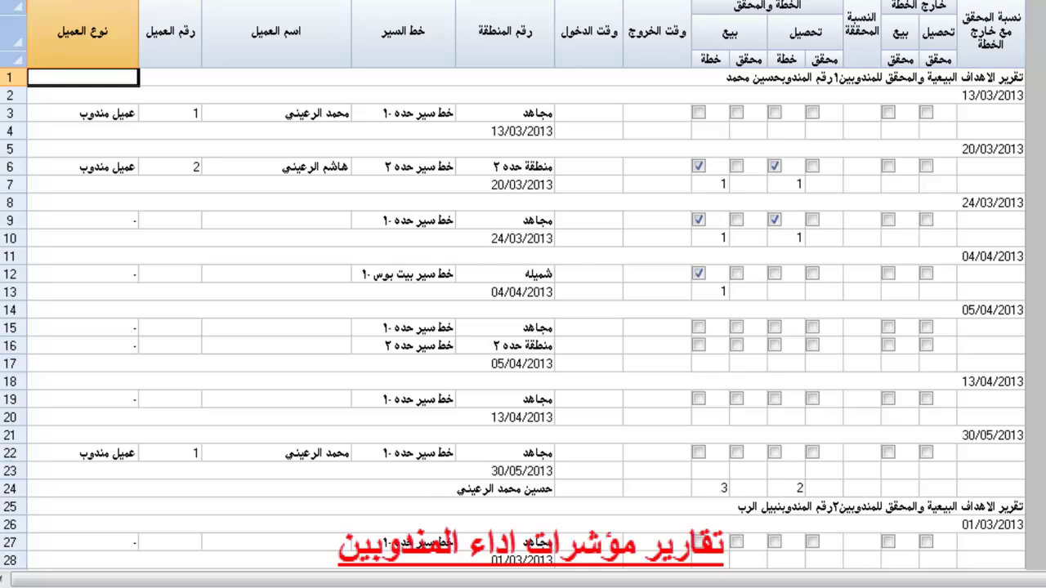
pyautogui.click(709, 220)
pyautogui.click(748, 220)
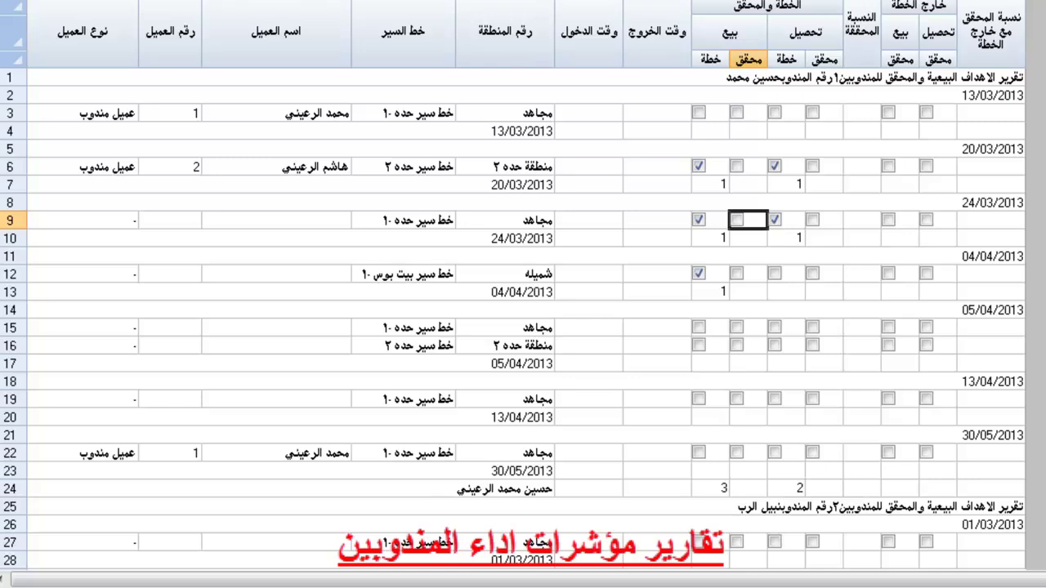
pyautogui.press('Tab')
pyautogui.press('Tab')
pyautogui.press('Tab')
pyautogui.press('Tab')
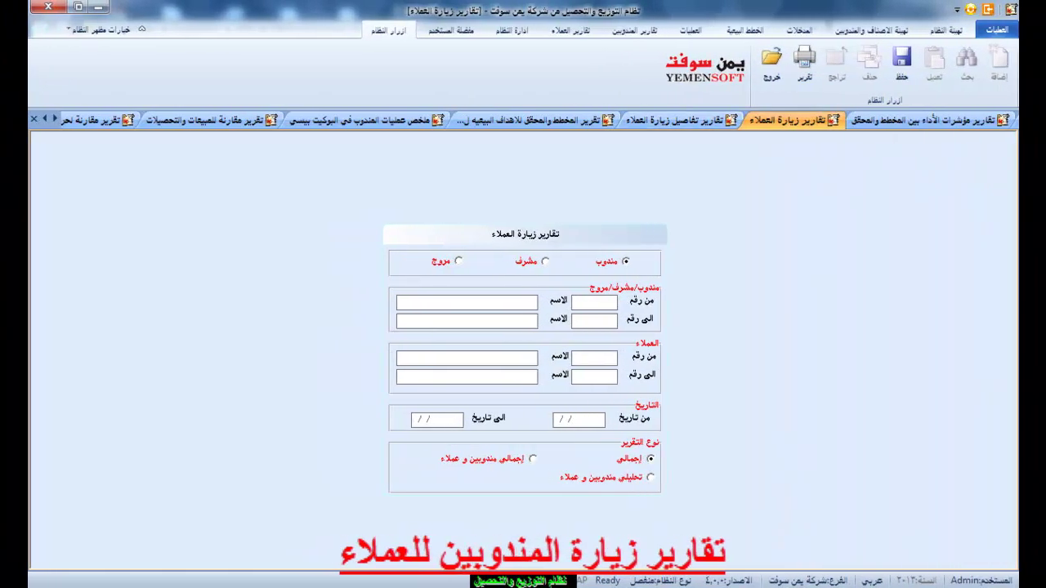
# Preview the per-rep visits summary (35 and 1 visits), then select the إجمالي مندوبين و عملاء option.
pyautogui.click(804, 61)
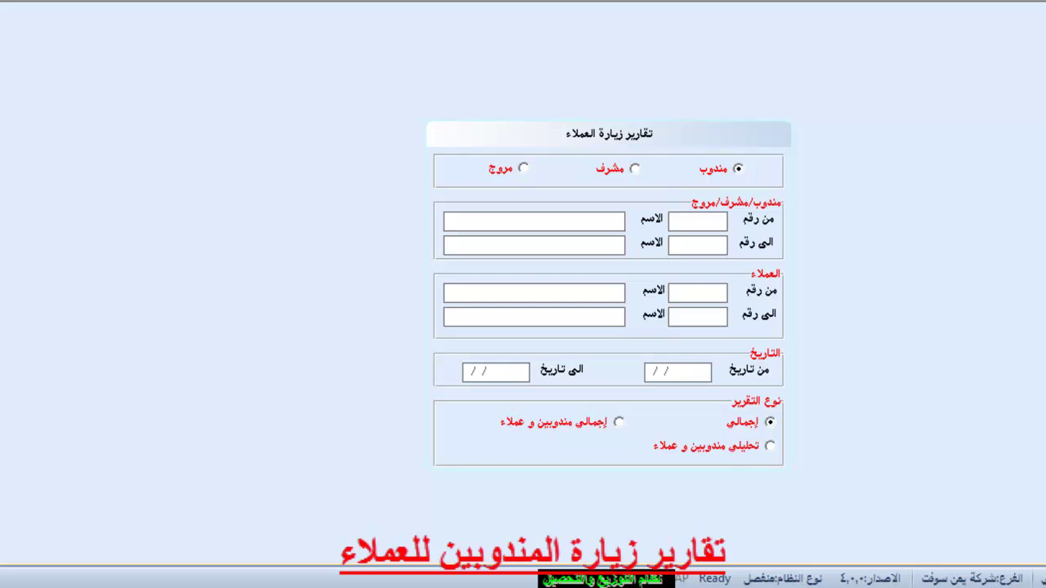
pyautogui.click(618, 422)
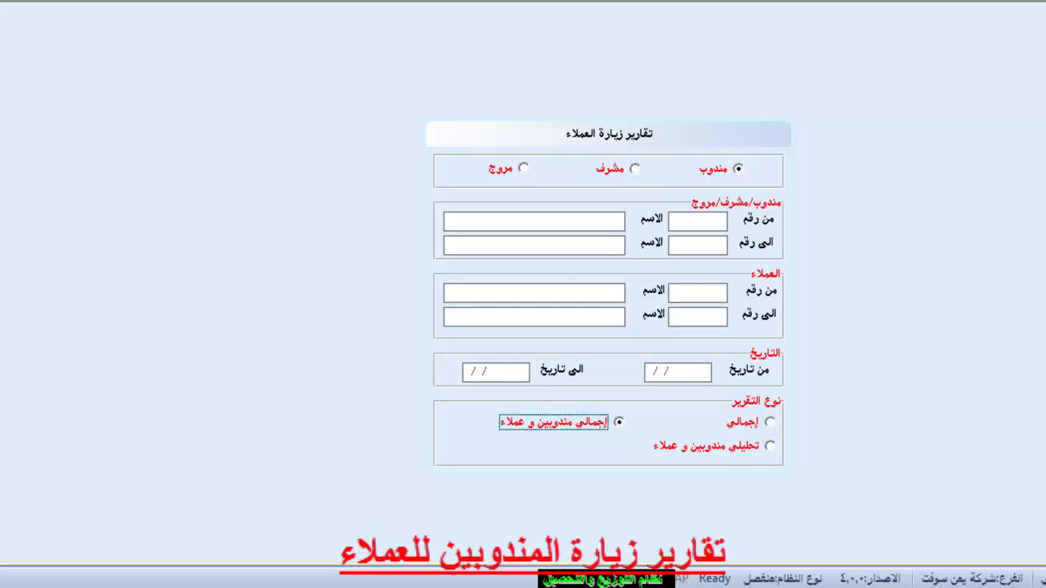
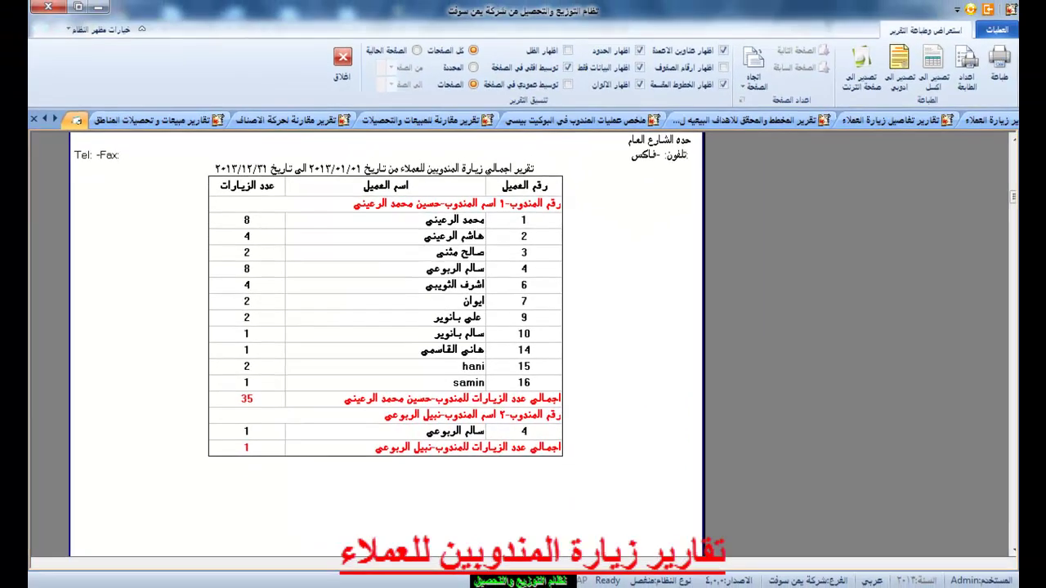
# Close the summary preview and generate the detailed customer-visit report with arrival and departure times.
pyautogui.click(342, 62)
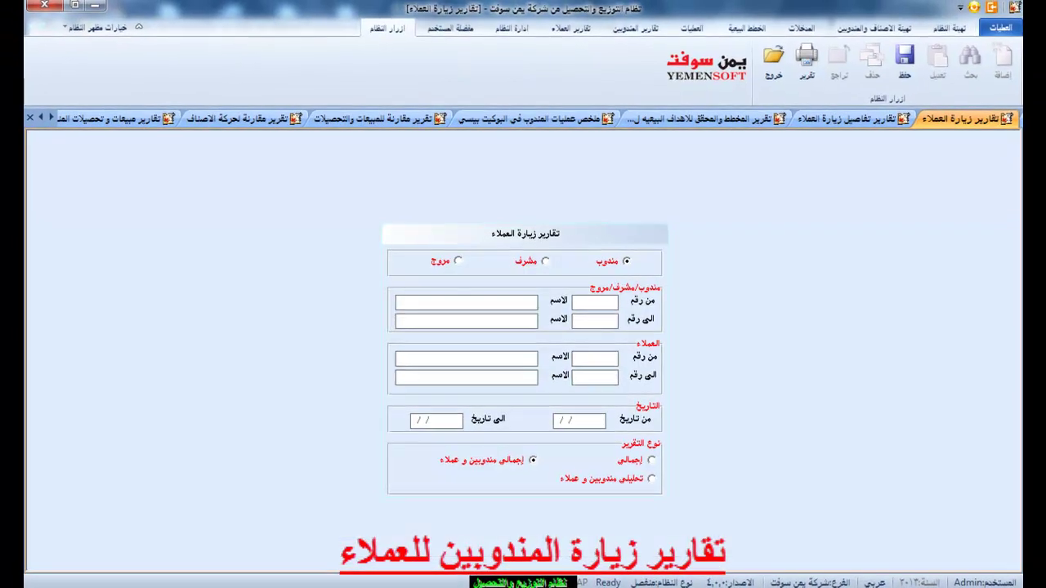
pyautogui.click(820, 49)
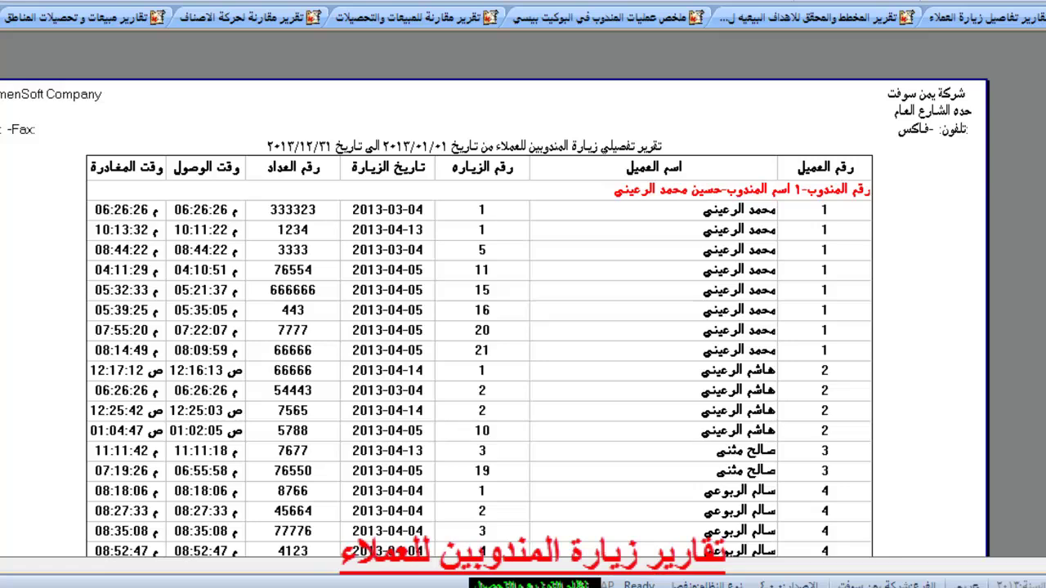
# Review pages 1 and 2 of the detailed visit report preview, then close it.
pyautogui.scroll(-8, 491, 359)
pyautogui.scroll(8, 490, 359)
pyautogui.scroll(-8, 491, 327)
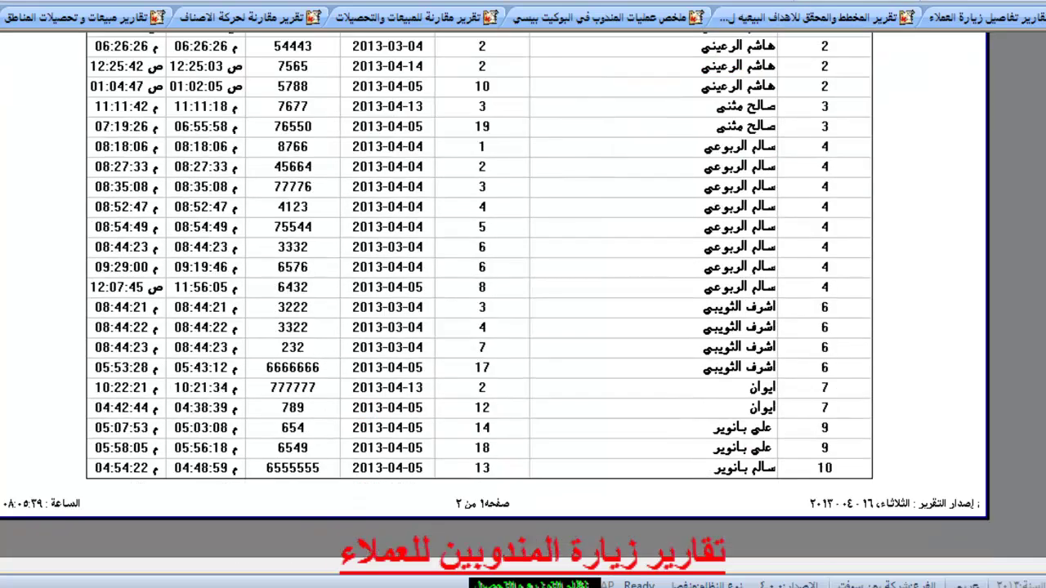
pyautogui.scroll(-3, 490, 327)
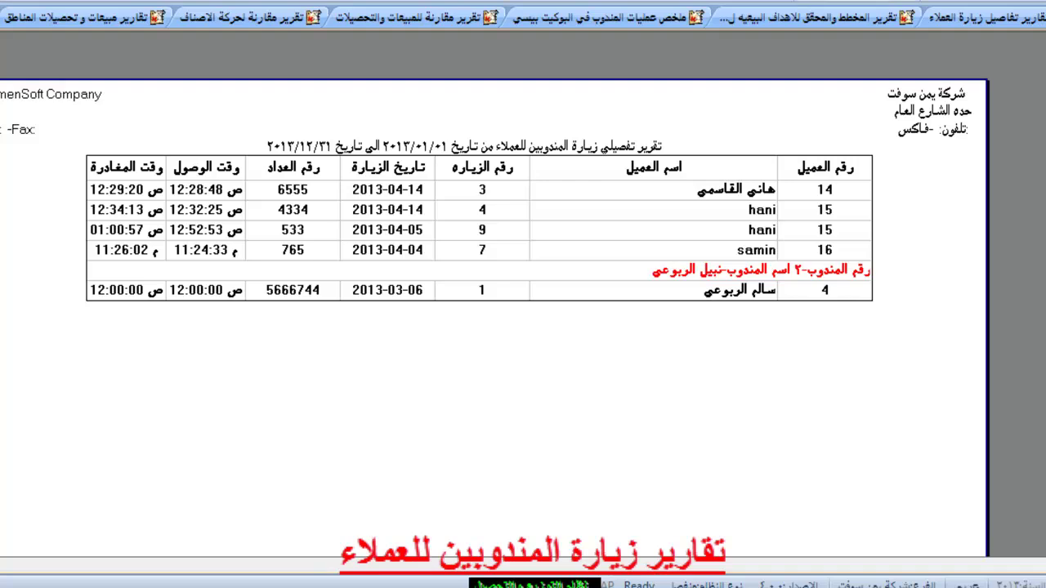
pyautogui.scroll(3, 490, 326)
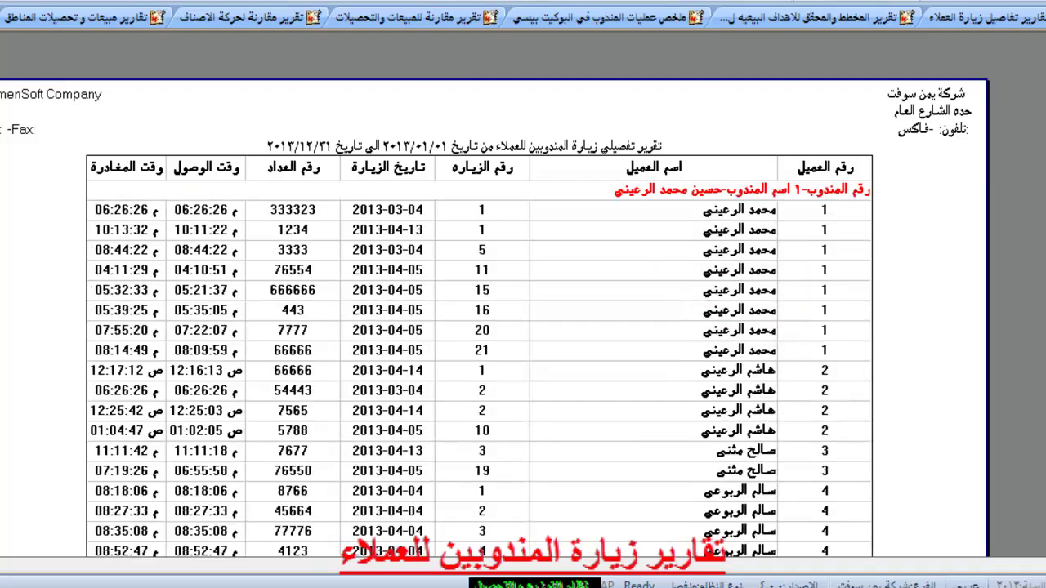
pyautogui.press('Escape')
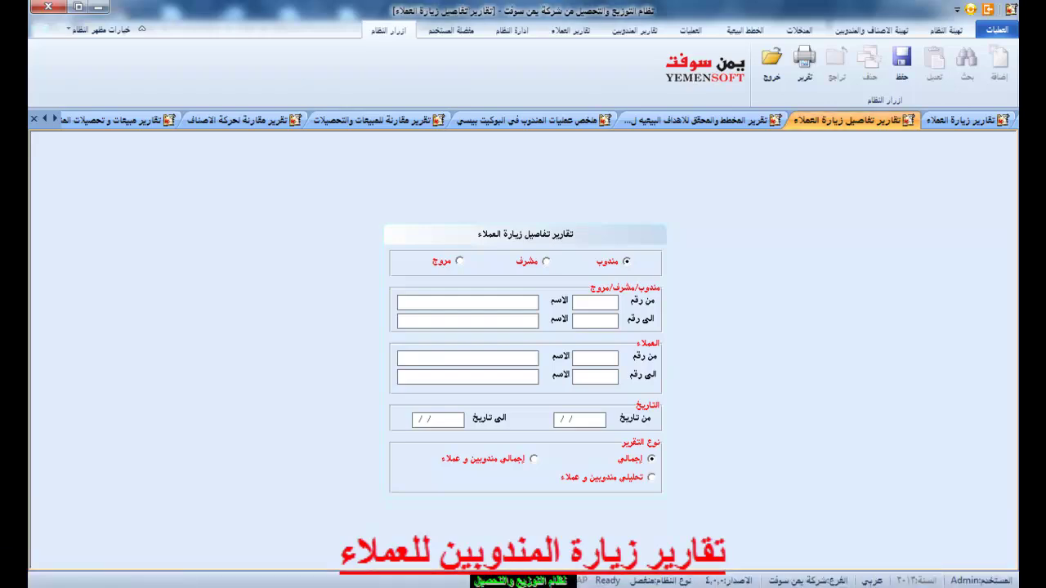
# Generate the visit-details summary by representative, then regenerate it by representatives and customers.
pyautogui.click(805, 59)
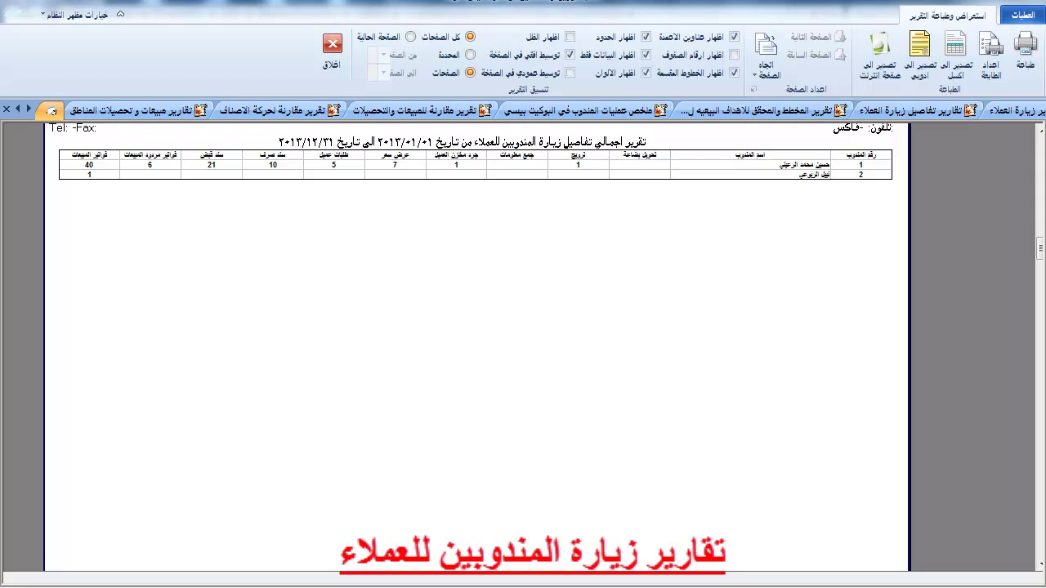
pyautogui.click(332, 49)
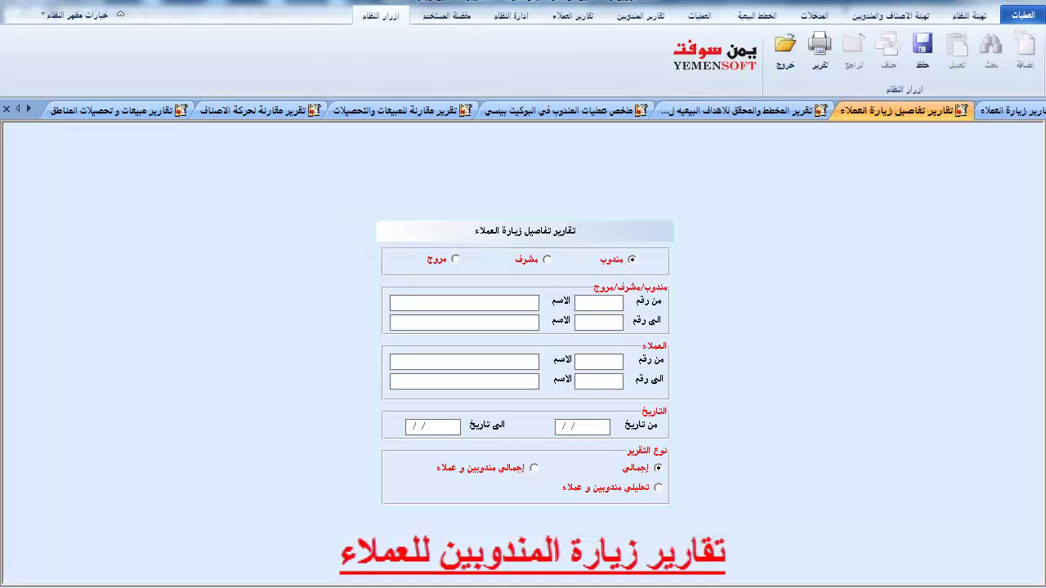
pyautogui.click(490, 468)
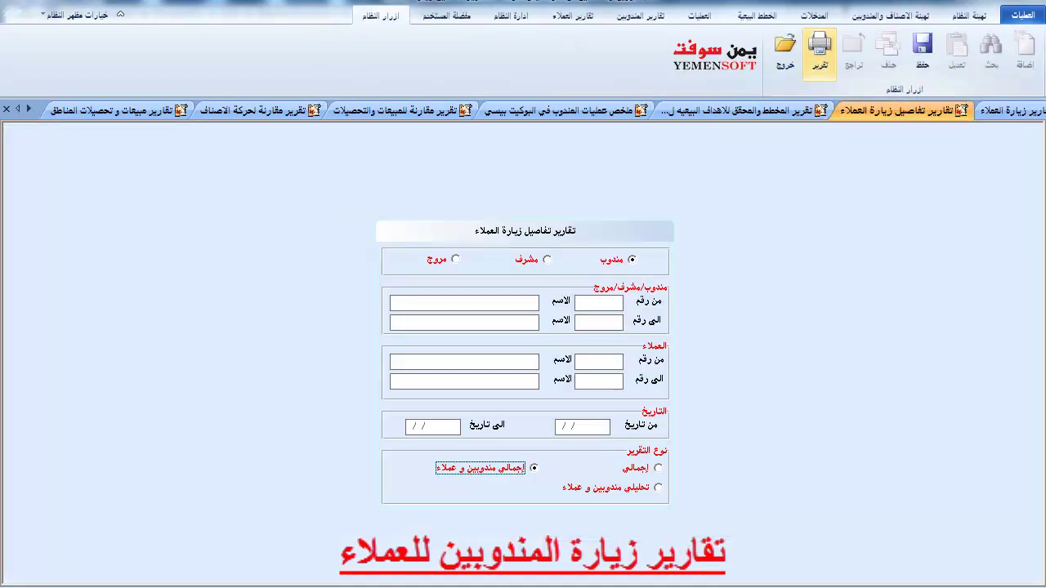
pyautogui.click(819, 54)
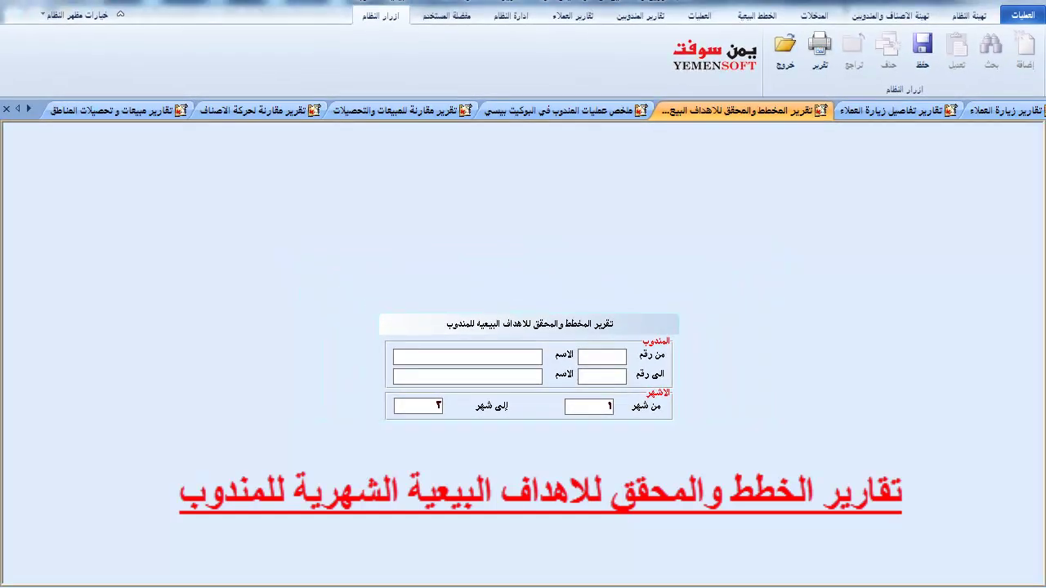
# Generate the planned-versus-achieved targets report with the to-month changed to 1.
pyautogui.click(819, 49)
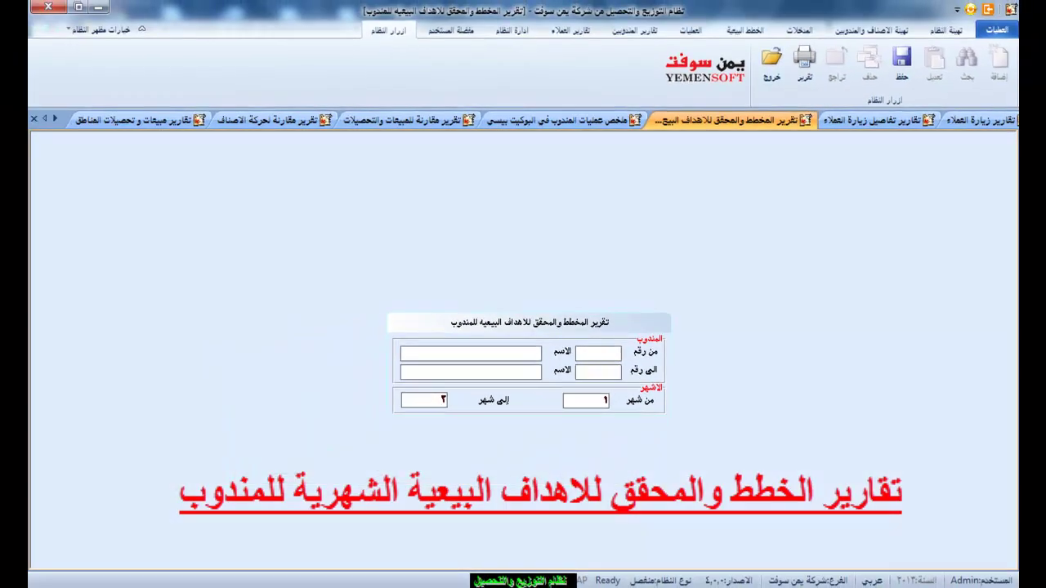
pyautogui.press('BackSpace')
pyautogui.write('1')
pyautogui.click(804, 61)
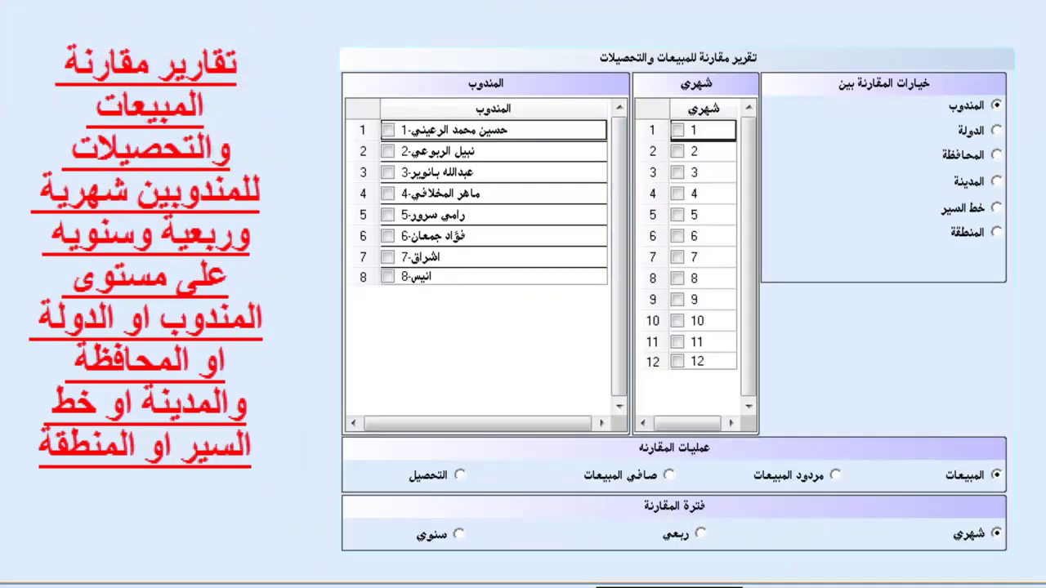
# Compare by governorate within اليمن, ticking the صنعاء and عدن governorates.
pyautogui.click(995, 130)
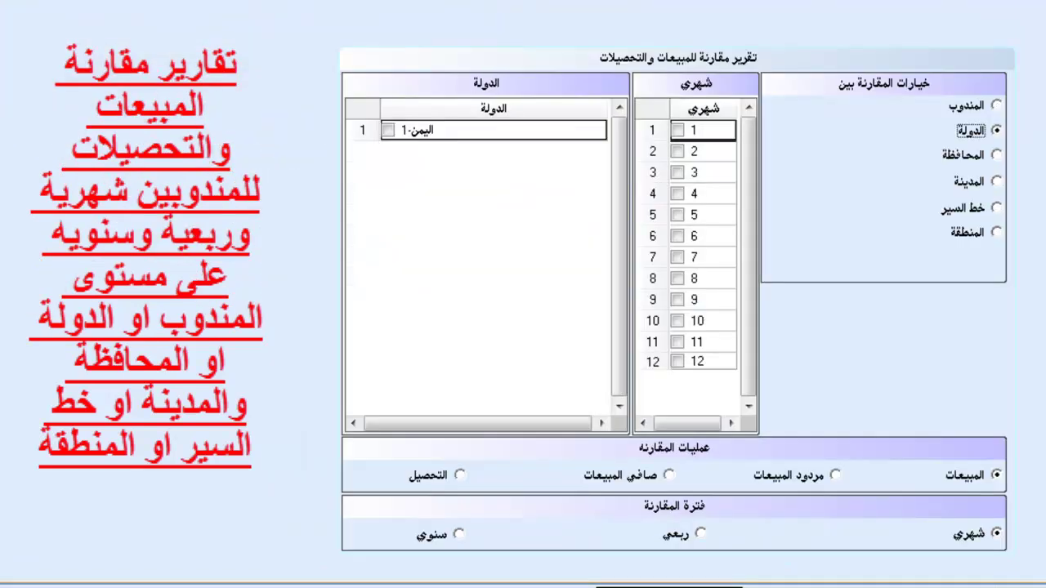
pyautogui.click(995, 154)
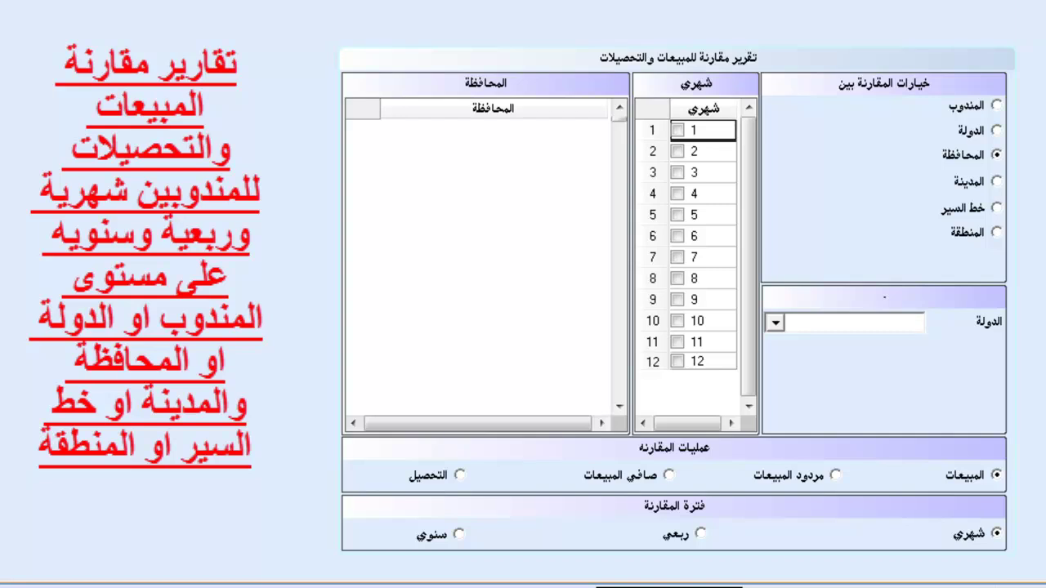
pyautogui.click(774, 322)
pyautogui.press('Return')
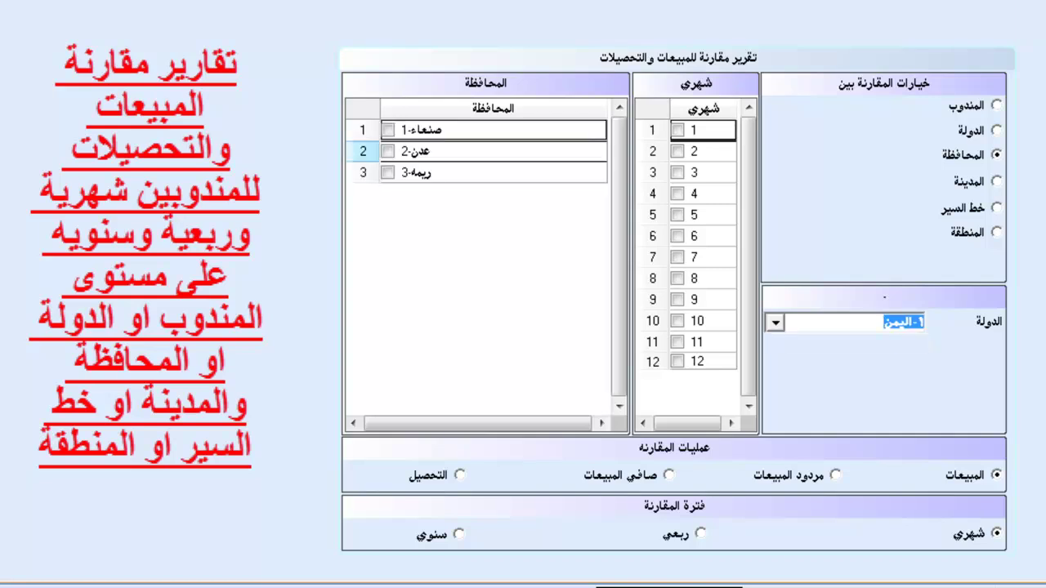
pyautogui.click(387, 130)
pyautogui.click(387, 151)
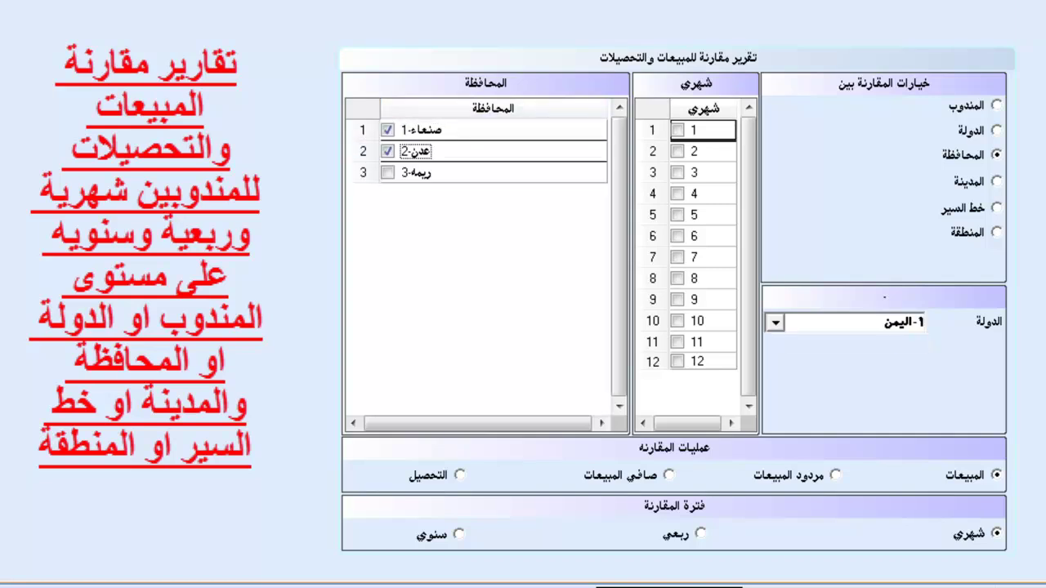
# Switch to comparing by city, filtered to اليمن and صنعاء.
pyautogui.click(996, 180)
pyautogui.hotkey('alt', 'Down')
pyautogui.press('Down')
pyautogui.press('Return')
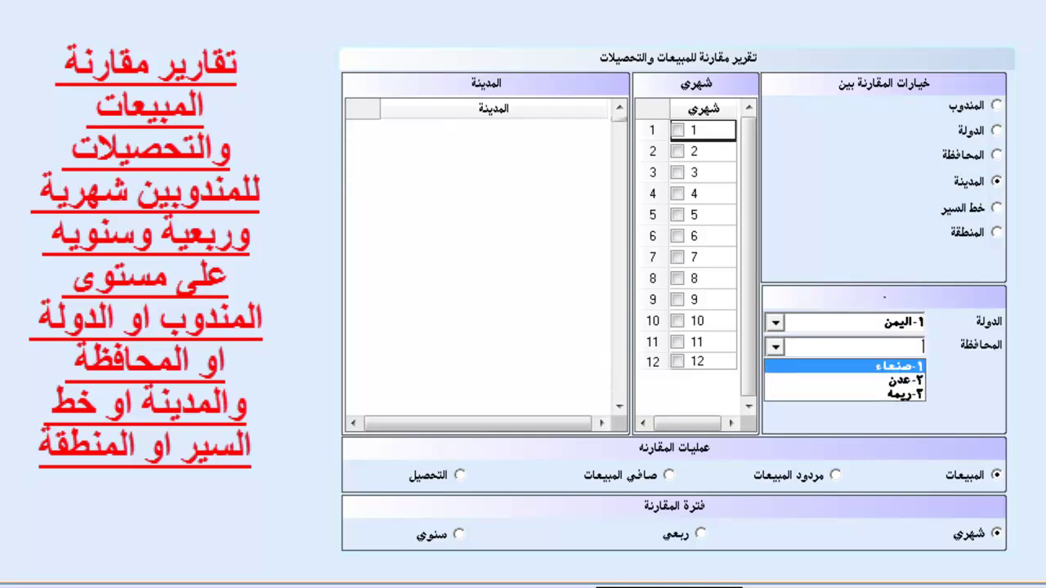
pyautogui.press('Return')
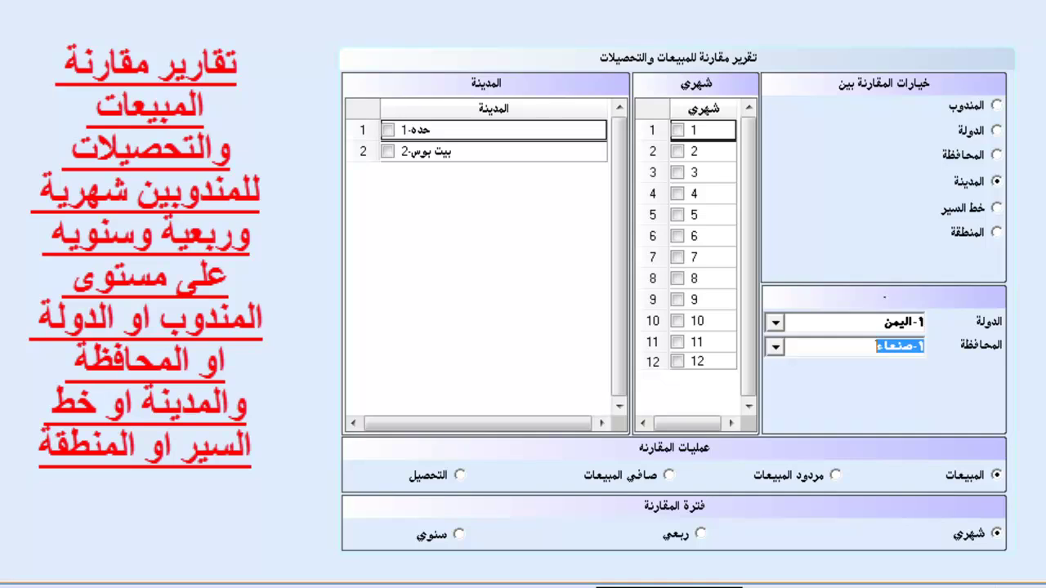
# Switch to comparing by route, filtered to اليمن, صنعاء and حده.
pyautogui.click(996, 208)
pyautogui.hotkey('alt', 'Down')
pyautogui.press('Down')
pyautogui.press('Return')
pyautogui.press('Tab')
pyautogui.hotkey('alt', 'Down')
pyautogui.press('Down')
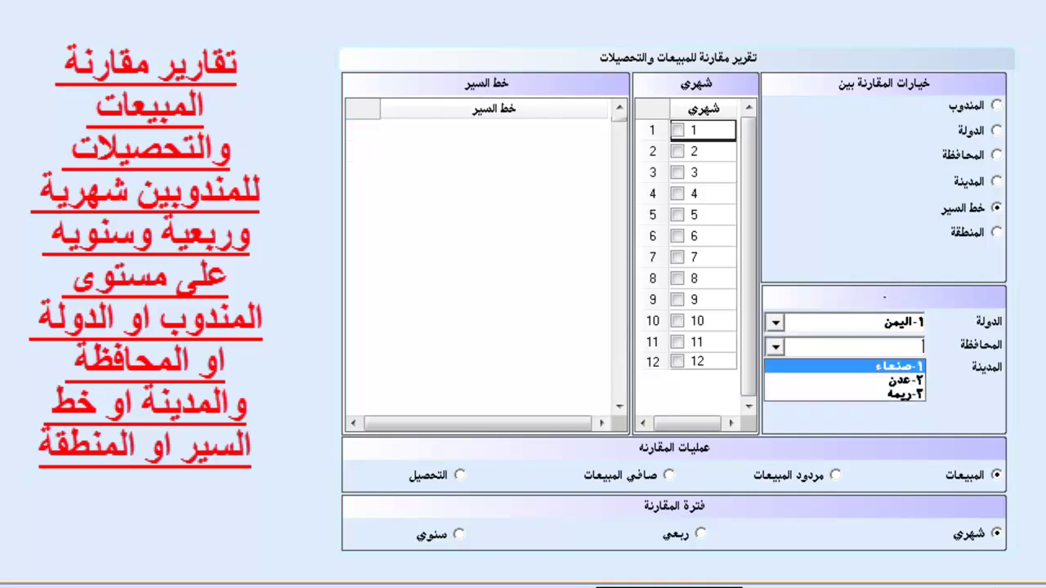
pyautogui.press('Return')
pyautogui.press('Tab')
pyautogui.hotkey('alt', 'Down')
pyautogui.press('Down')
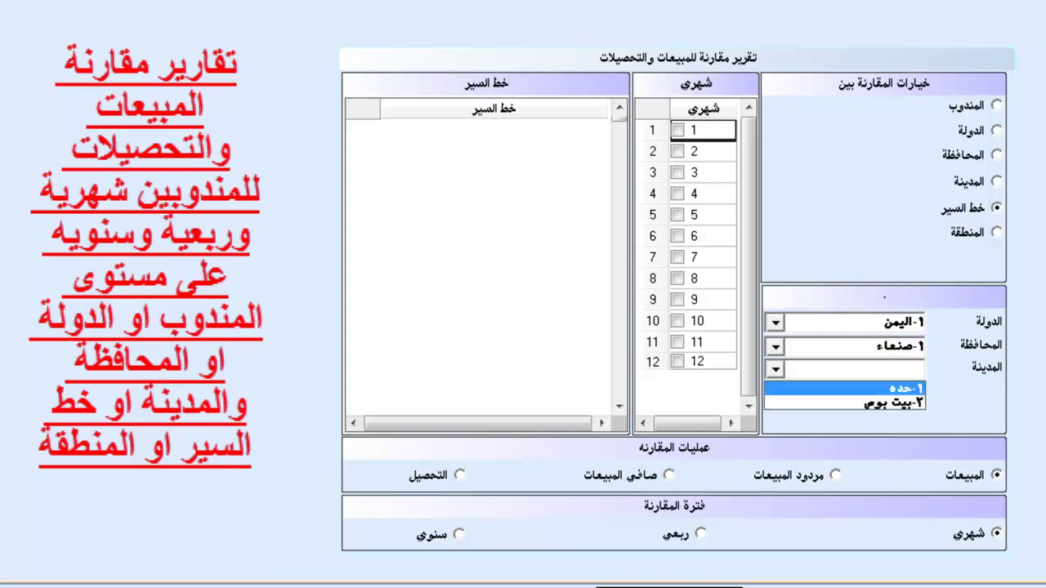
pyautogui.press('Return')
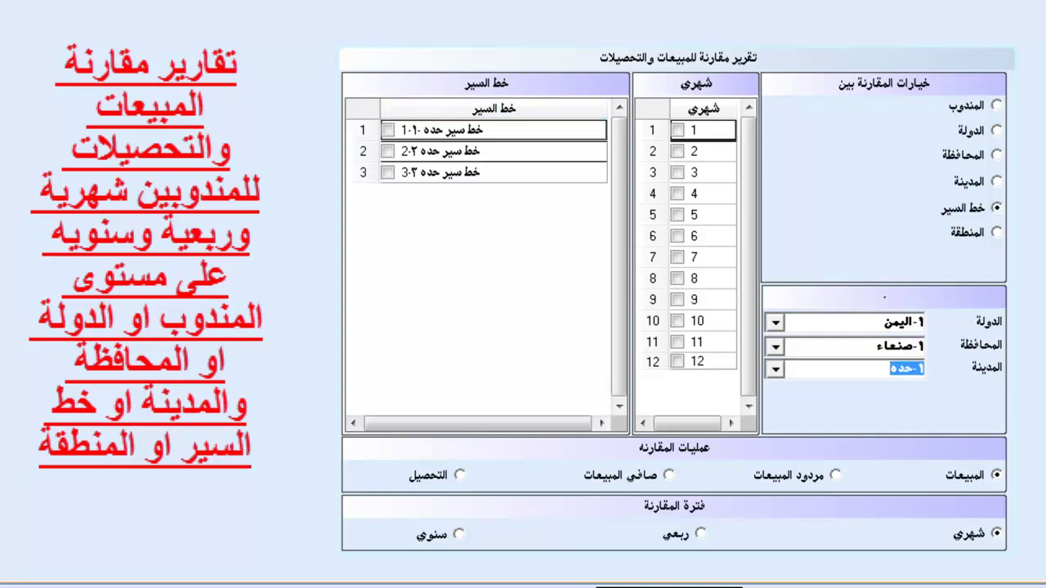
# Switch to comparing by region, with country اليمن and governorate صنعاء.
pyautogui.click(995, 232)
pyautogui.hotkey('alt', 'Down')
pyautogui.press('Down')
pyautogui.press('Return')
pyautogui.press('Tab')
pyautogui.hotkey('alt', 'Down')
pyautogui.press('Down')
pyautogui.press('Return')
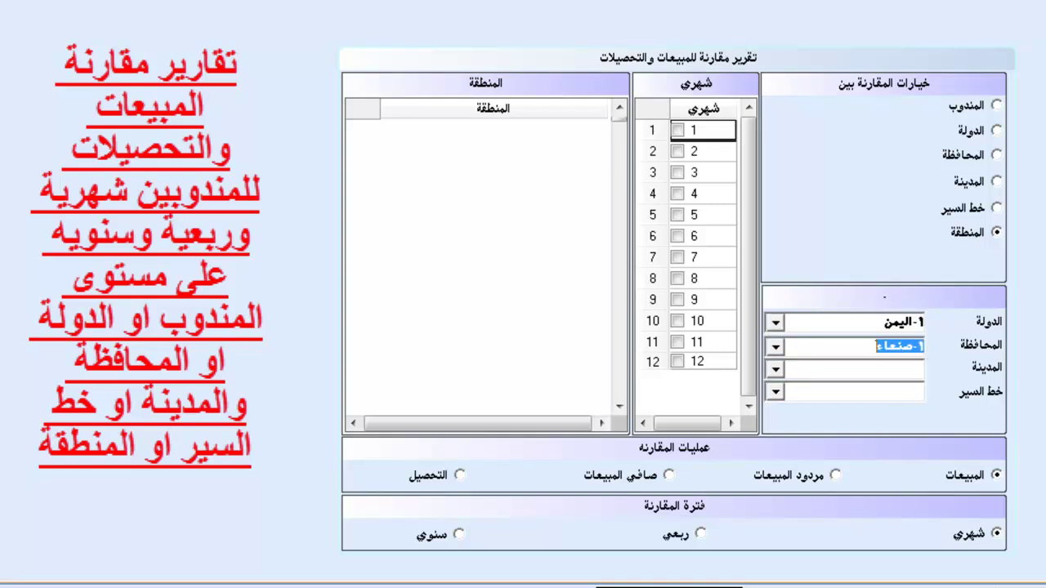
# Narrow the region comparison to city حده and the first Hadda route.
pyautogui.press('Tab')
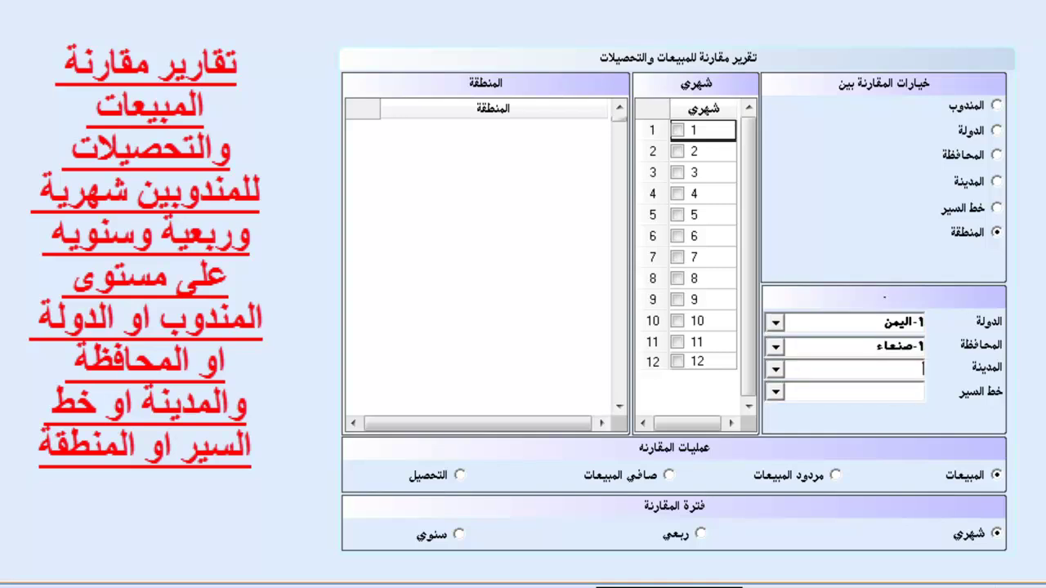
pyautogui.hotkey('alt', 'Down')
pyautogui.press('Down')
pyautogui.press('Return')
pyautogui.press('Tab')
pyautogui.hotkey('alt', 'Down')
pyautogui.press('Down')
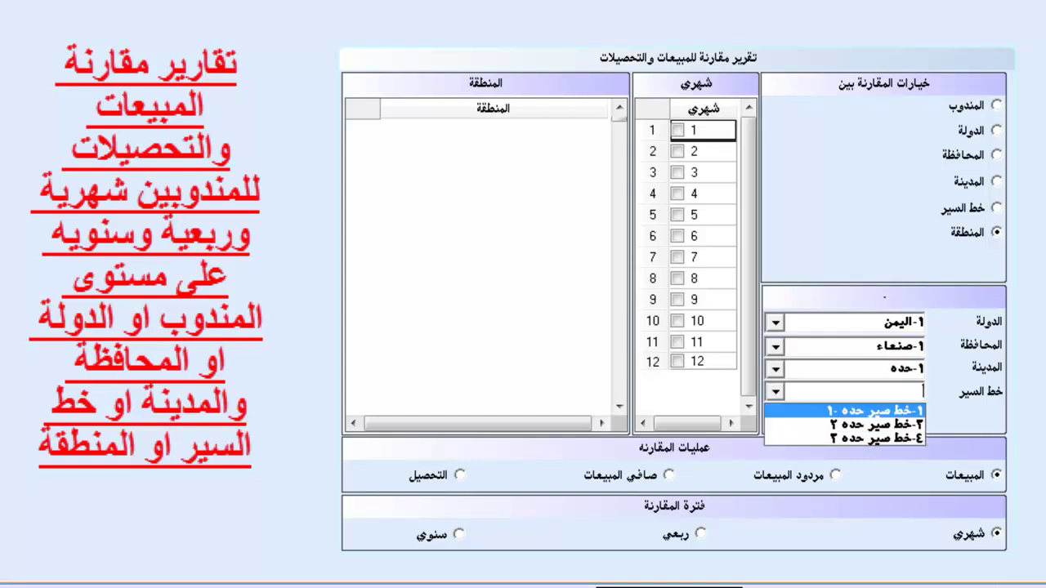
pyautogui.press('Return')
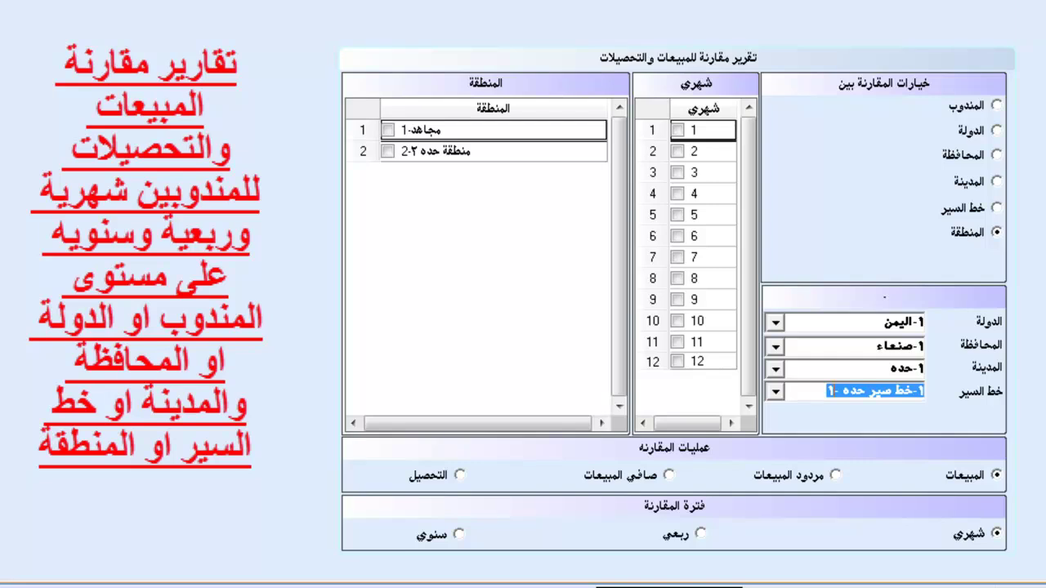
# Set the comparison measure to collections with a monthly period, after trying quarterly and yearly.
pyautogui.click(834, 474)
pyautogui.click(669, 474)
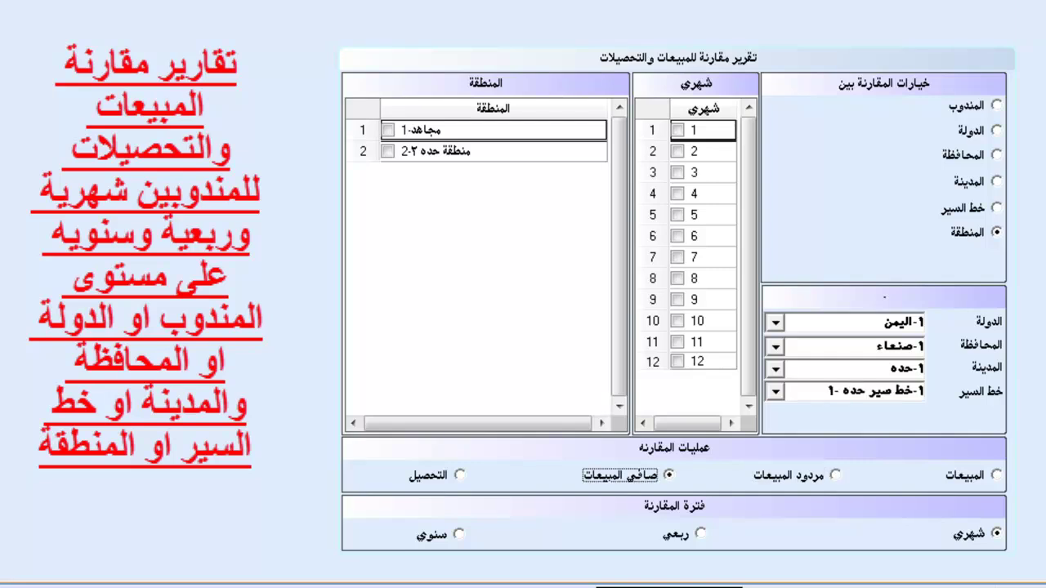
pyautogui.click(459, 474)
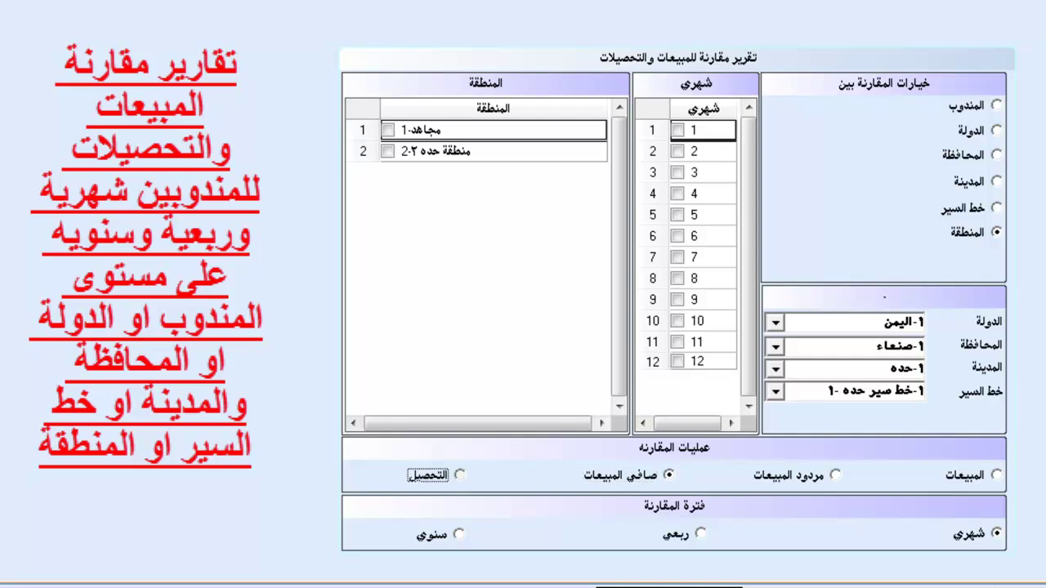
pyautogui.click(995, 533)
pyautogui.click(700, 533)
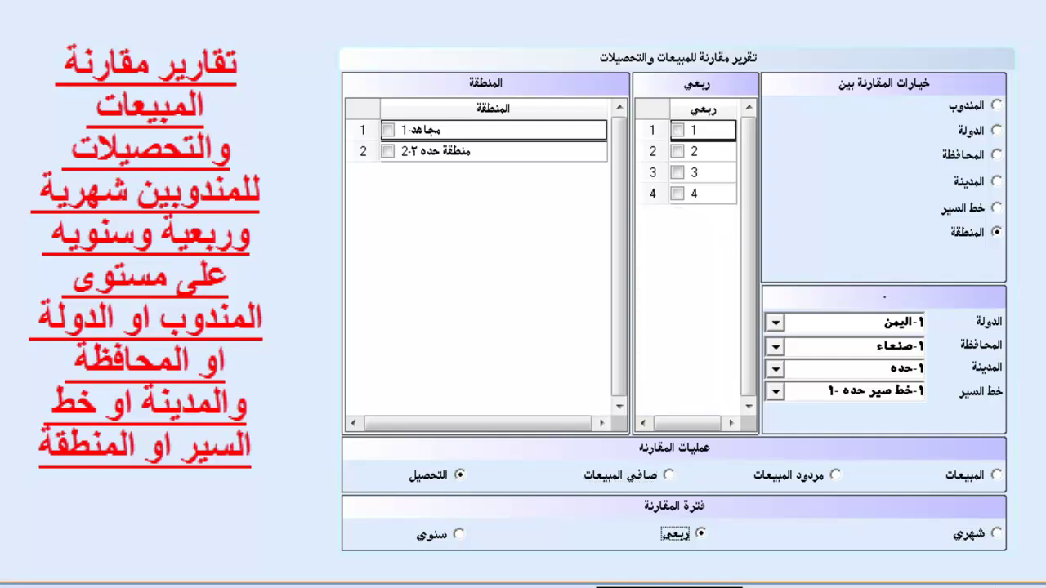
pyautogui.click(458, 533)
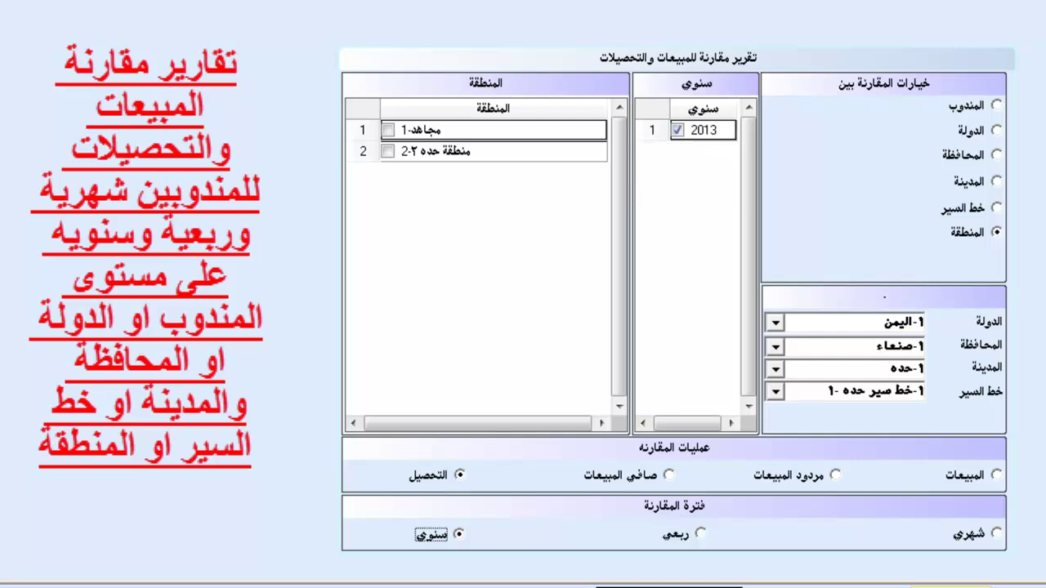
pyautogui.click(995, 532)
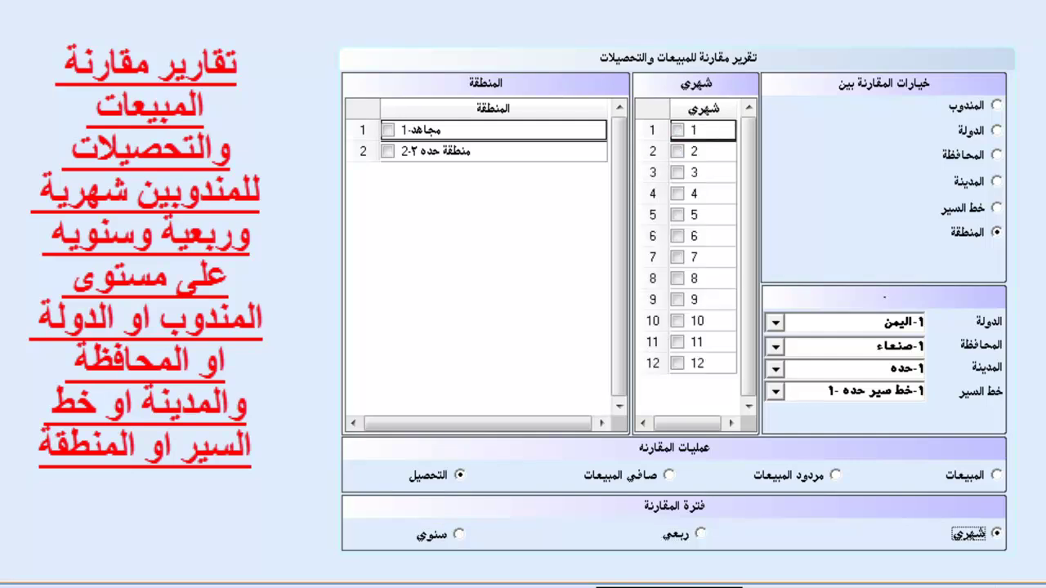
# Tick months 1 to 4 and the first two entries to compare.
pyautogui.click(676, 130)
pyautogui.click(676, 151)
pyautogui.click(676, 172)
pyautogui.click(676, 194)
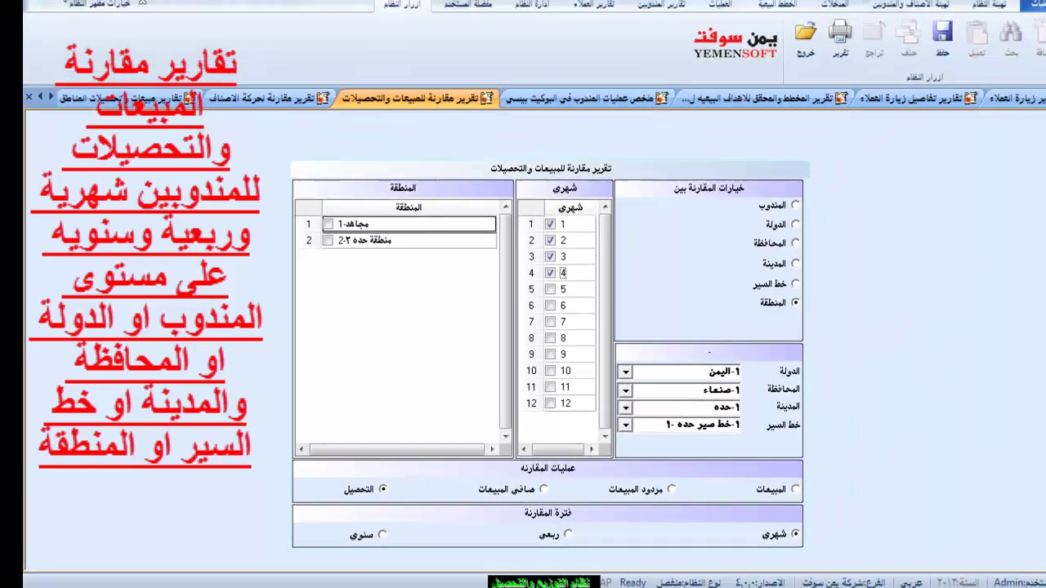
pyautogui.click(388, 130)
pyautogui.click(387, 151)
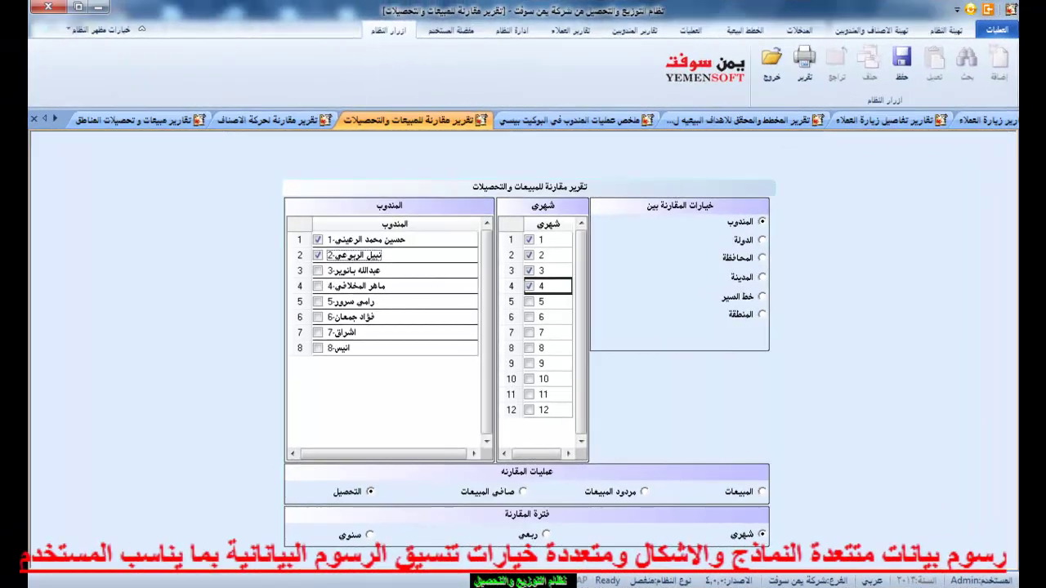
# Generate the monthly sales comparison by representative and display it as a point chart.
pyautogui.click(760, 491)
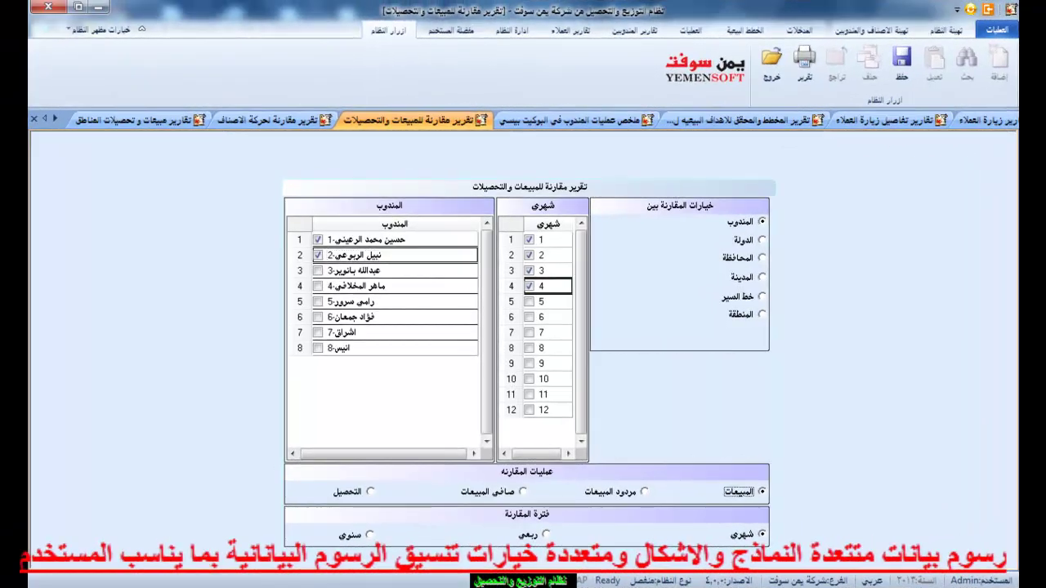
pyautogui.click(804, 63)
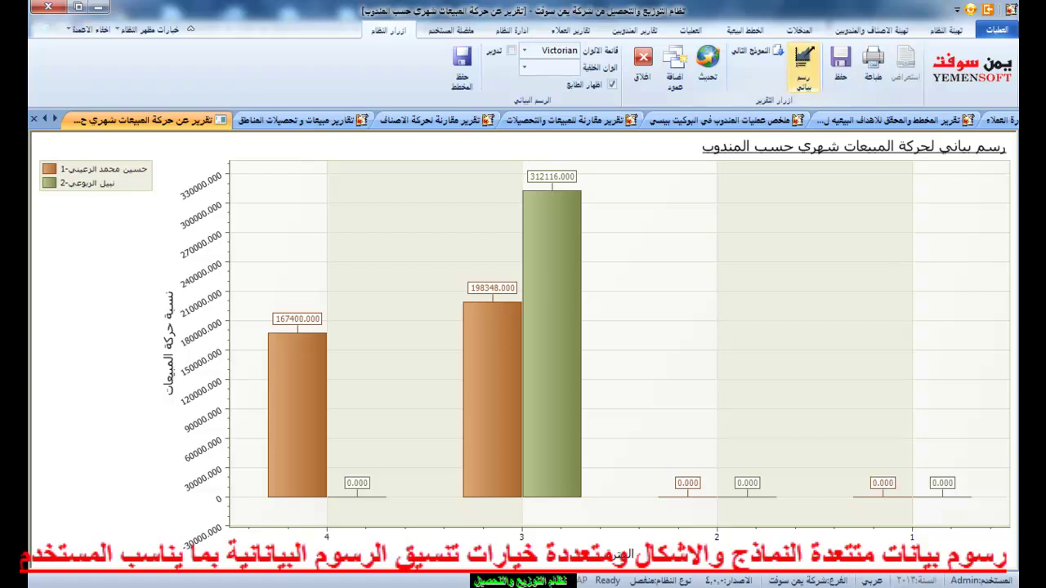
pyautogui.click(756, 51)
pyautogui.click(756, 50)
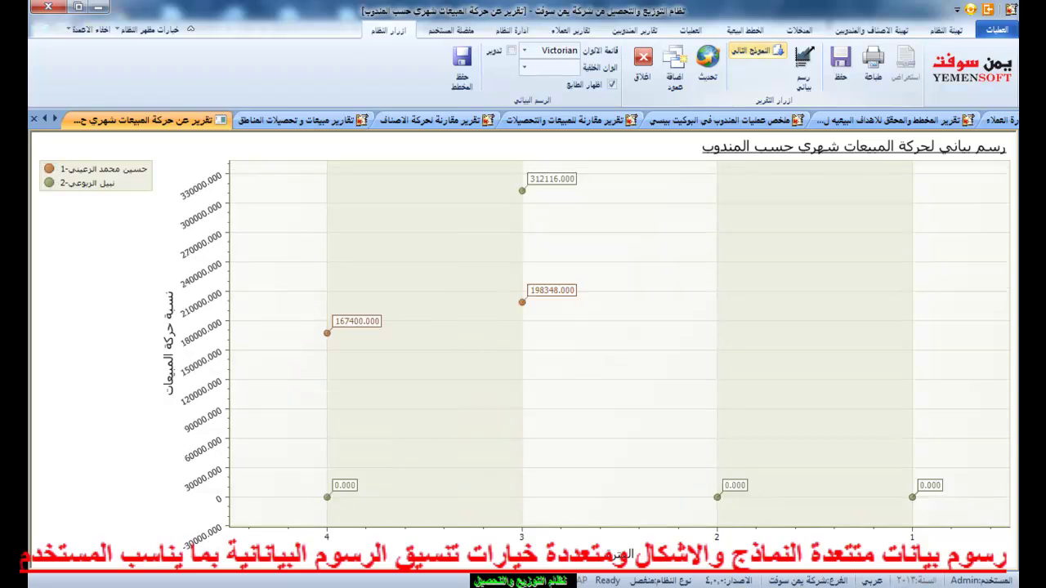
# Cycle the sales chart through area, line, step, spline, stacked, point and area styles back to clustered bars.
pyautogui.click(757, 51)
pyautogui.click(756, 51)
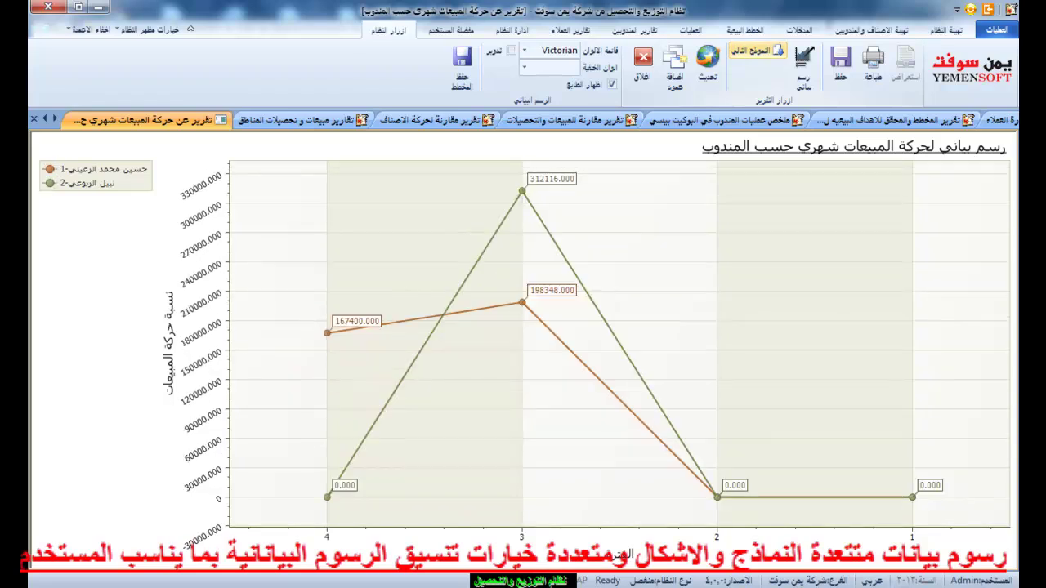
pyautogui.click(757, 50)
pyautogui.click(756, 51)
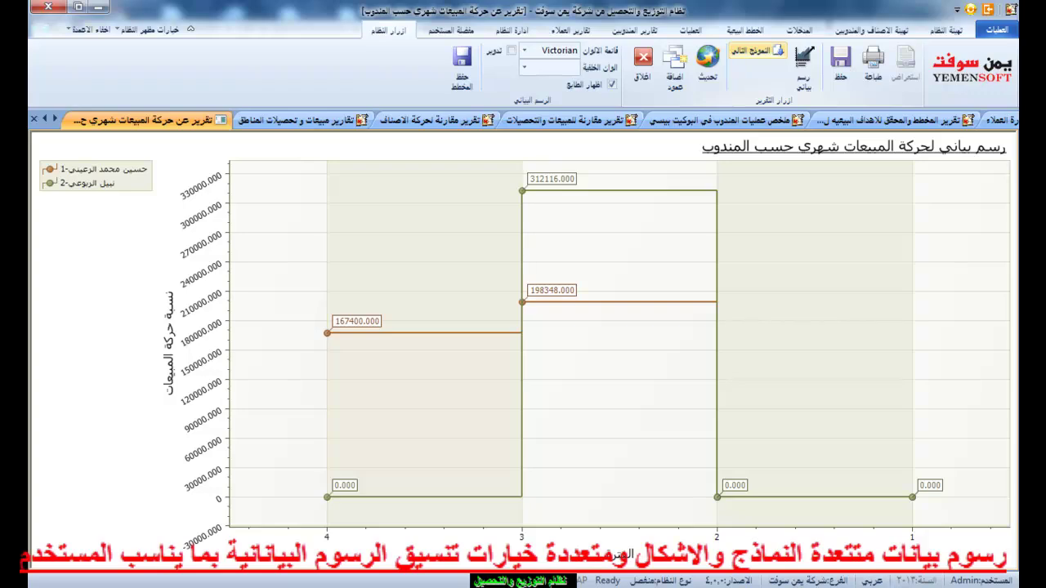
pyautogui.click(757, 50)
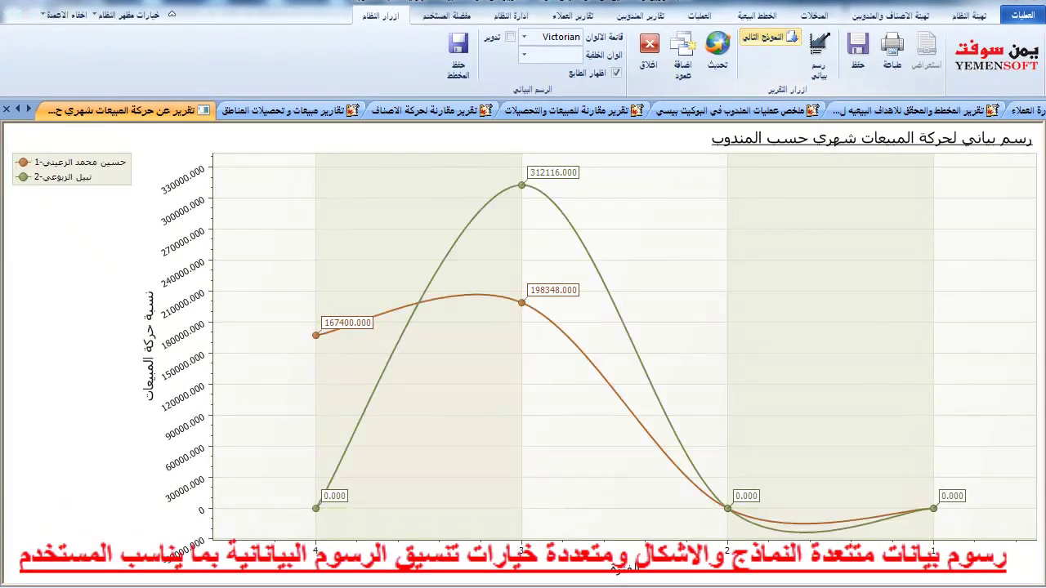
pyautogui.click(768, 37)
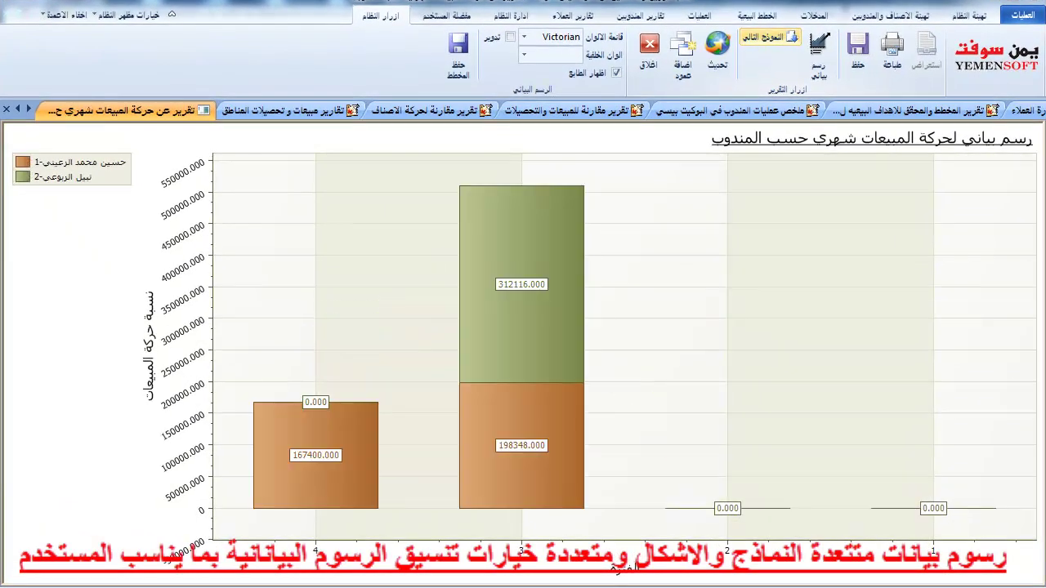
pyautogui.click(768, 37)
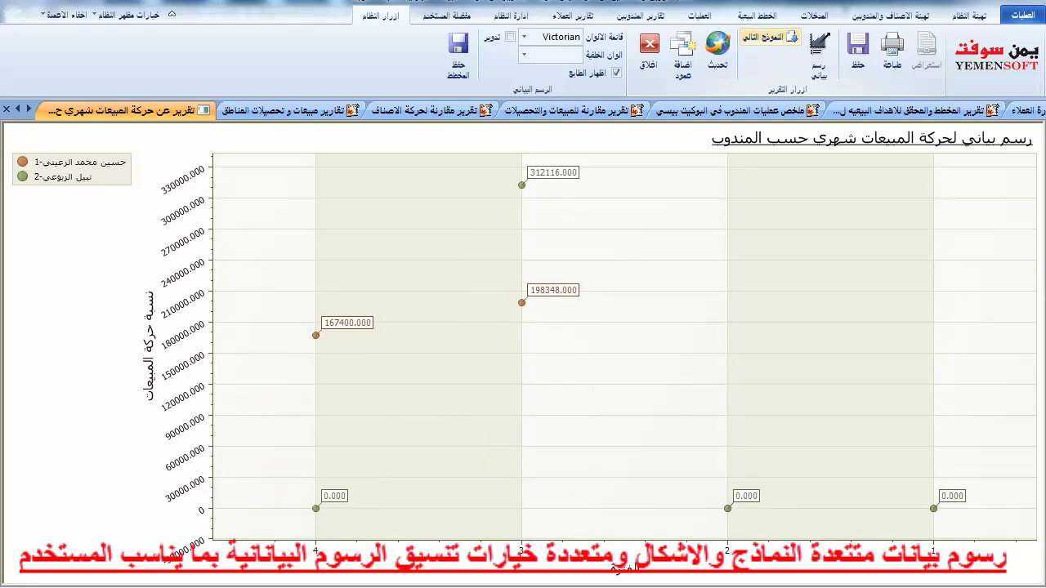
pyautogui.click(768, 37)
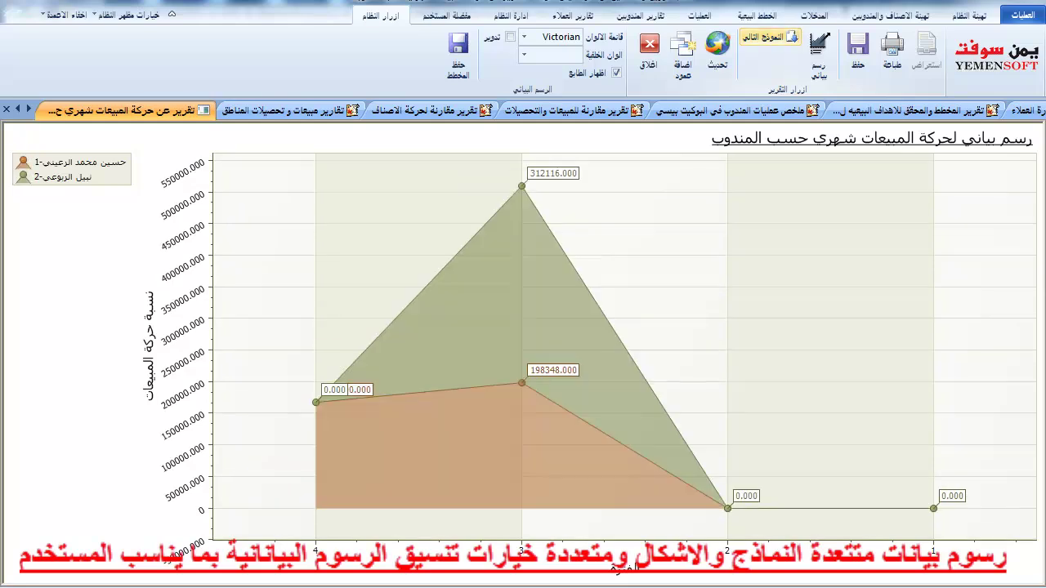
pyautogui.click(768, 37)
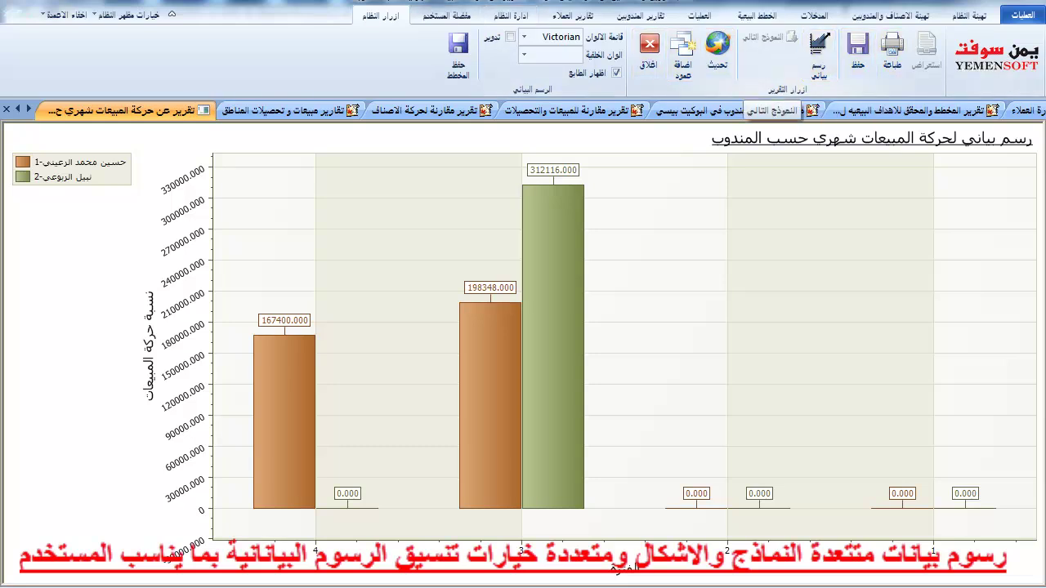
# Close the sales chart, regenerate the first representative's monthly sales report, and show it as a pie chart.
pyautogui.click(818, 57)
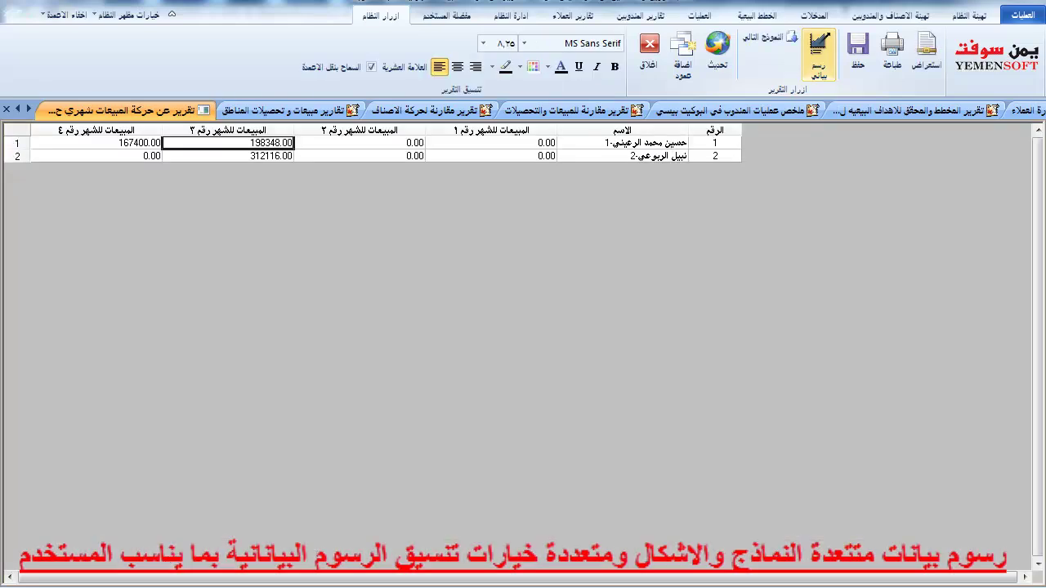
pyautogui.click(818, 57)
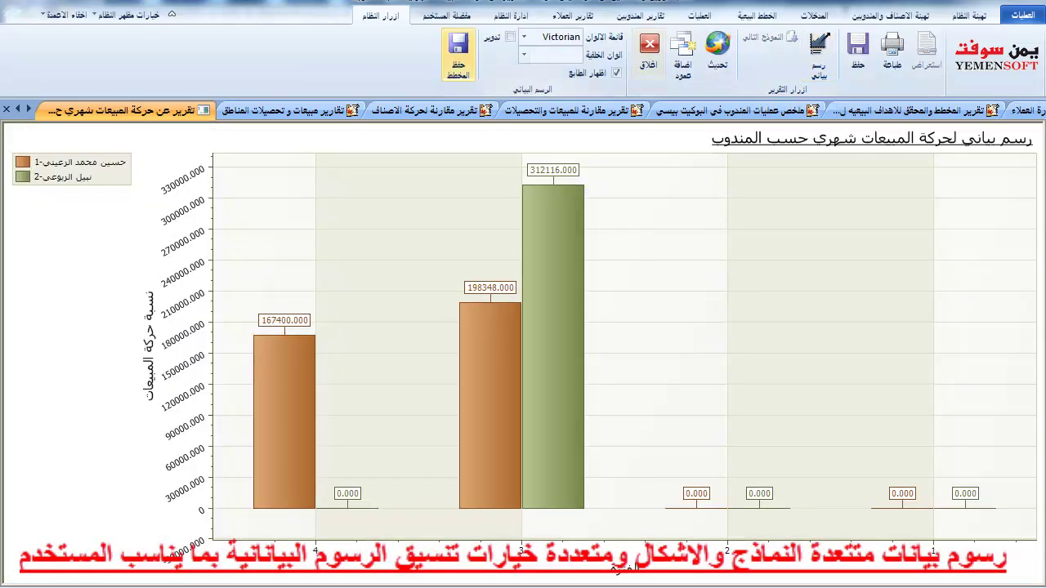
pyautogui.click(649, 51)
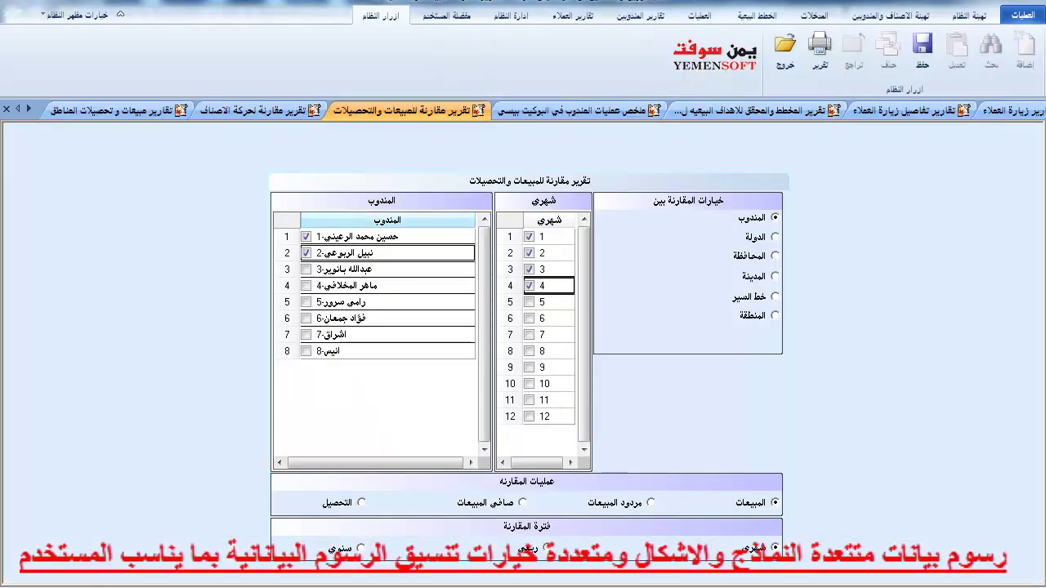
pyautogui.click(819, 49)
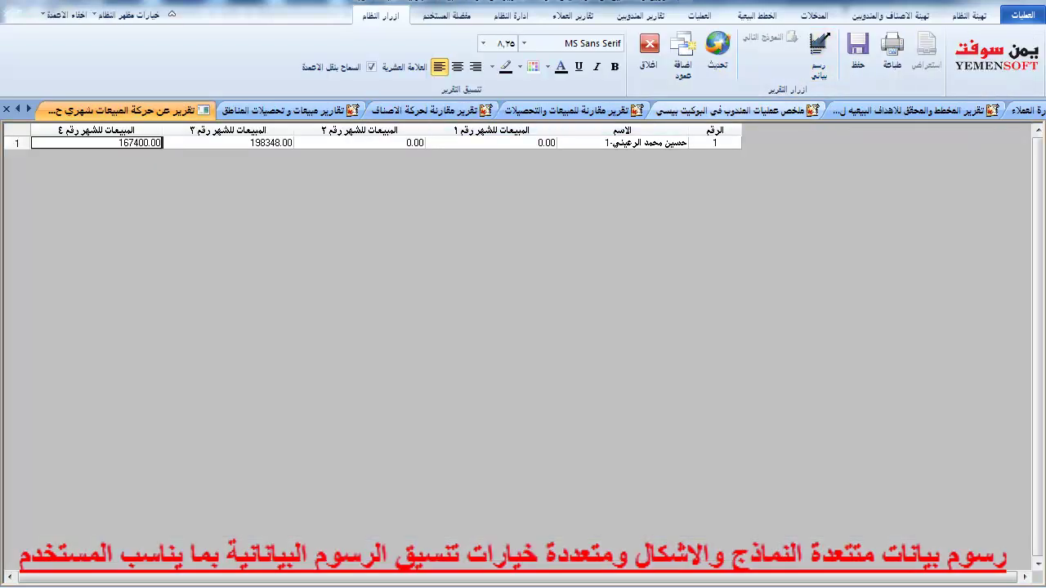
pyautogui.click(819, 53)
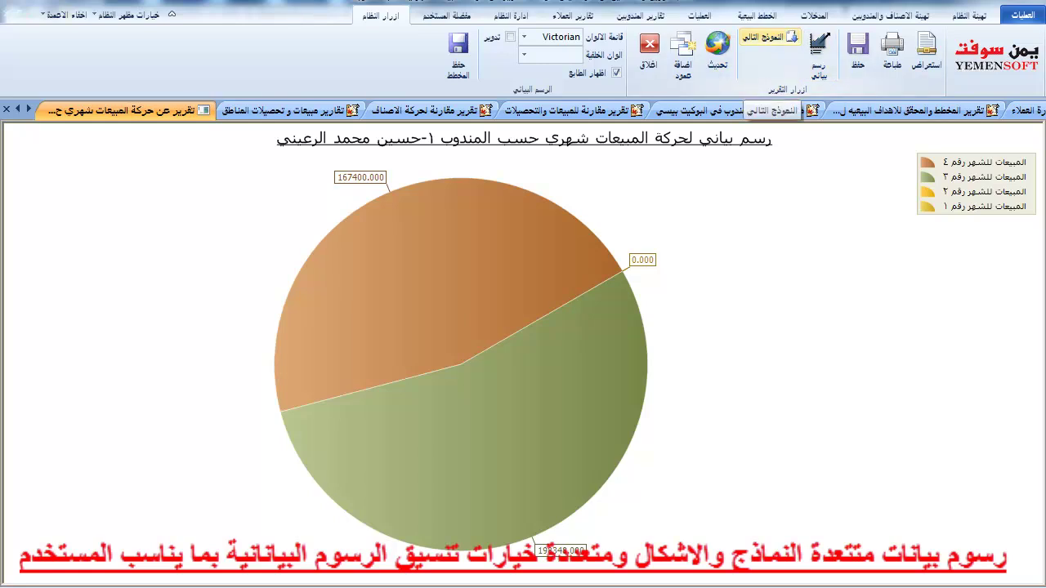
pyautogui.click(770, 37)
pyautogui.click(769, 37)
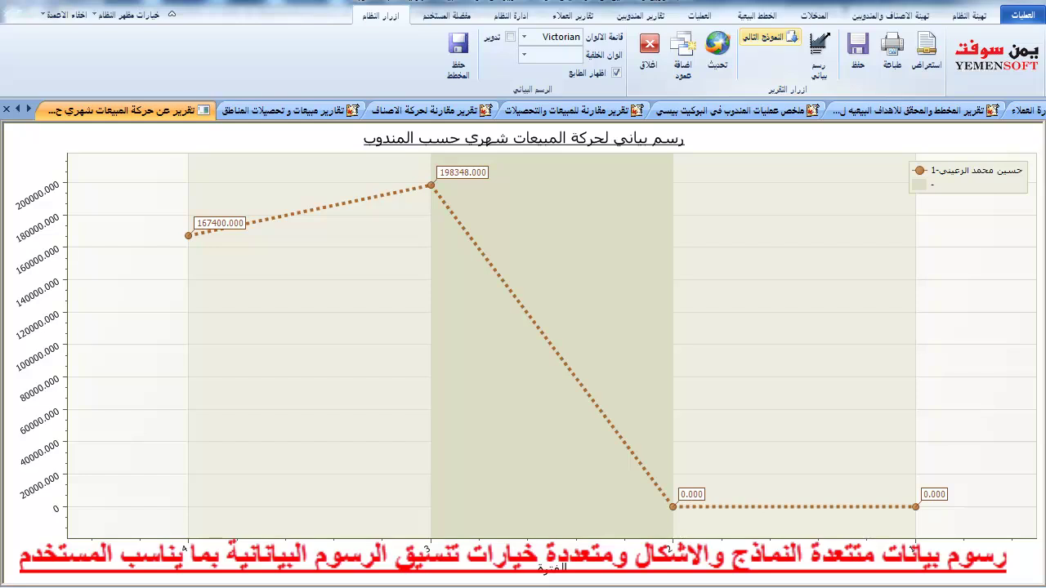
pyautogui.click(770, 38)
pyautogui.click(769, 38)
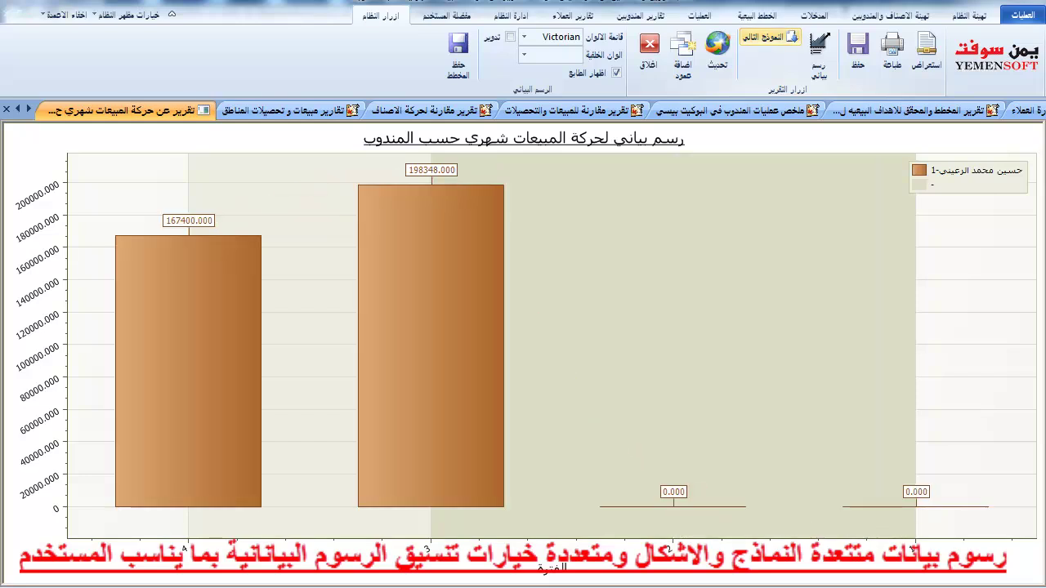
pyautogui.click(770, 38)
pyautogui.click(769, 37)
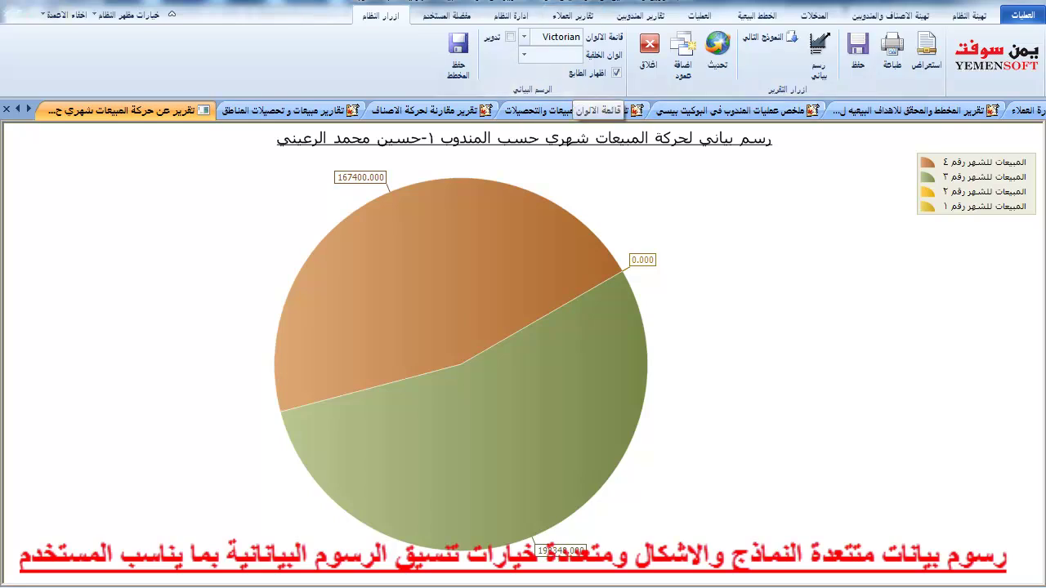
# Try the Summer, Purple and Photodesign colour palettes on the pie chart.
pyautogui.click(524, 37)
pyautogui.press('Down')
pyautogui.press('Down')
pyautogui.press('Down')
pyautogui.press('Down')
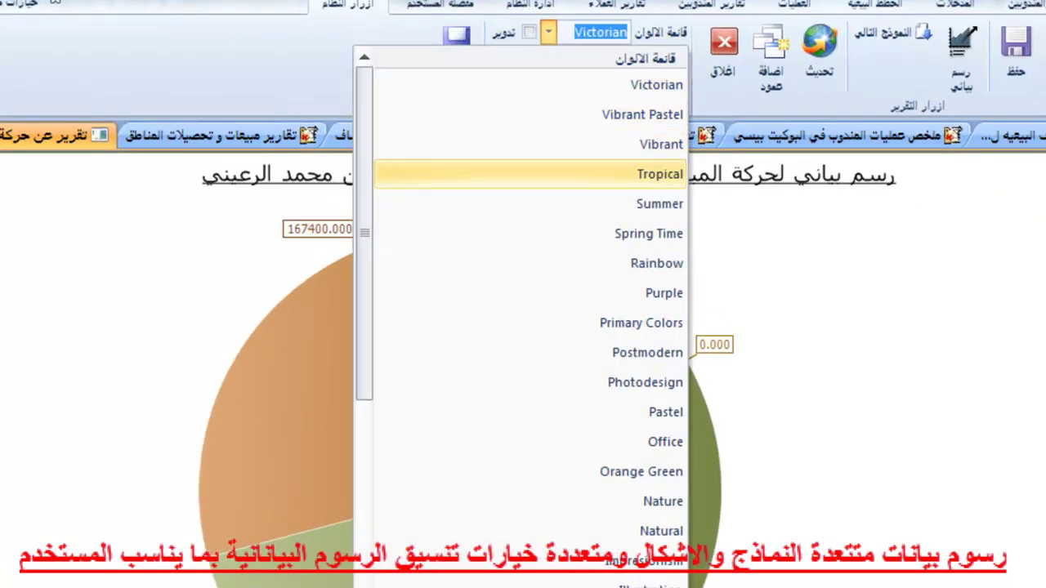
pyautogui.press('Return')
pyautogui.click(549, 31)
pyautogui.click(490, 293)
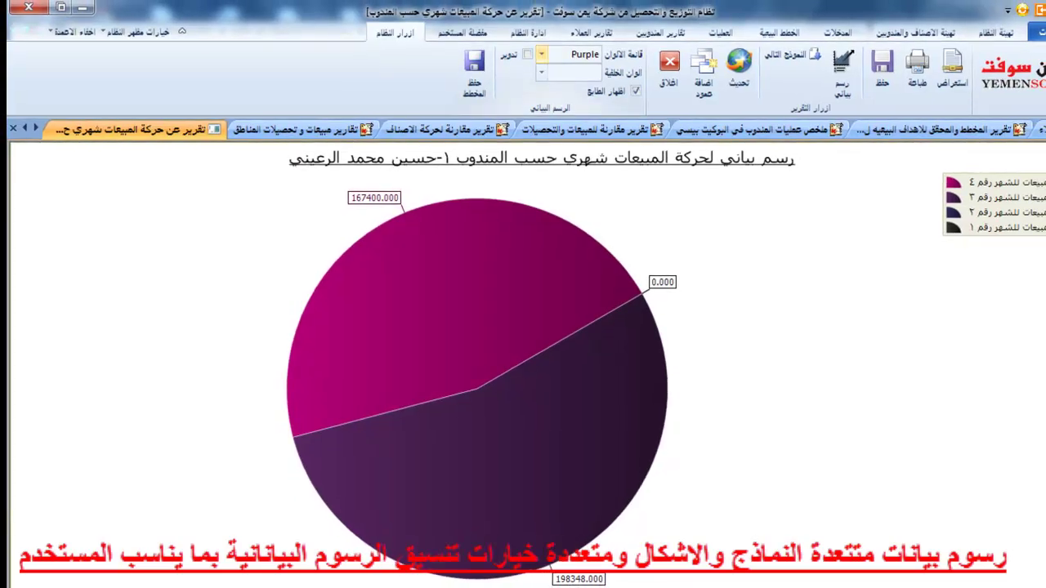
pyautogui.click(542, 51)
pyautogui.press('Return')
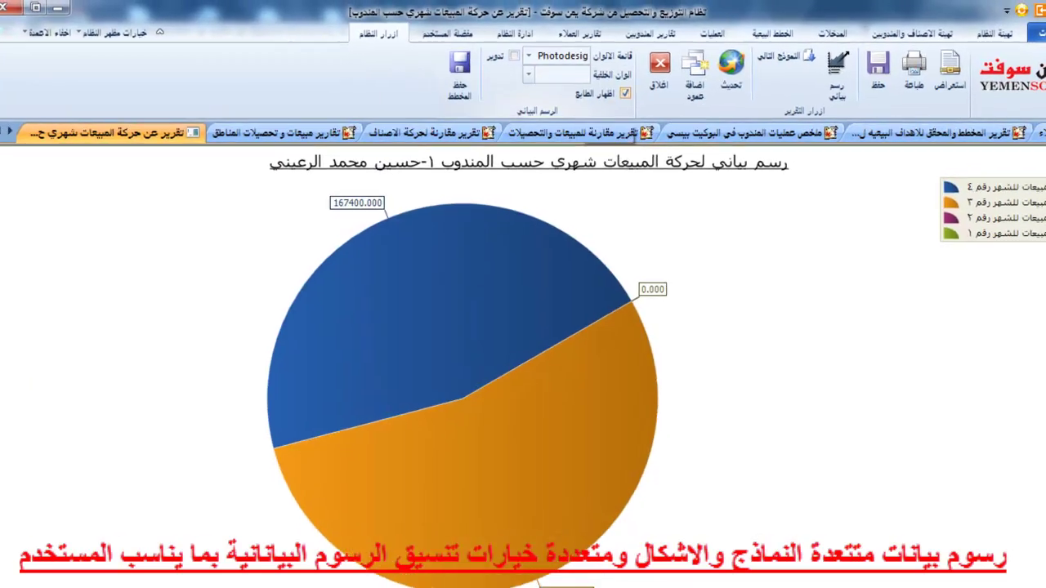
# Set a Black chart background, apply the Pastel palette, and show value labels.
pyautogui.hotkey('alt', 'Down')
pyautogui.press('Down')
pyautogui.press('Down')
pyautogui.press('Return')
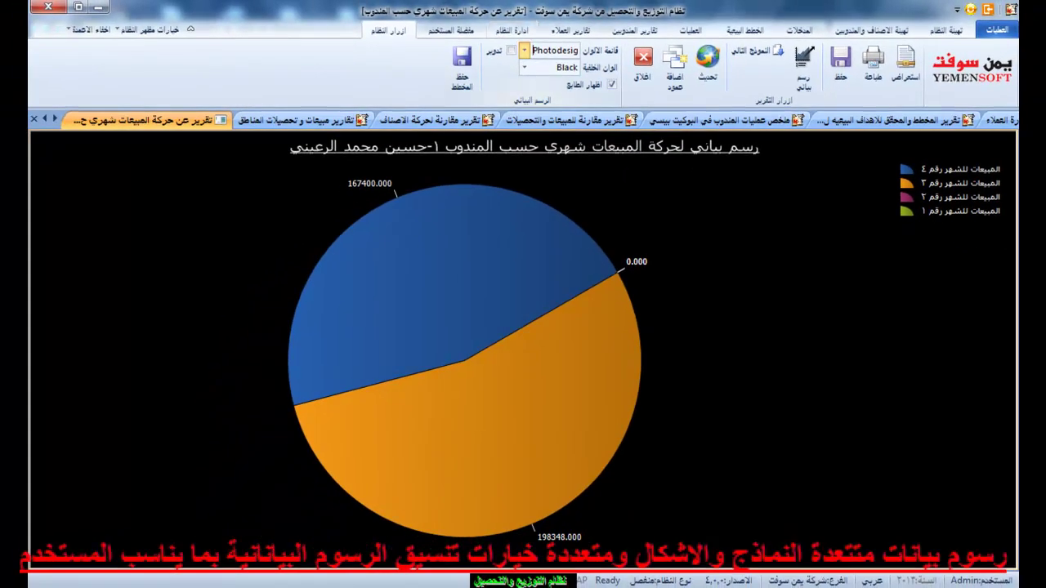
pyautogui.hotkey('alt', 'Down')
pyautogui.press('Down')
pyautogui.press('Down')
pyautogui.press('Down')
pyautogui.press('Down')
pyautogui.press('Down')
pyautogui.press('Down')
pyautogui.press('Down')
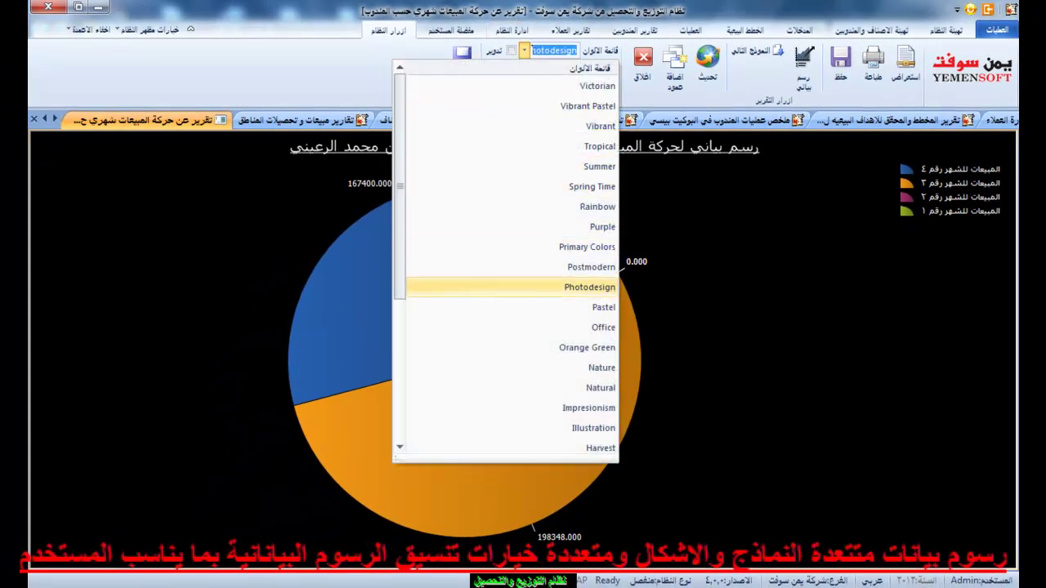
pyautogui.press('Return')
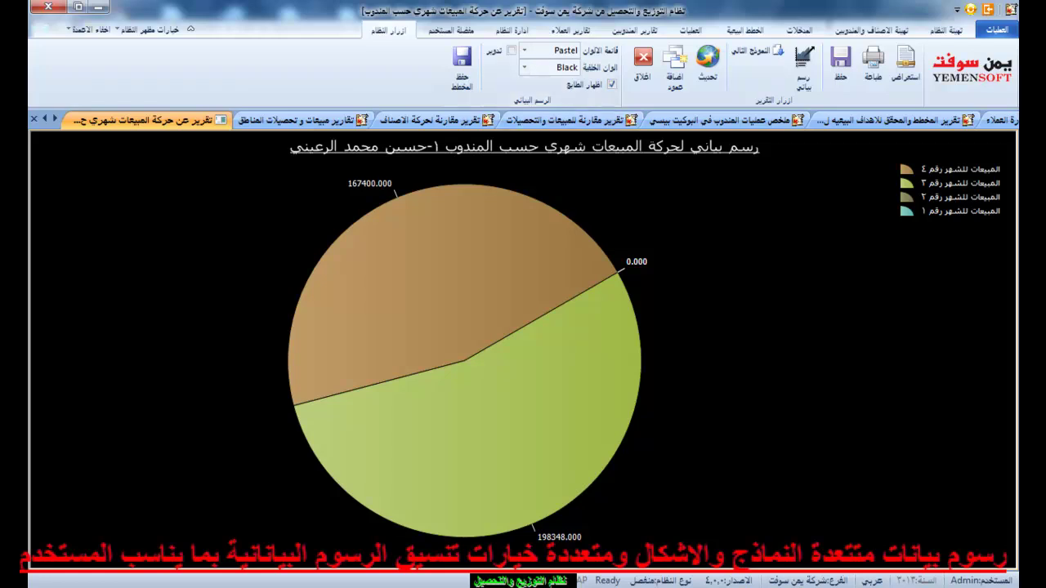
pyautogui.click(612, 84)
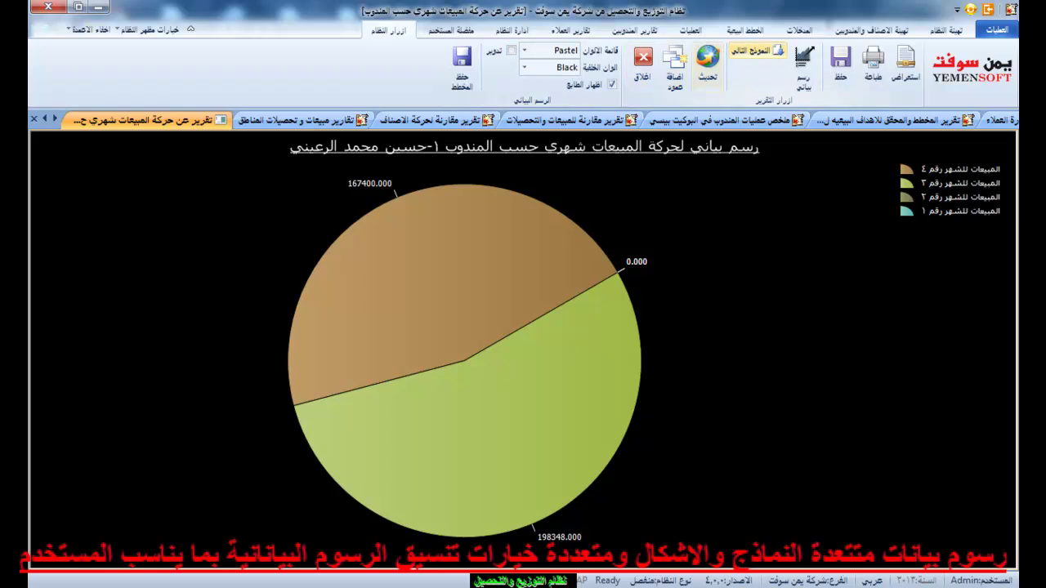
# Step the pie through point and dotted-line models to a smooth spline chart, keeping value labels and an upright orientation.
pyautogui.click(758, 51)
pyautogui.click(758, 51)
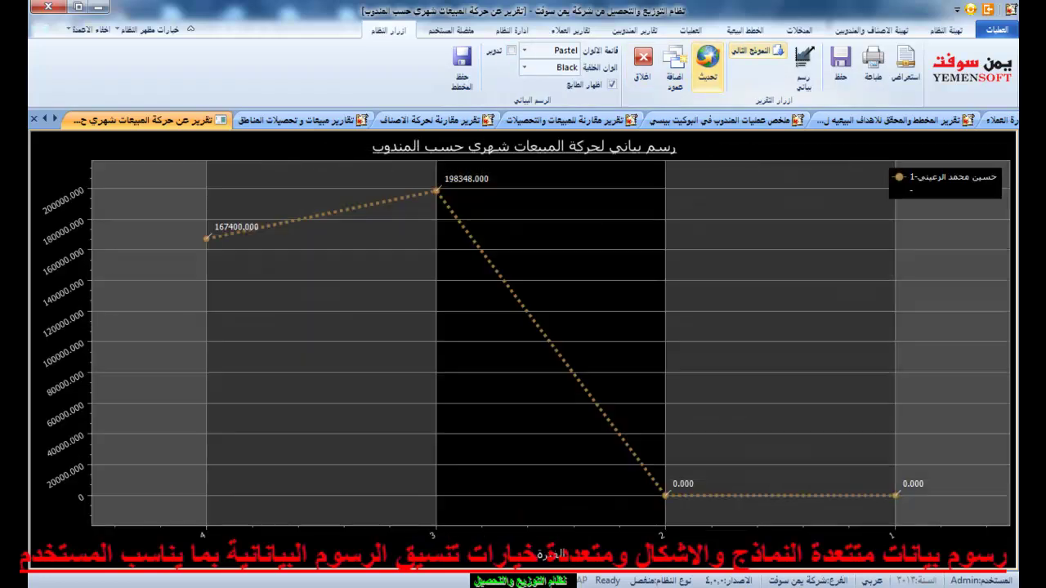
pyautogui.click(758, 50)
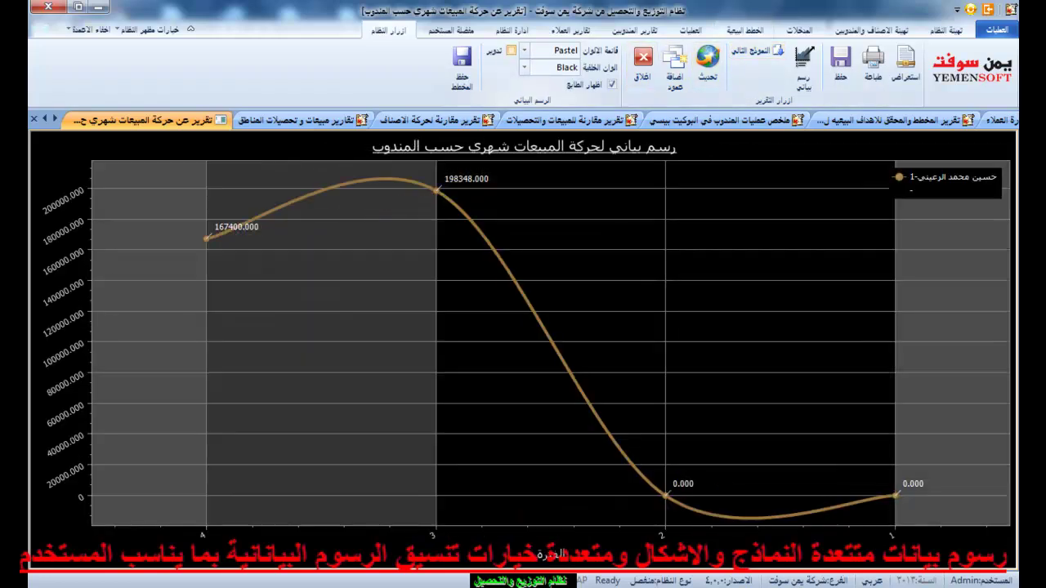
pyautogui.click(611, 83)
pyautogui.click(611, 83)
pyautogui.click(512, 50)
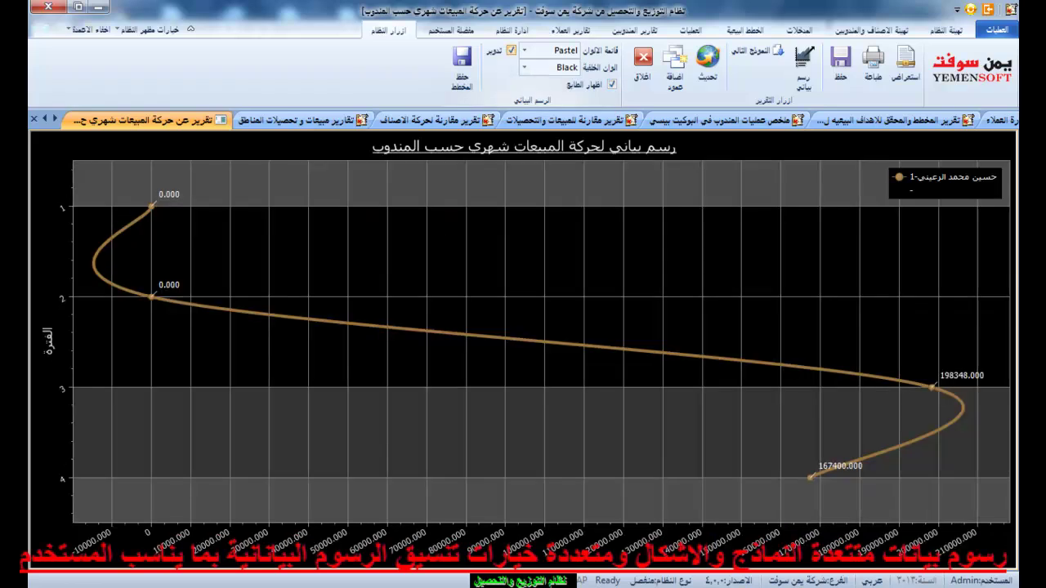
pyautogui.click(511, 51)
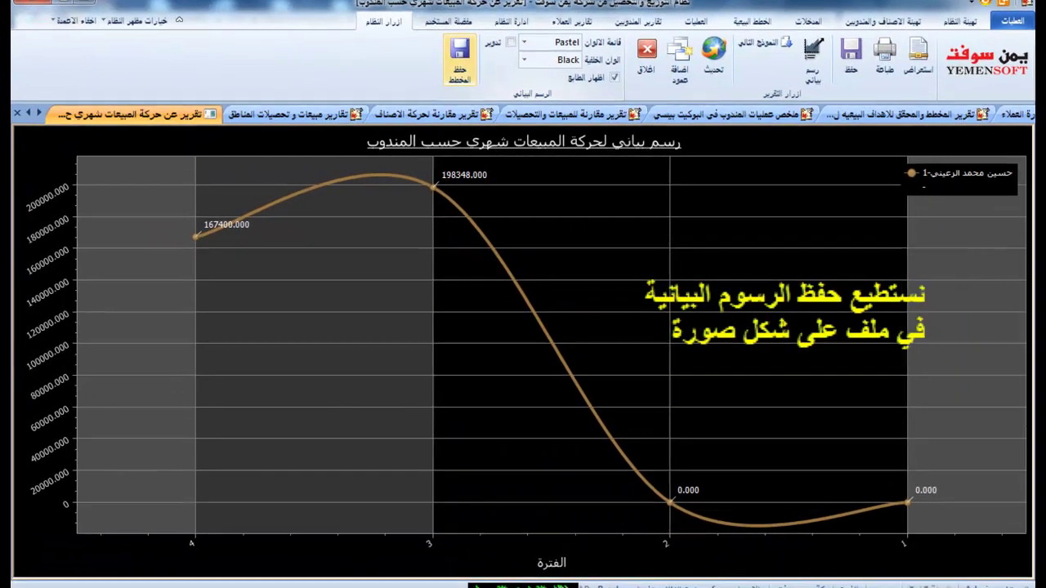
# Save the spline sales chart as the image file '2222'.
pyautogui.click(463, 66)
pyautogui.write('2222')
pyautogui.click(371, 462)
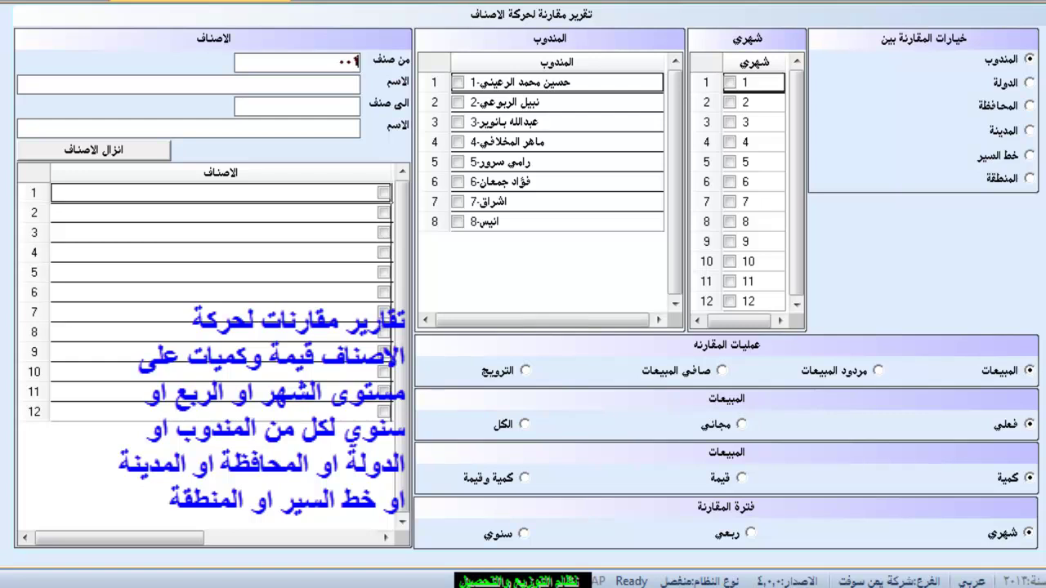
# Enter the item code range 001-001 to 001-002 and load the matching items.
pyautogui.write('-001')
pyautogui.press('Return')
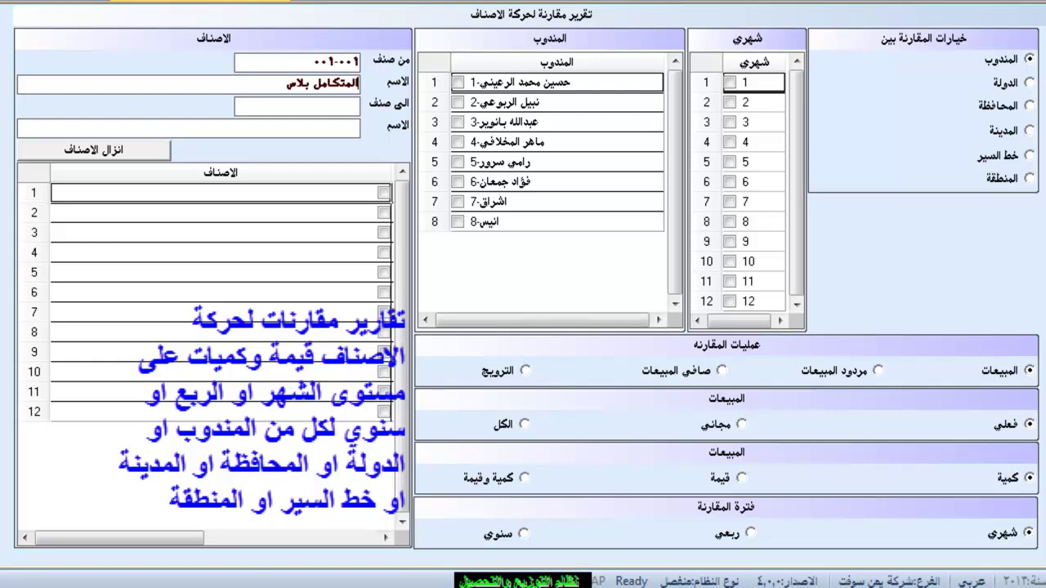
pyautogui.press('Return')
pyautogui.write('02-002')
pyautogui.press('Return')
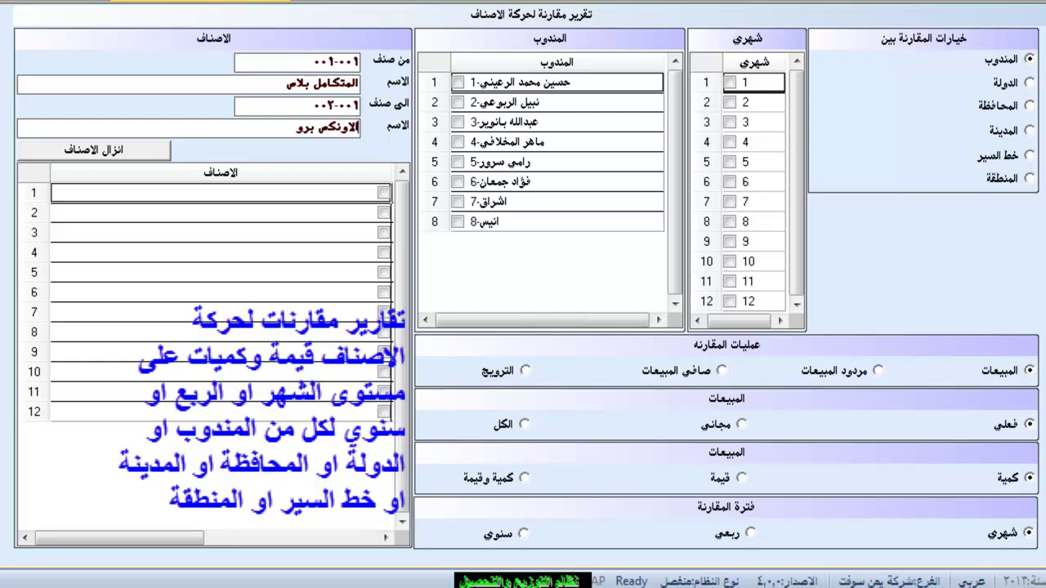
pyautogui.press('Return')
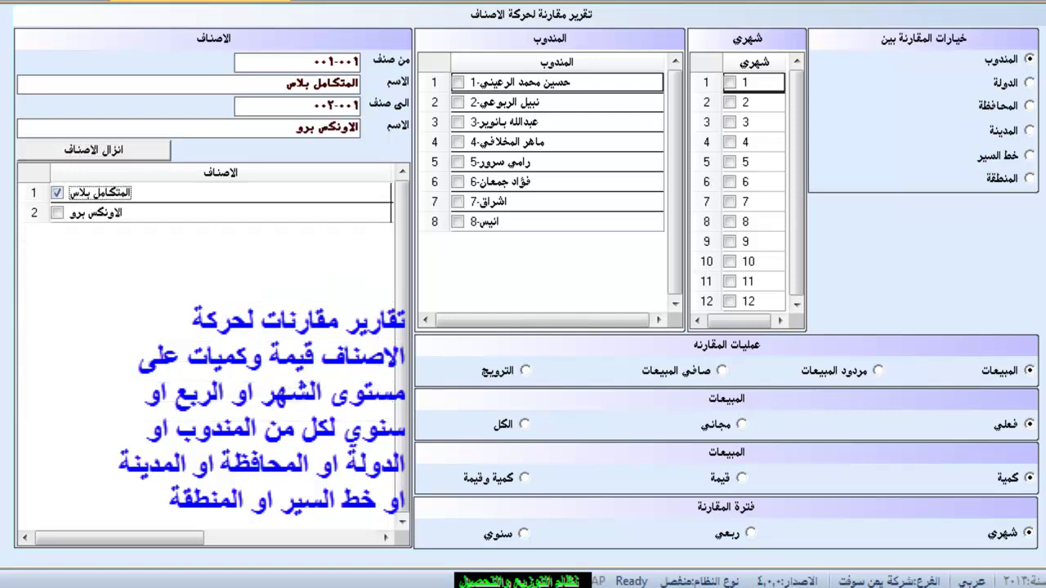
# Include representatives 1 and 2 and months 1 to 3 in the comparison.
pyautogui.click(458, 81)
pyautogui.click(457, 102)
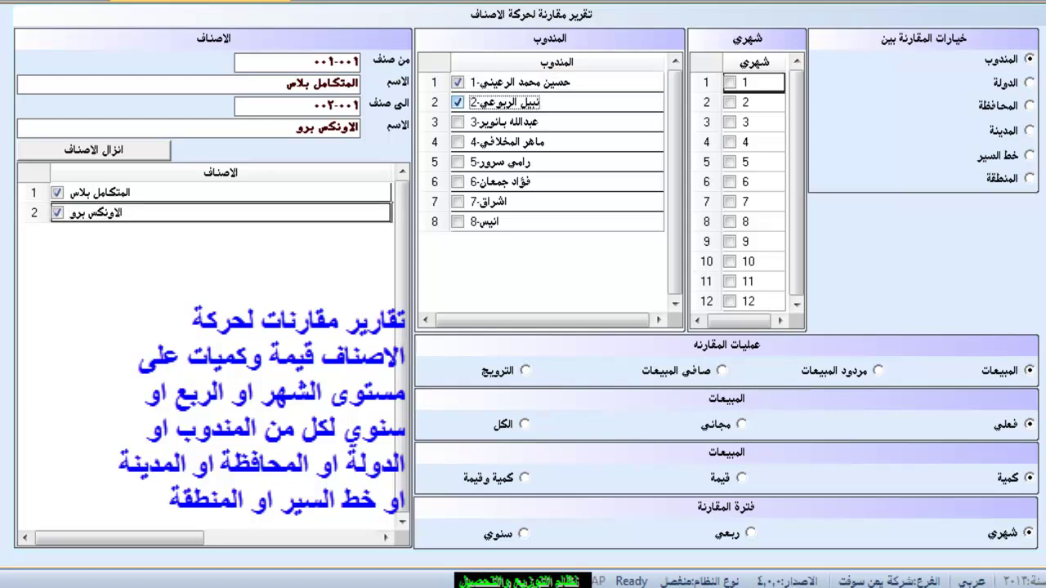
pyautogui.click(728, 82)
pyautogui.click(729, 102)
pyautogui.click(729, 122)
# Set the promotion type to All and report both Quantity and Value.
pyautogui.click(877, 370)
pyautogui.click(723, 370)
pyautogui.click(525, 370)
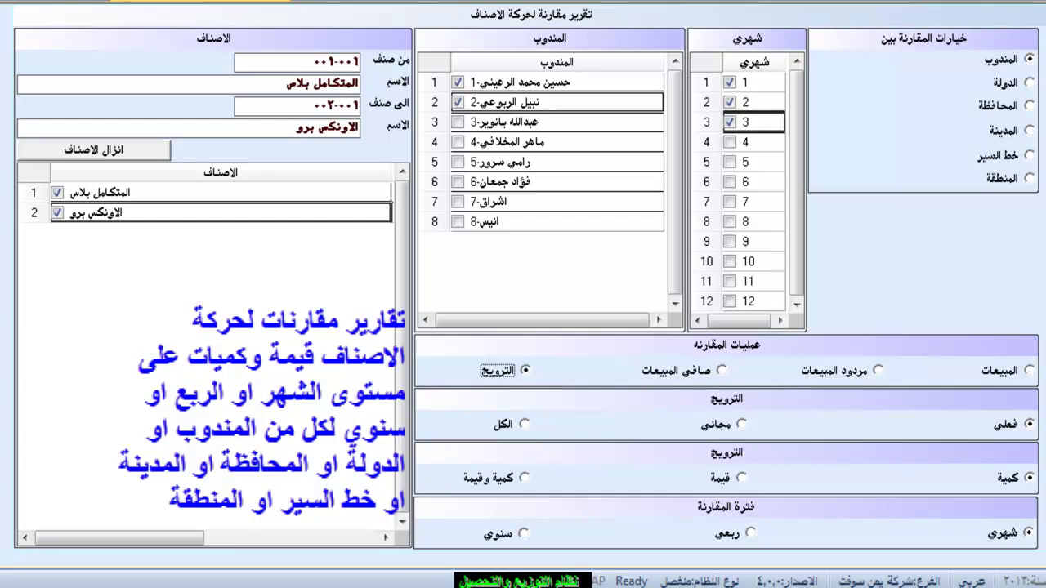
pyautogui.click(741, 424)
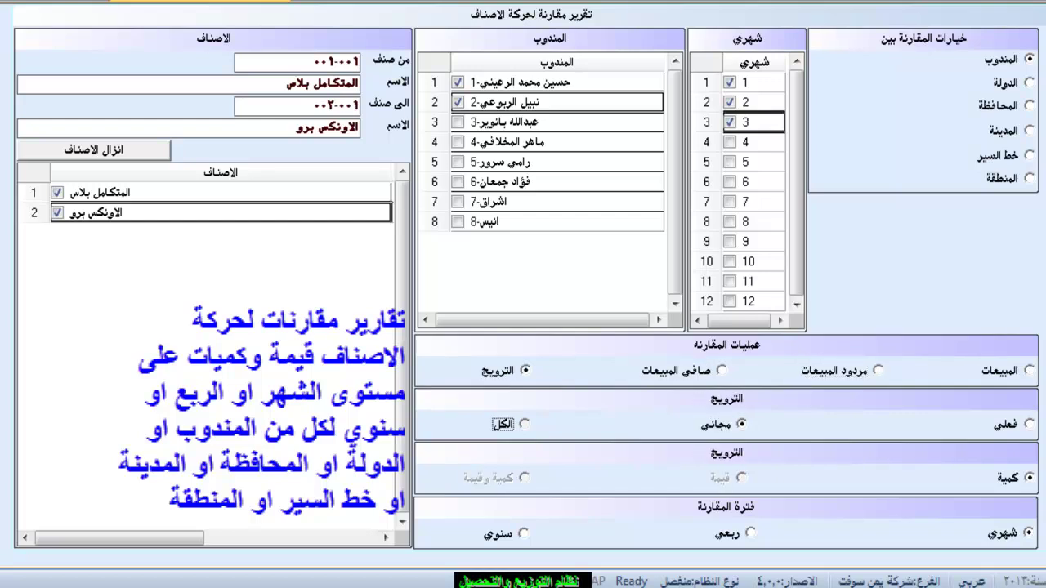
pyautogui.click(524, 424)
pyautogui.click(741, 477)
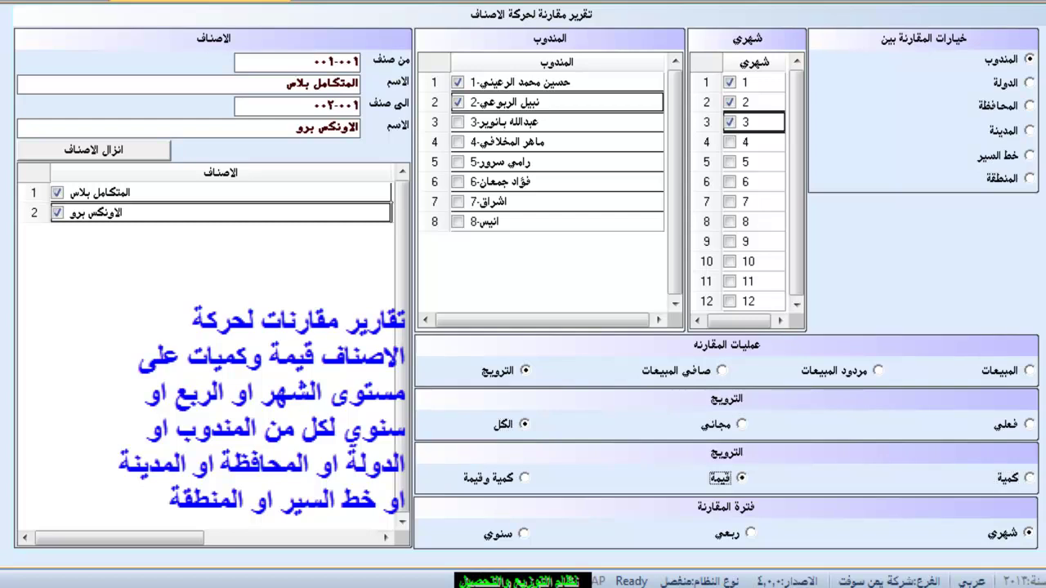
pyautogui.click(524, 478)
# Compare yearly by representative, re-include representatives 1 and 2, and compare Sales.
pyautogui.click(750, 533)
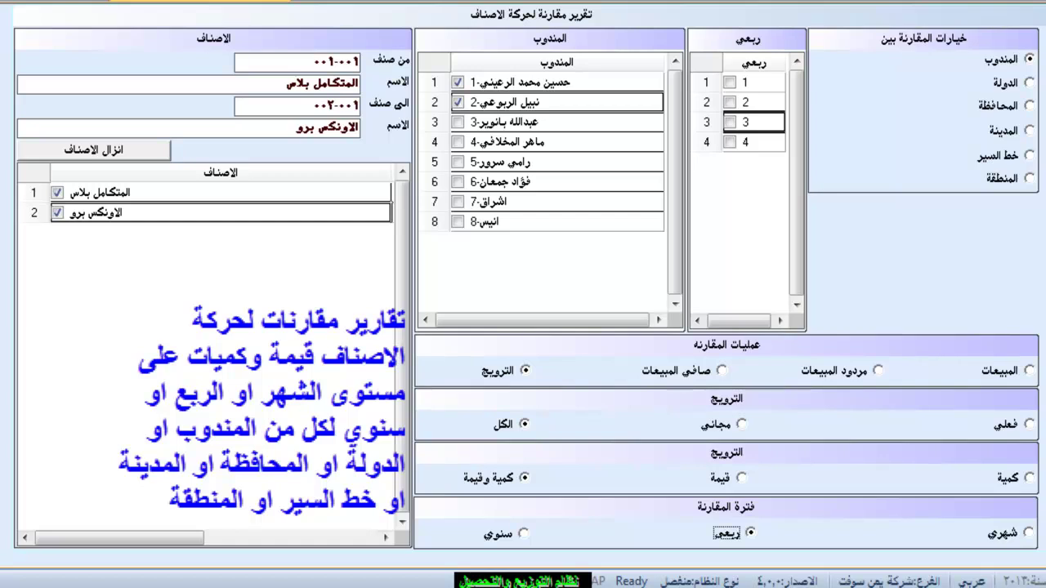
pyautogui.click(523, 533)
pyautogui.click(1028, 81)
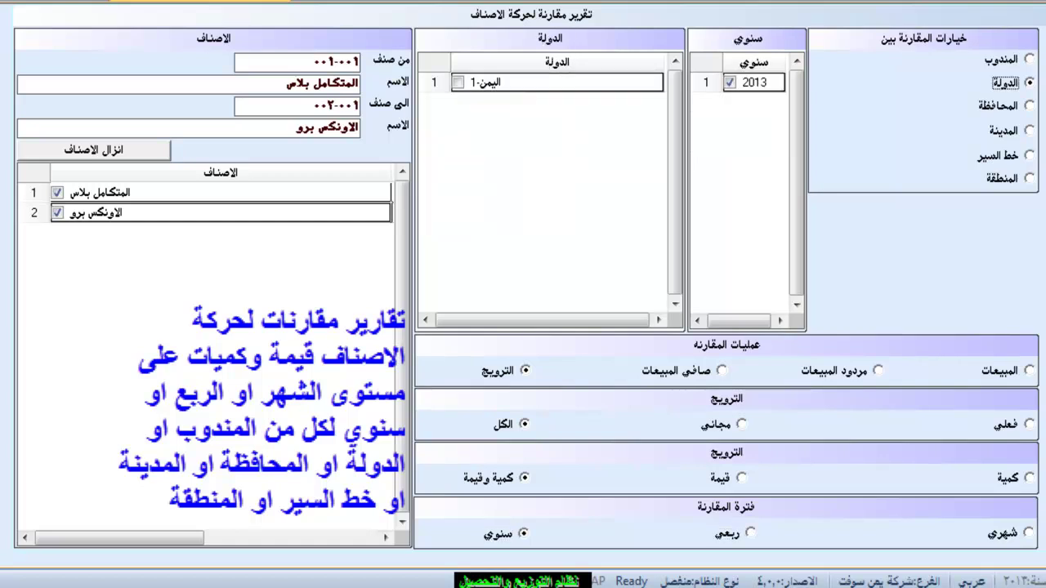
pyautogui.click(1029, 105)
pyautogui.click(1028, 130)
pyautogui.click(1029, 155)
pyautogui.click(1029, 177)
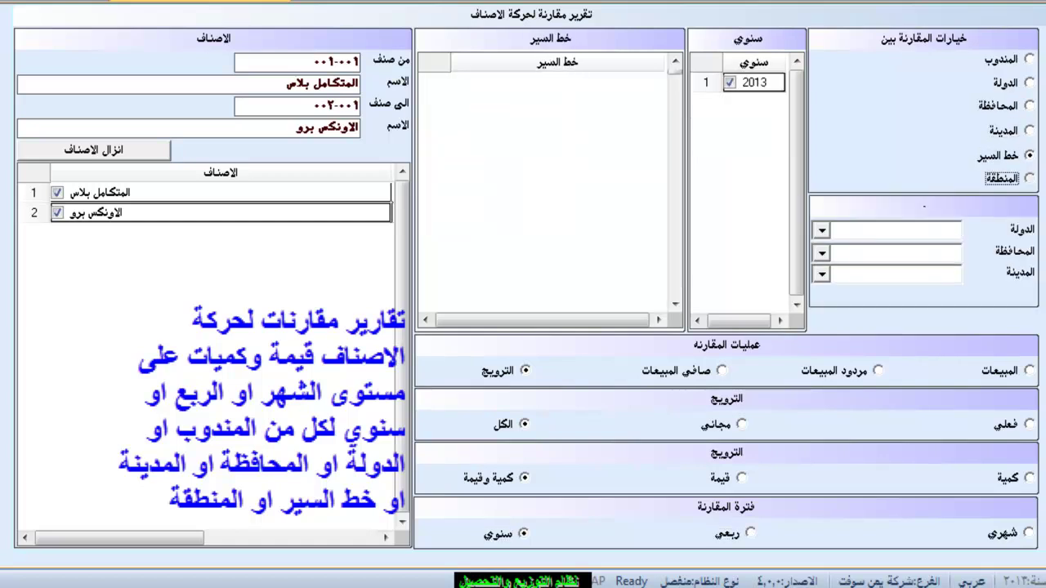
pyautogui.click(1028, 59)
pyautogui.click(458, 82)
pyautogui.click(458, 102)
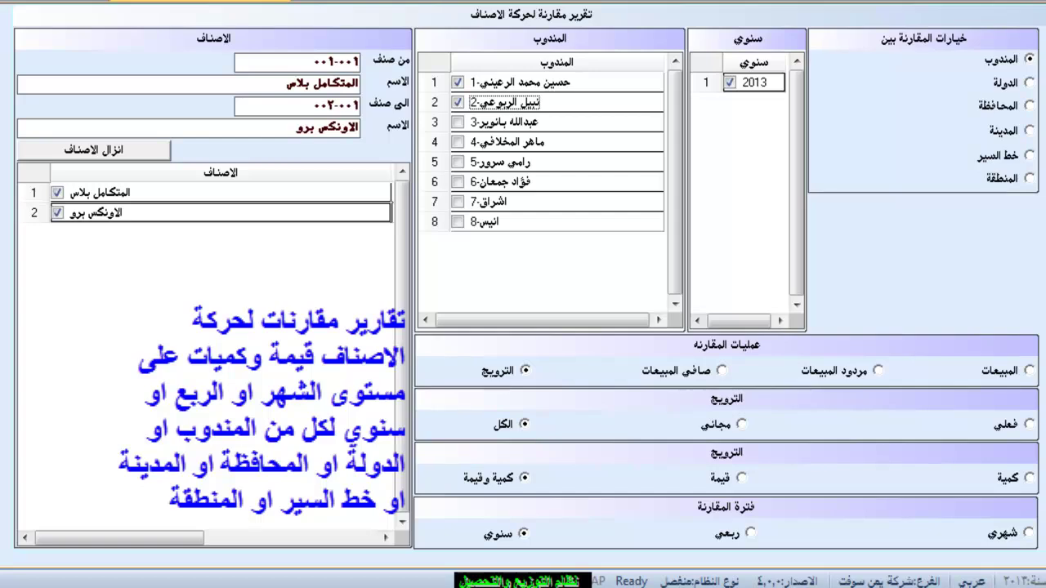
pyautogui.click(1028, 370)
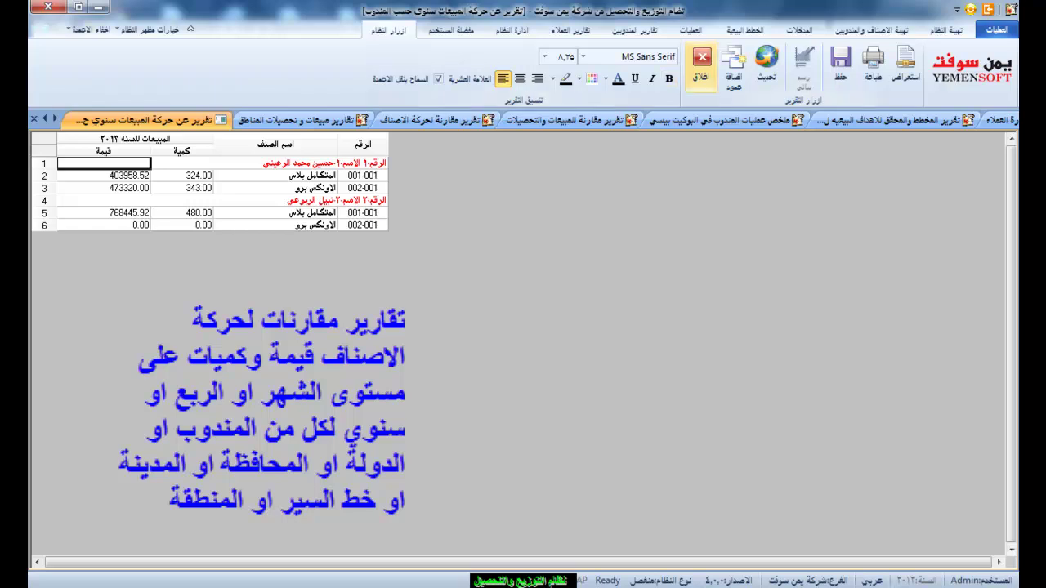
# Generate a quarterly sales comparison covering quarters 1 to 3.
pyautogui.click(700, 65)
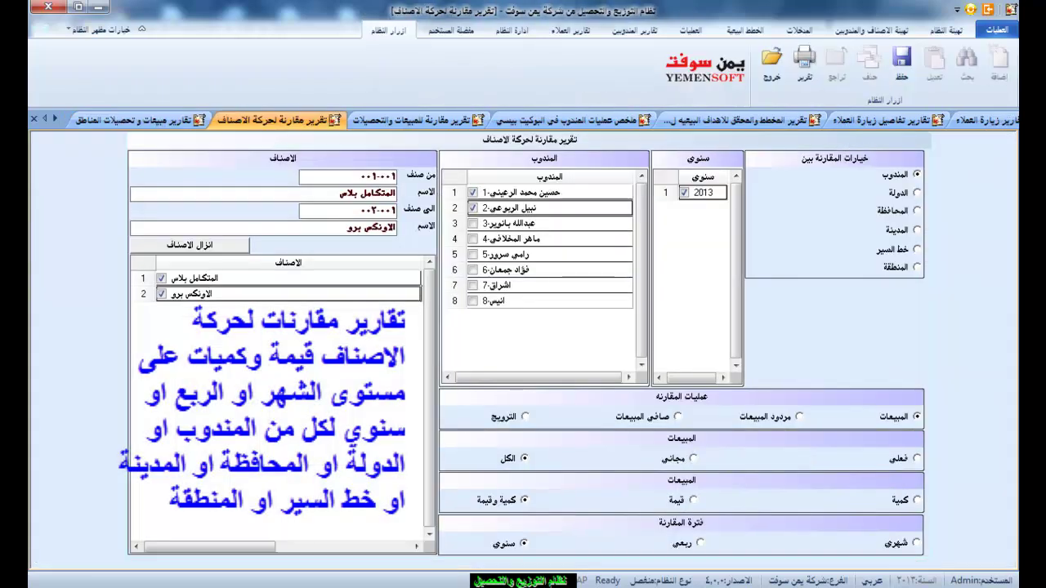
pyautogui.click(690, 543)
pyautogui.click(684, 207)
pyautogui.click(683, 223)
pyautogui.click(805, 66)
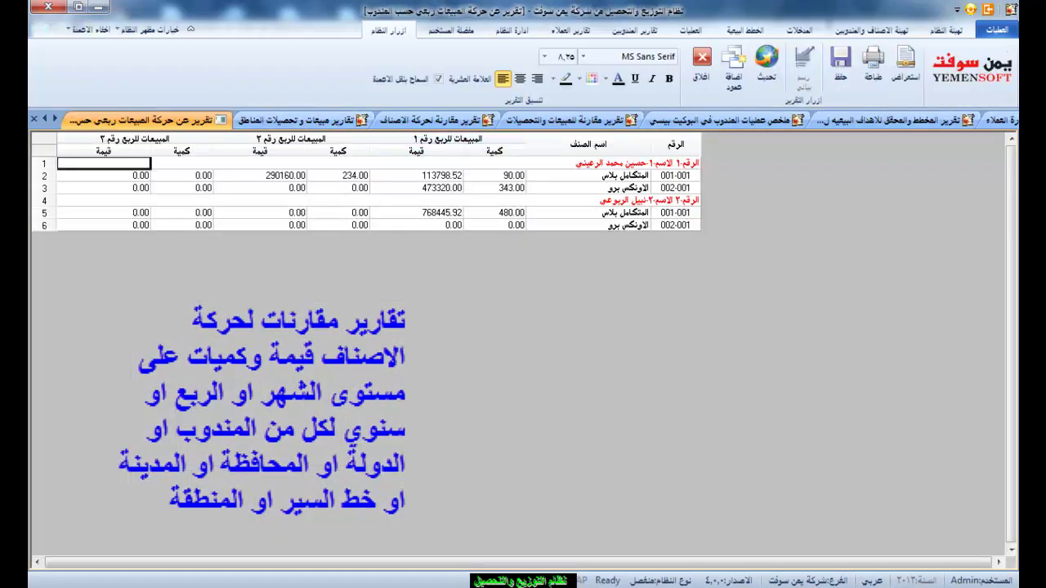
# Highlight each representative's two item rows in the quarterly report.
pyautogui.click(674, 175)
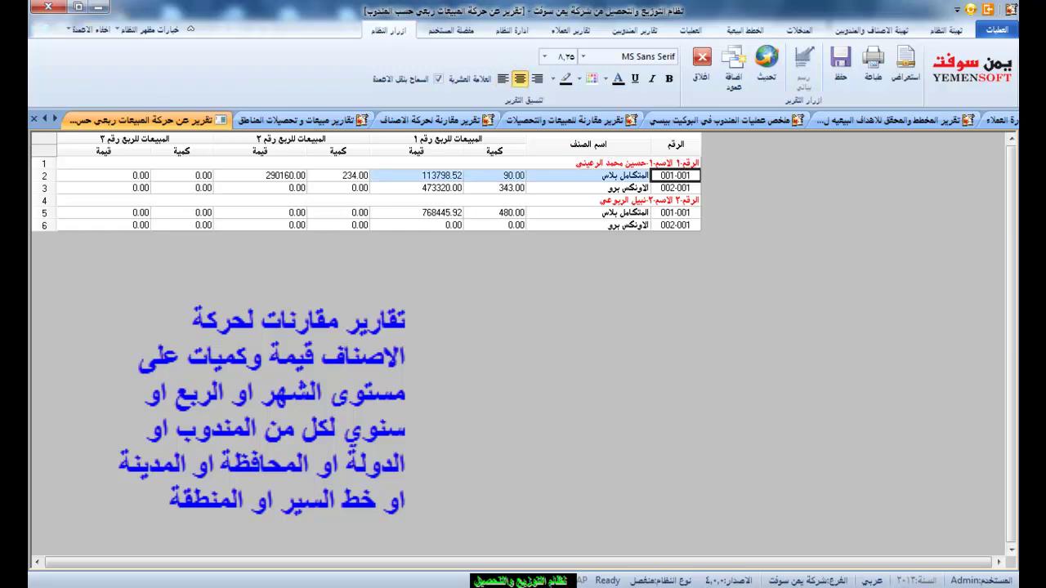
pyautogui.keyDown('shift'); pyautogui.click(675, 187); pyautogui.keyUp('shift')
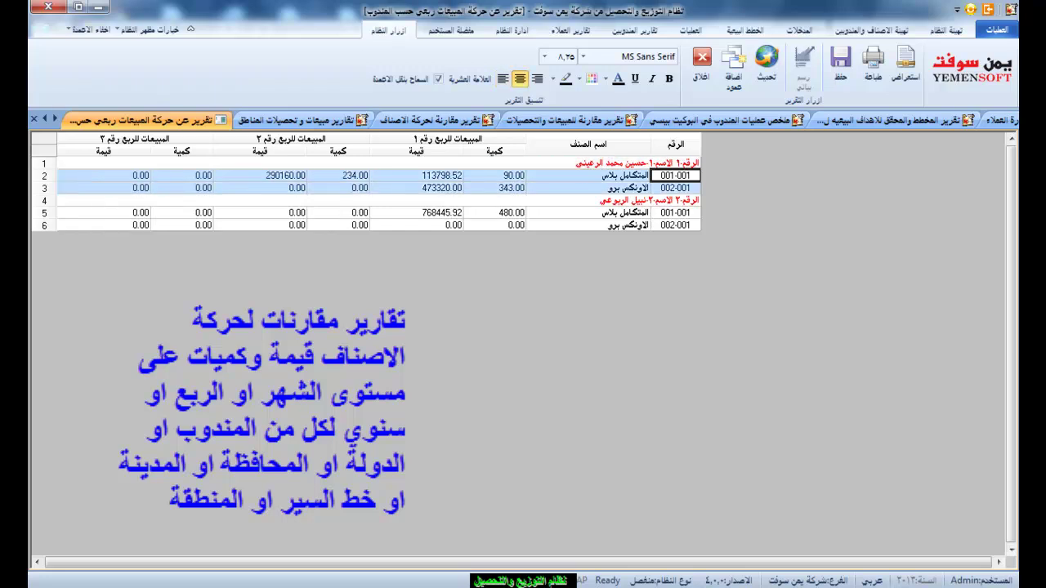
pyautogui.click(675, 211)
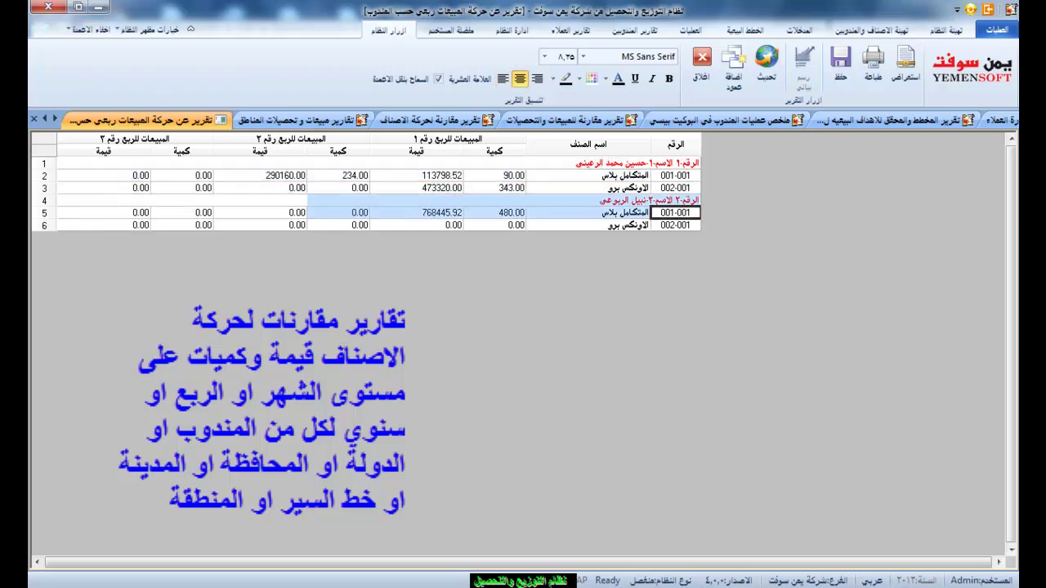
pyautogui.keyDown('shift'); pyautogui.click(675, 224); pyautogui.keyUp('shift')
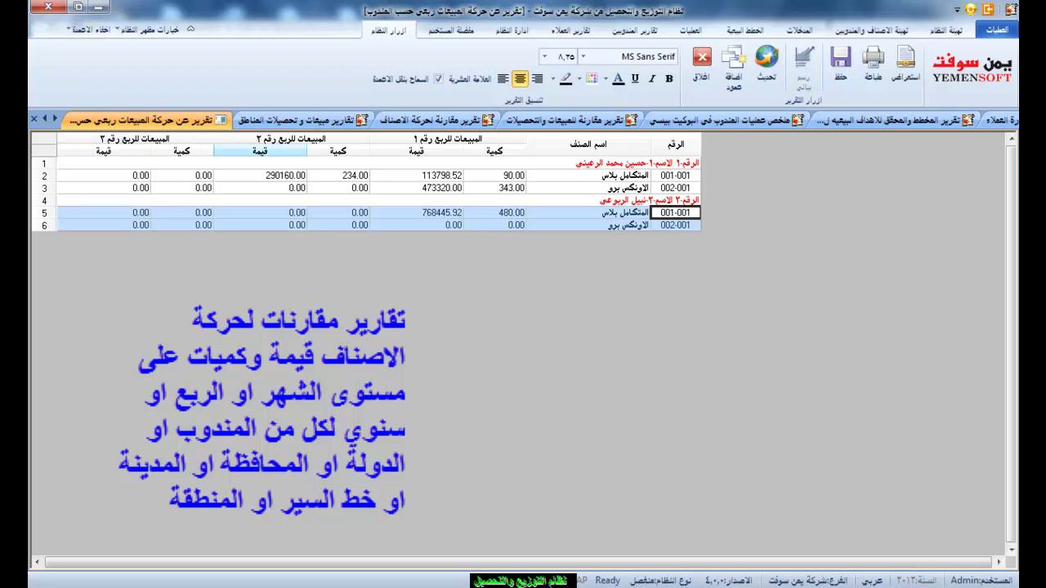
# Switch the comparison to Net Sales and regenerate the quarterly report.
pyautogui.click(701, 63)
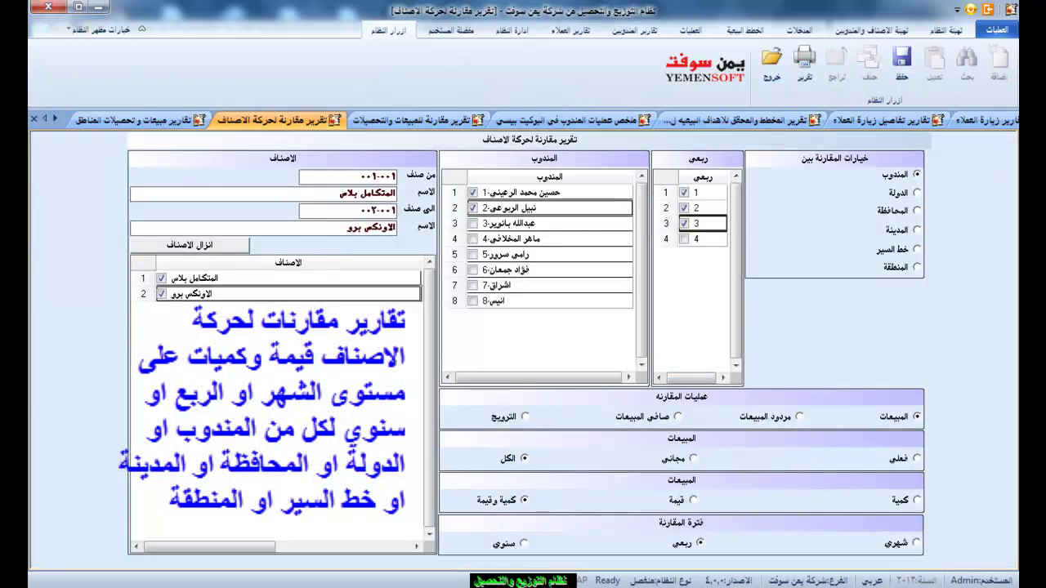
pyautogui.click(677, 416)
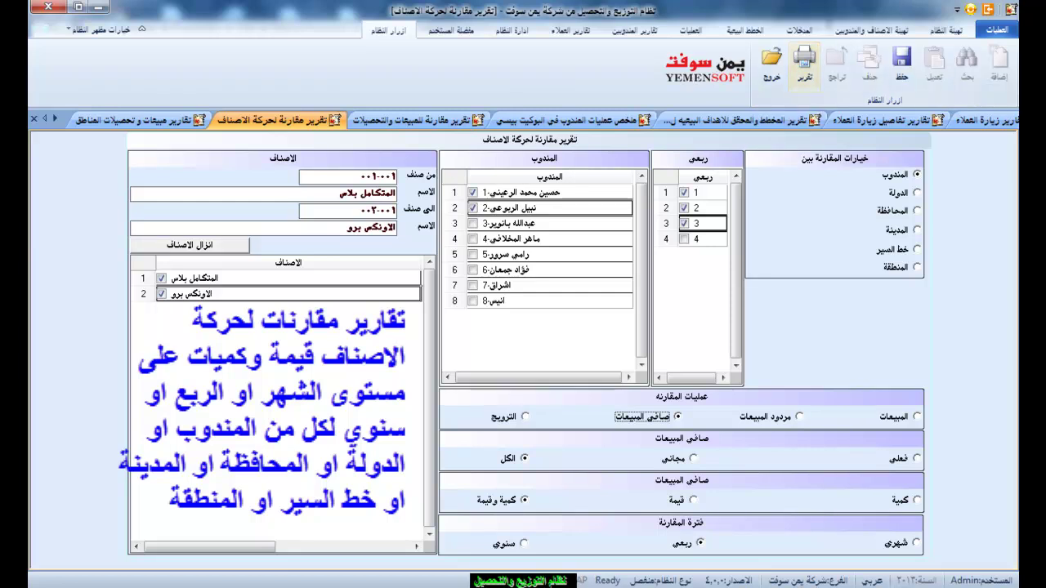
pyautogui.click(805, 61)
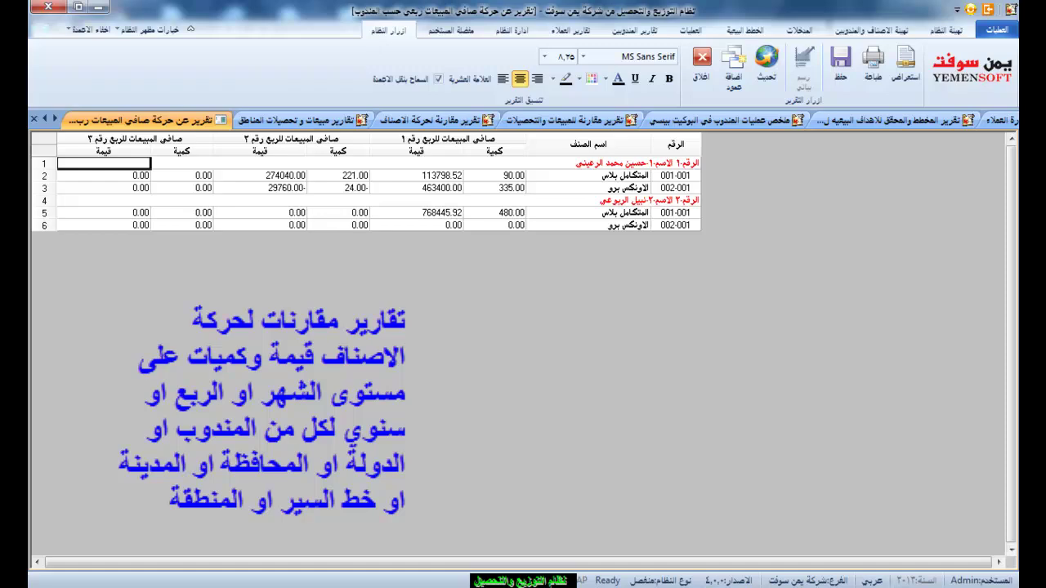
# Generate the monthly net-sales comparison for months 1, 2 and 3 per representative.
pyautogui.click(701, 57)
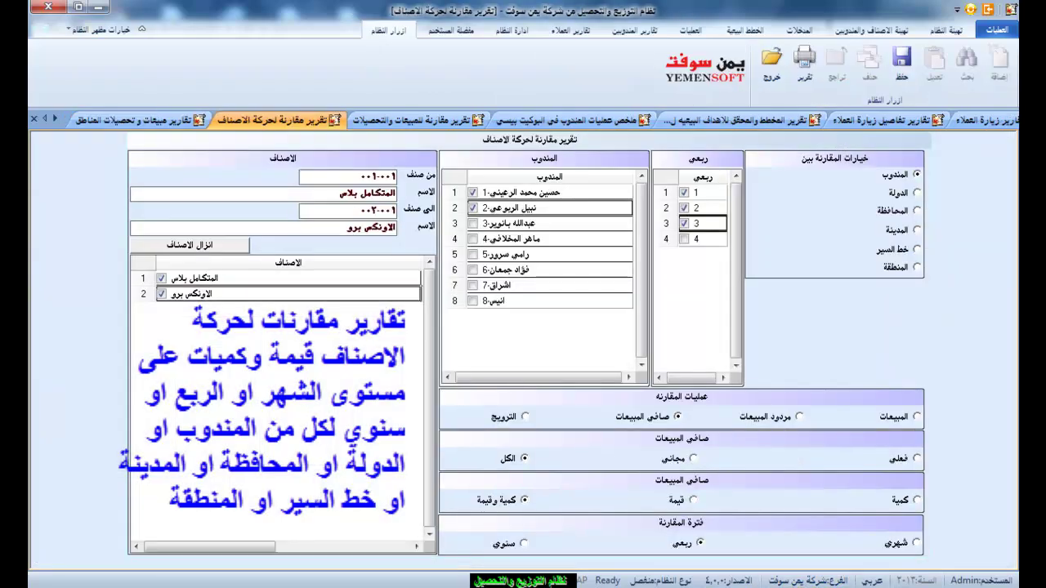
pyautogui.click(907, 542)
pyautogui.click(683, 192)
pyautogui.click(683, 208)
pyautogui.click(683, 223)
pyautogui.click(805, 65)
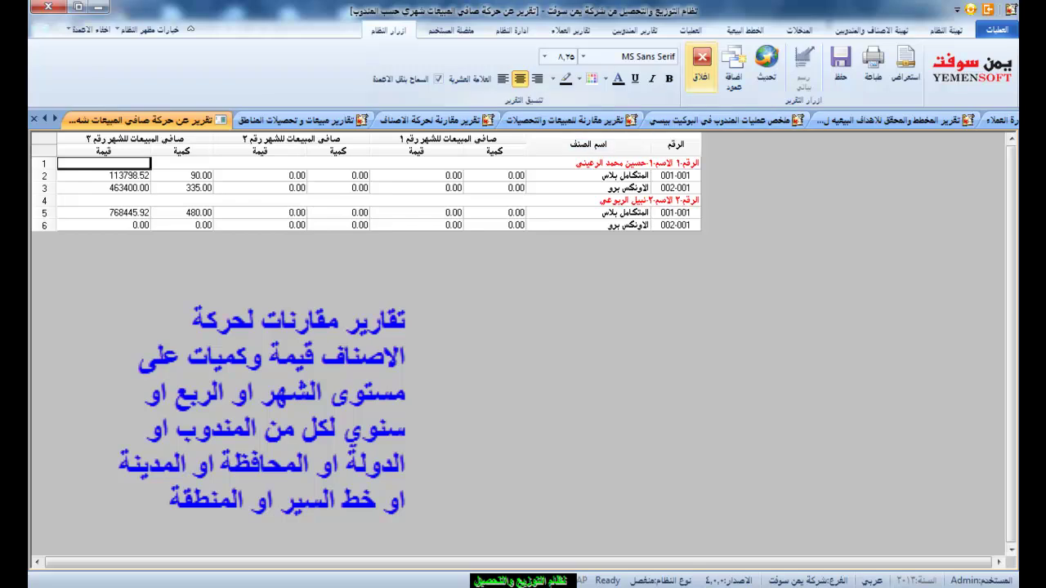
pyautogui.click(701, 61)
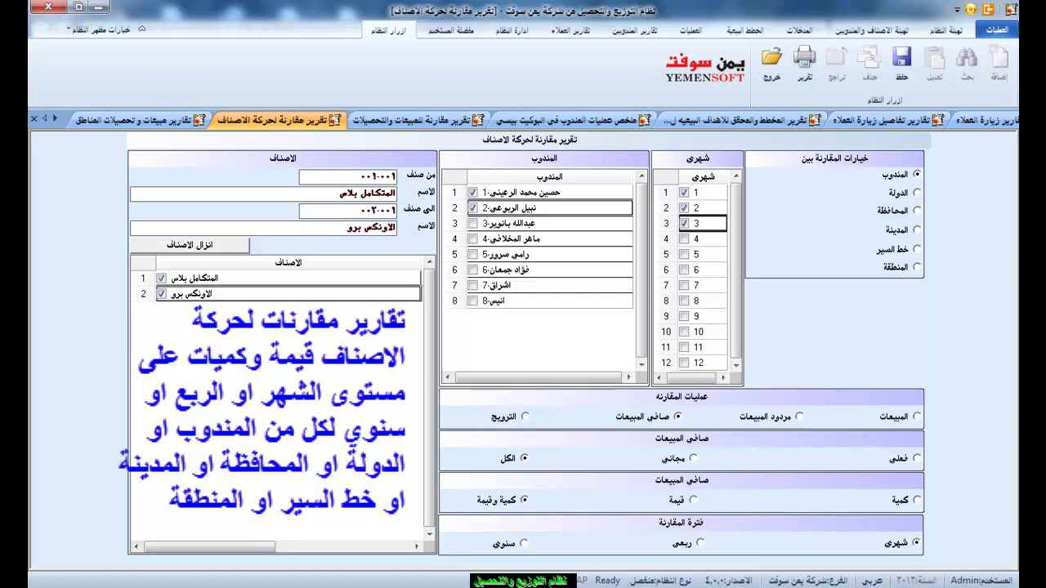
pyautogui.click(804, 61)
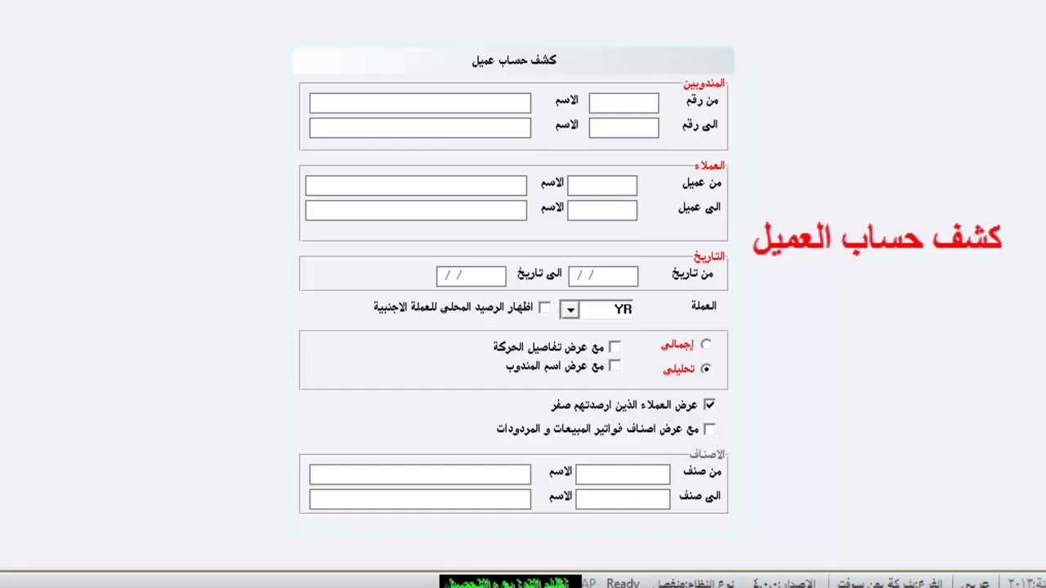
# Keep YR as the statement currency and generate the detailed customer account statement.
pyautogui.hotkey('alt', 'Down')
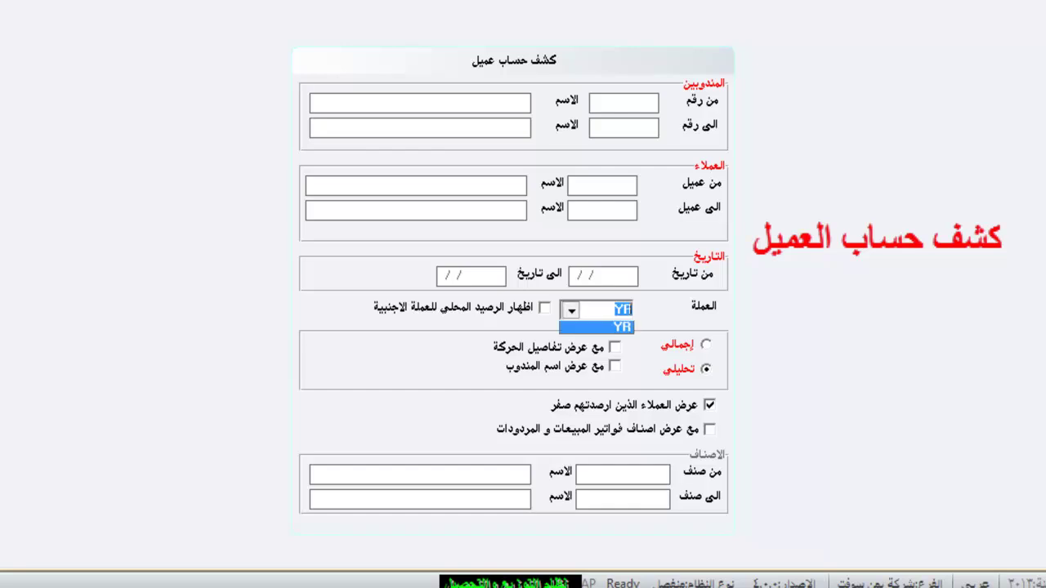
pyautogui.press('Return')
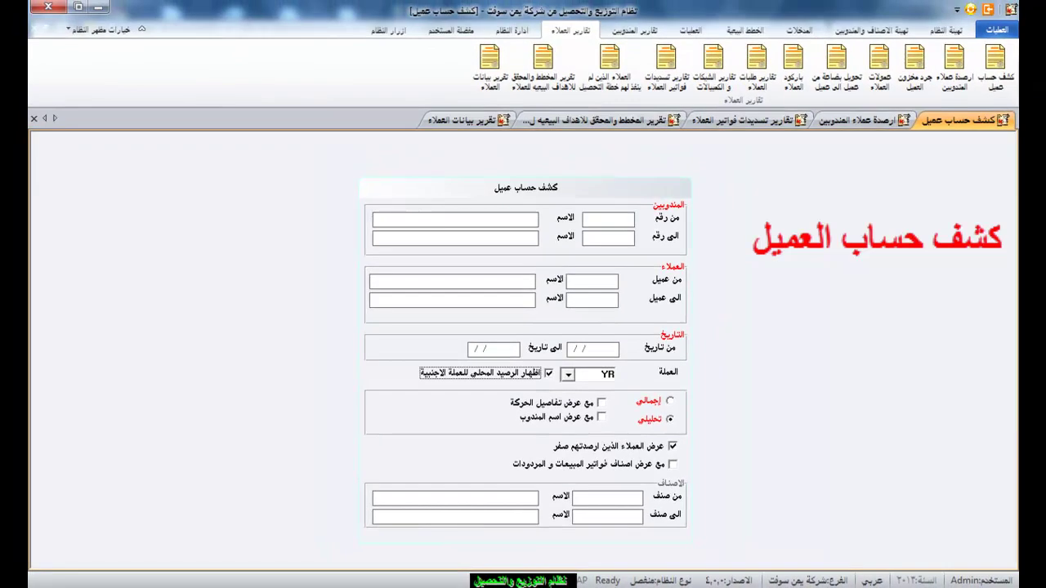
pyautogui.press('Tab')
pyautogui.press('Left')
pyautogui.press('Left')
pyautogui.press('Left')
pyautogui.press('Return')
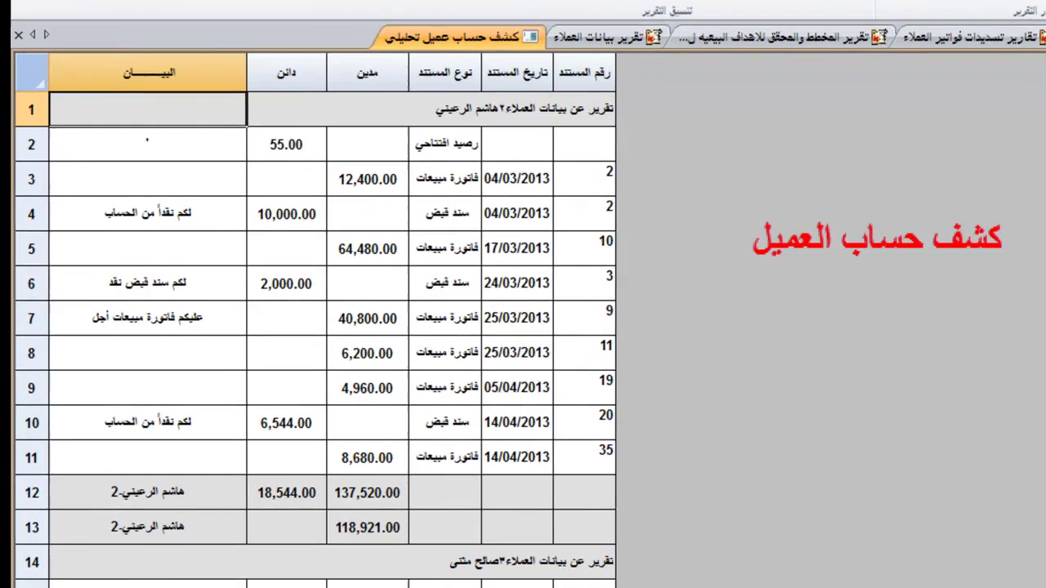
# Select statement rows and scroll down through the later customers' entries.
pyautogui.click(517, 213)
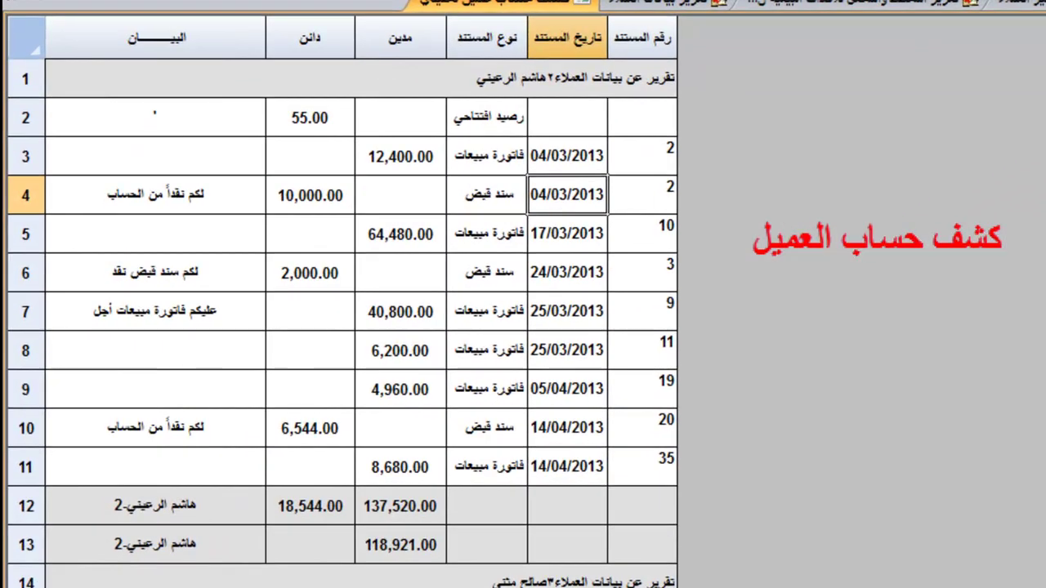
pyautogui.scroll(-1, 315, 327)
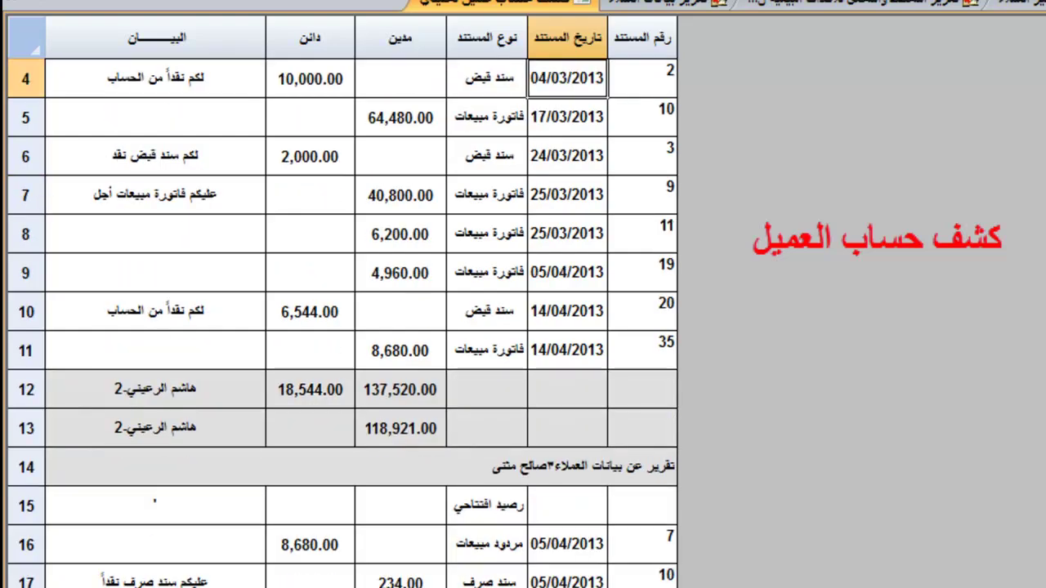
pyautogui.scroll(-2, 343, 327)
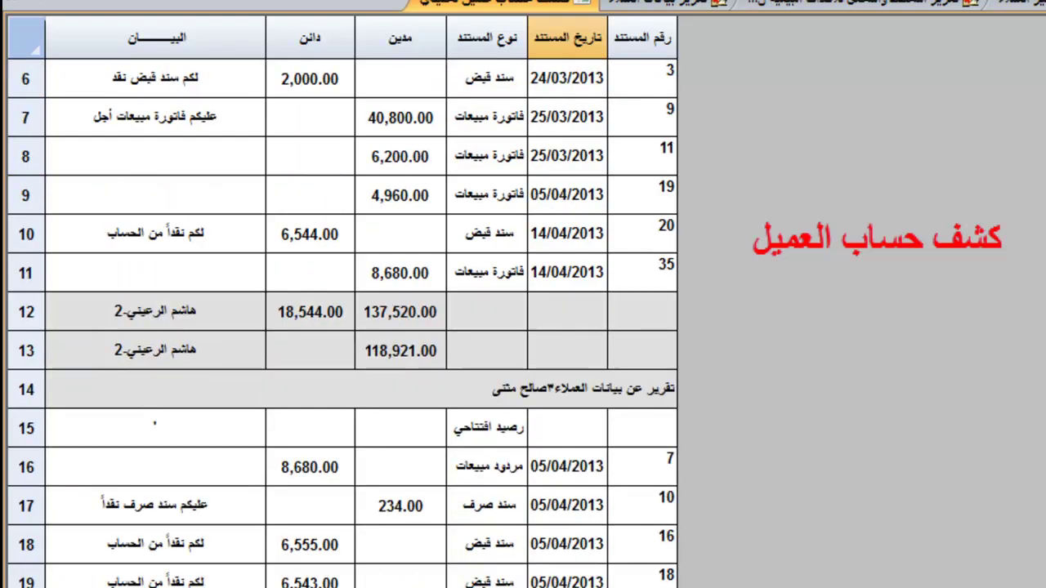
pyautogui.moveTo(26, 234); pyautogui.dragTo(26, 544)
pyautogui.scroll(-1, 26, 545)
pyautogui.scroll(-2, 359, 327)
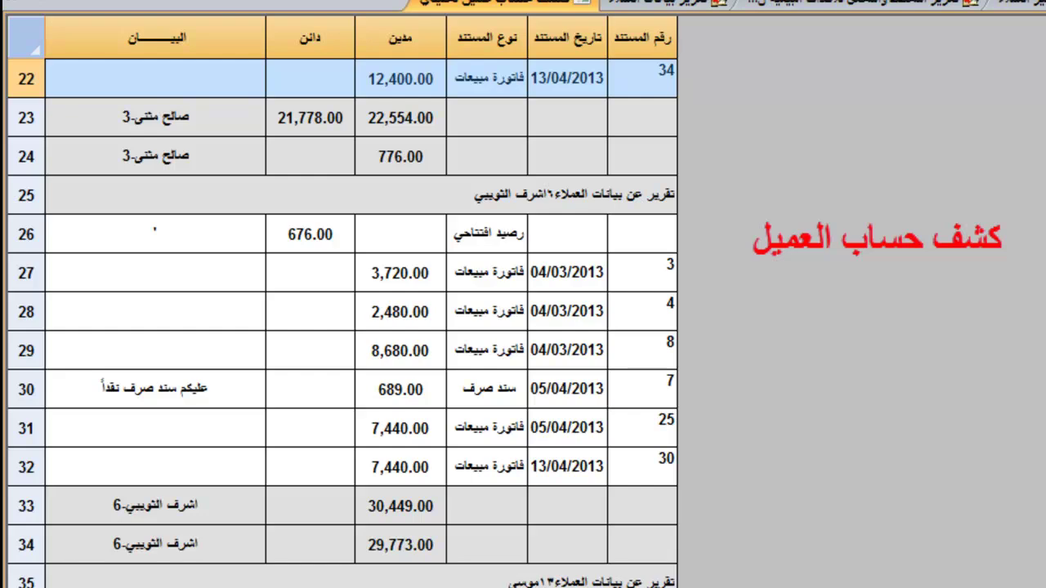
pyautogui.scroll(-3, 359, 327)
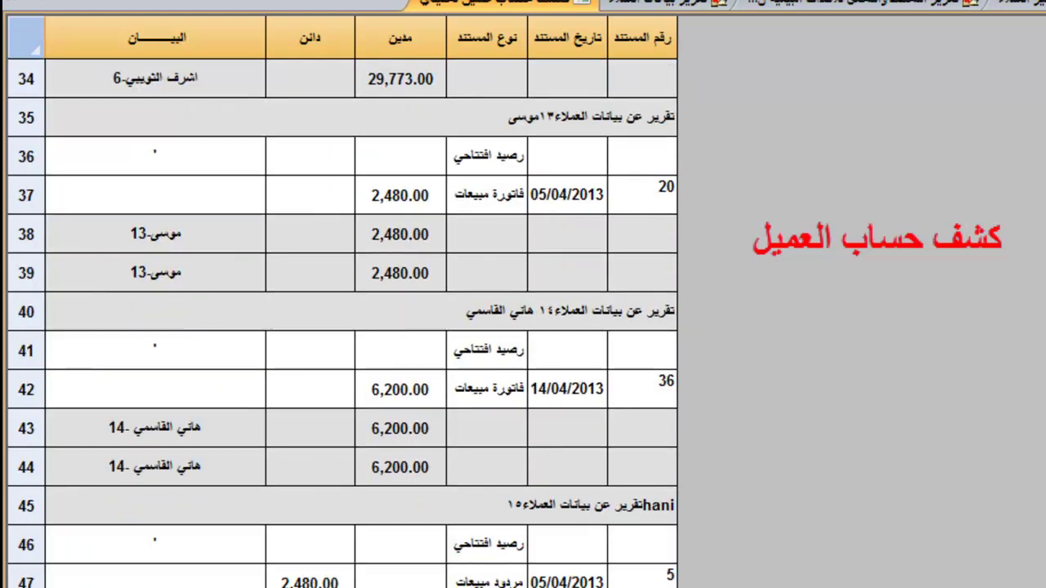
pyautogui.scroll(-5, 359, 327)
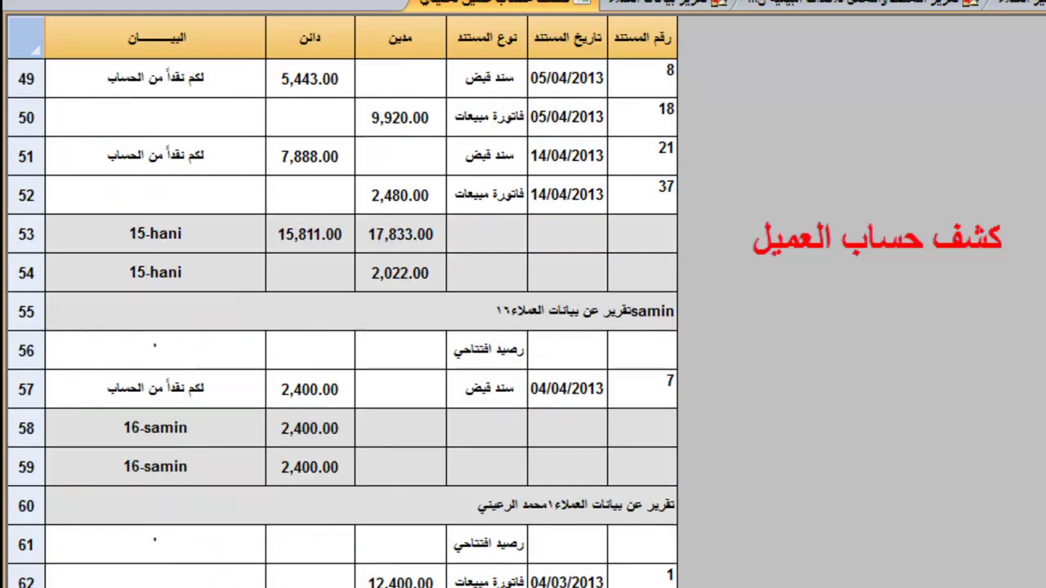
pyautogui.scroll(-5, 360, 326)
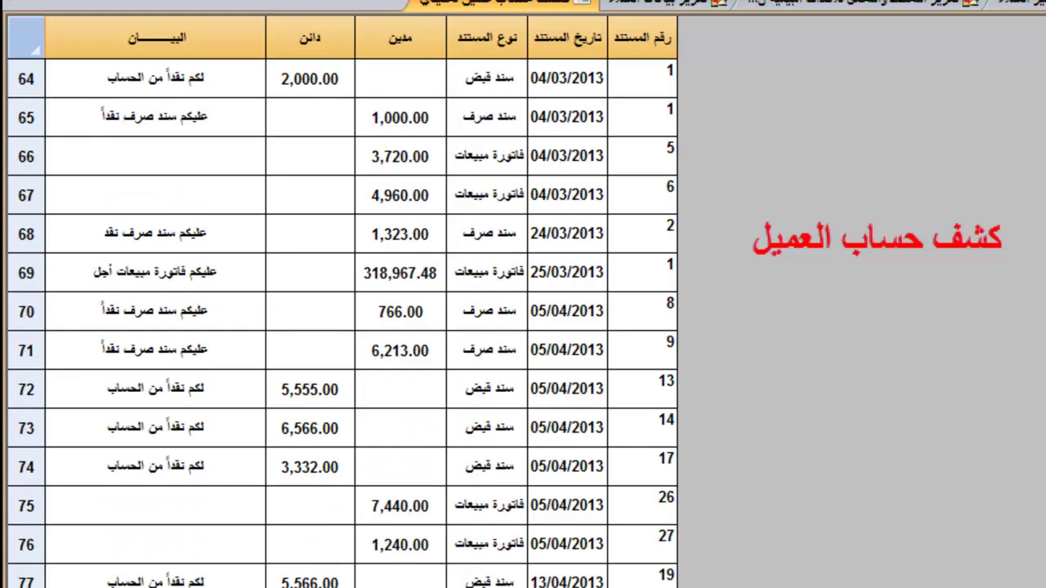
pyautogui.scroll(-6, 360, 327)
pyautogui.scroll(-6, 360, 327)
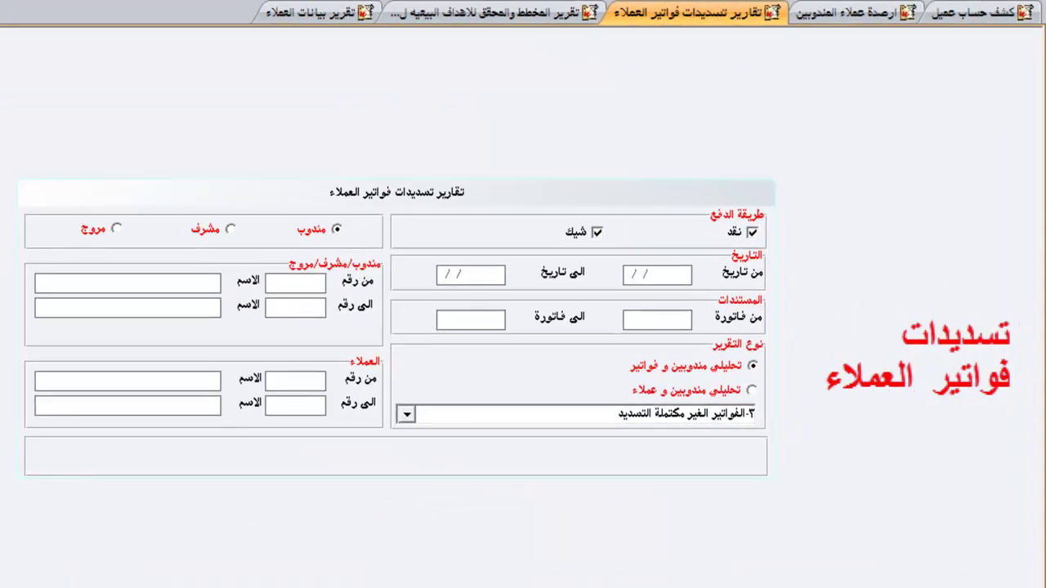
# Set the invoice-payments report type to كل الفواتير (all invoices).
pyautogui.hotkey('alt', 'Down')
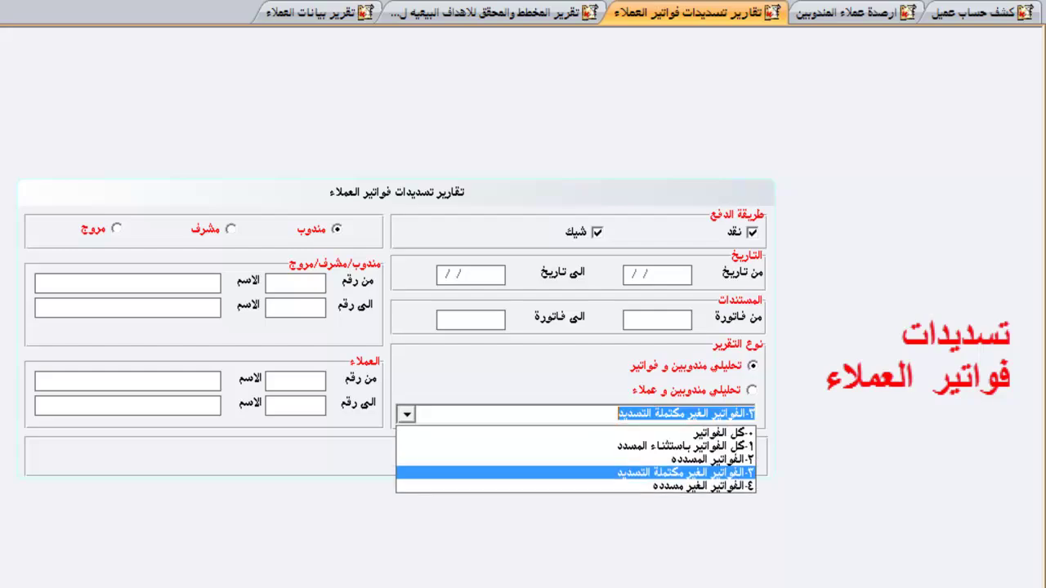
pyautogui.press('Up')
pyautogui.press('Up')
pyautogui.press('Up')
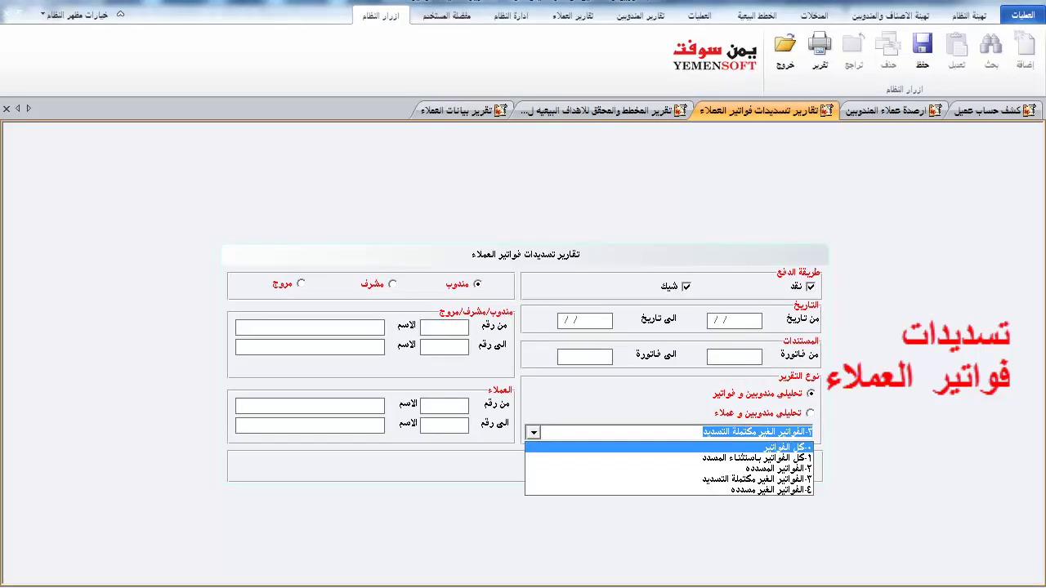
pyautogui.press('Up')
pyautogui.press('Return')
pyautogui.press('Return')
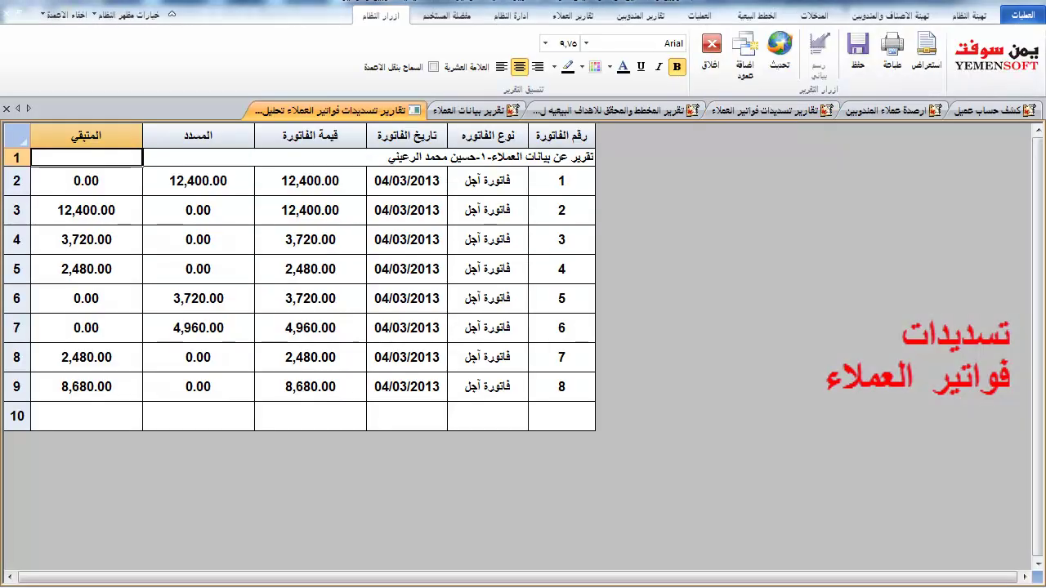
# Generate the invoice-payments report and scroll through its grid.
pyautogui.click(311, 357)
pyautogui.scroll(-10, 299, 351)
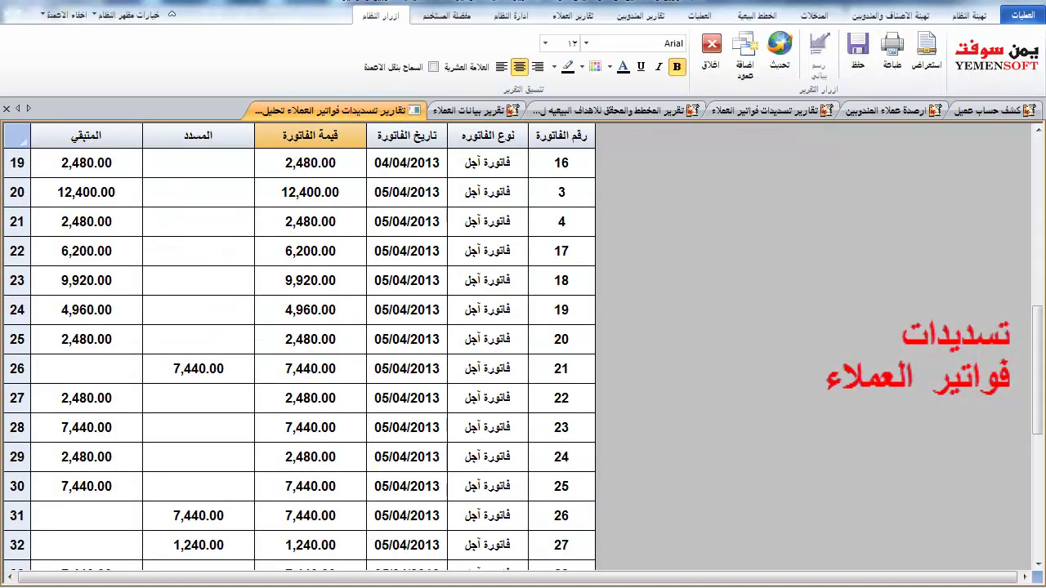
pyautogui.scroll(10, 299, 351)
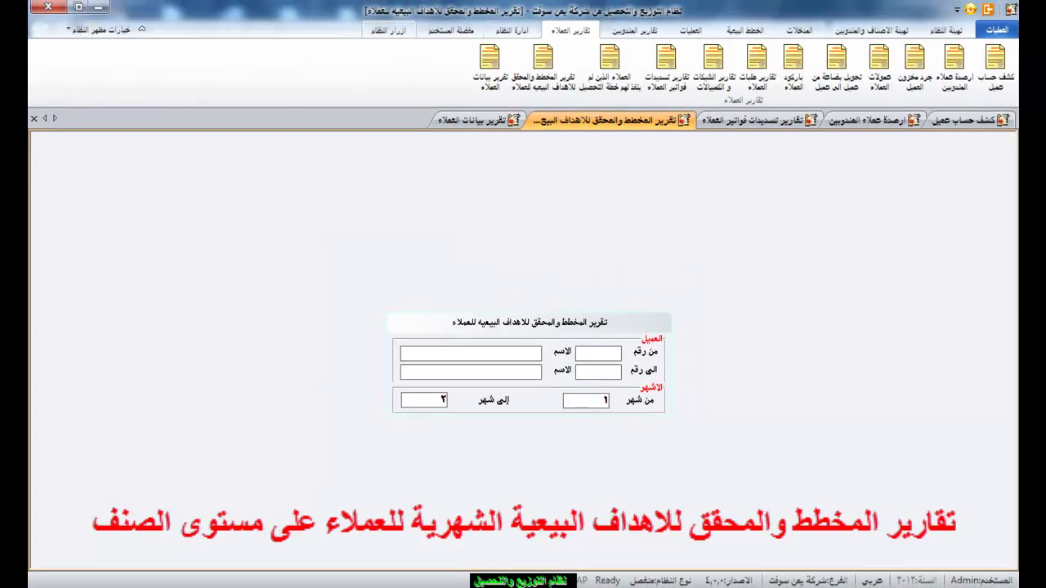
# Open a print preview of the months 1–2 planned-versus-achieved targets report.
pyautogui.click(388, 29)
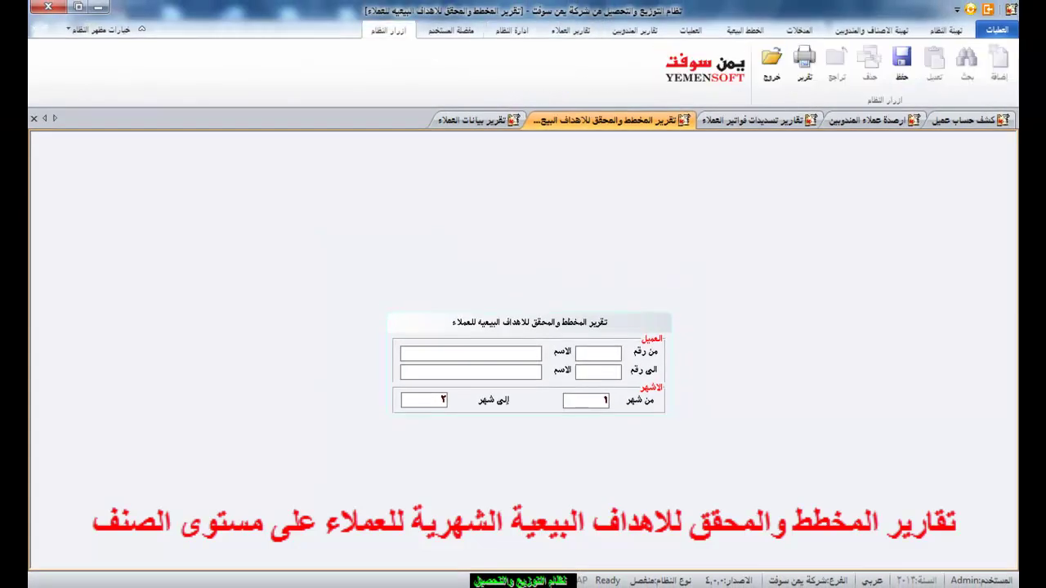
pyautogui.hotkey('ctrl', 'p')
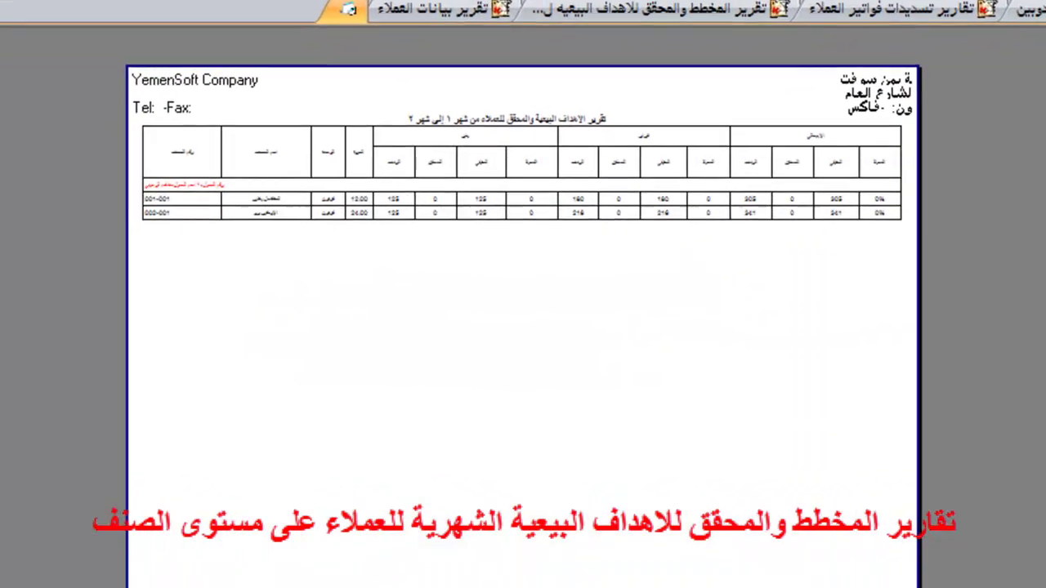